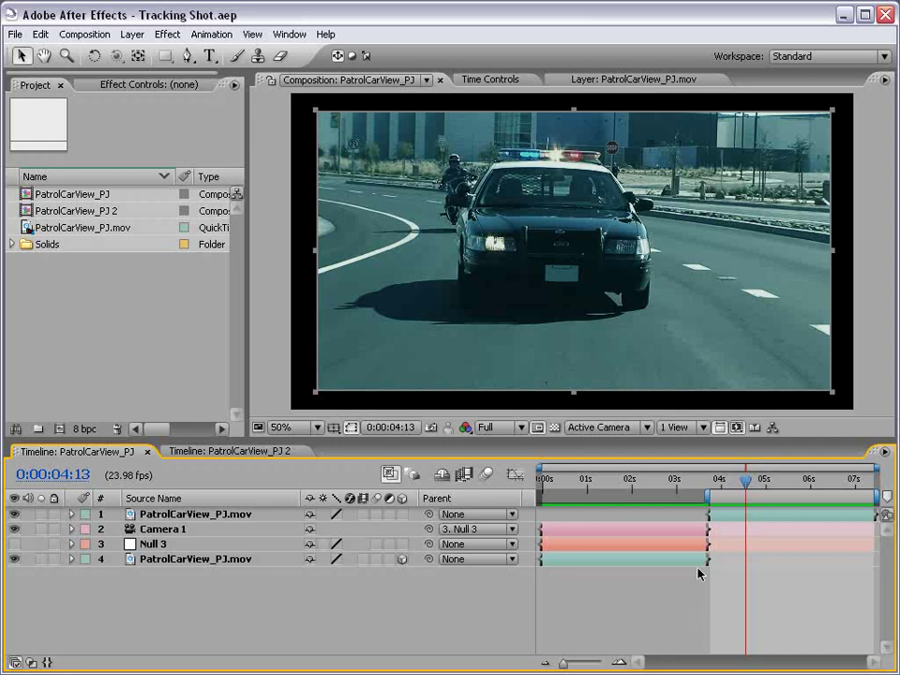
# Move the work area back to the footage start and RAM-preview it.
pyautogui.press('space')
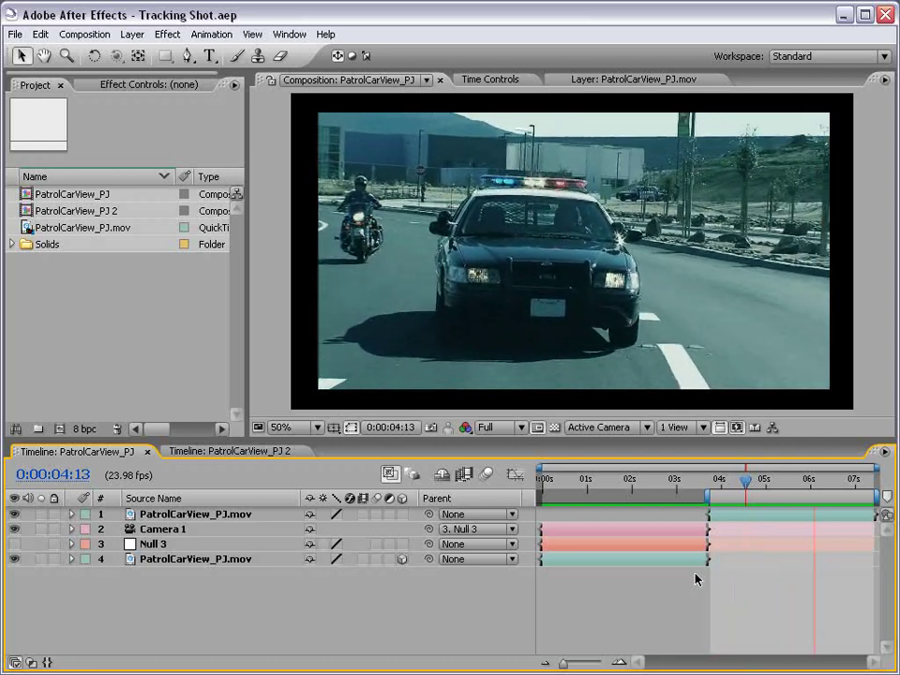
pyautogui.press('space')
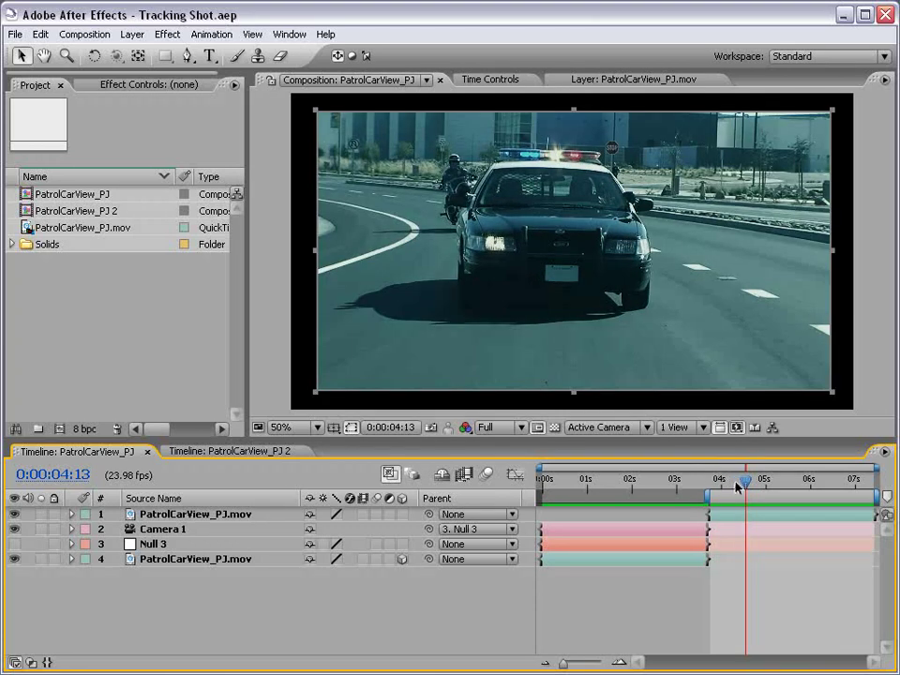
pyautogui.moveTo(738, 486); pyautogui.dragTo(570, 487)
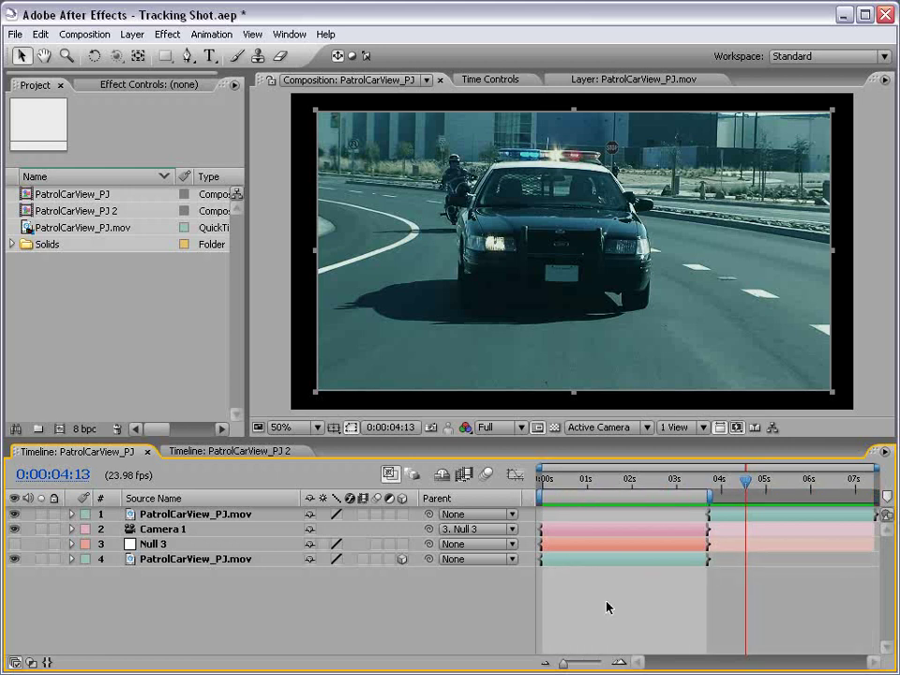
pyautogui.press('KP_0')
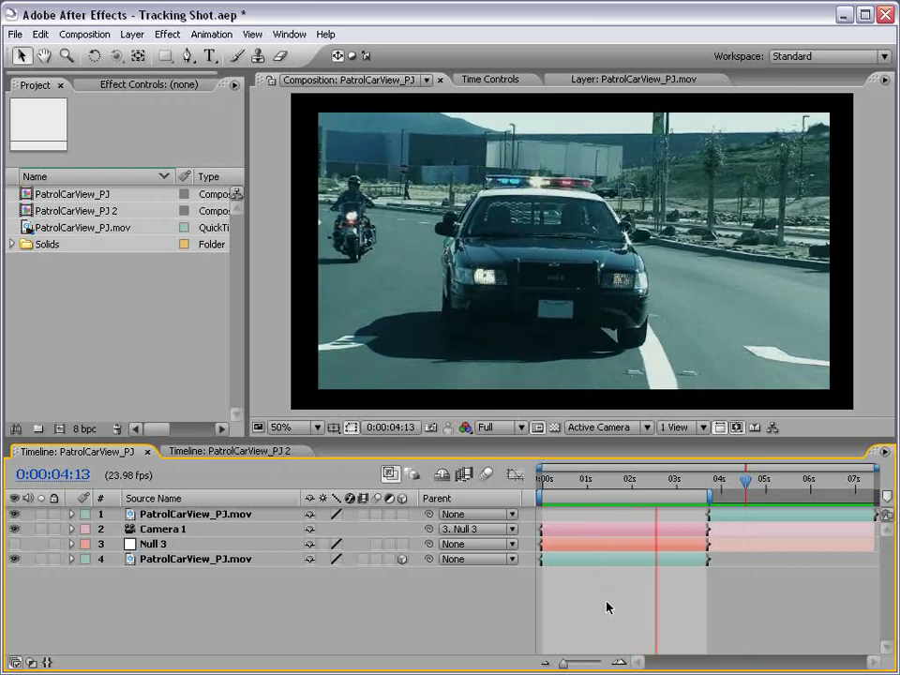
pyautogui.press('space')
# Scrub from the first frame to about 4:15, just past the layer split.
pyautogui.click(546, 483)
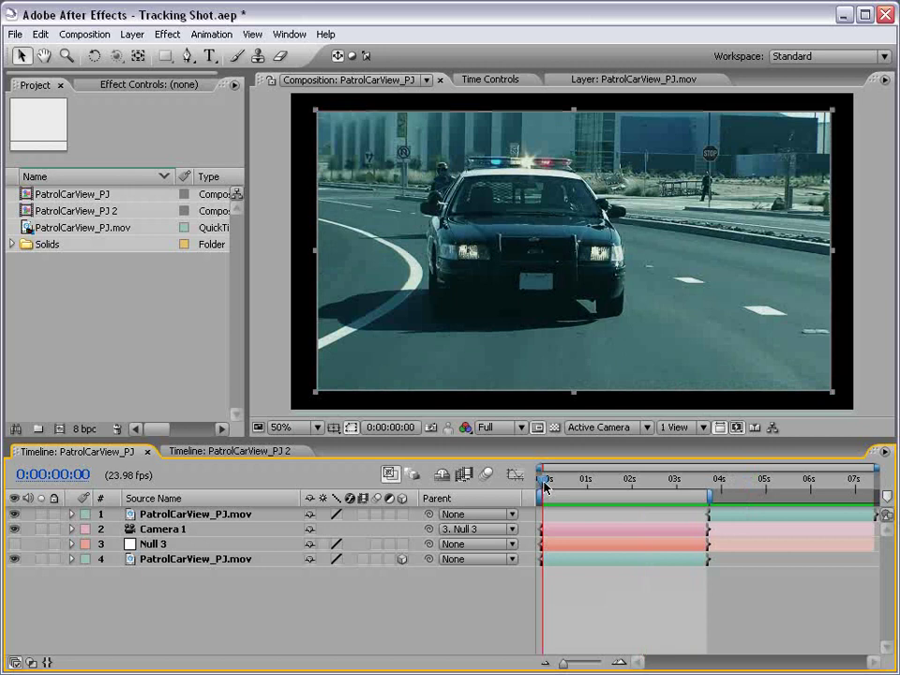
pyautogui.moveTo(546, 484); pyautogui.dragTo(616, 486)
pyautogui.click(720, 482)
pyautogui.moveTo(720, 483); pyautogui.dragTo(756, 482)
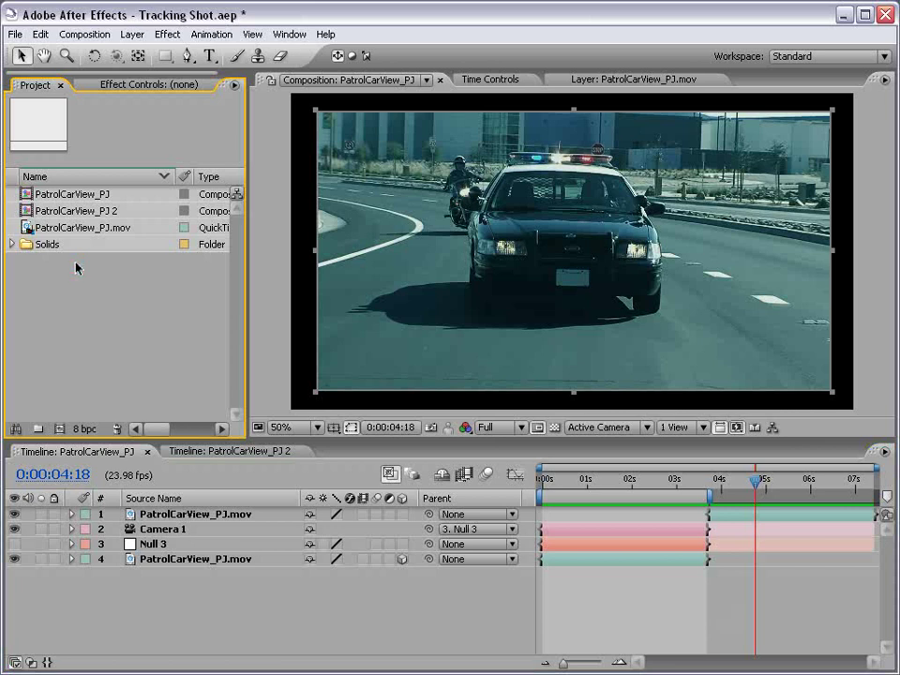
# Create a new composition from PatrolCarView_PJ.mov and show the Tracker controls.
pyautogui.click(90, 228)
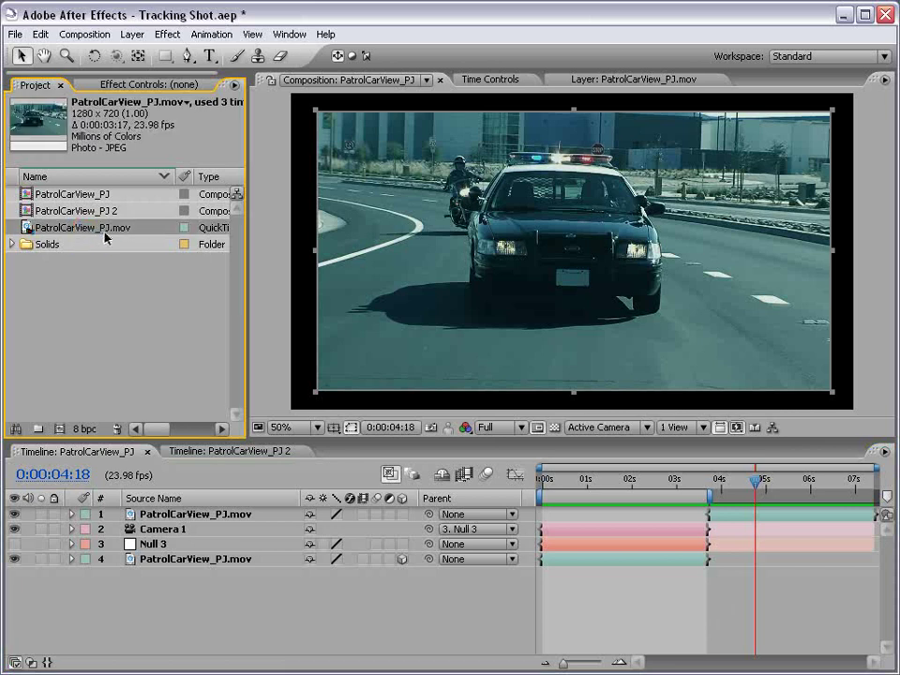
pyautogui.moveTo(99, 230)
pyautogui.mouseDown()
pyautogui.moveTo(85, 401)
pyautogui.moveTo(60, 430)
pyautogui.mouseUp()
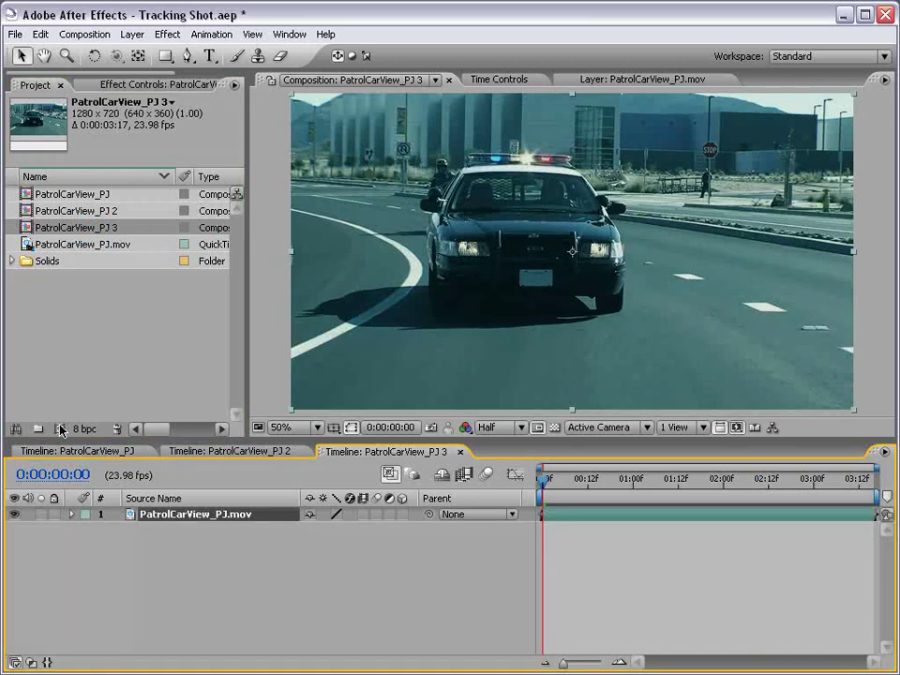
pyautogui.click(290, 35)
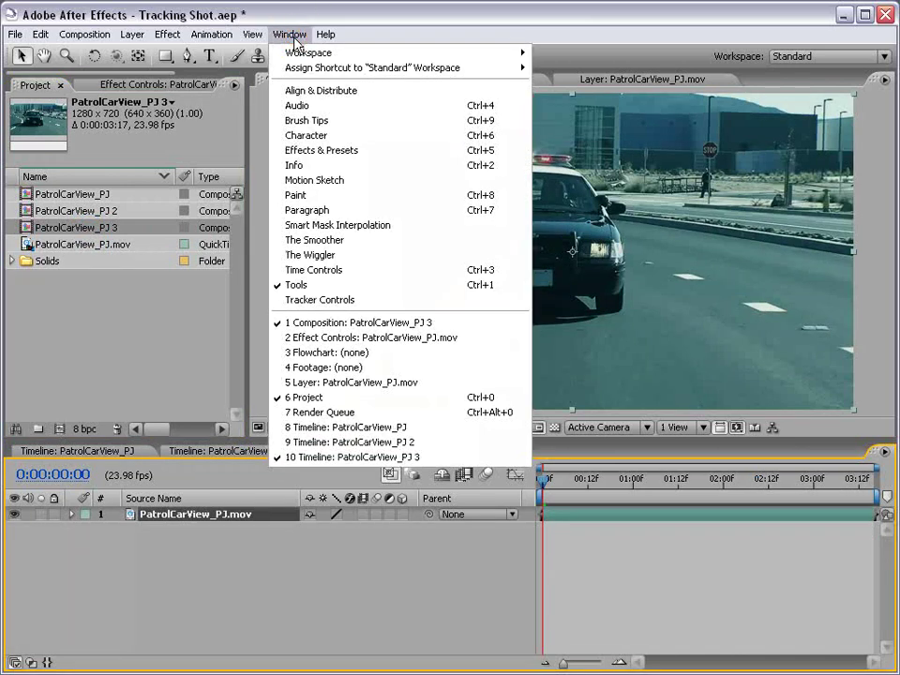
pyautogui.click(322, 300)
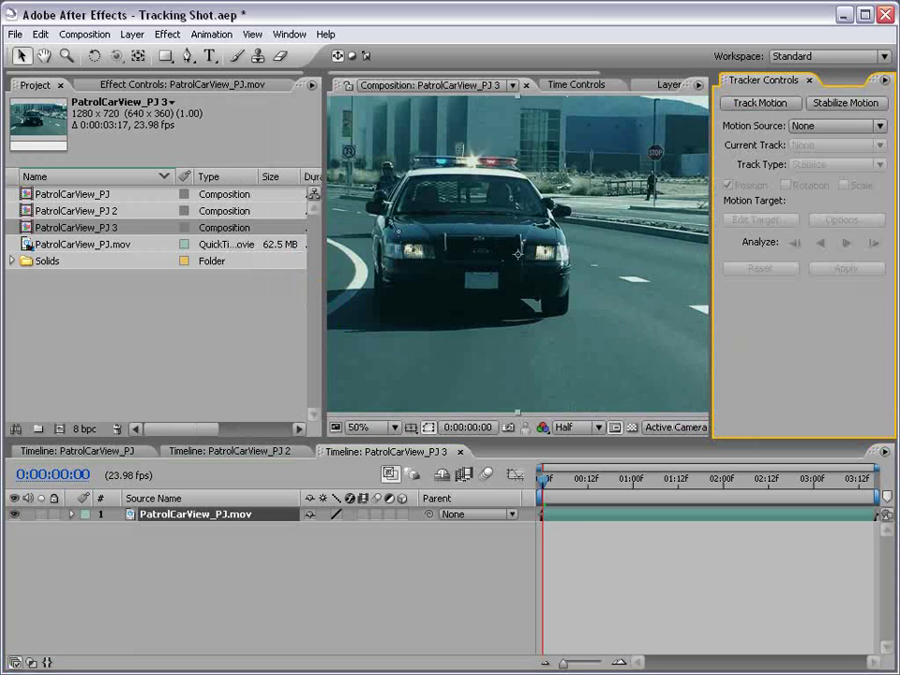
# Start a stabilize track and place Track Point 1 on the licence plate corner.
pyautogui.click(844, 108)
pyautogui.press('.')
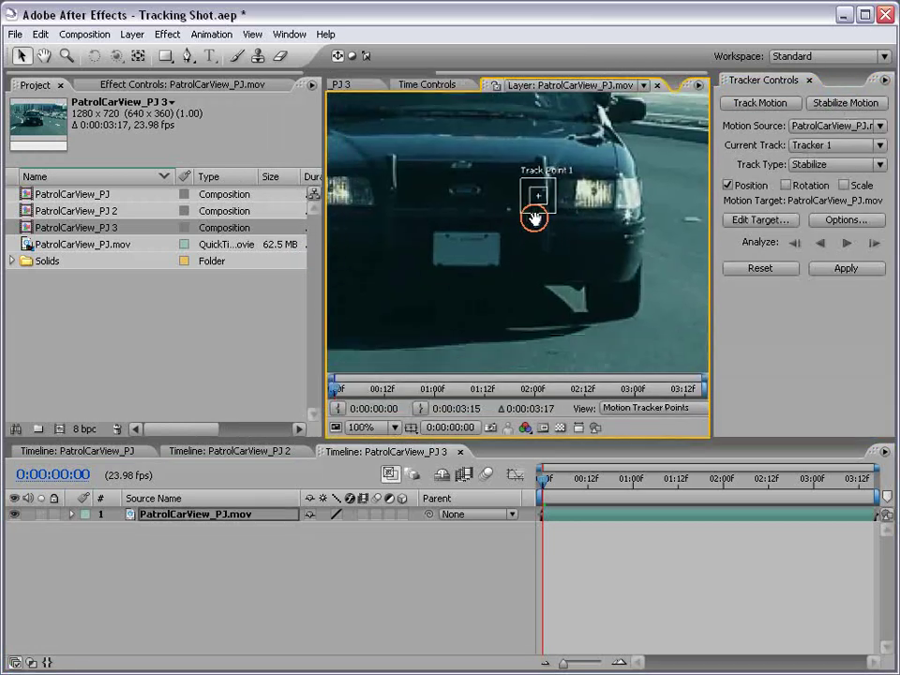
pyautogui.moveTo(534, 218); pyautogui.dragTo(494, 259)
pyautogui.press('.')
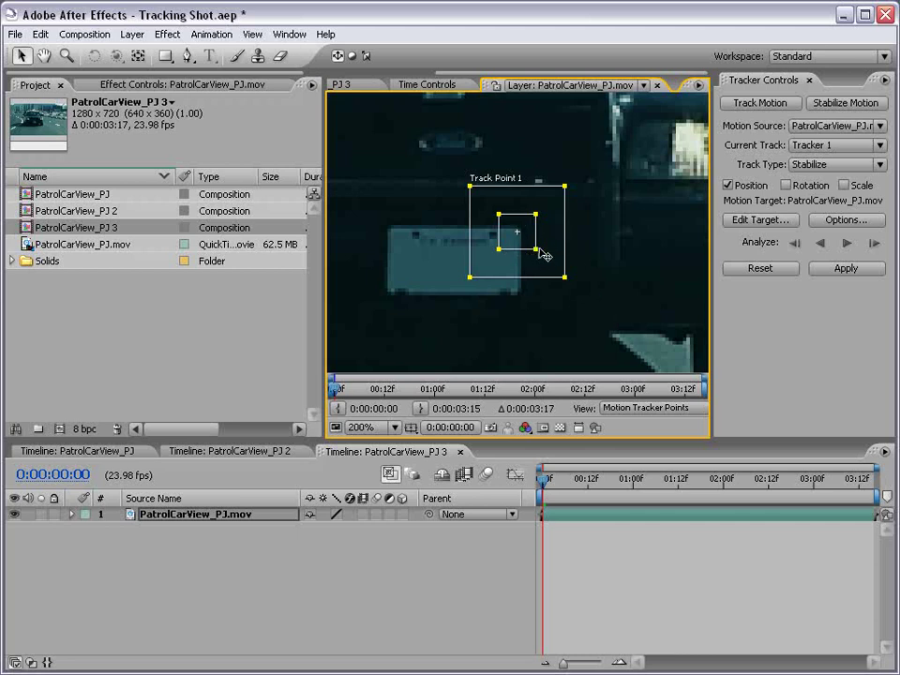
# Shrink the feature box, enlarge the search box, analyze forward, and enable Rotation tracking.
pyautogui.moveTo(535, 248); pyautogui.dragTo(531, 246)
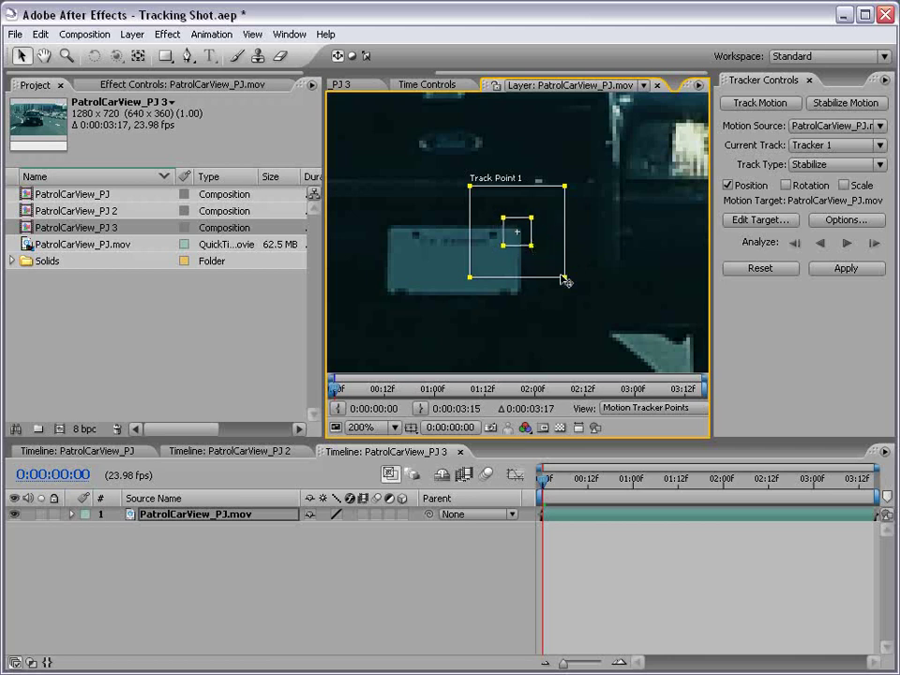
pyautogui.moveTo(564, 278); pyautogui.dragTo(606, 337)
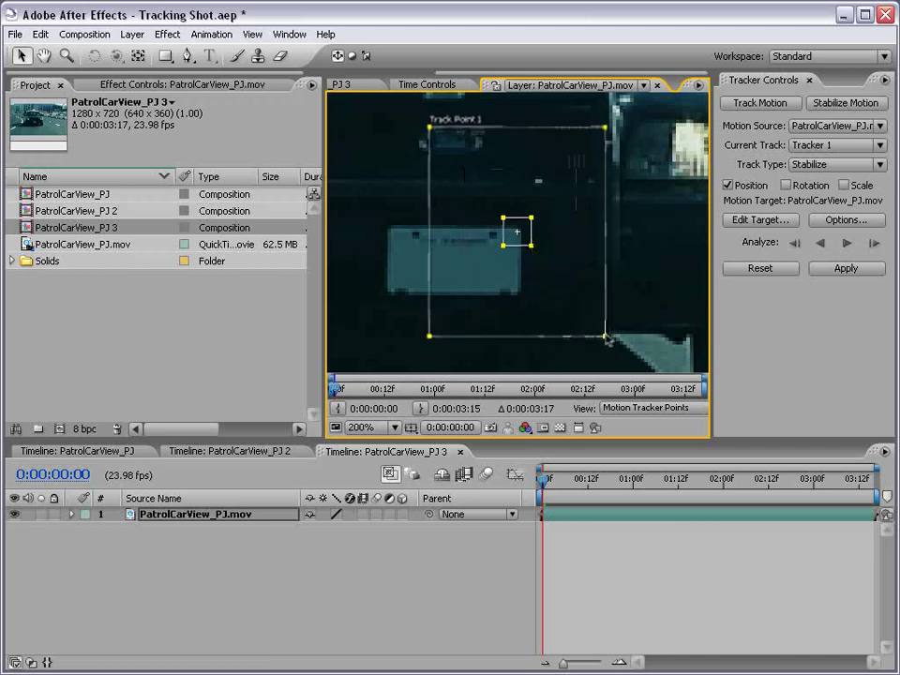
pyautogui.press(',')
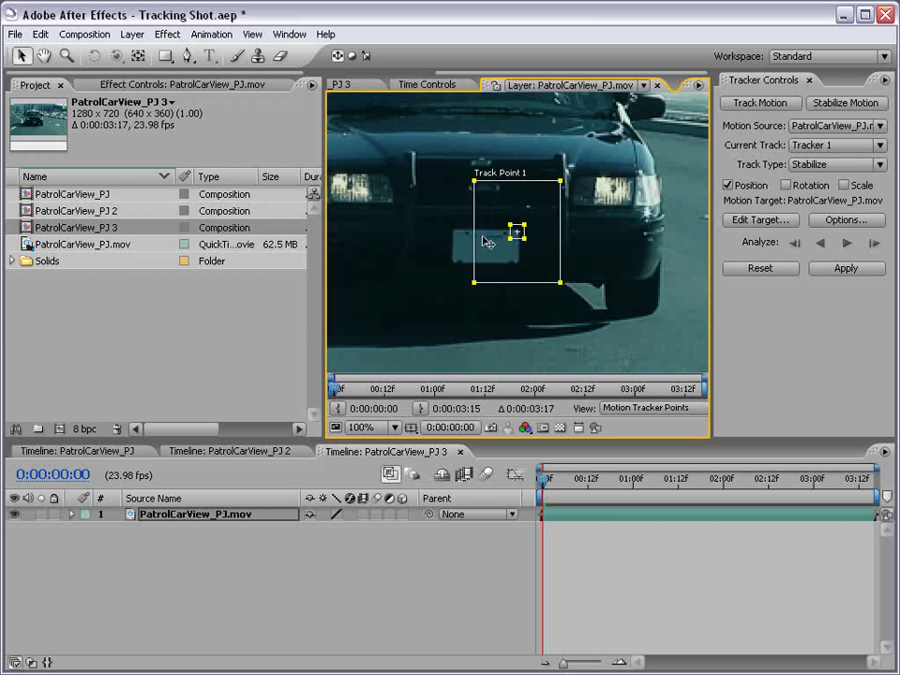
pyautogui.click(847, 244)
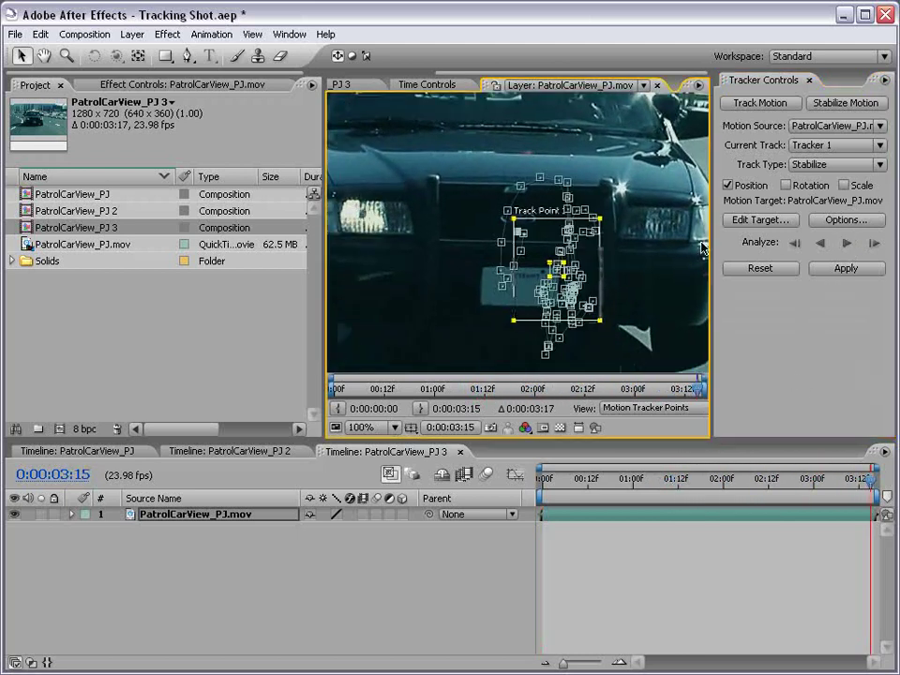
pyautogui.click(788, 186)
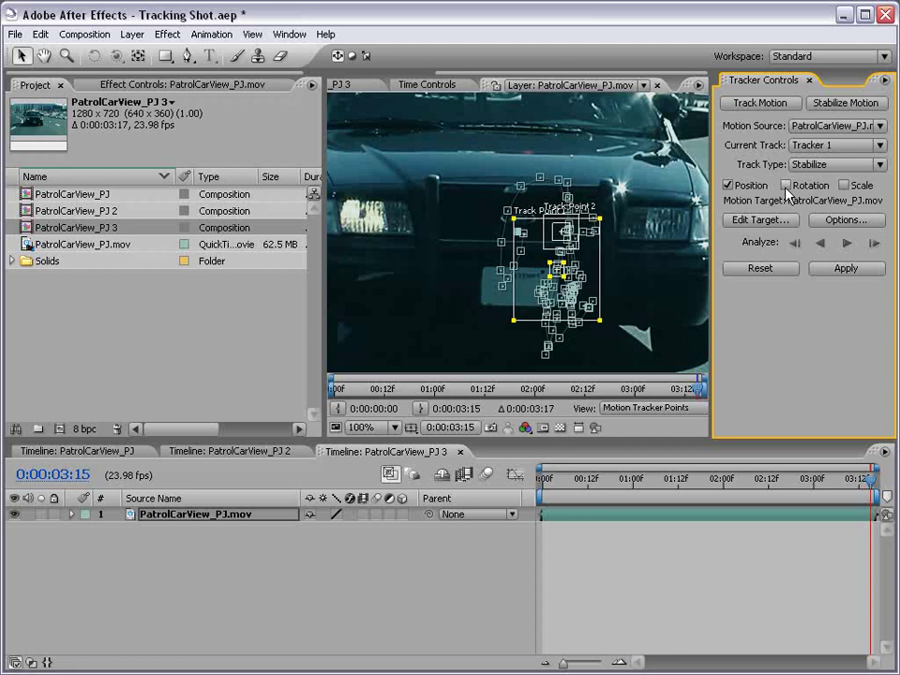
# Apply the stabilize track to the footage in X and Y and play the result.
pyautogui.click(846, 268)
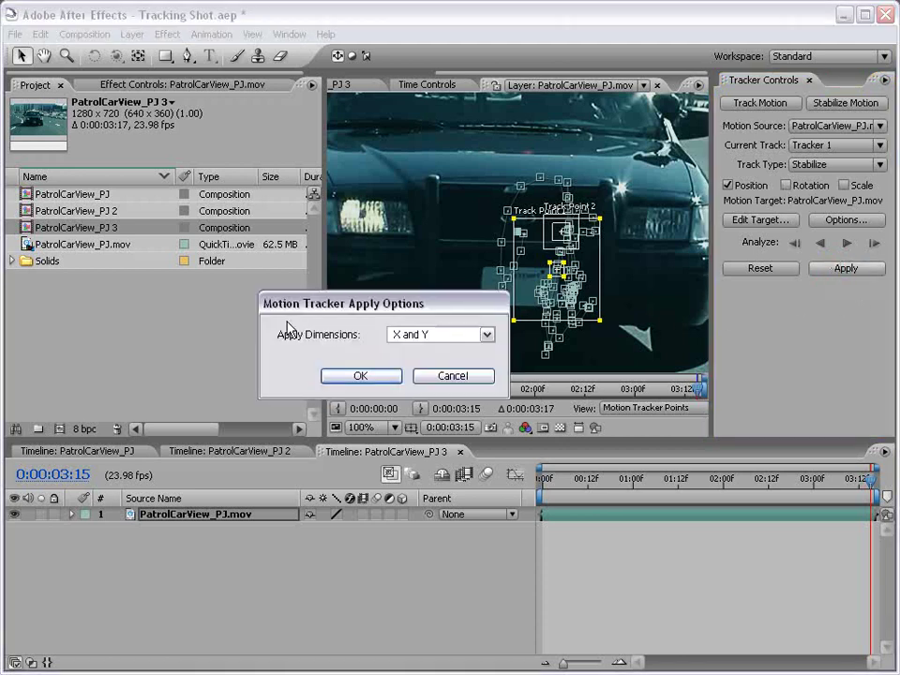
pyautogui.click(362, 375)
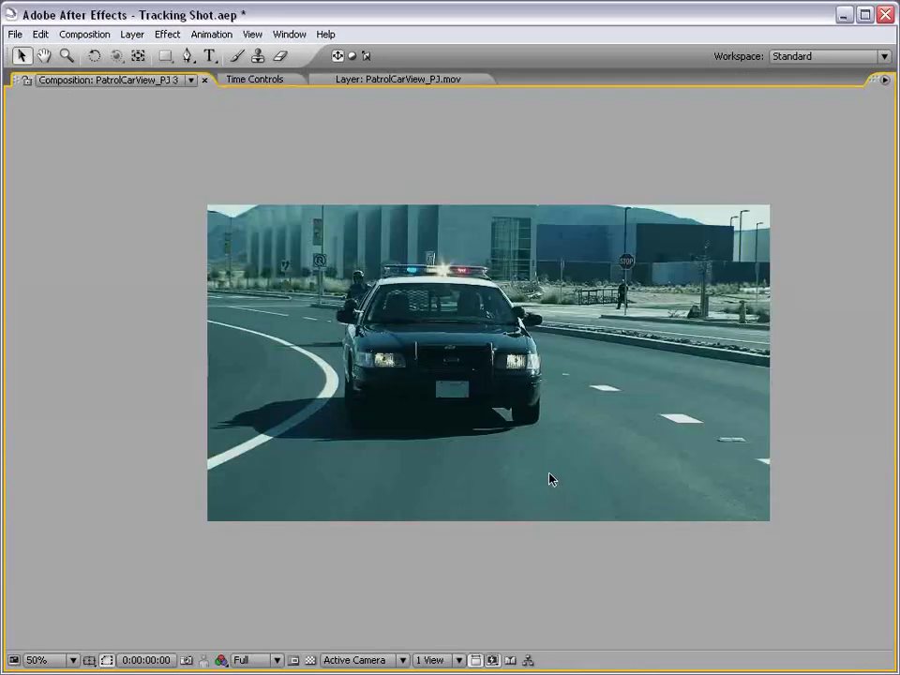
pyautogui.press('space')
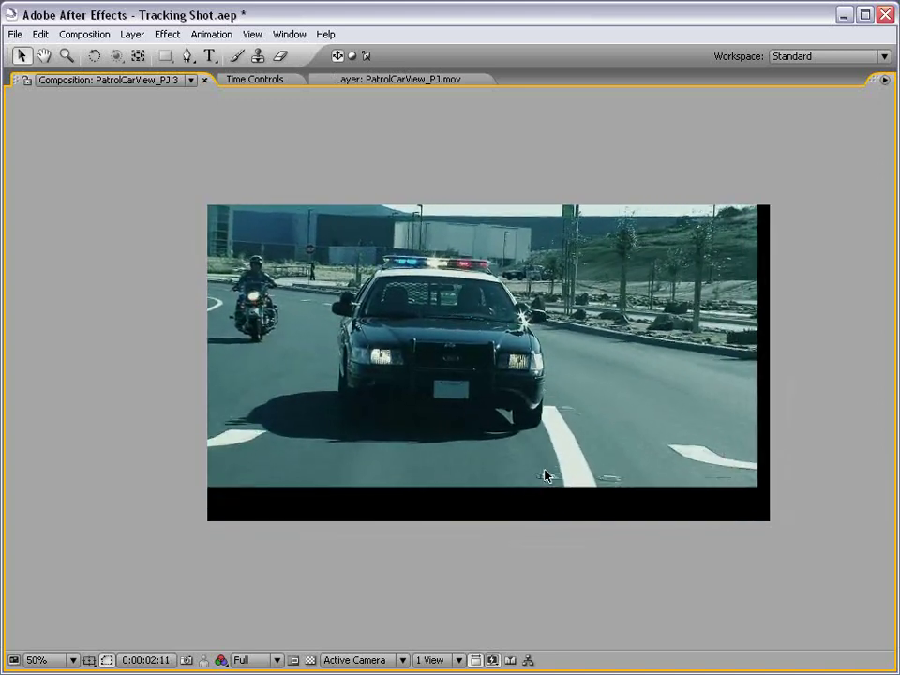
# Restore the panel layout and scrub through the stabilized frames at 50% zoom.
pyautogui.press('`')
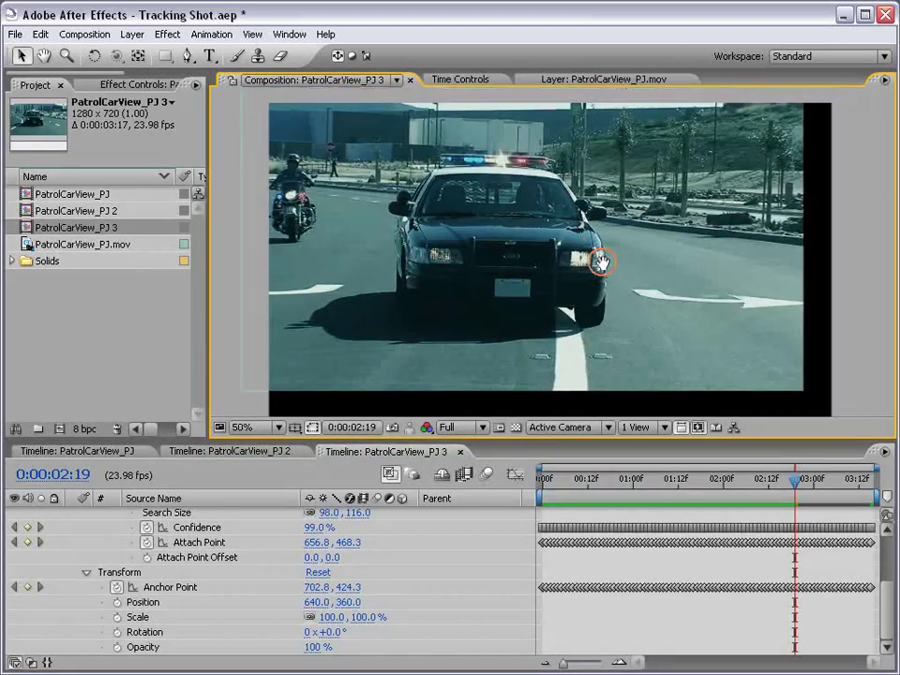
pyautogui.press(',')
pyautogui.moveTo(579, 482)
pyautogui.mouseDown()
pyautogui.moveTo(668, 484)
pyautogui.moveTo(524, 494)
pyautogui.mouseUp()
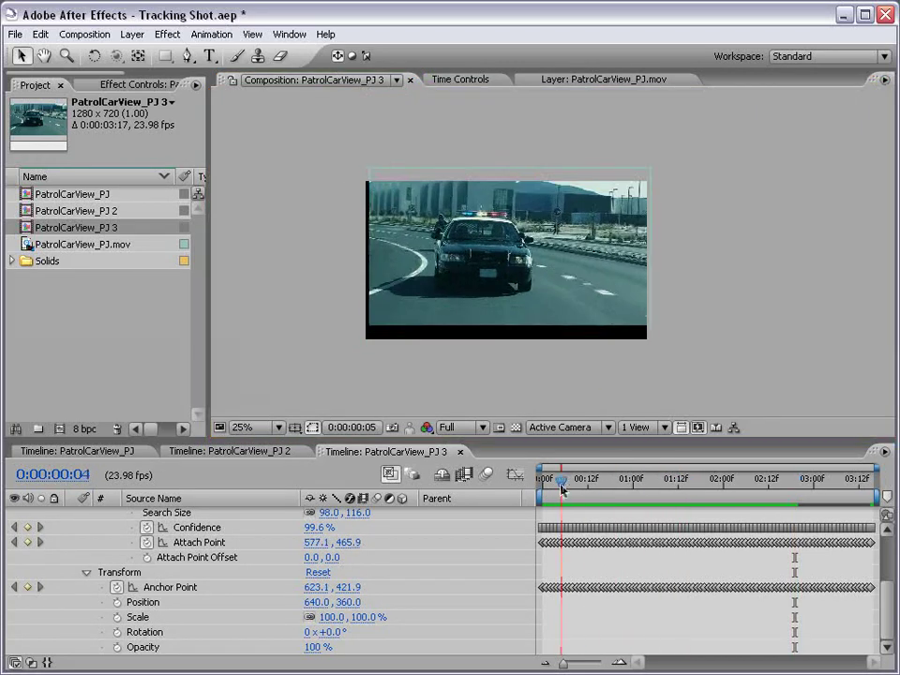
pyautogui.press('.')
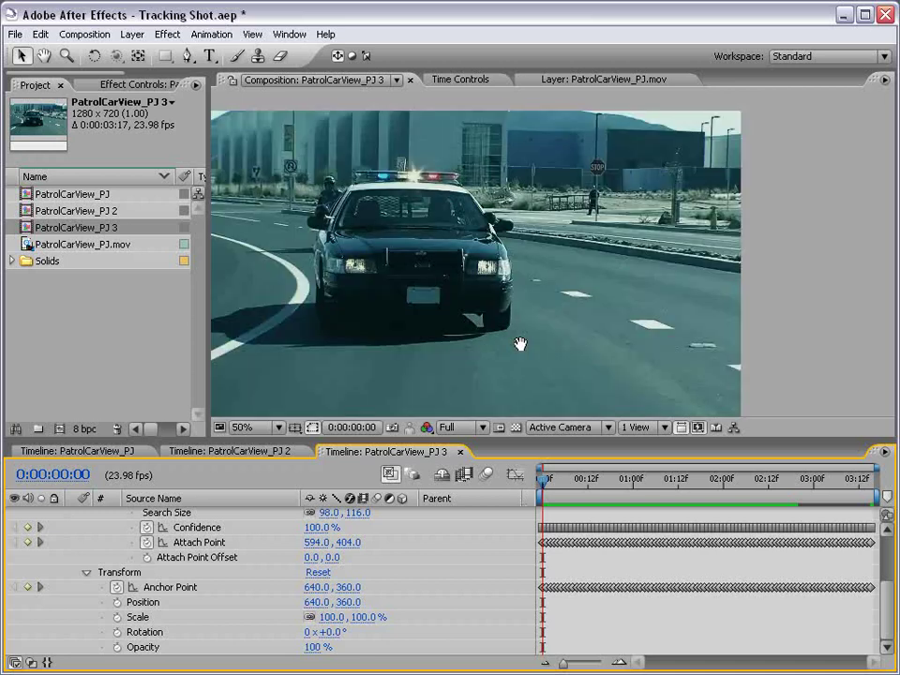
pyautogui.moveTo(521, 344); pyautogui.dragTo(600, 322)
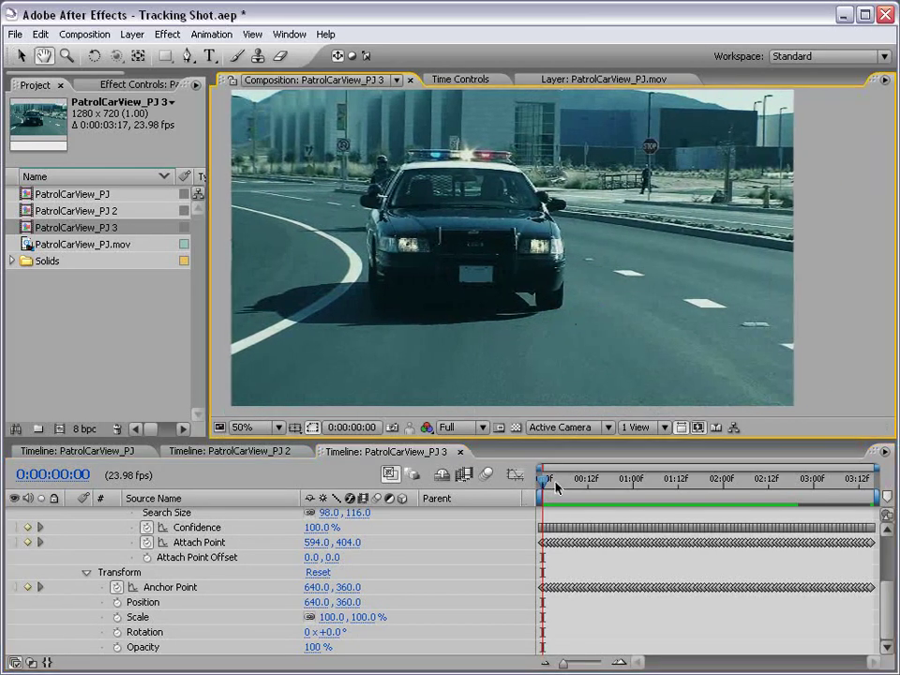
pyautogui.moveTo(542, 482); pyautogui.dragTo(569, 487)
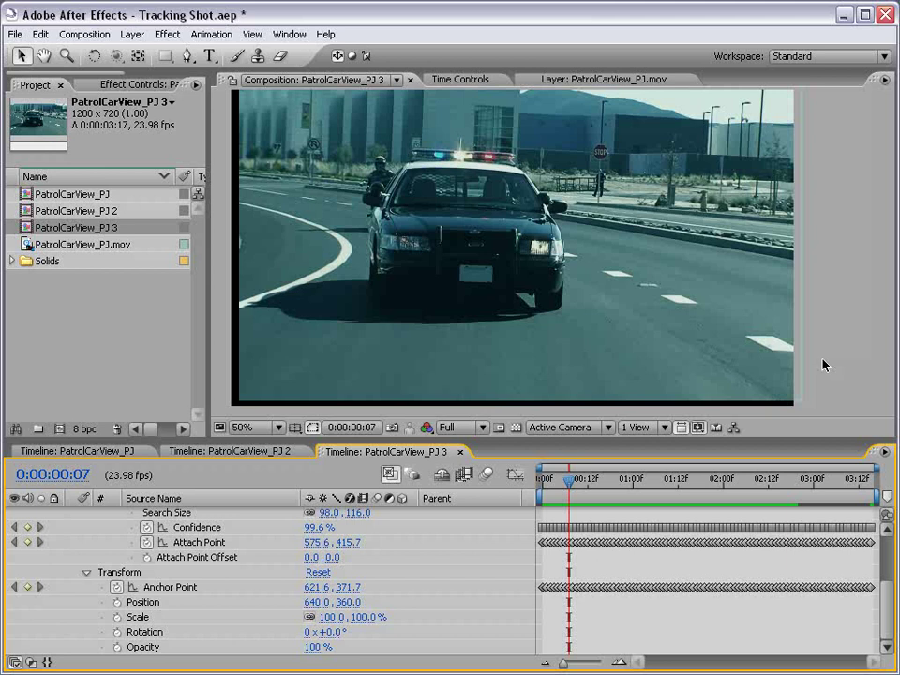
# Collapse the layer properties and add a new null object layer.
pyautogui.hotkey('ctrl', '`')
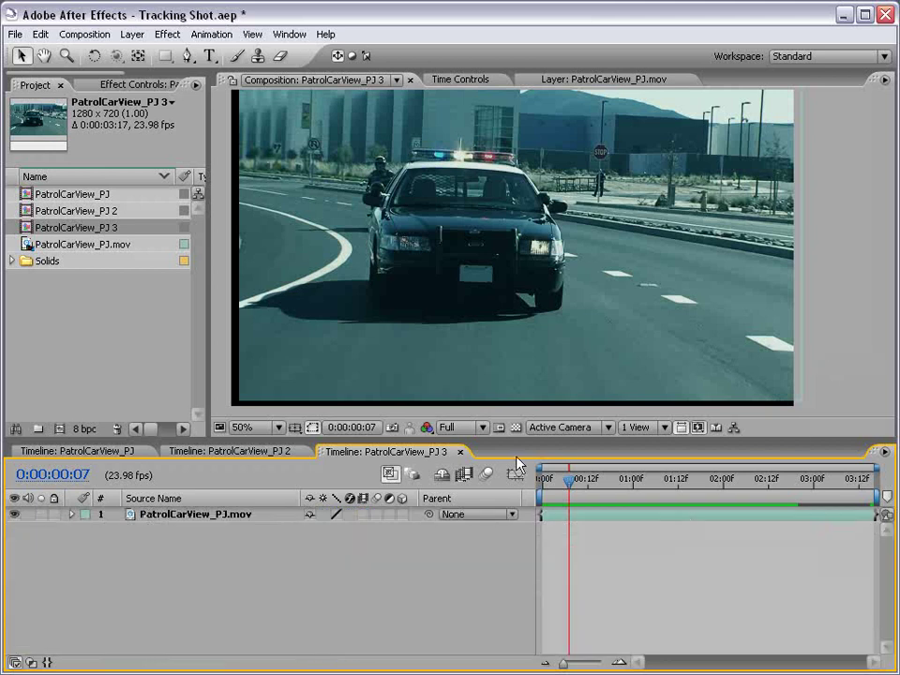
pyautogui.click(133, 34)
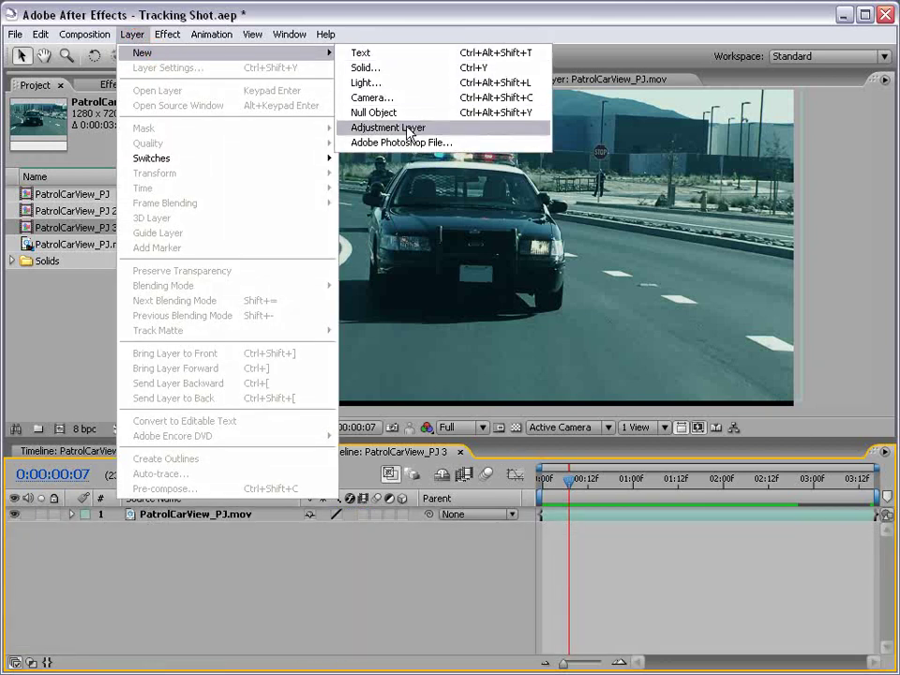
pyautogui.click(399, 168)
# Add Camera 1 with the 50mm lens preset and dismiss the 2D-layer warning.
pyautogui.click(132, 35)
pyautogui.moveTo(143, 52)
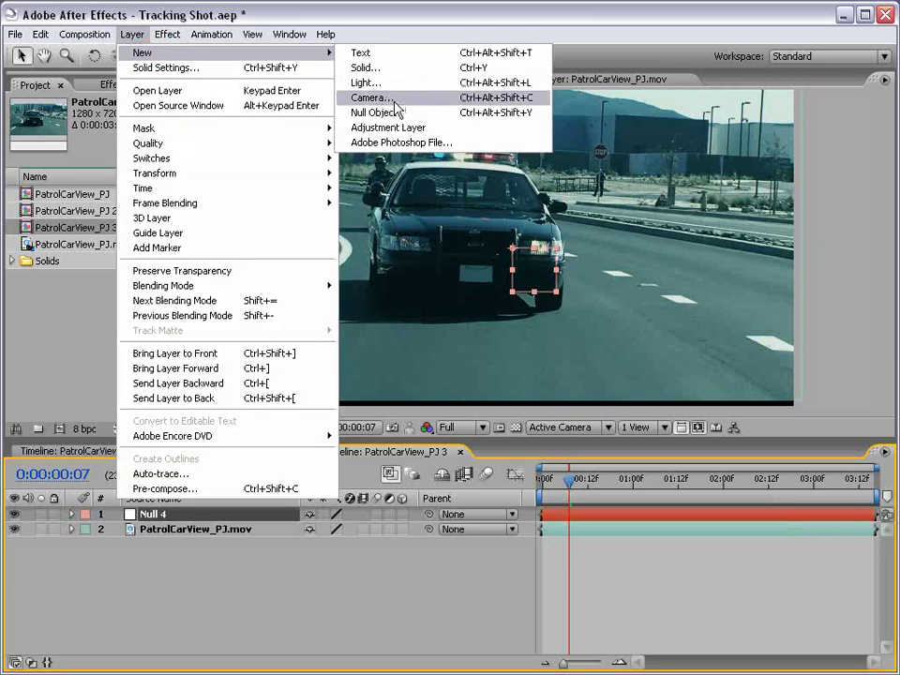
pyautogui.click(415, 97)
pyautogui.click(507, 260)
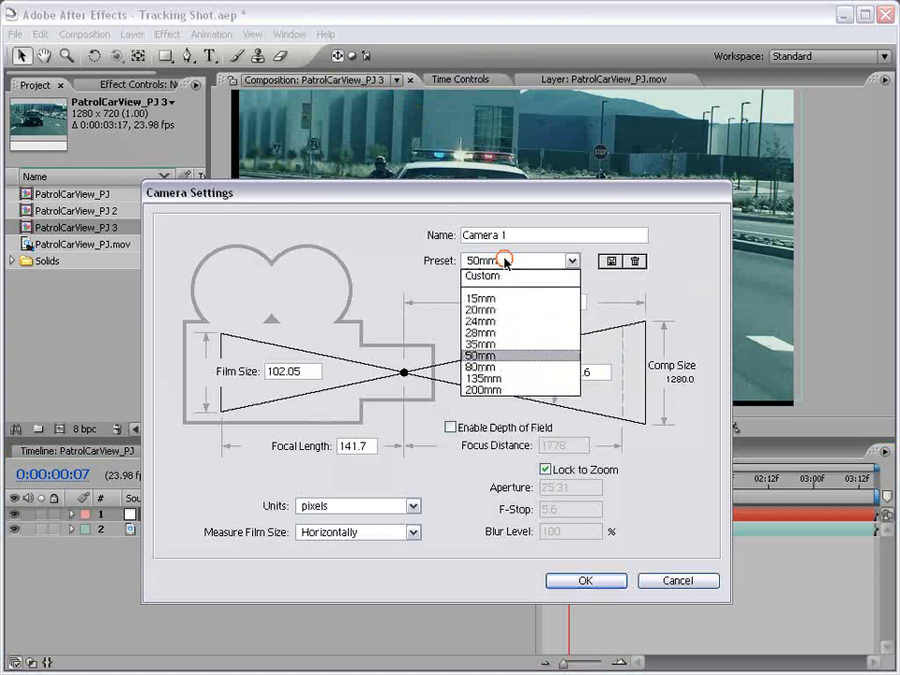
pyautogui.click(537, 357)
pyautogui.click(585, 581)
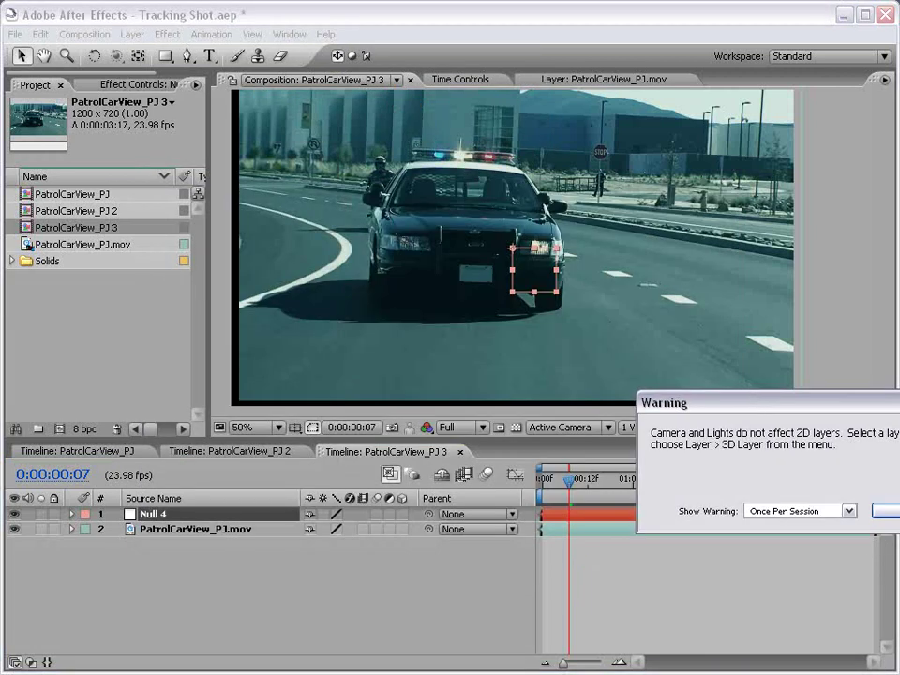
pyautogui.press('Return')
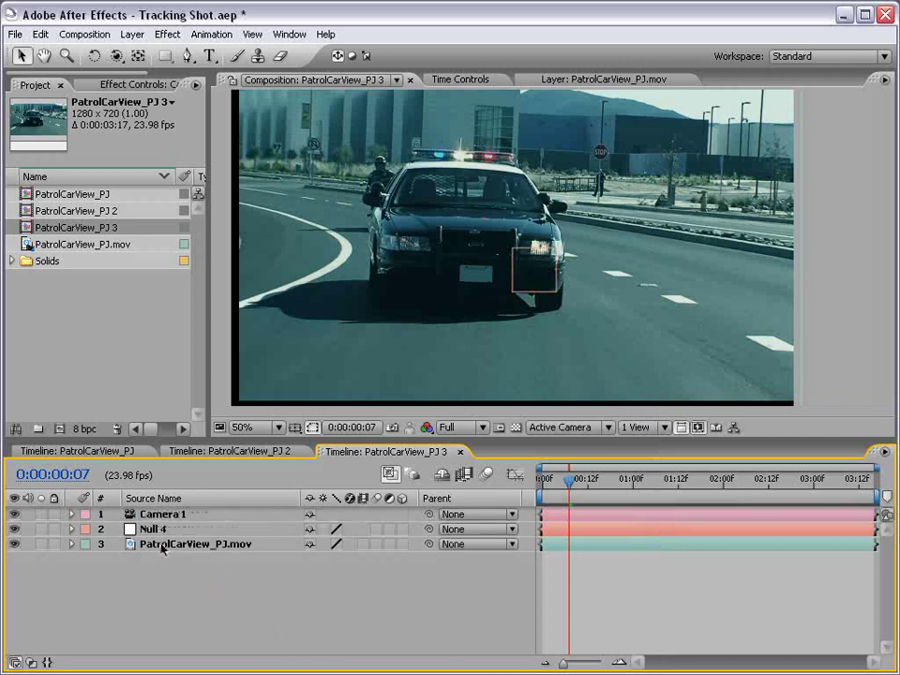
# Make the car footage layer 3D and reveal its anchor point keyframes.
pyautogui.click(161, 545)
pyautogui.click(402, 544)
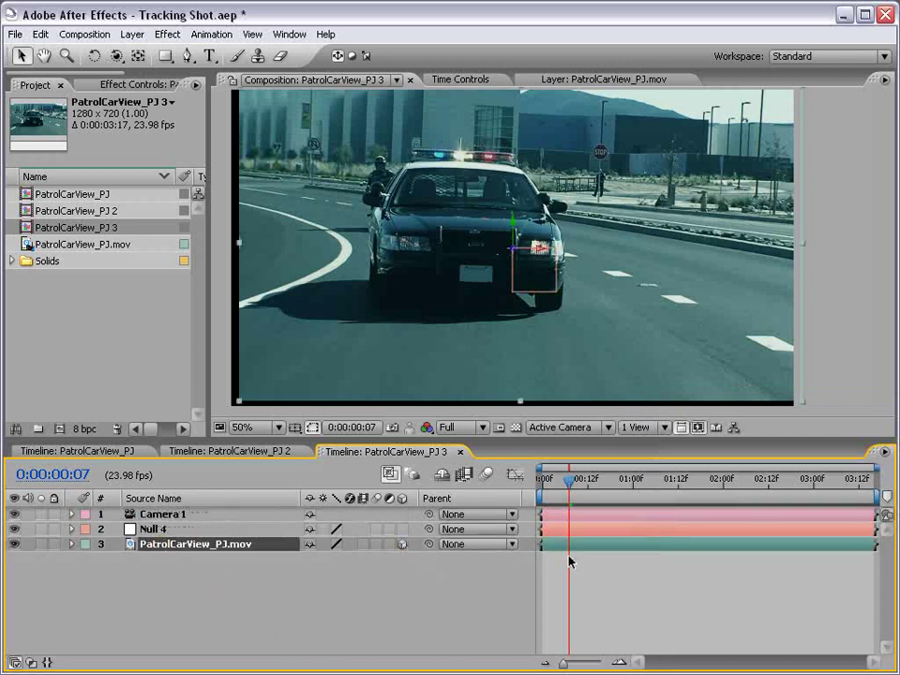
pyautogui.press('Home')
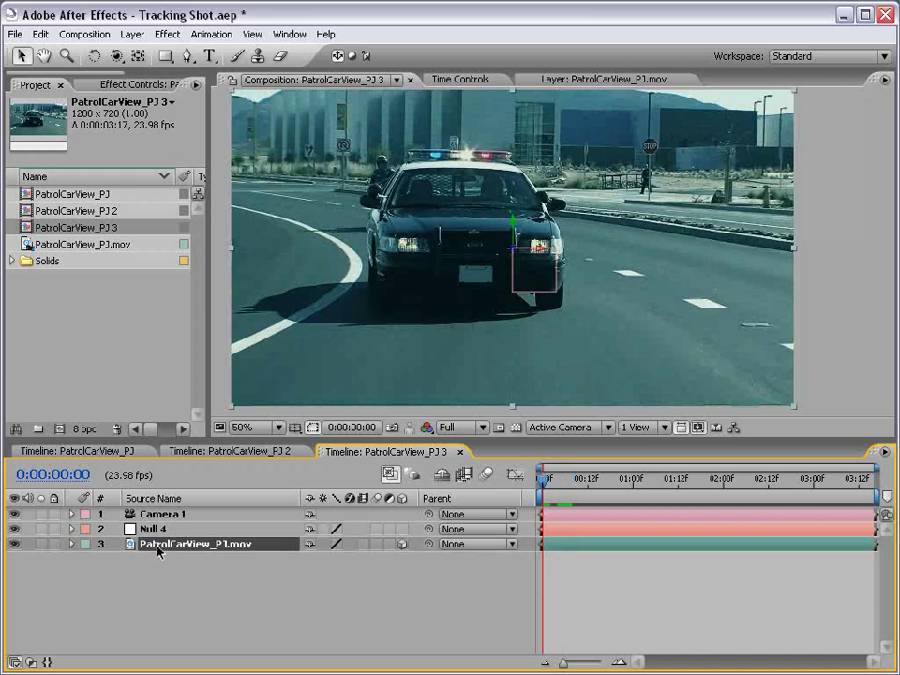
pyautogui.press('a')
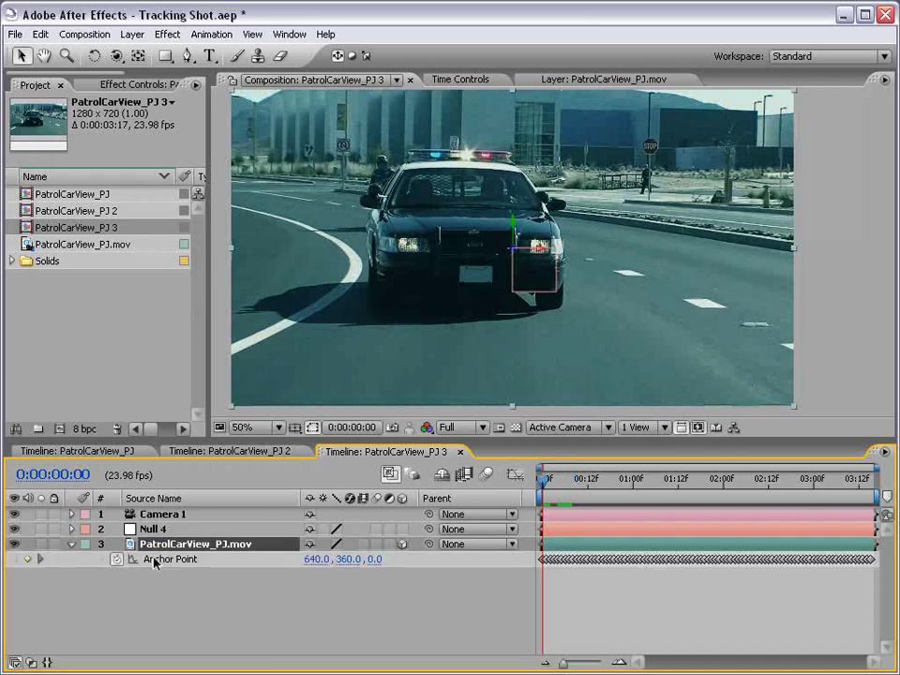
# Reveal Null 4's anchor point and copy all the footage's anchor point keyframes.
pyautogui.click(152, 529)
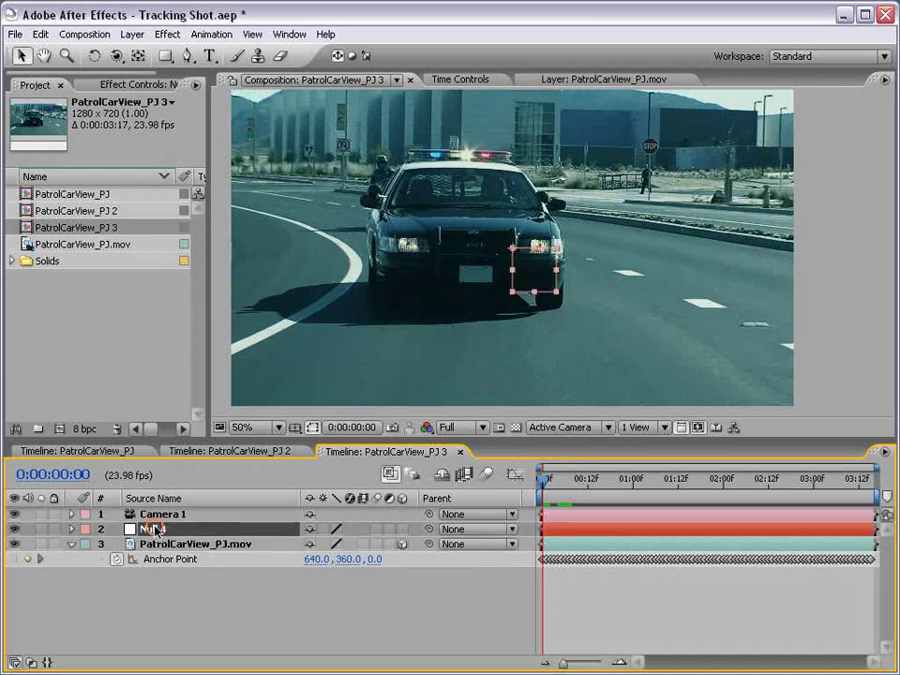
pyautogui.press('a')
pyautogui.click(171, 574)
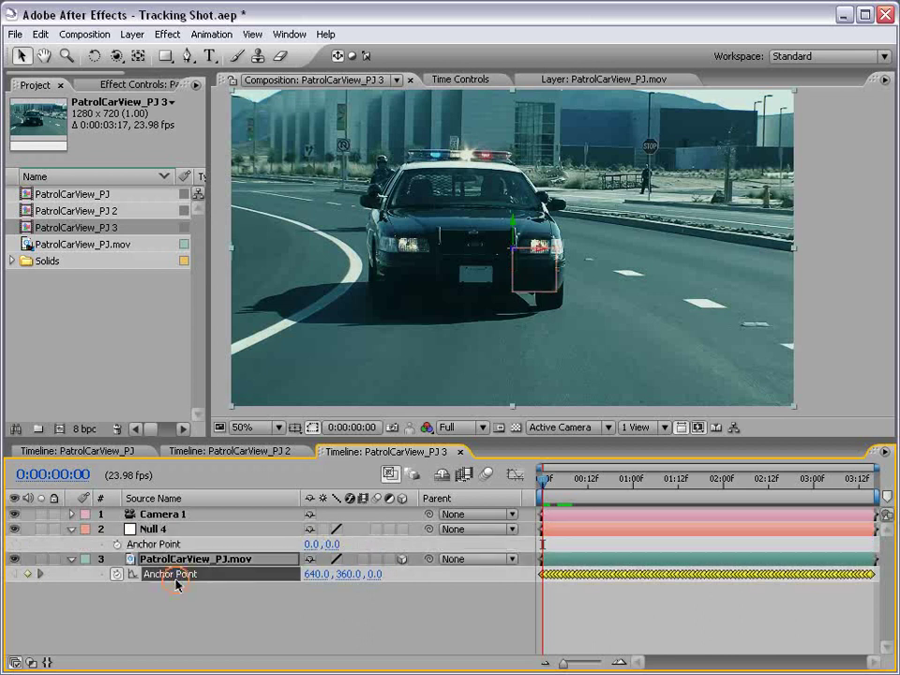
pyautogui.click(555, 483)
pyautogui.press('Home')
pyautogui.click(43, 35)
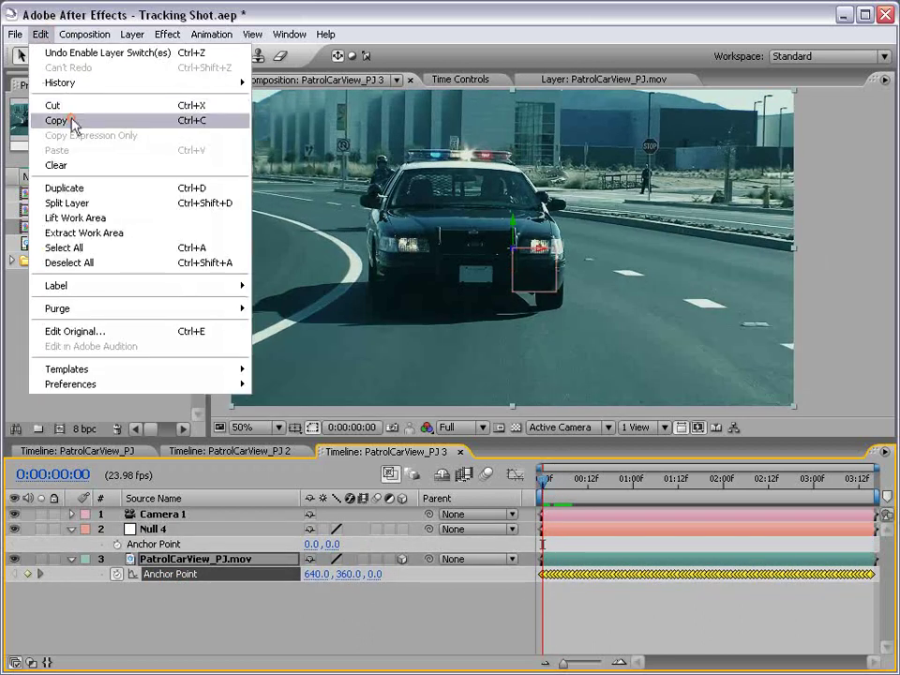
pyautogui.click(66, 121)
# Paste the tracked keyframes onto Null 4's Anchor Point.
pyautogui.click(155, 545)
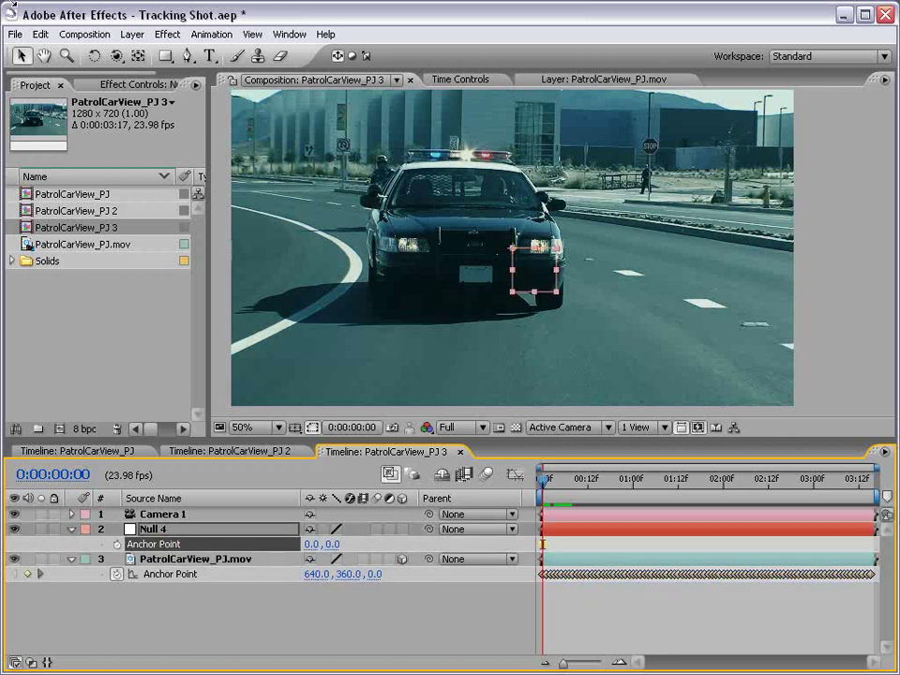
pyautogui.click(40, 35)
pyautogui.click(64, 151)
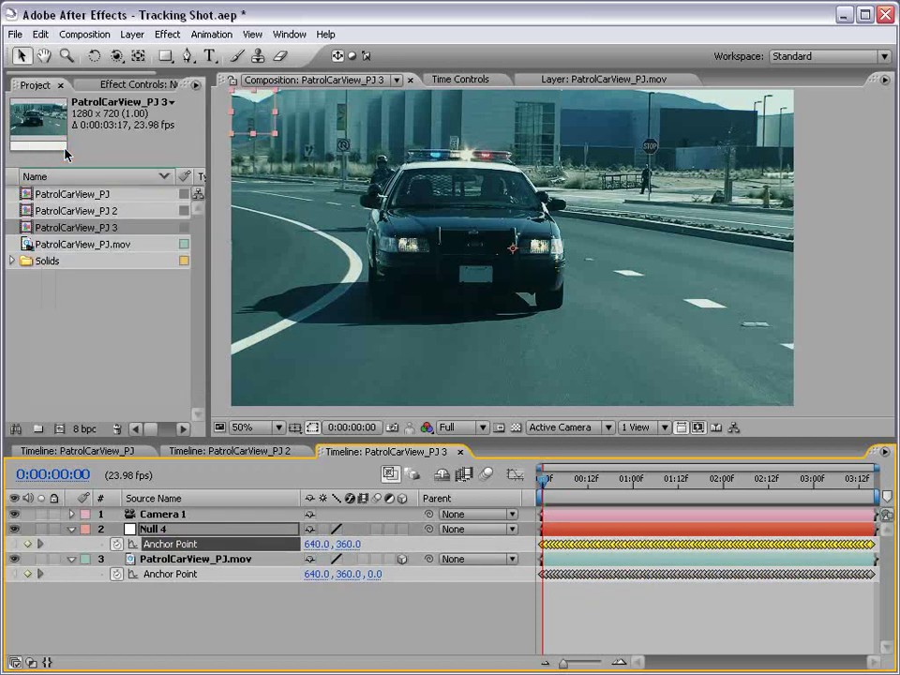
# Reveal the Position properties of the footage layer and Null 4.
pyautogui.click(169, 559)
pyautogui.hotkey('shift', 'r')
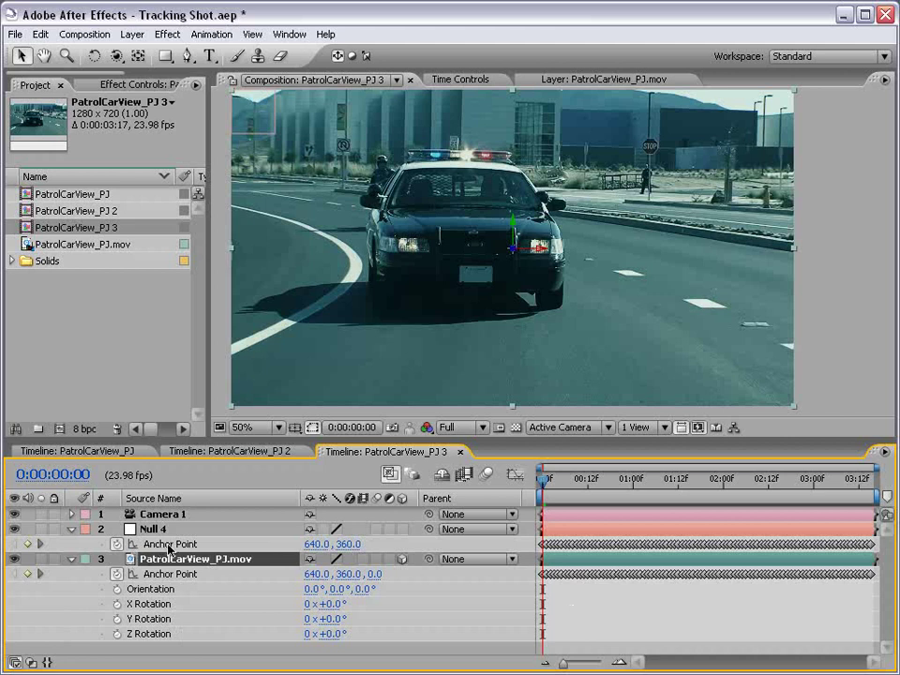
pyautogui.press('p')
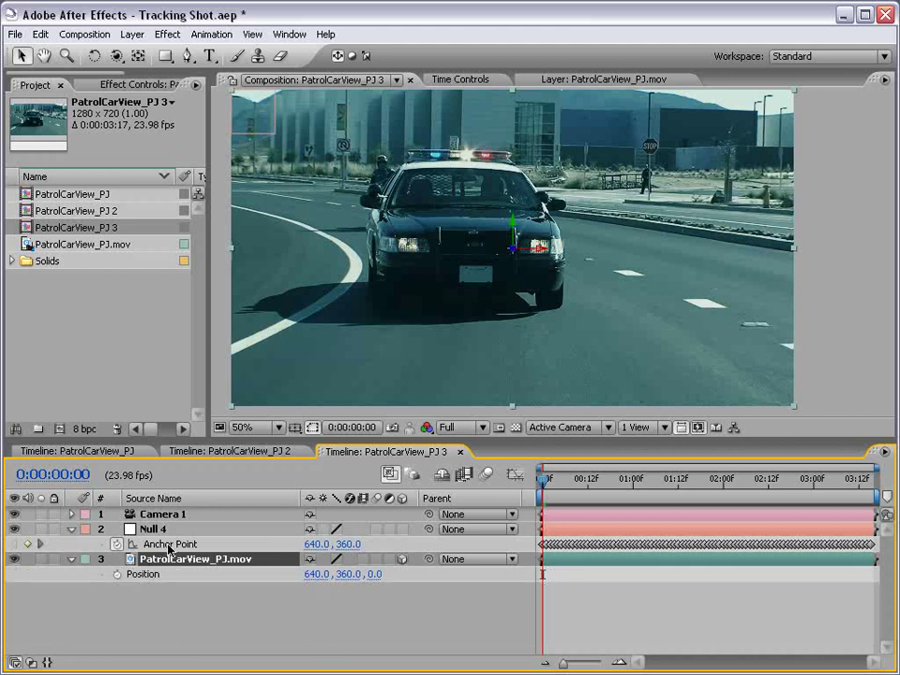
pyautogui.click(158, 529)
pyautogui.press('p')
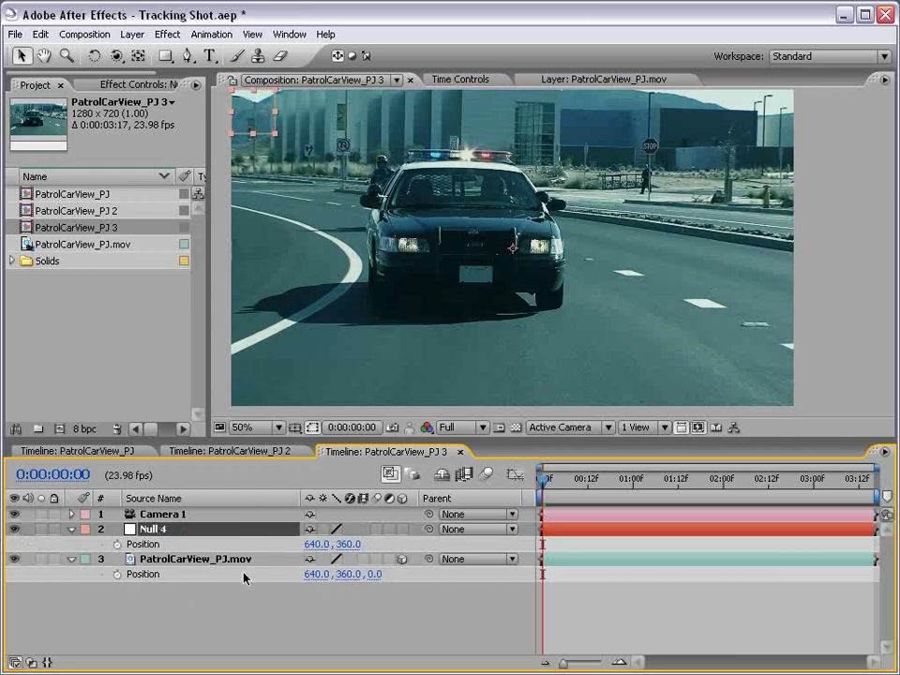
# Pick-whip Camera 1's parent to Null 4 and scrub the timeline to check the follow.
pyautogui.click(164, 514)
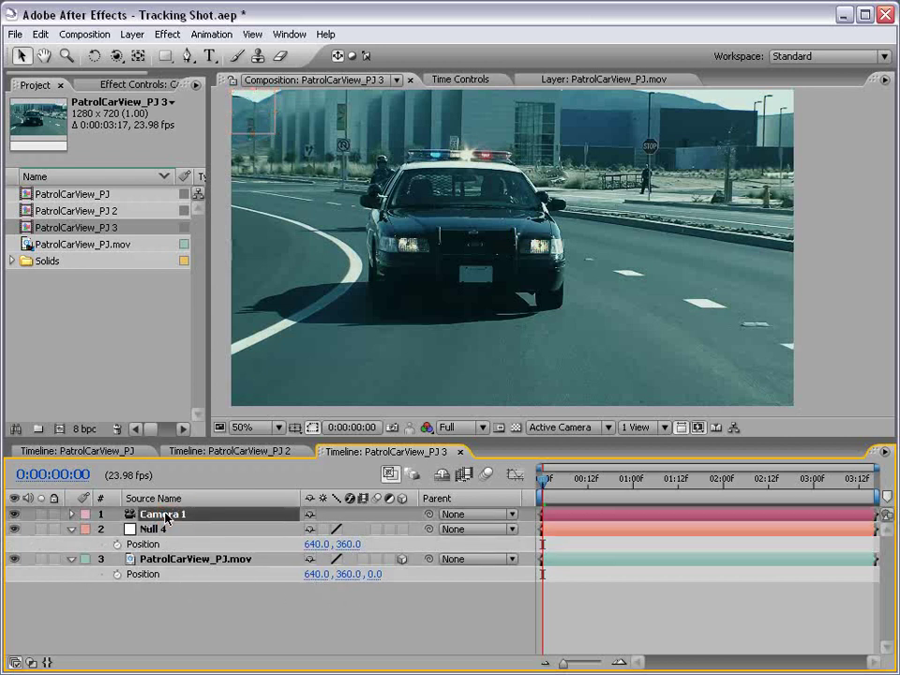
pyautogui.moveTo(428, 515); pyautogui.dragTo(155, 530)
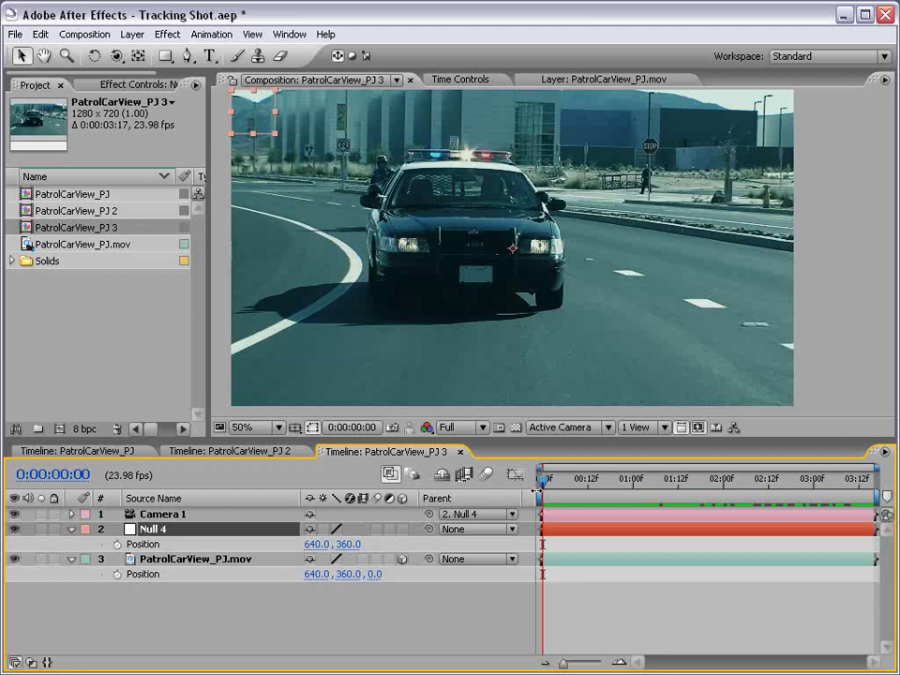
pyautogui.moveTo(544, 480); pyautogui.dragTo(751, 480)
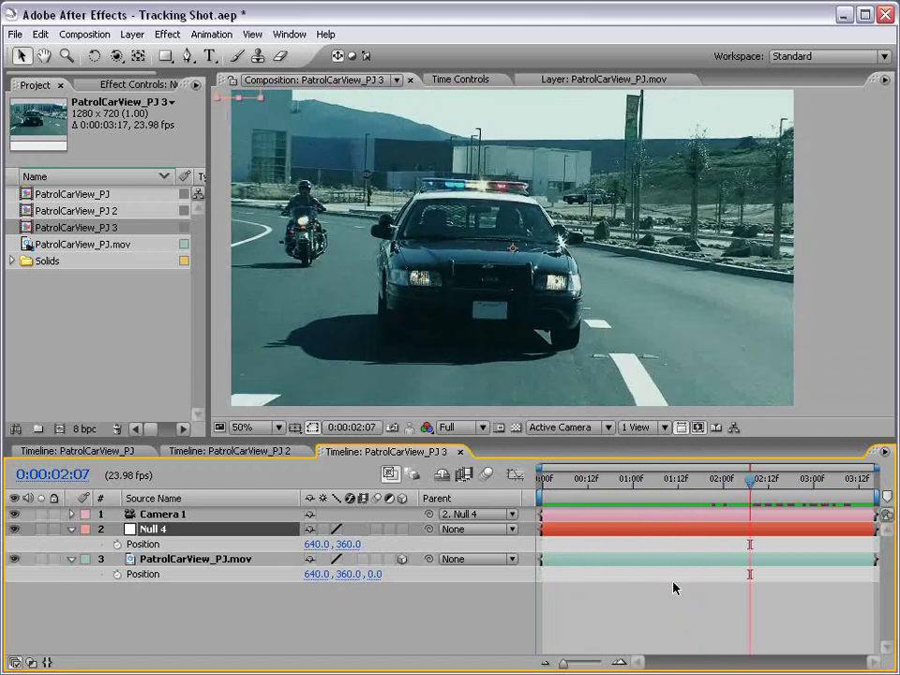
pyautogui.click(155, 515)
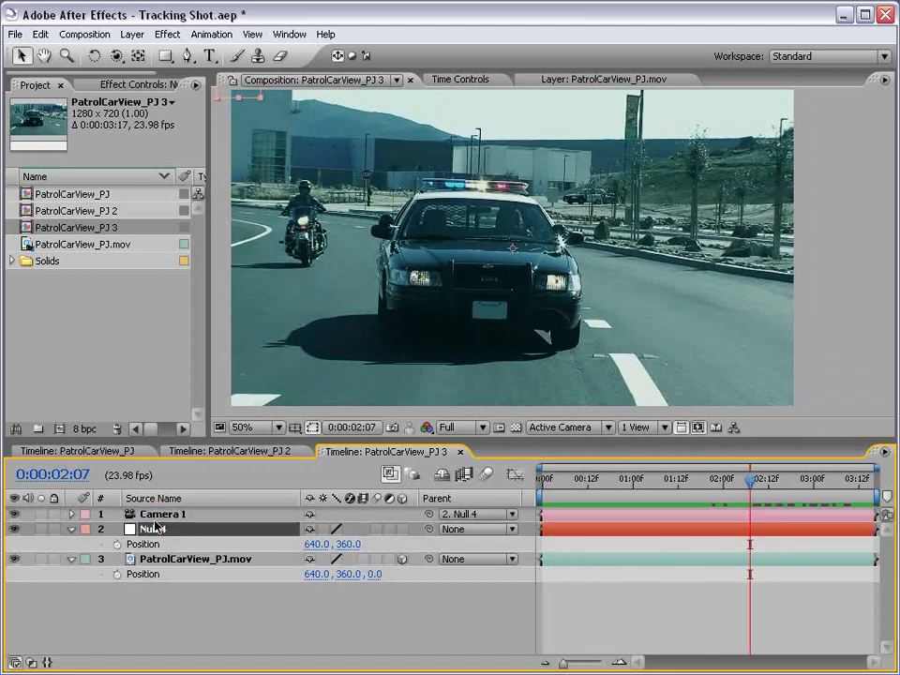
pyautogui.click(160, 518)
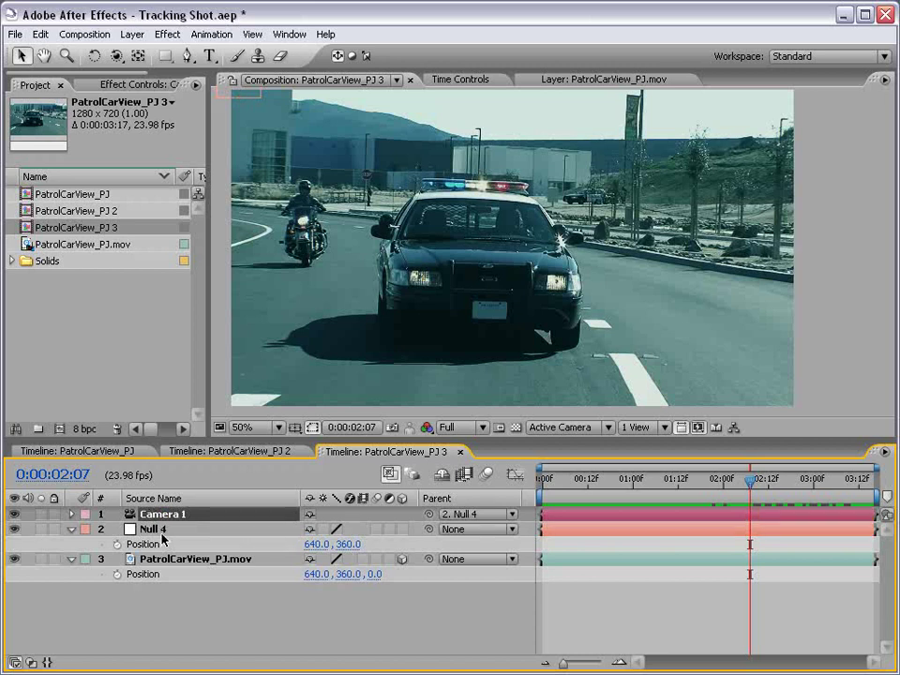
pyautogui.moveTo(653, 478); pyautogui.dragTo(658, 489)
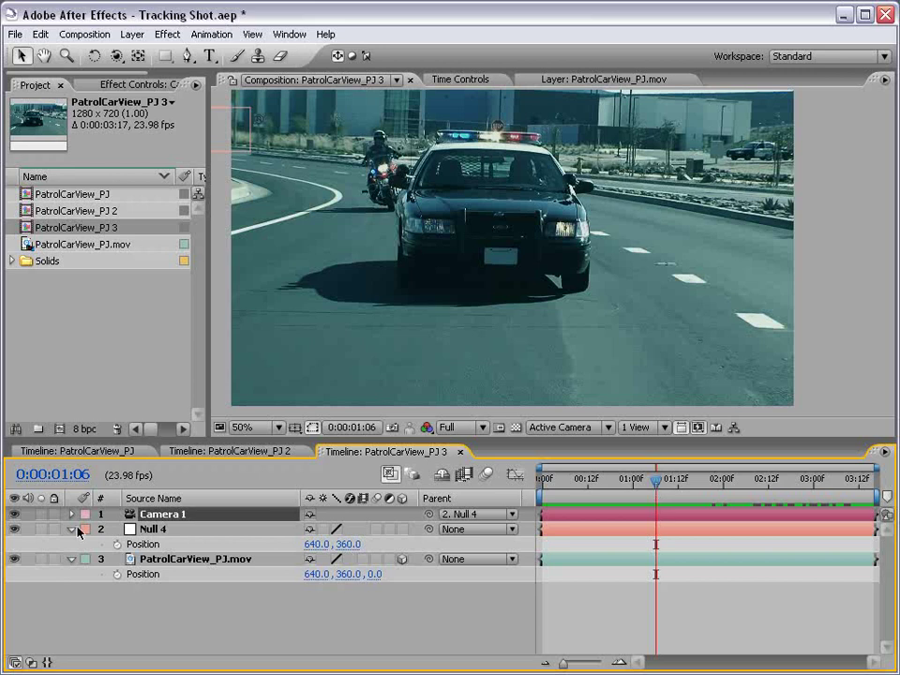
# Add an expression to Null 4's Anchor Point and type smooth(.2,5).
pyautogui.click(120, 529)
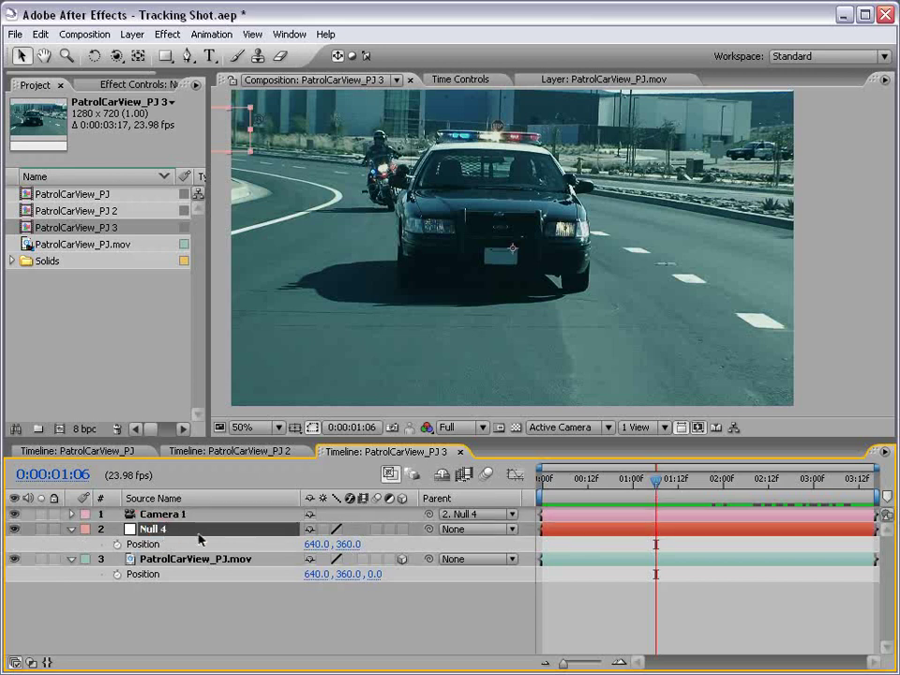
pyautogui.hotkey('ctrl', 'v')
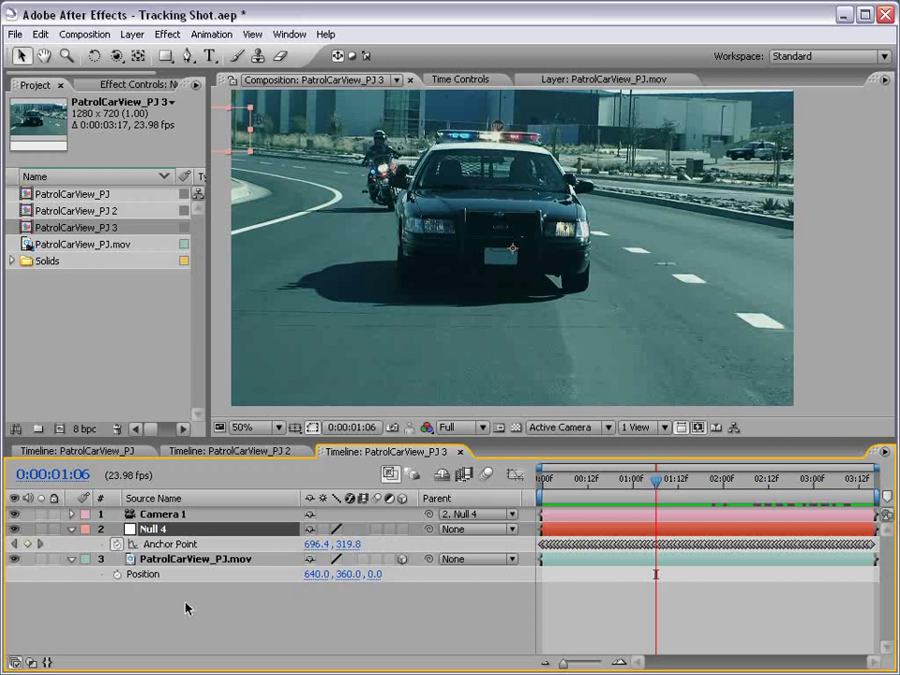
pyautogui.keyDown('alt'); pyautogui.click(116, 545); pyautogui.keyUp('alt')
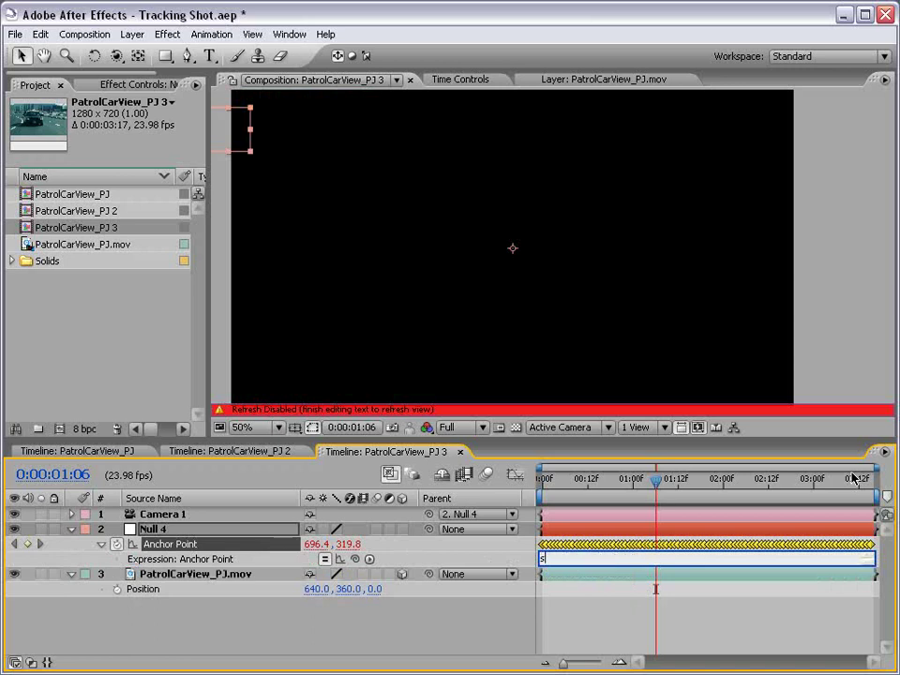
pyautogui.write('smooth(.2,5')
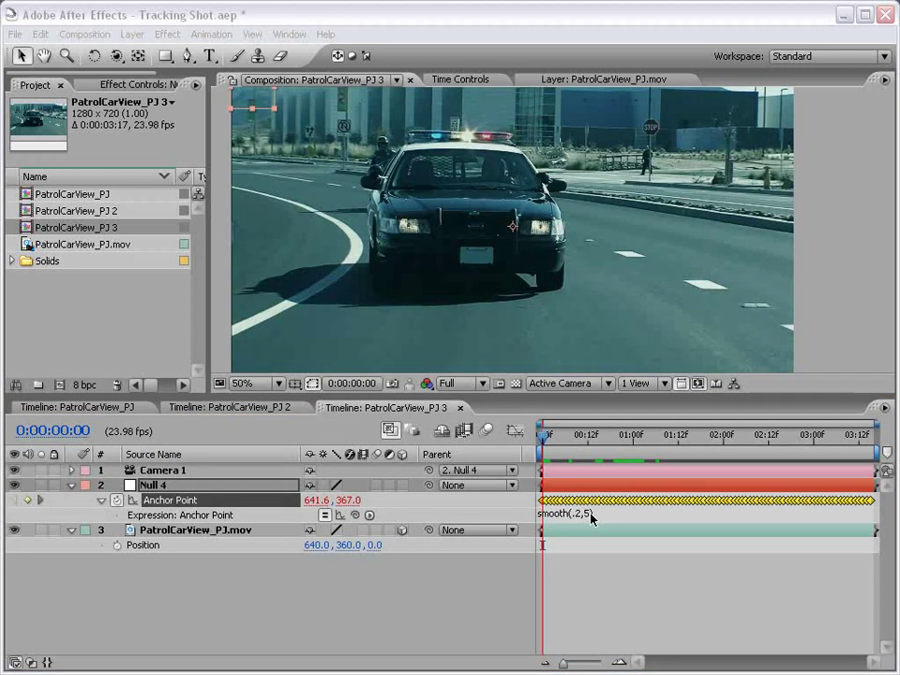
# Preview the smoothed motion, then change the expression's smoothing digit to 1.
pyautogui.moveTo(527, 397); pyautogui.dragTo(533, 468)
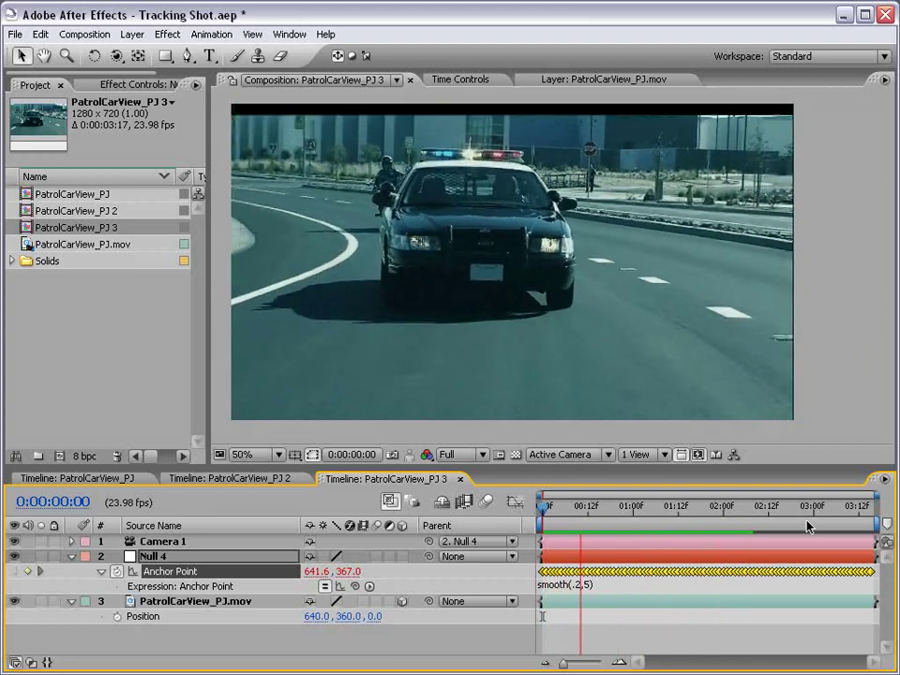
pyautogui.moveTo(544, 506); pyautogui.dragTo(582, 507)
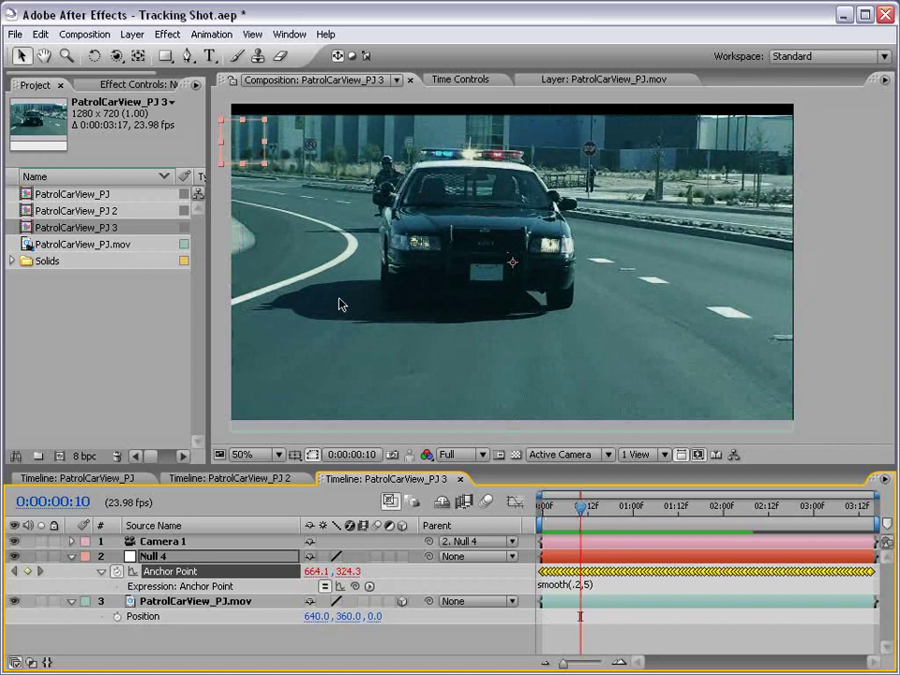
pyautogui.moveTo(581, 508)
pyautogui.mouseDown()
pyautogui.moveTo(642, 509)
pyautogui.moveTo(562, 514)
pyautogui.mouseUp()
pyautogui.click(600, 586)
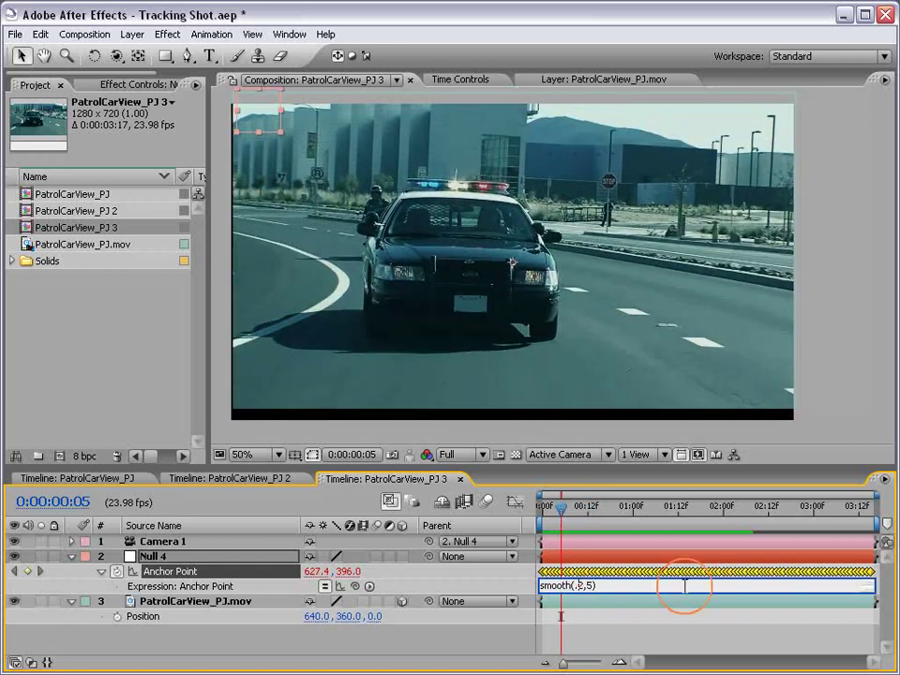
pyautogui.press('BackSpace')
pyautogui.write('1')
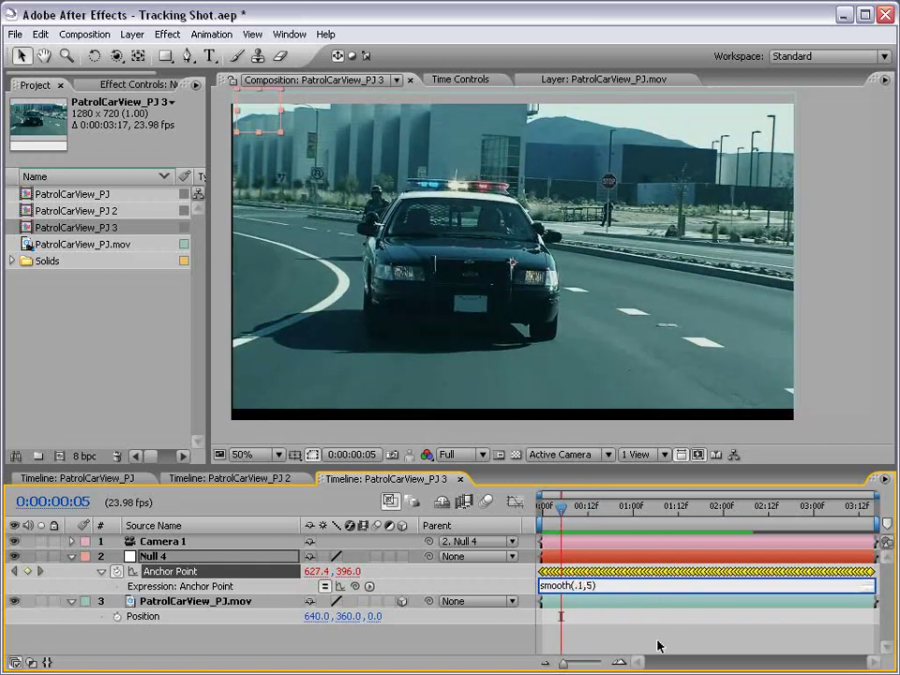
pyautogui.click(658, 646)
# Compare the lighter smoothing, restore smooth(.2,5), and return to the first frame.
pyautogui.moveTo(563, 512); pyautogui.dragTo(630, 512)
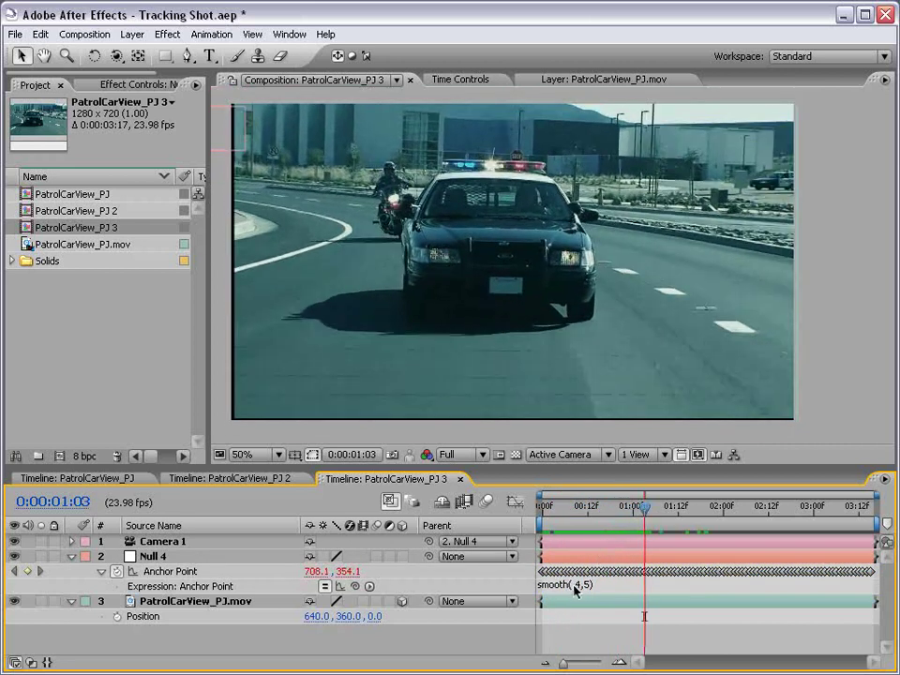
pyautogui.moveTo(636, 512); pyautogui.dragTo(561, 513)
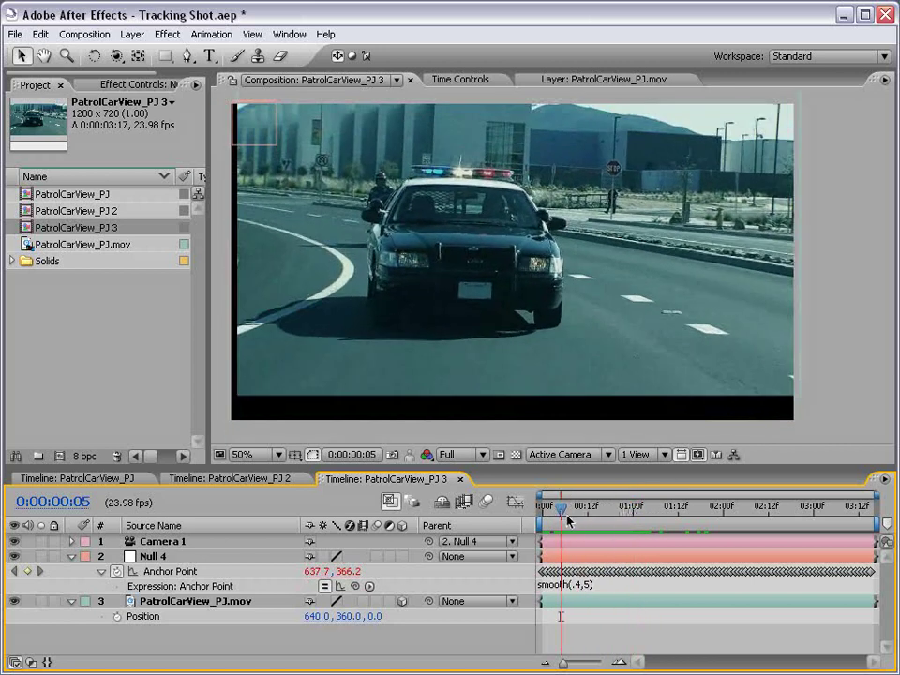
pyautogui.click(579, 585)
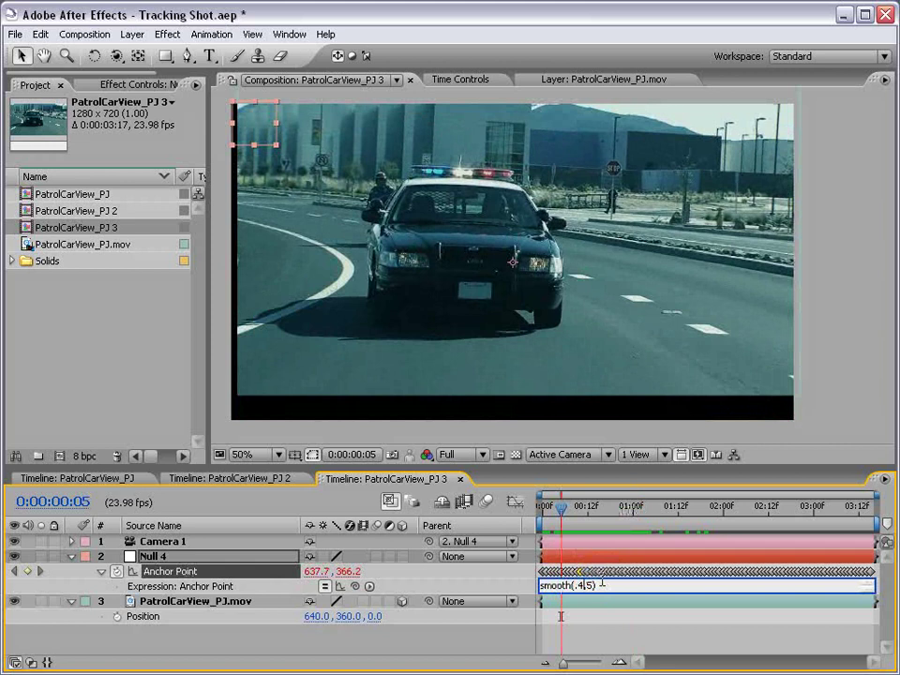
pyautogui.press('BackSpace')
pyautogui.write('2')
pyautogui.click(596, 649)
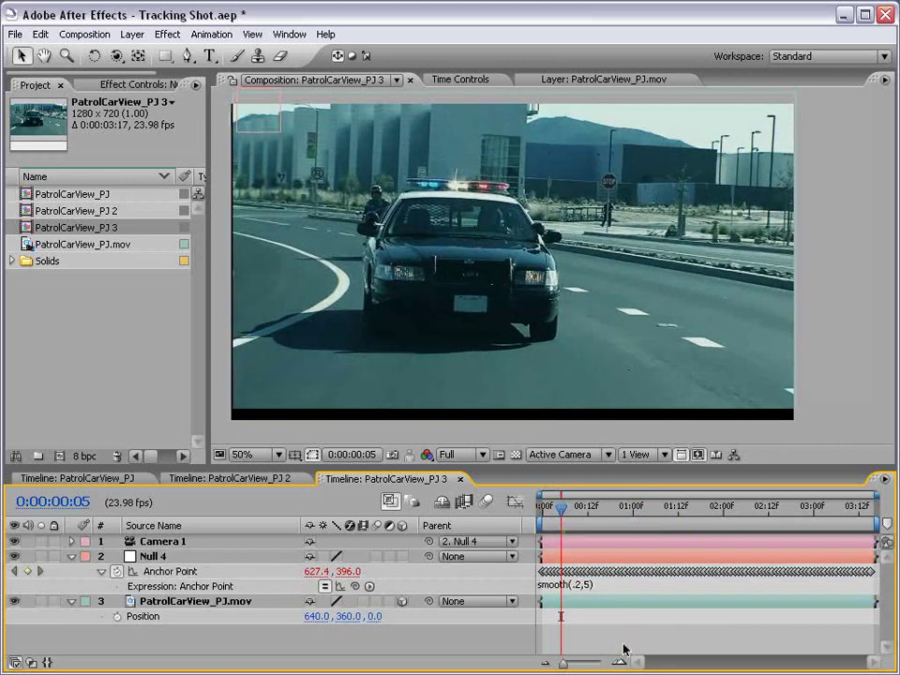
pyautogui.moveTo(561, 507)
pyautogui.mouseDown()
pyautogui.moveTo(593, 506)
pyautogui.moveTo(580, 524)
pyautogui.mouseUp()
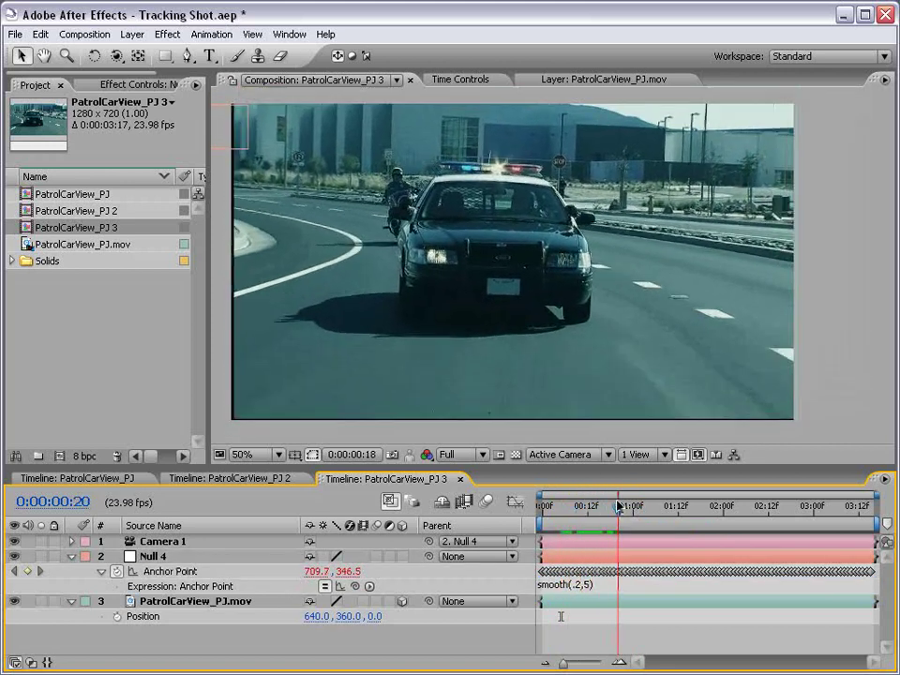
pyautogui.press('Home')
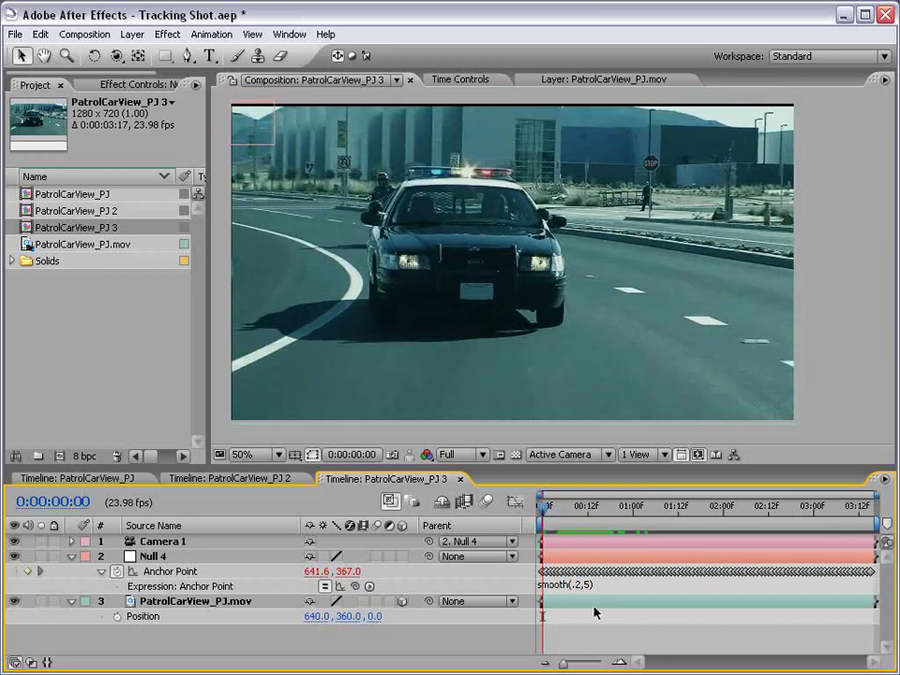
# Scale the footage to 117%, preview it, and add a second PatrolCarView_PJ.mov copy on top.
pyautogui.click(594, 610)
pyautogui.press('s')
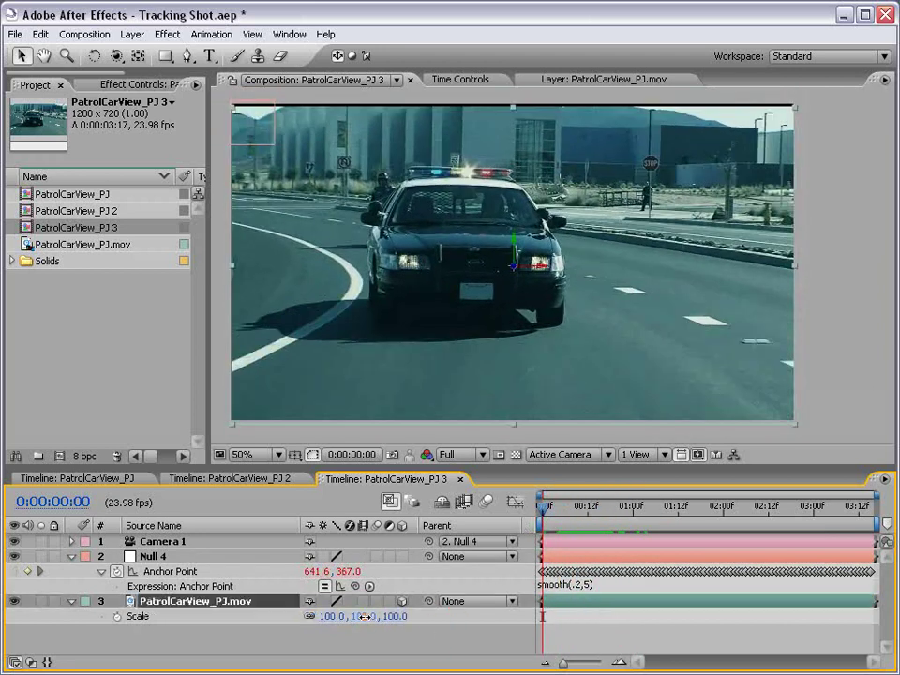
pyautogui.moveTo(395, 616); pyautogui.dragTo(411, 616)
pyautogui.moveTo(559, 514)
pyautogui.mouseDown()
pyautogui.moveTo(621, 514)
pyautogui.moveTo(596, 524)
pyautogui.mouseUp()
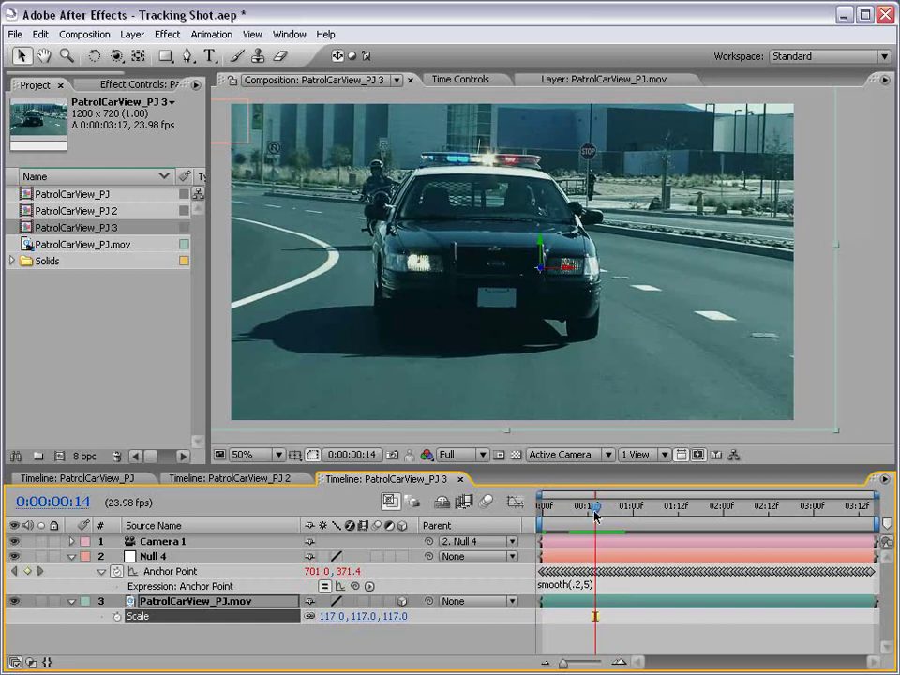
pyautogui.moveTo(597, 516); pyautogui.dragTo(511, 514)
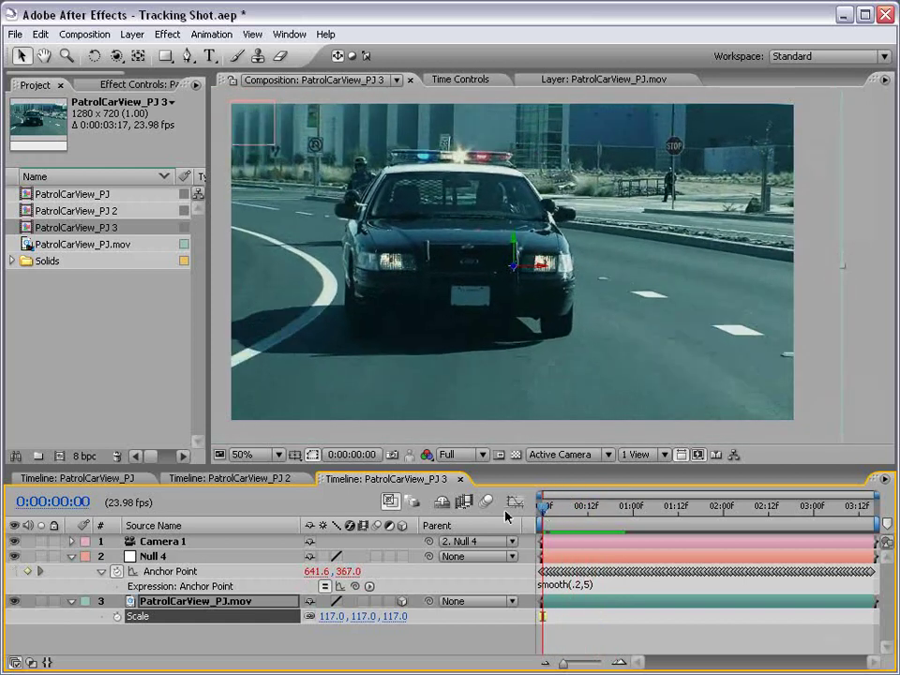
pyautogui.press('space')
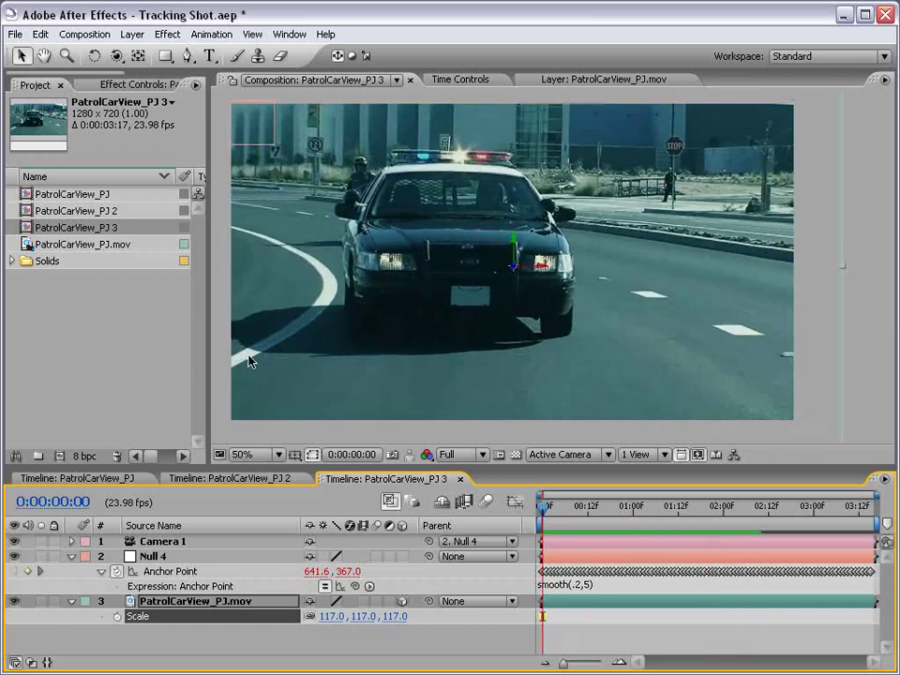
pyautogui.moveTo(66, 244); pyautogui.dragTo(565, 552)
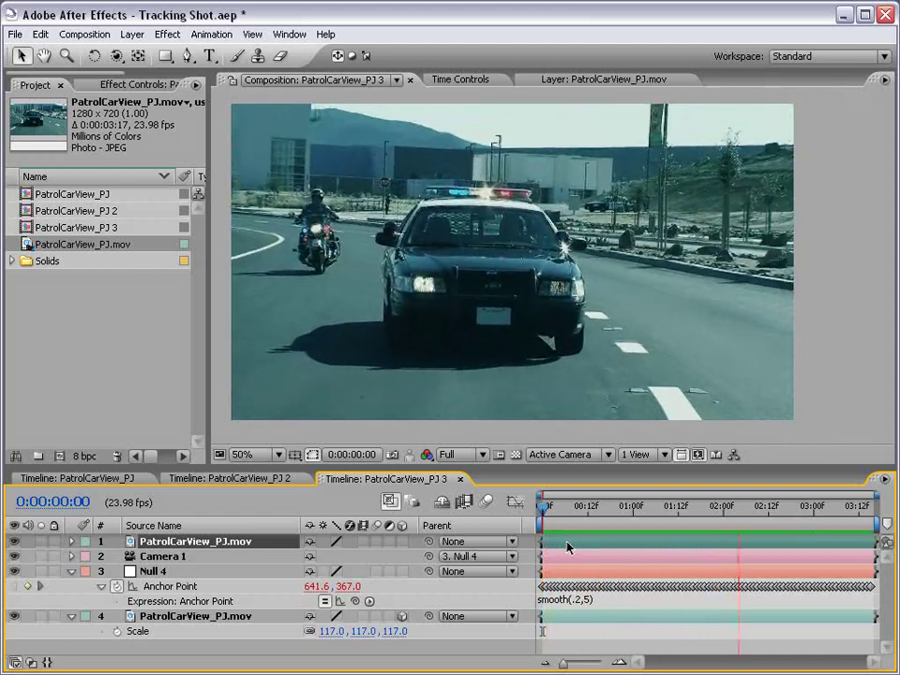
# Hide layer 1's footage copy, select the scaled layer 4, and enlarge the timeline.
pyautogui.press('space')
pyautogui.click(14, 542)
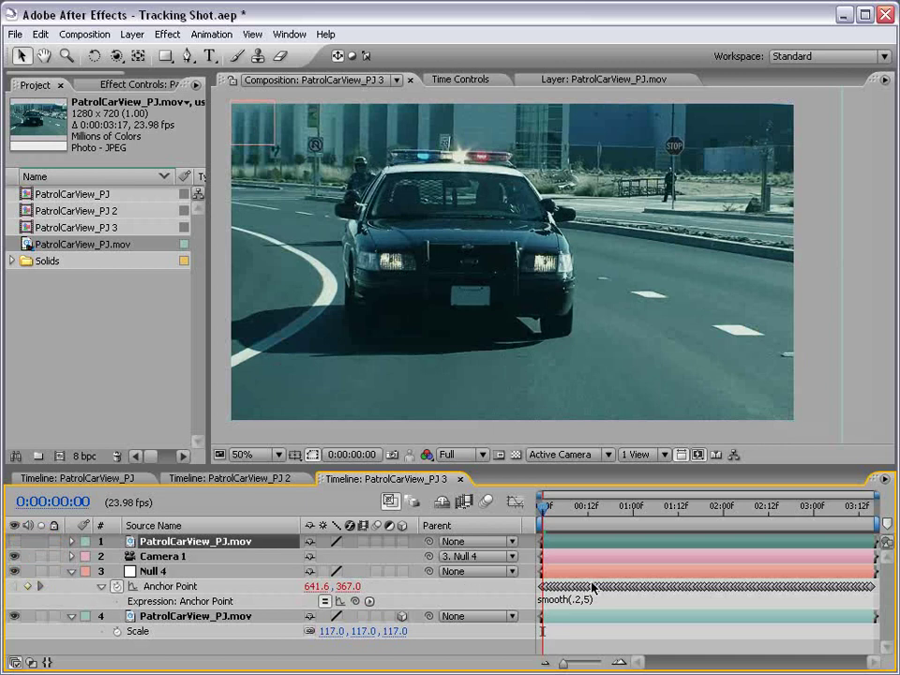
pyautogui.click(563, 600)
pyautogui.click(565, 640)
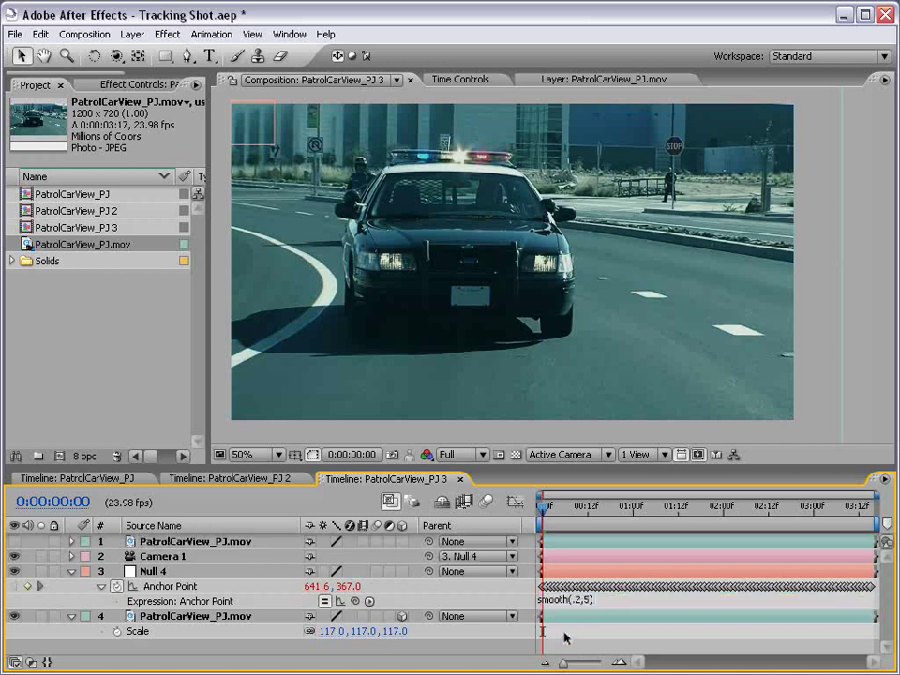
pyautogui.click(164, 617)
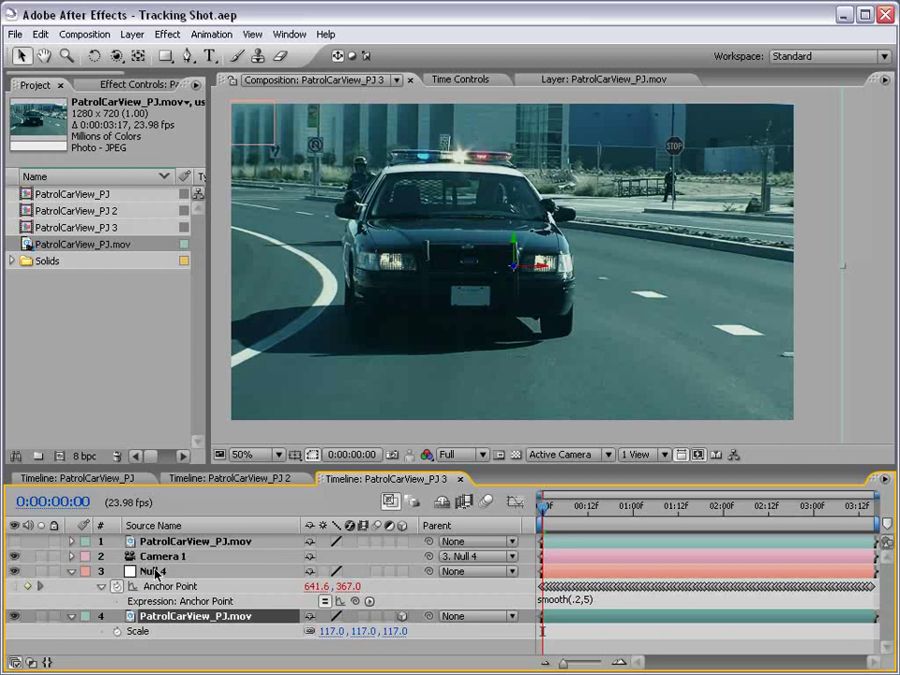
pyautogui.moveTo(319, 467); pyautogui.dragTo(319, 457)
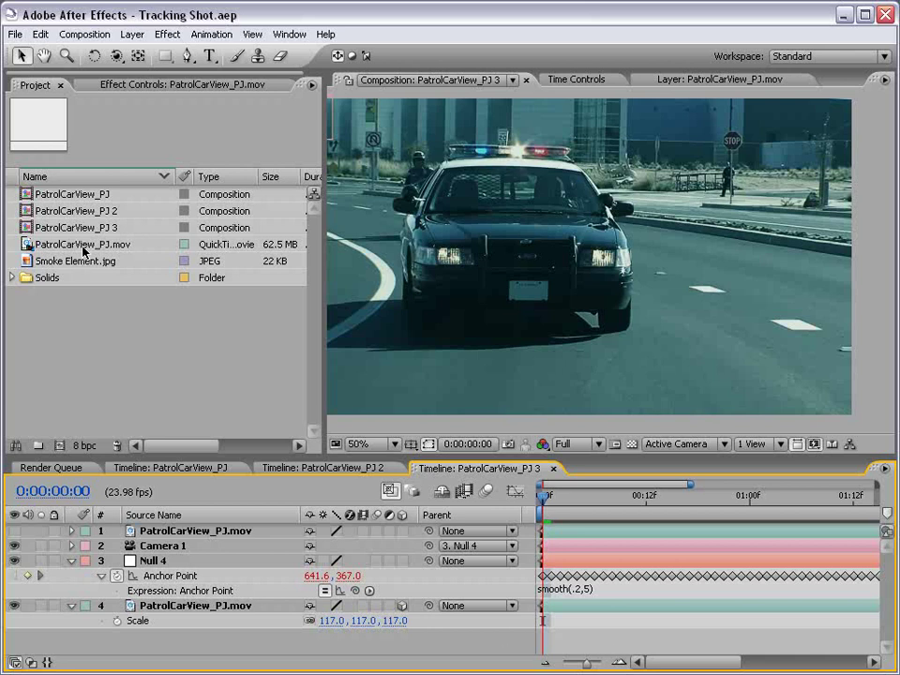
# Create a new composition from the footage and add a white full-frame solid.
pyautogui.moveTo(83, 248); pyautogui.dragTo(60, 447)
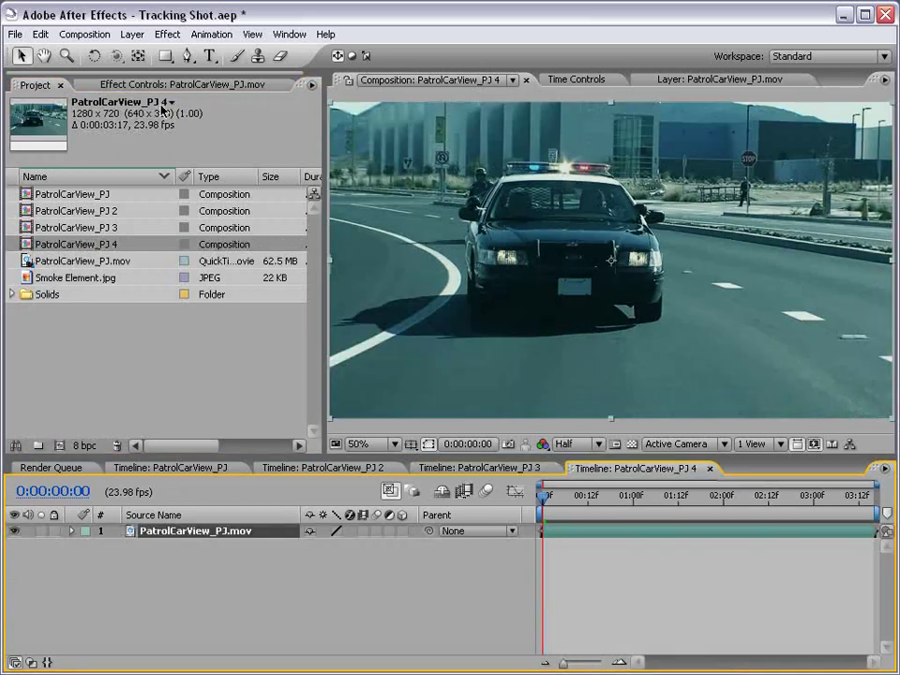
pyautogui.click(132, 34)
pyautogui.moveTo(143, 53)
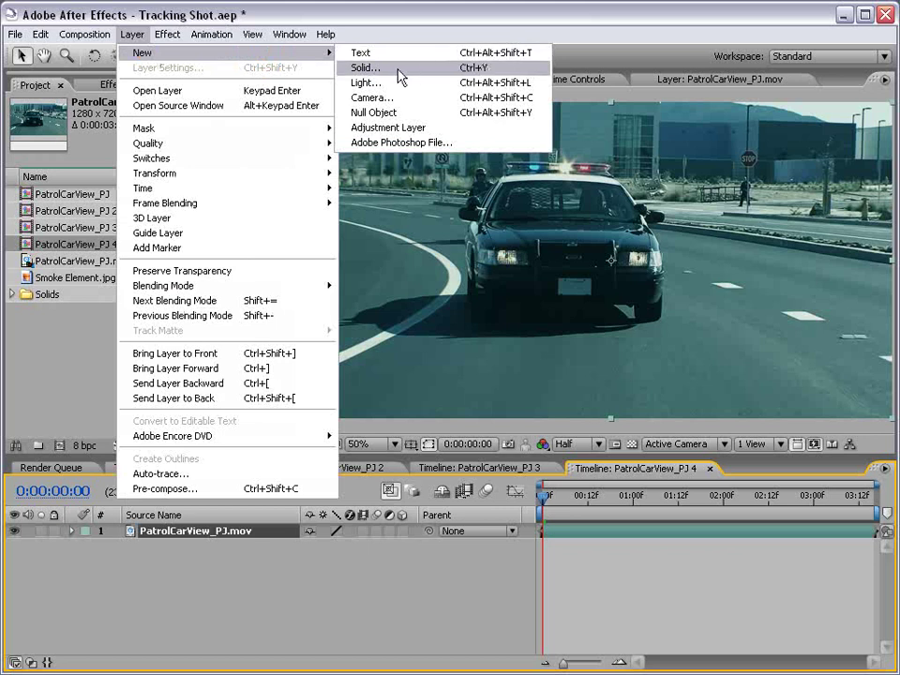
pyautogui.click(398, 70)
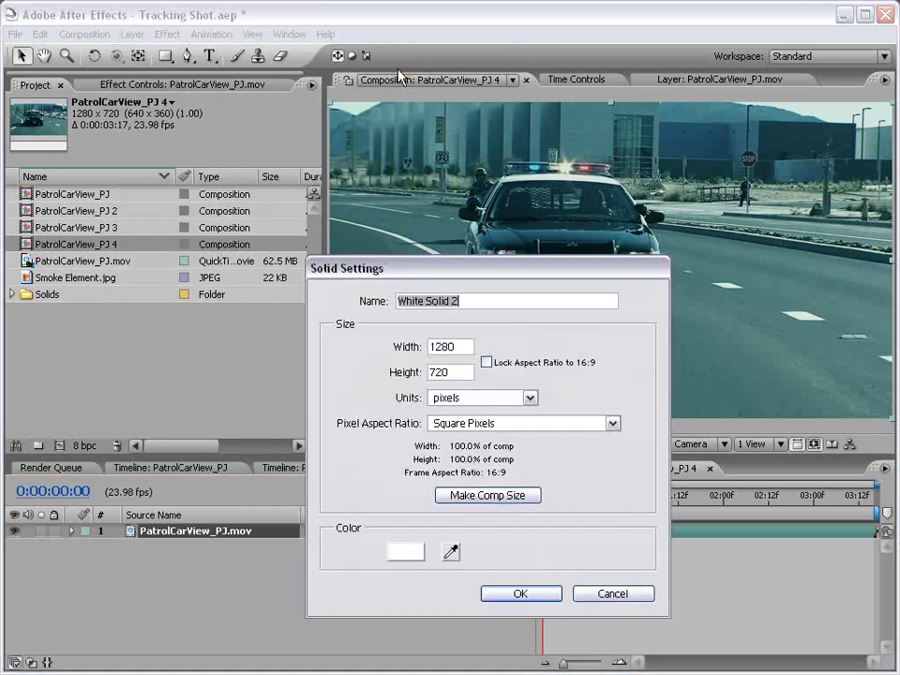
pyautogui.click(522, 594)
# Apply Trapcode Particular to the white solid and scrub ahead to see particles.
pyautogui.click(168, 33)
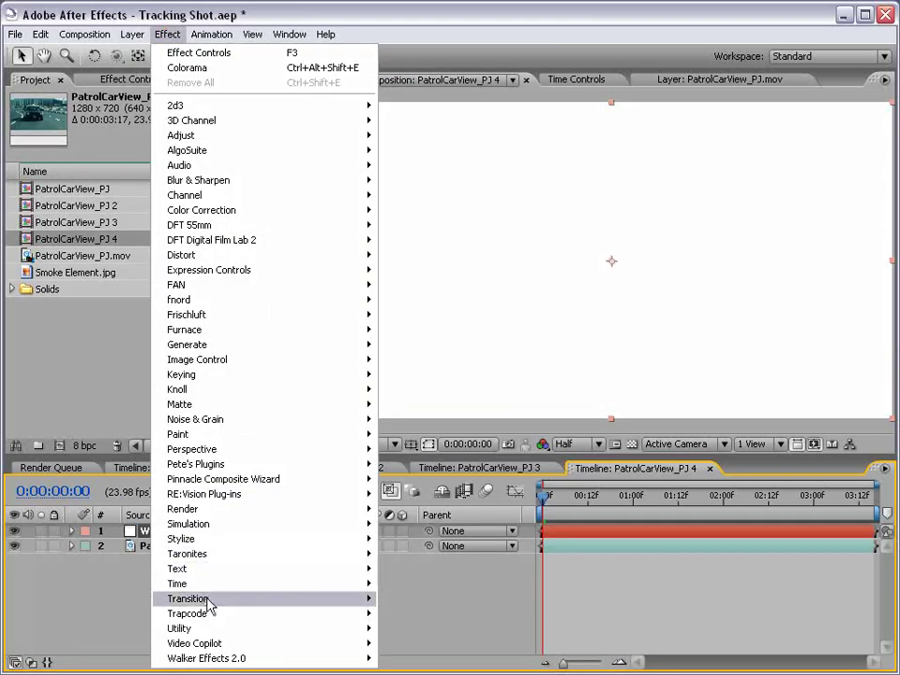
pyautogui.click(425, 661)
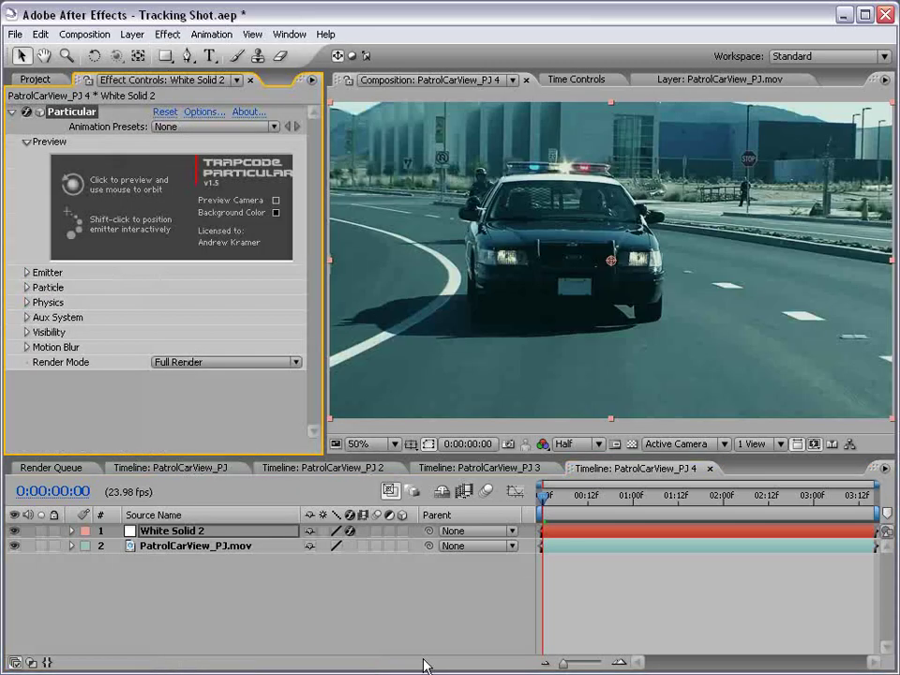
pyautogui.moveTo(542, 496); pyautogui.dragTo(637, 498)
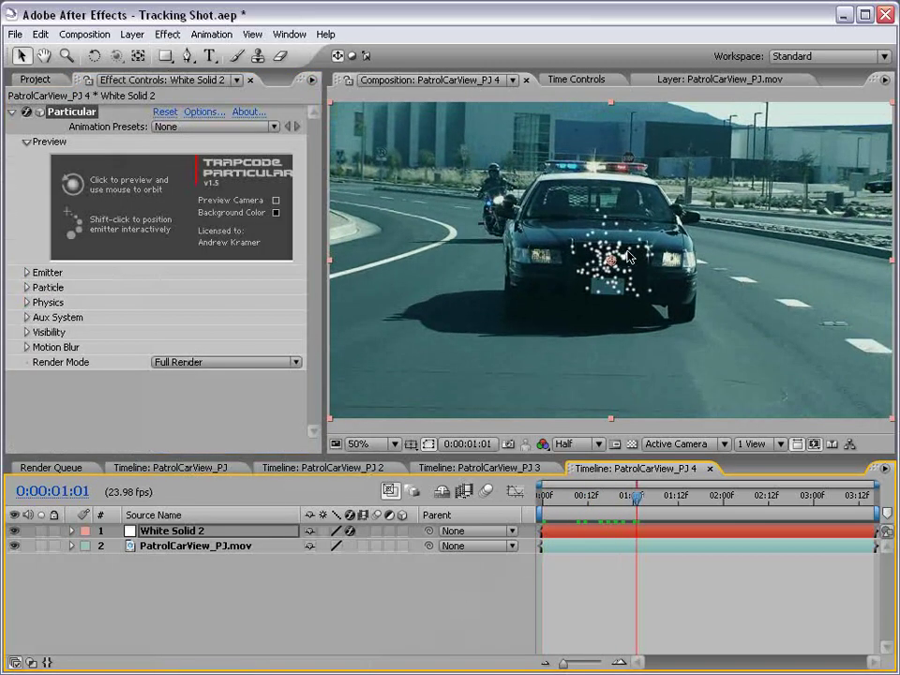
# Hide the footage and set Particular's emitter to a Box type with Directional emission.
pyautogui.click(14, 546)
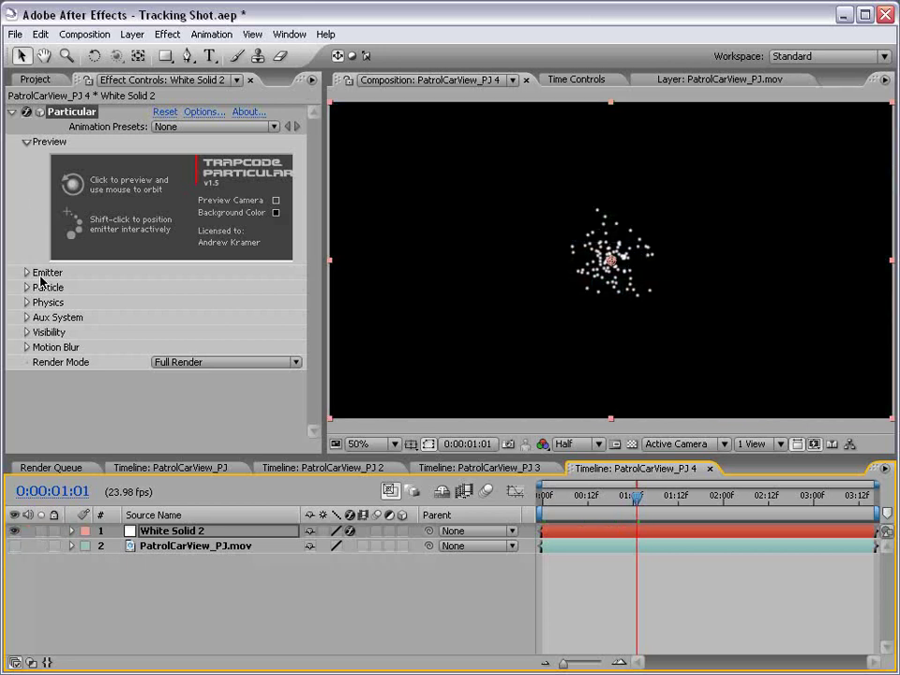
pyautogui.click(26, 273)
pyautogui.click(178, 209)
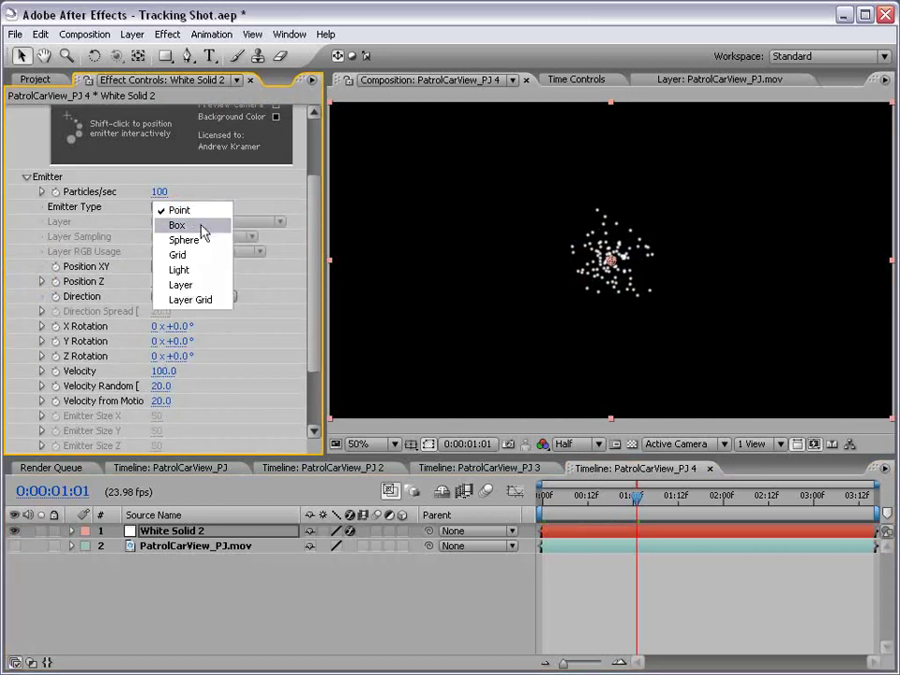
pyautogui.click(178, 225)
pyautogui.click(188, 297)
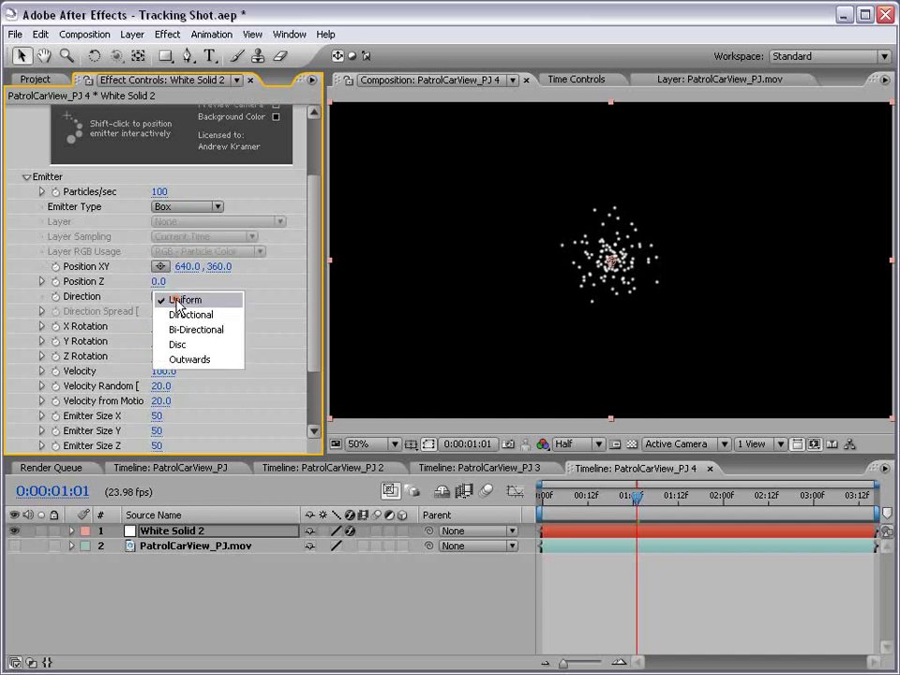
pyautogui.click(216, 316)
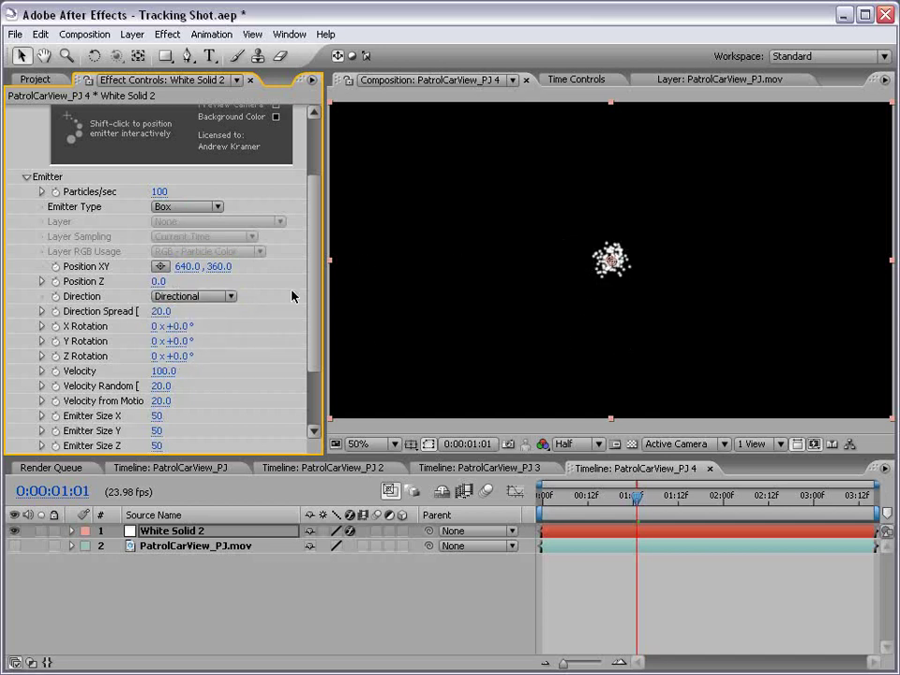
# Set the emitter Velocity to 6000, undoing a trial Y rotation change.
pyautogui.moveTo(183, 341); pyautogui.dragTo(446, 334)
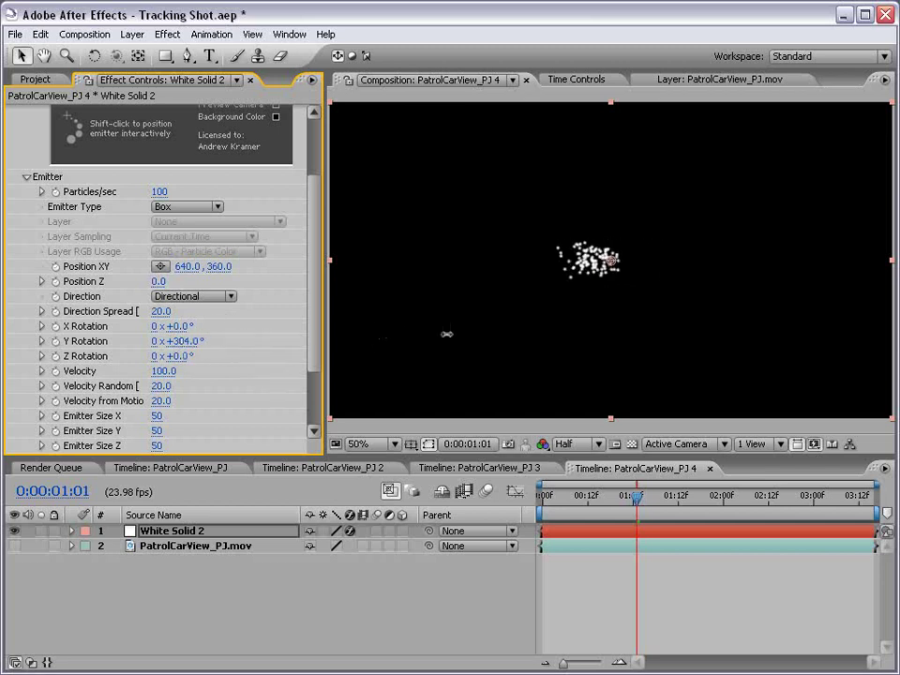
pyautogui.hotkey('ctrl', 'z')
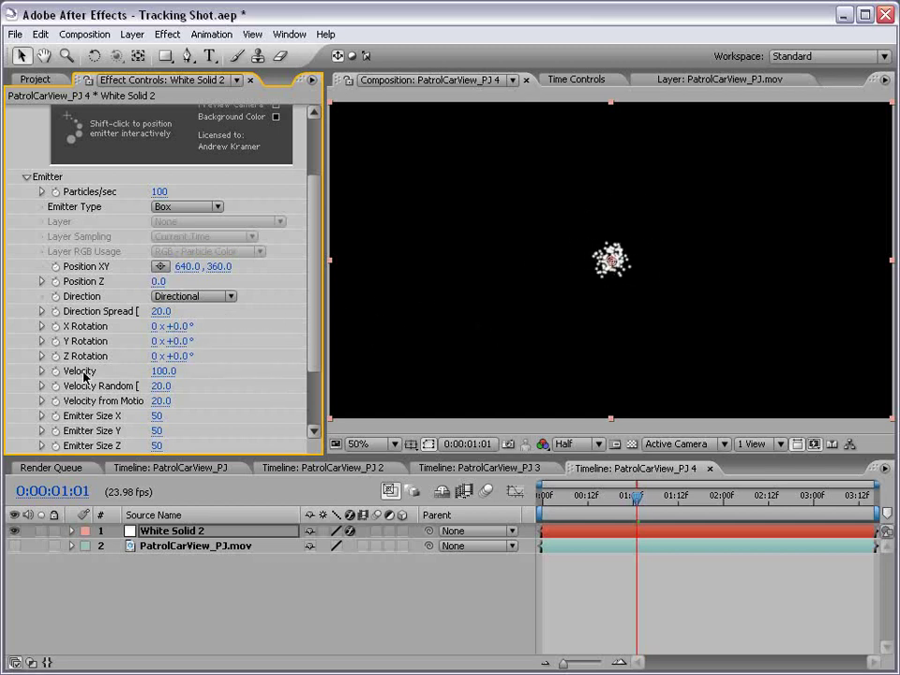
pyautogui.moveTo(308, 346)
pyautogui.mouseDown()
pyautogui.moveTo(315, 342)
pyautogui.moveTo(317, 375)
pyautogui.mouseUp()
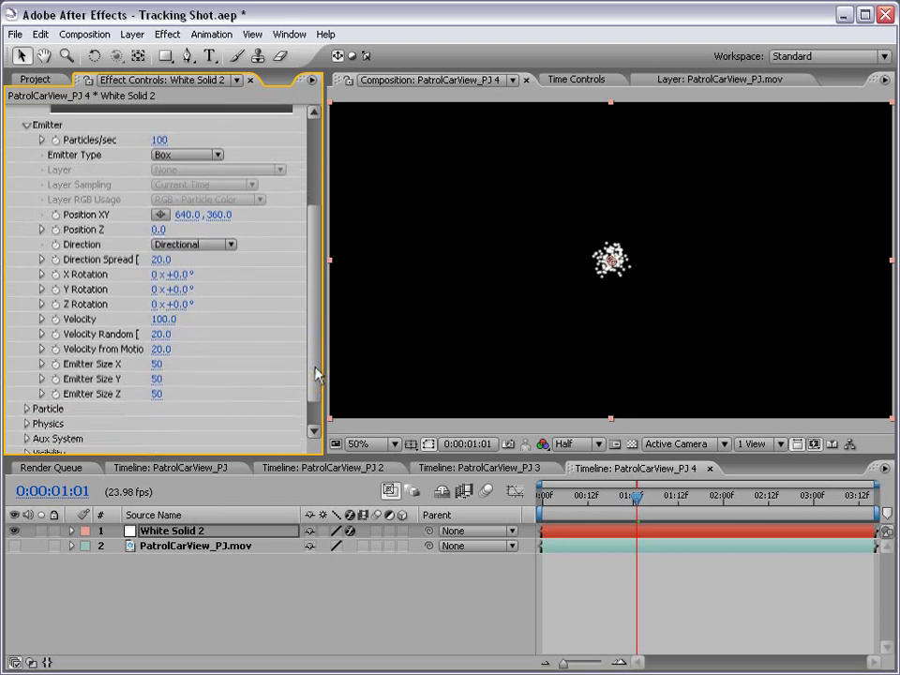
pyautogui.moveTo(167, 320); pyautogui.dragTo(563, 309)
pyautogui.click(161, 319)
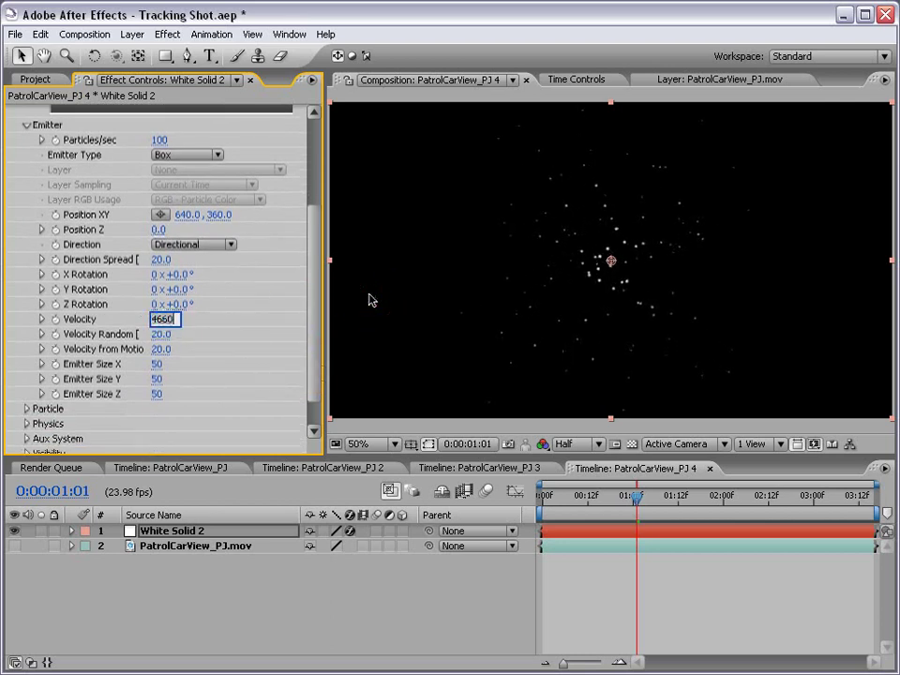
pyautogui.write('6000')
pyautogui.press('Return')
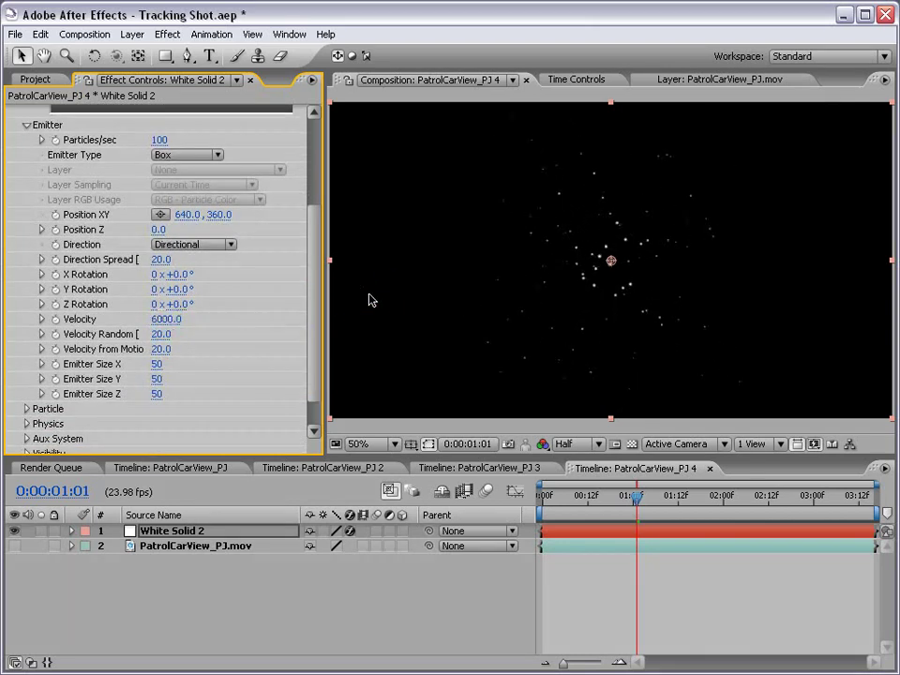
# Set Direction Spread to 15 and emitter size to 712 wide and 0 high.
pyautogui.click(161, 260)
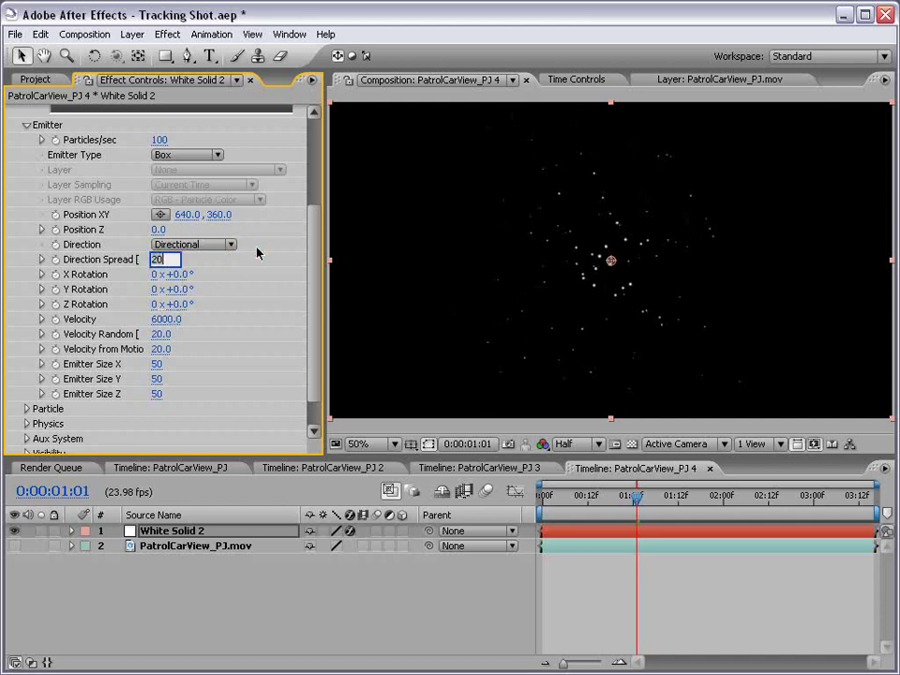
pyautogui.write('15')
pyautogui.press('Return')
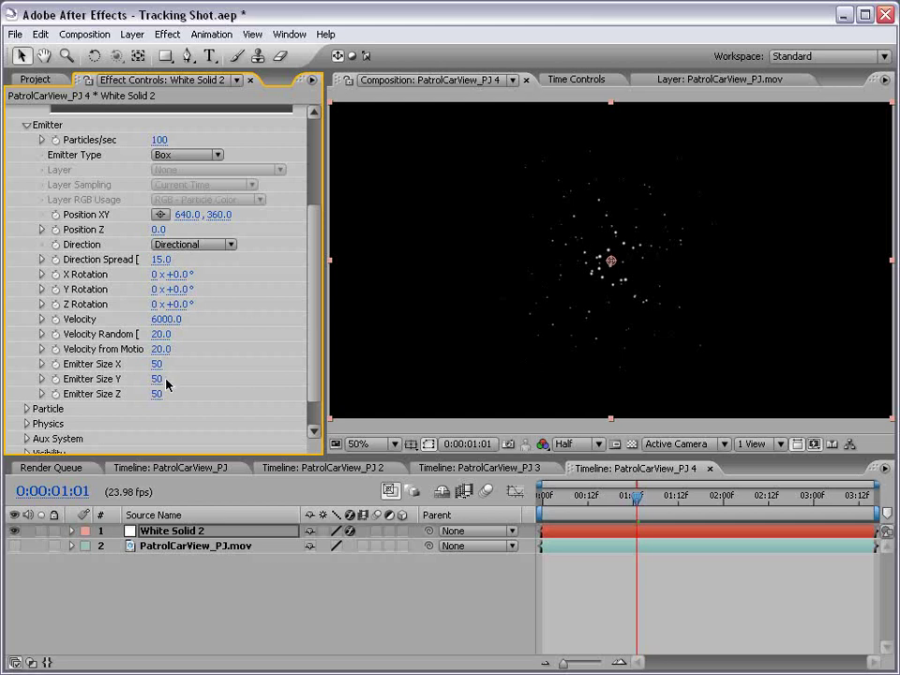
pyautogui.moveTo(156, 379); pyautogui.dragTo(54, 379)
pyautogui.moveTo(160, 363); pyautogui.dragTo(753, 362)
# Select the Smoke Element image in the Project panel.
pyautogui.scroll(1, 313, 333)
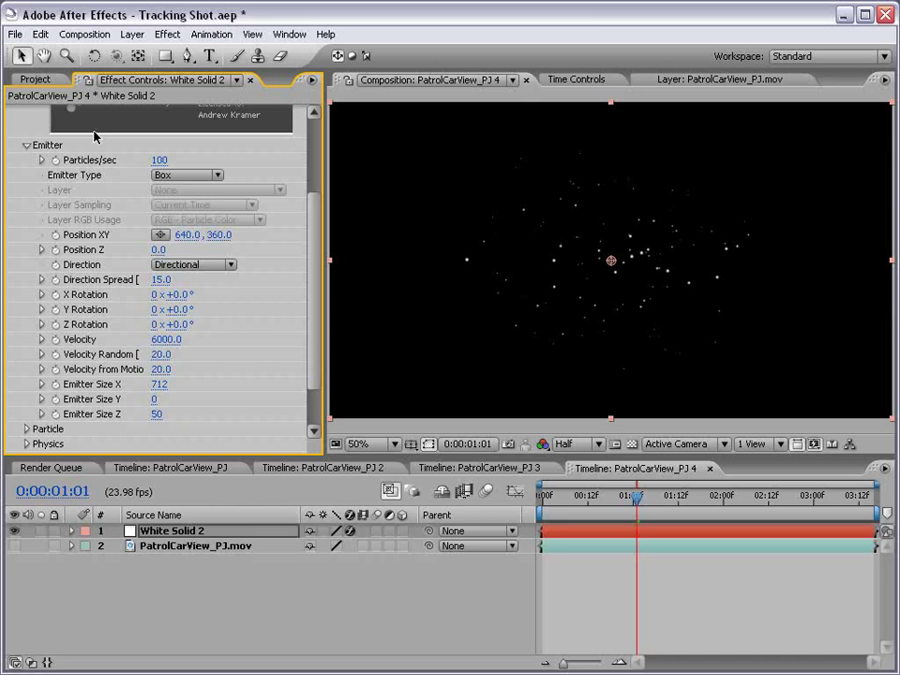
pyautogui.click(34, 79)
pyautogui.click(64, 289)
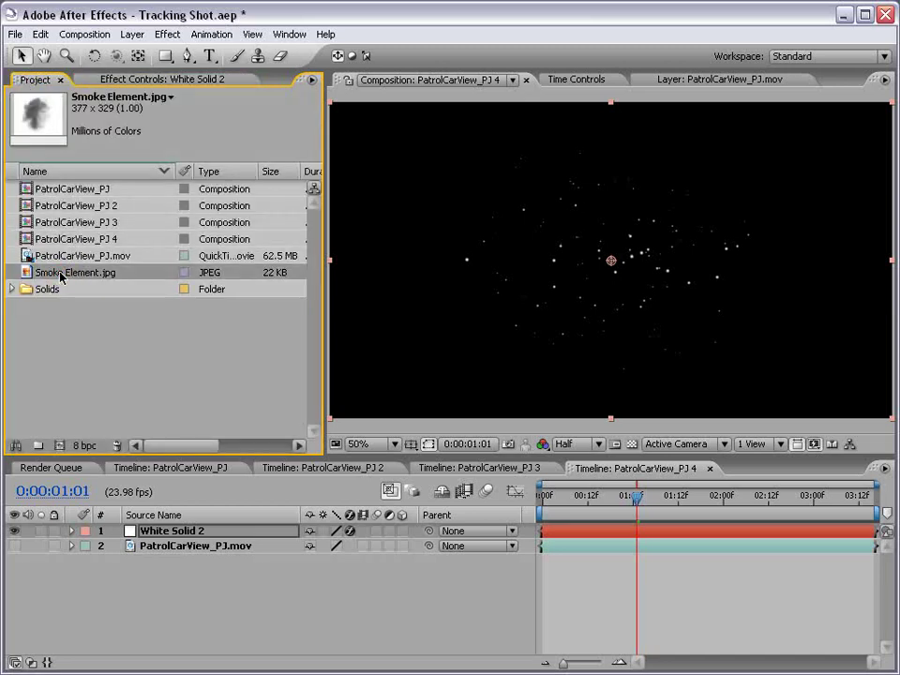
# Make a comp from Smoke Element.jpg with a white solid placed beneath the image.
pyautogui.moveTo(60, 273); pyautogui.dragTo(59, 446)
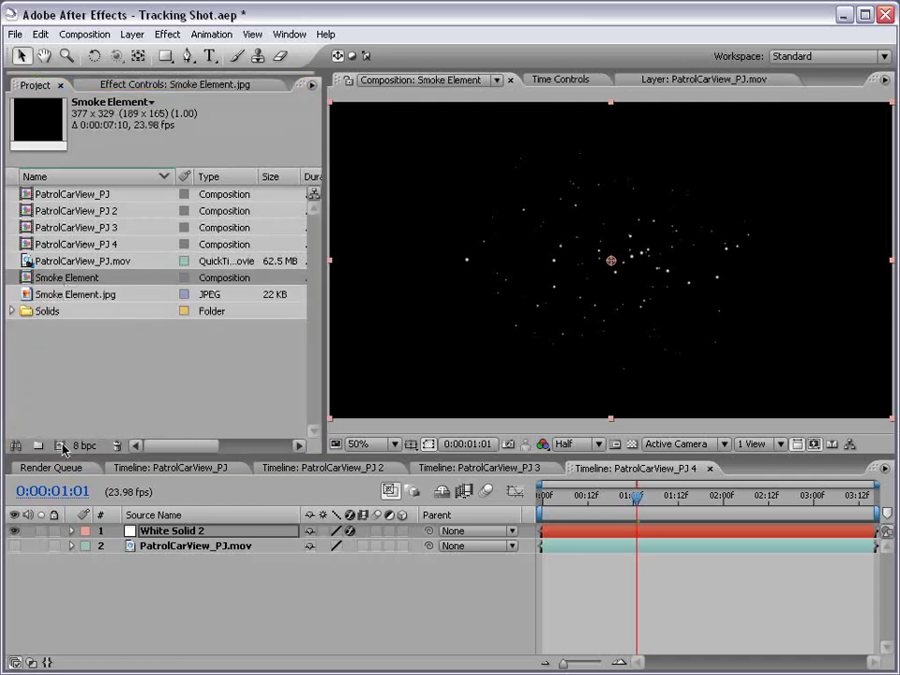
pyautogui.click(132, 34)
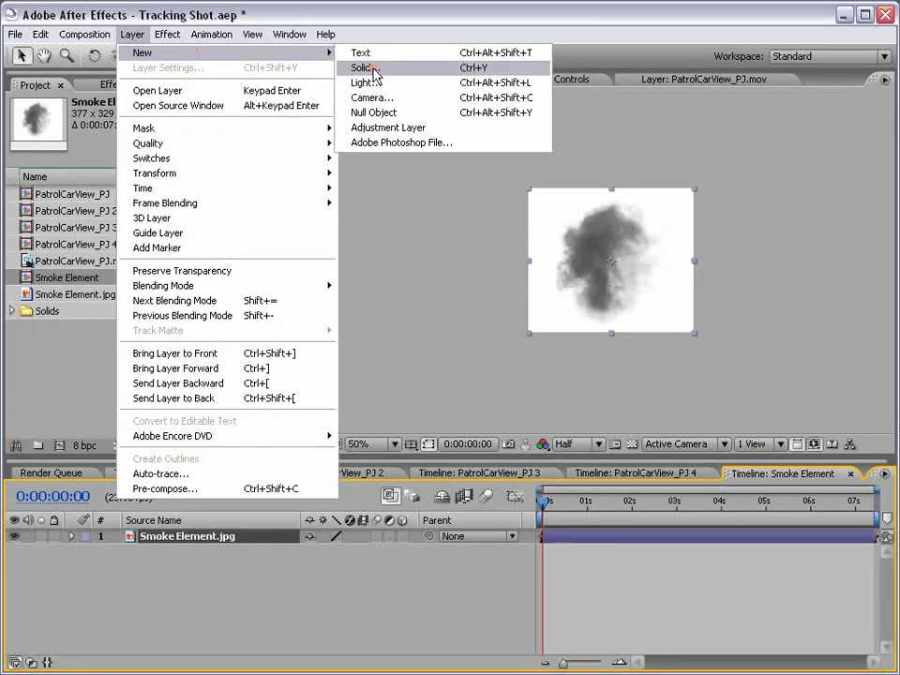
pyautogui.click(371, 67)
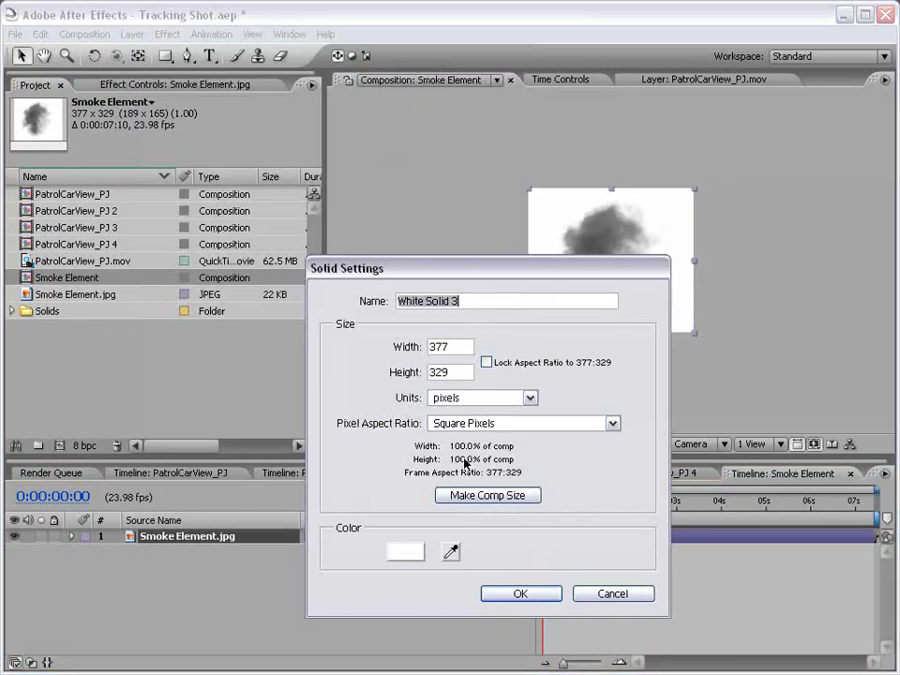
pyautogui.click(547, 593)
pyautogui.moveTo(201, 541); pyautogui.dragTo(192, 576)
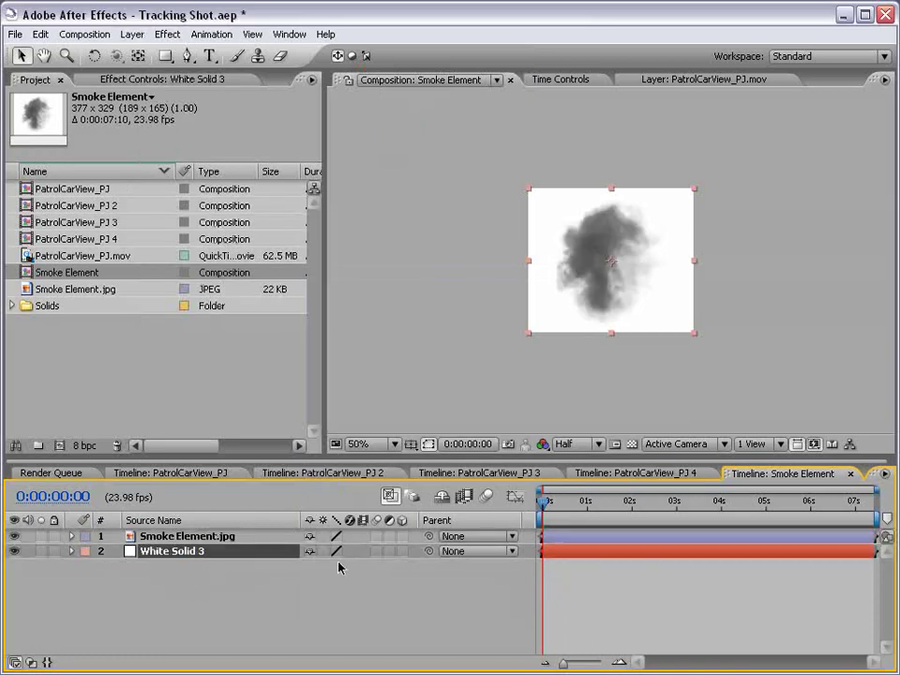
# Set the white solid's track matte to Luma Inverted from the smoke image.
pyautogui.press('F4')
pyautogui.click(386, 552)
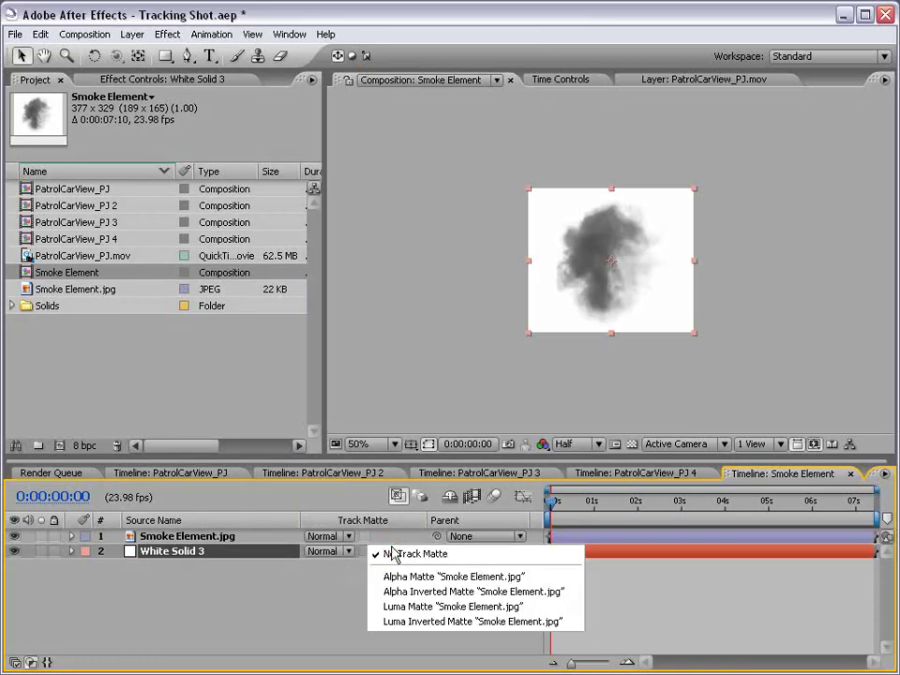
pyautogui.click(406, 622)
# Add an adjustment layer on top and apply Colorama to it.
pyautogui.click(132, 34)
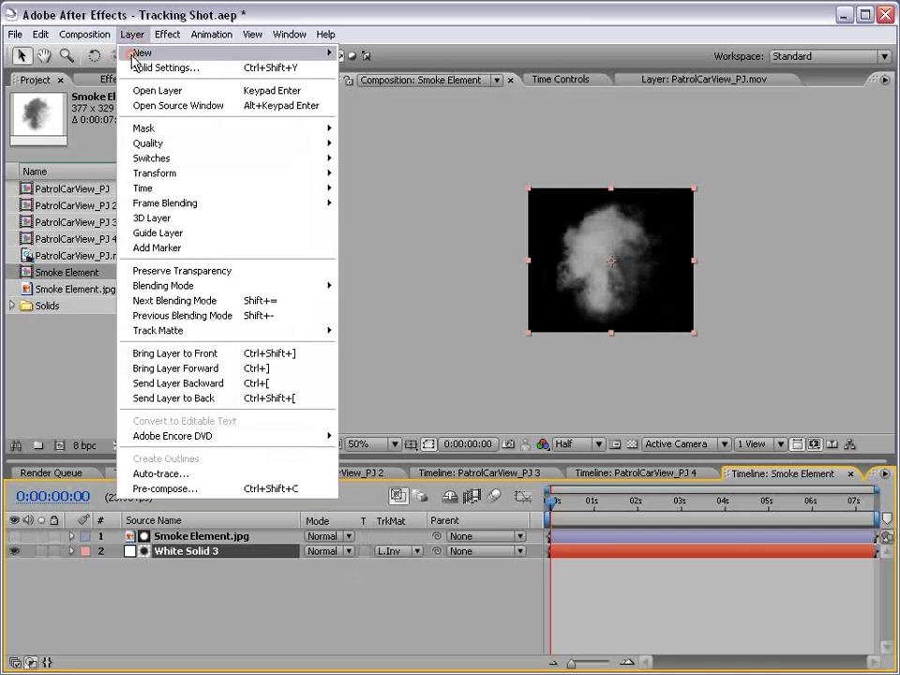
pyautogui.click(472, 134)
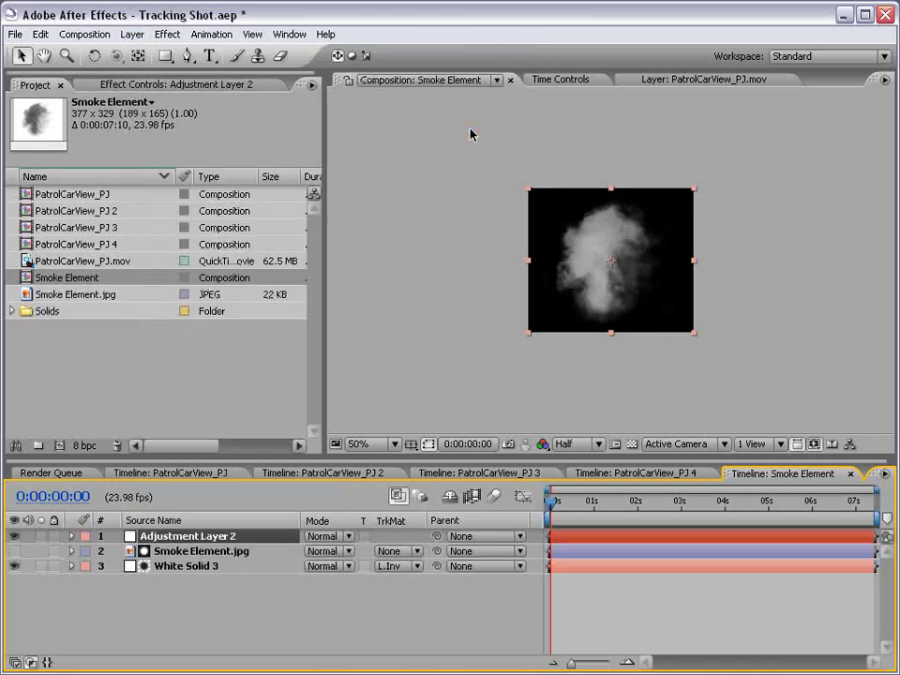
pyautogui.press('.')
pyautogui.click(167, 33)
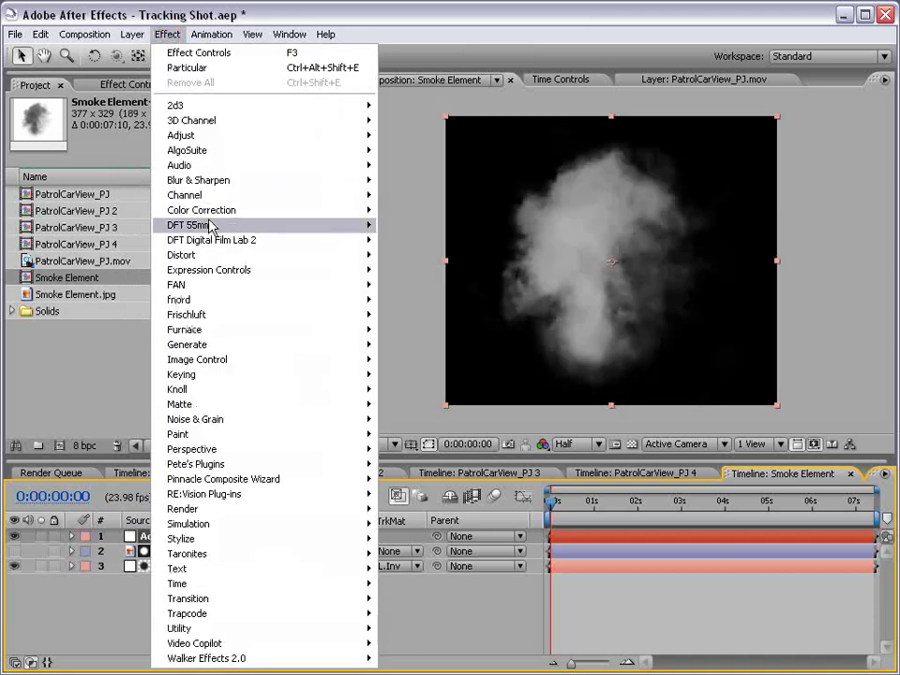
pyautogui.moveTo(202, 210)
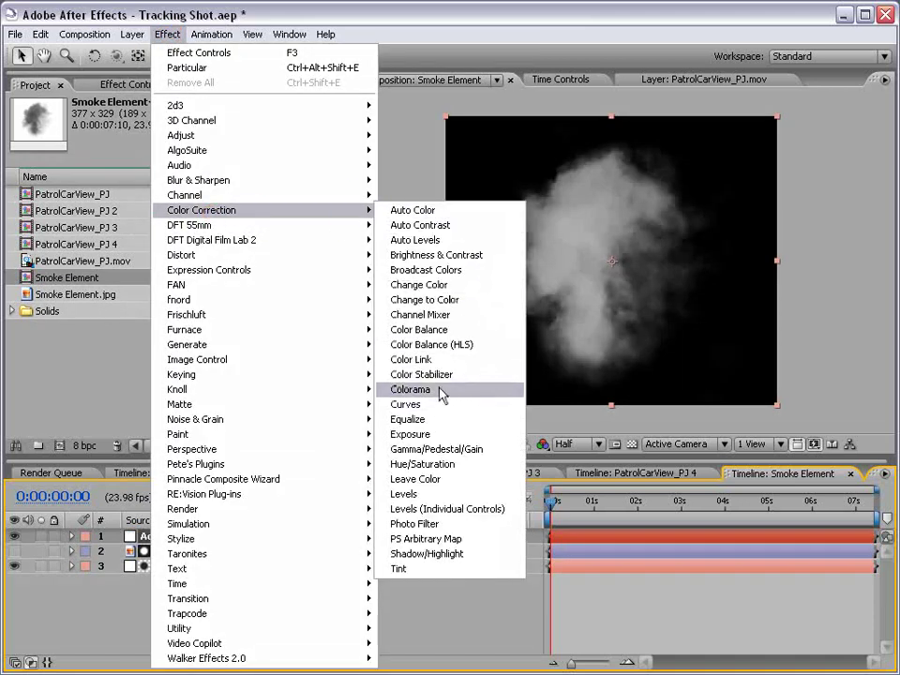
pyautogui.click(452, 391)
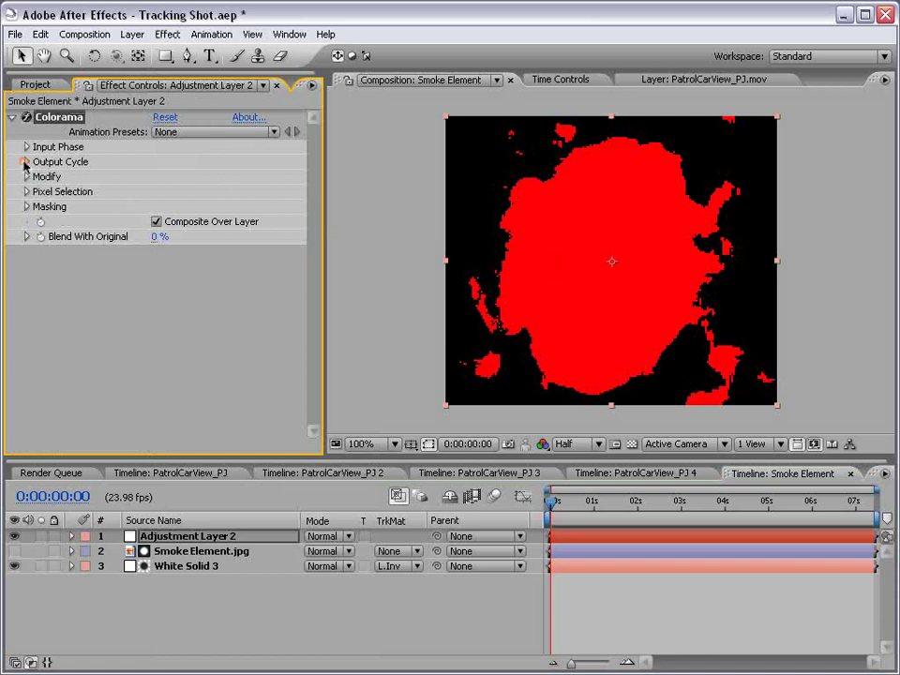
# Set Colorama's Output Cycle palette to Ramp Grey and its Input Phase to Alpha.
pyautogui.click(24, 162)
pyautogui.click(217, 177)
pyautogui.click(230, 286)
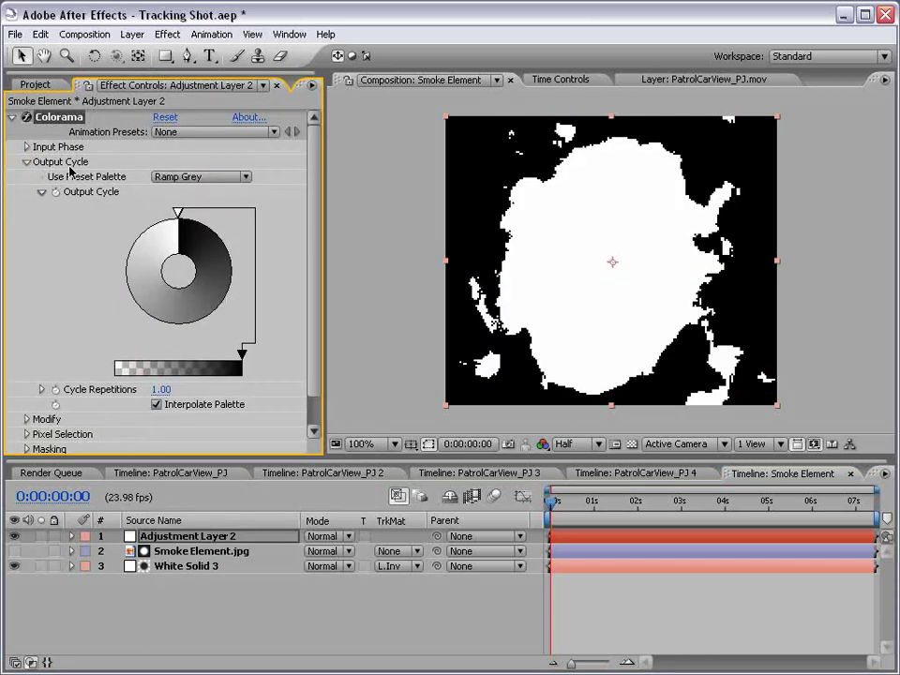
pyautogui.click(27, 147)
pyautogui.click(187, 162)
pyautogui.click(178, 281)
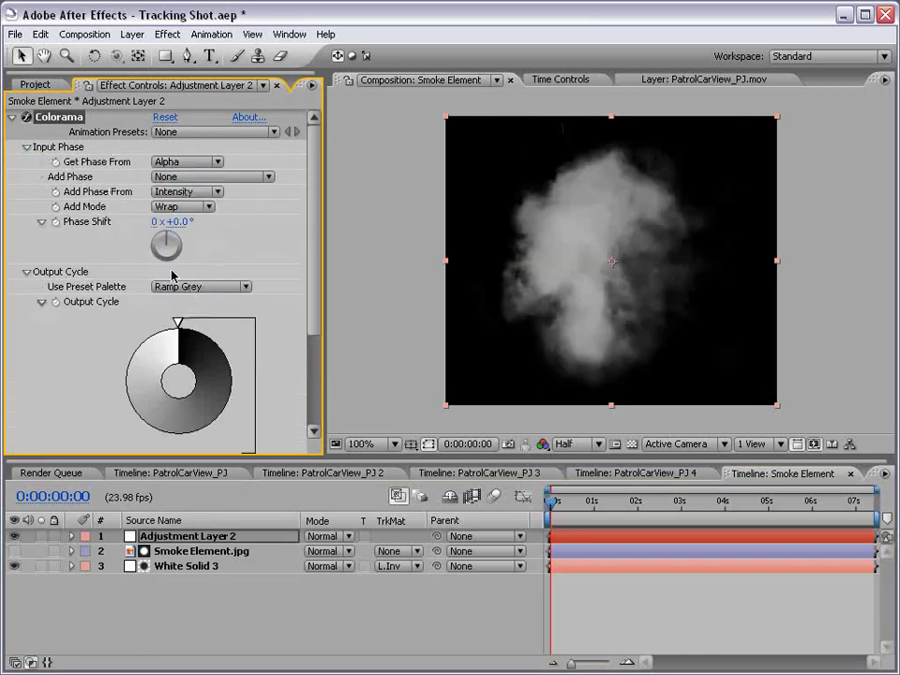
pyautogui.click(27, 147)
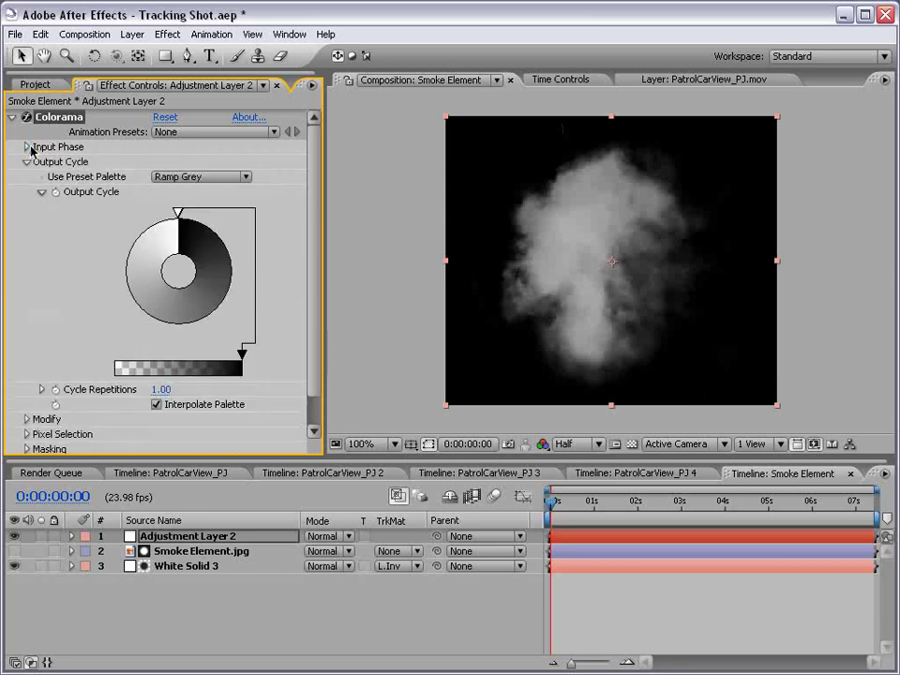
# Change the palette marker colour to a warm brown and shift the palette end point left.
pyautogui.doubleClick(180, 213)
pyautogui.moveTo(233, 156); pyautogui.dragTo(225, 172)
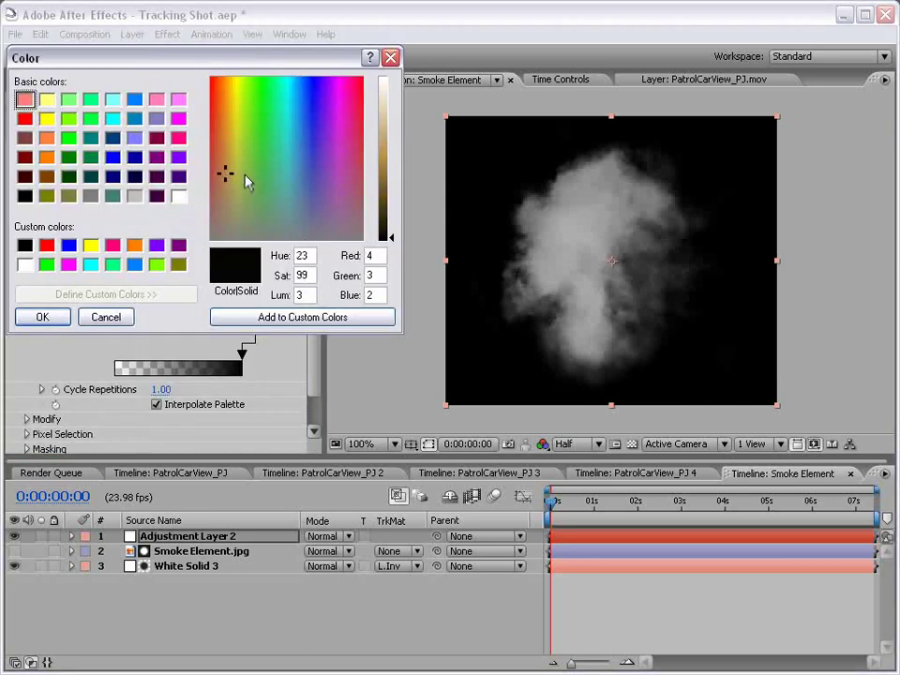
pyautogui.moveTo(383, 169); pyautogui.dragTo(384, 161)
pyautogui.click(42, 317)
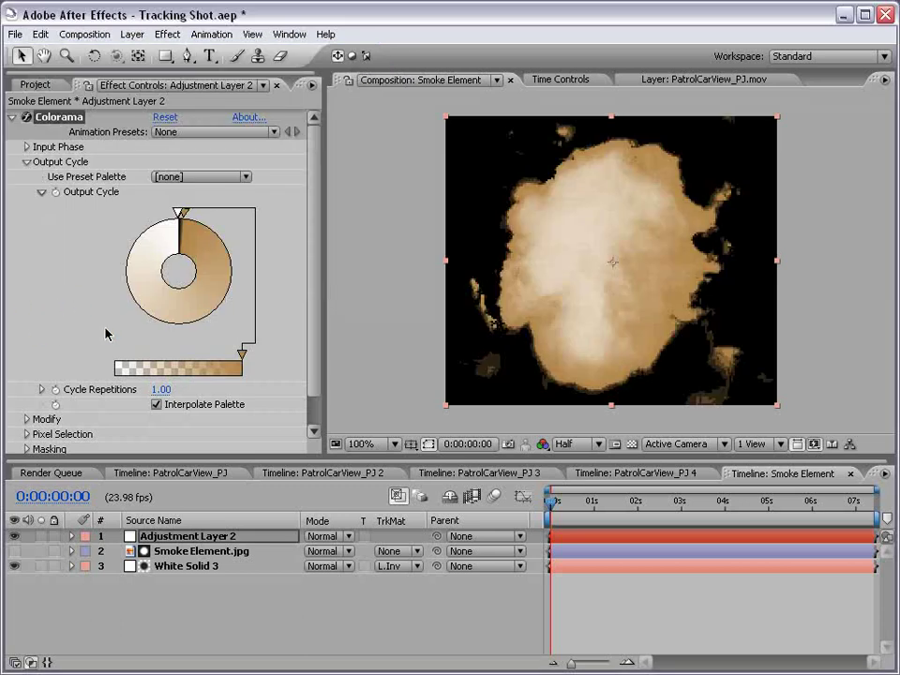
pyautogui.moveTo(242, 360); pyautogui.dragTo(115, 357)
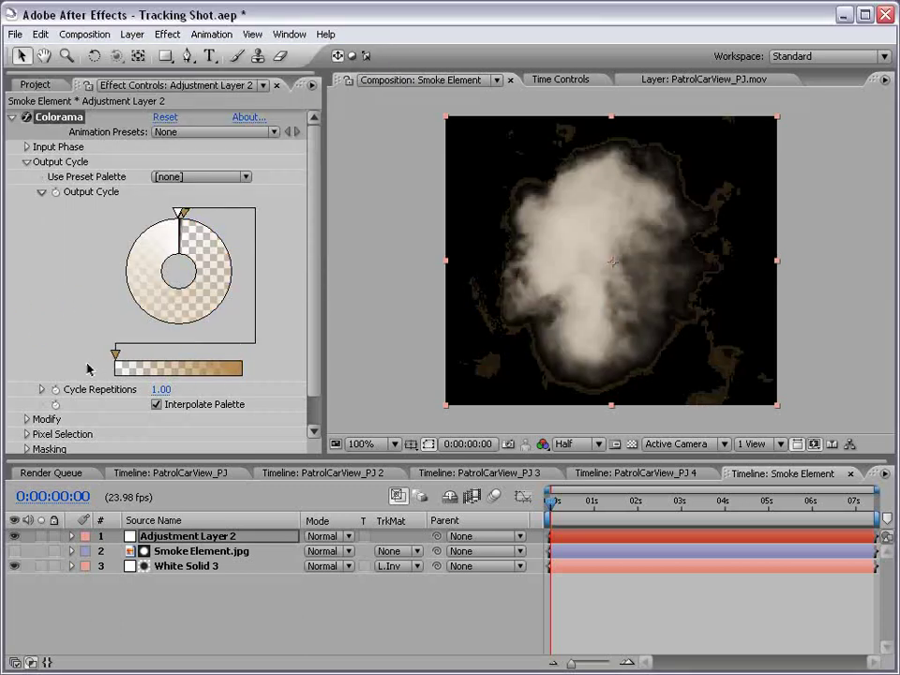
# Place the Smoke Element comp into the main comp as a hidden layer.
pyautogui.click(851, 474)
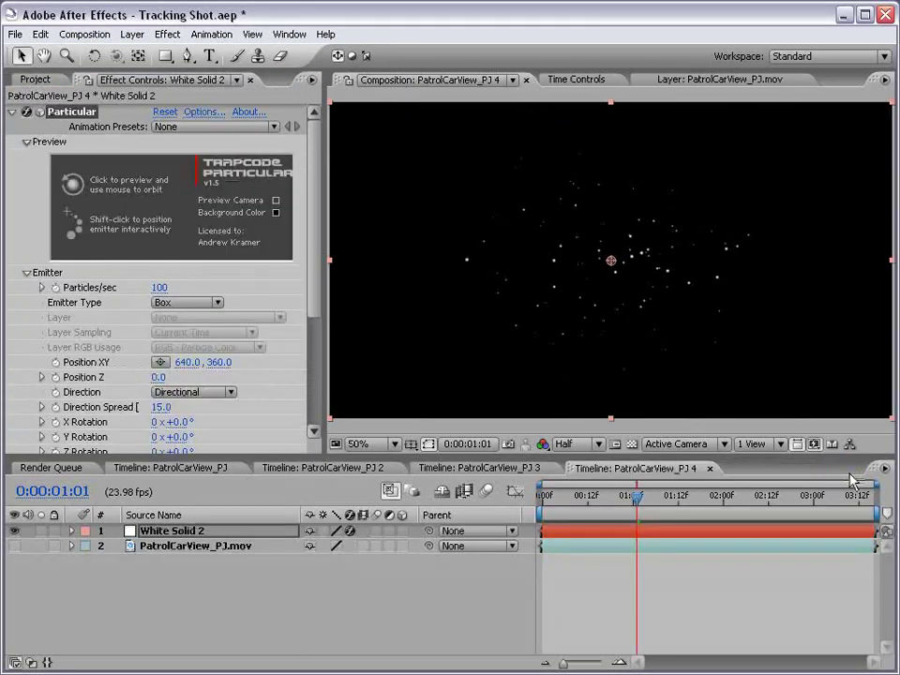
pyautogui.click(36, 82)
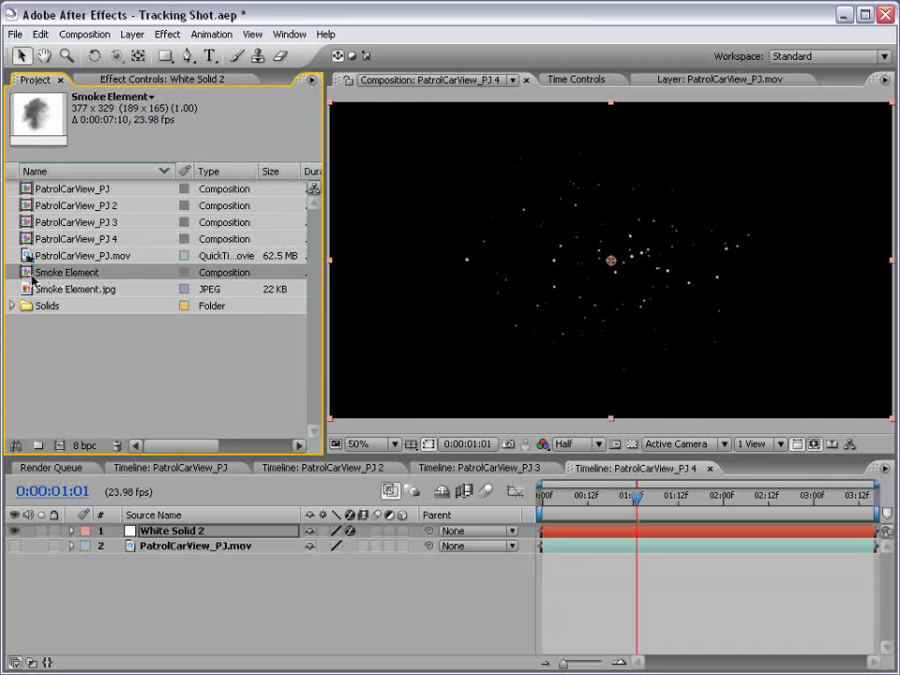
pyautogui.moveTo(33, 274); pyautogui.dragTo(615, 263)
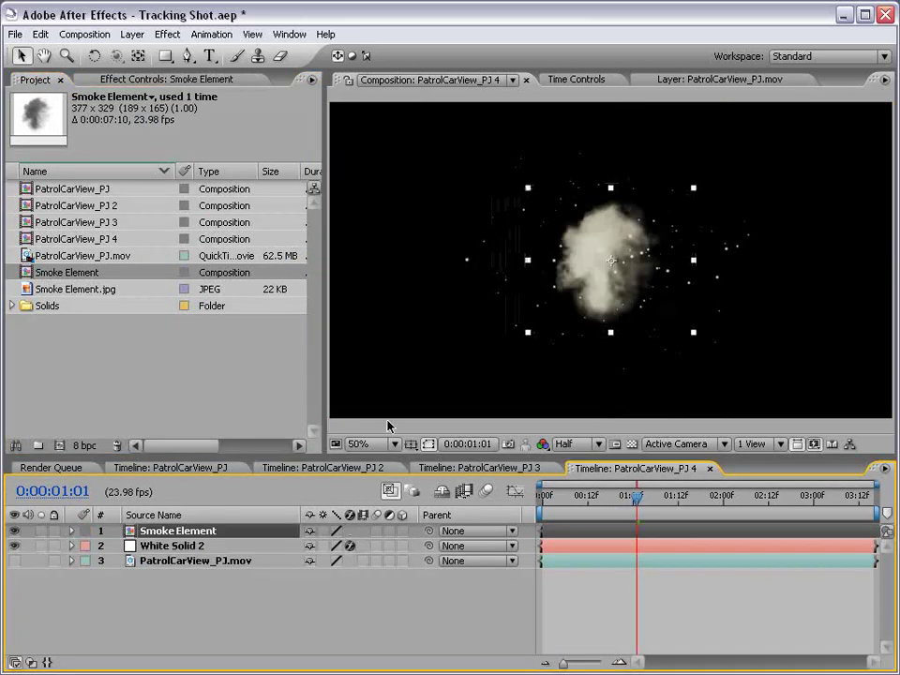
pyautogui.click(14, 531)
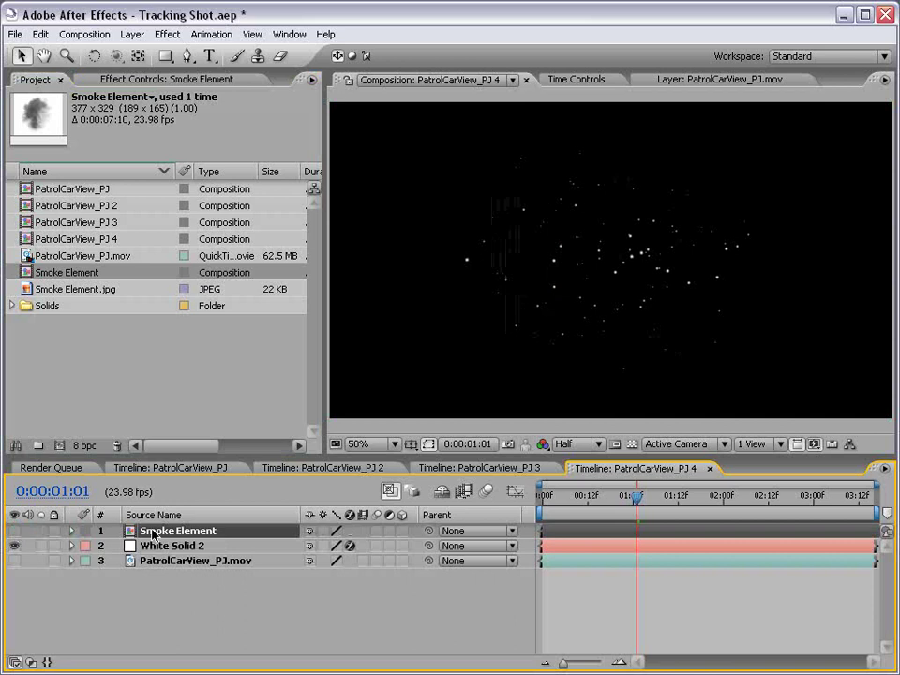
# Rename the White Solid 2 layer to Particular.
pyautogui.click(193, 546)
pyautogui.press('Return')
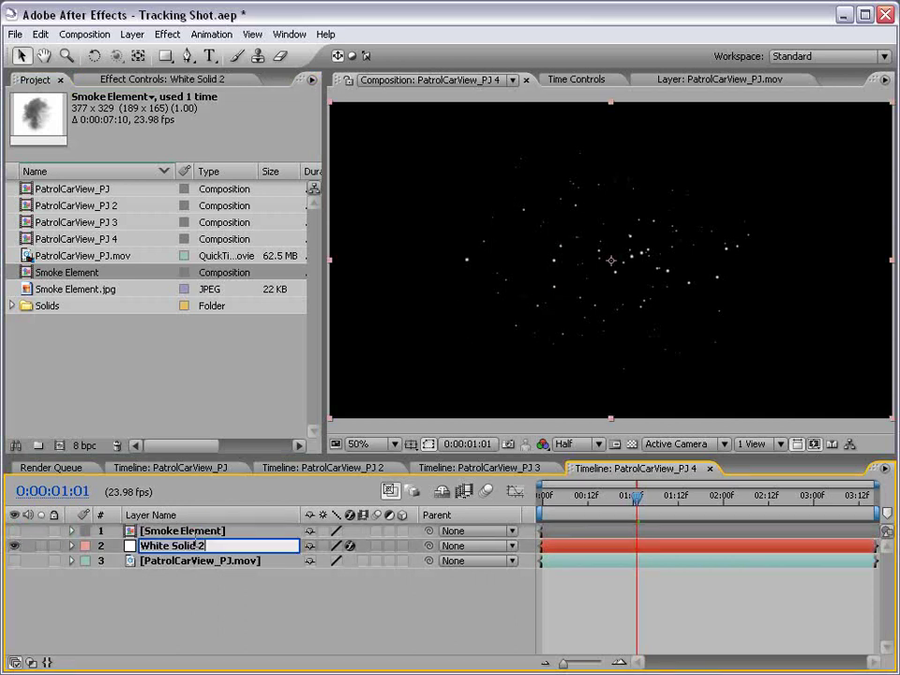
pyautogui.write('Particular')
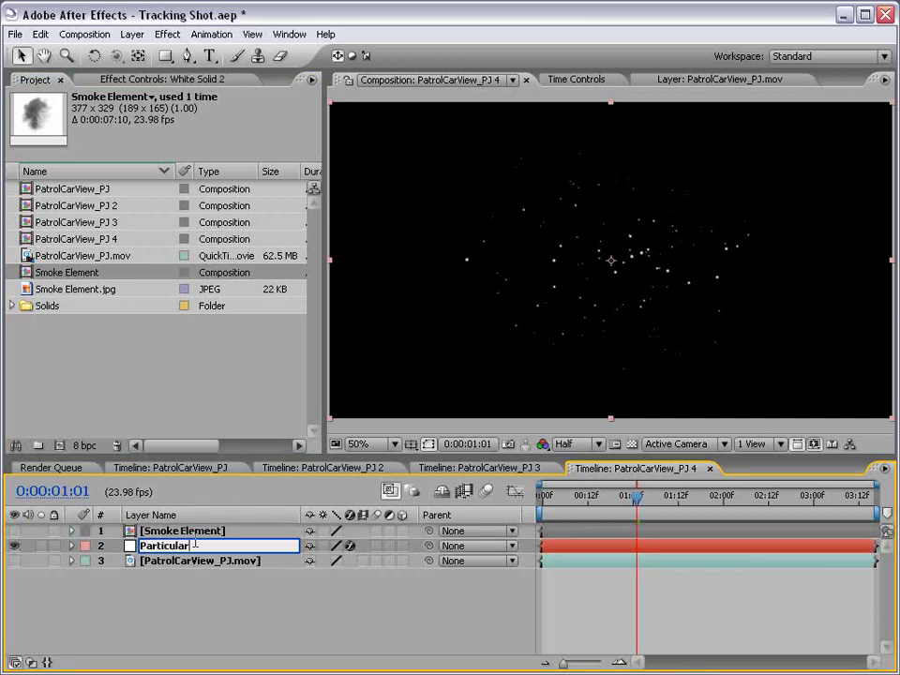
pyautogui.press('Return')
# Set Particular's Particle Type to Custom, using the Smoke Element layer as the sprite.
pyautogui.click(98, 80)
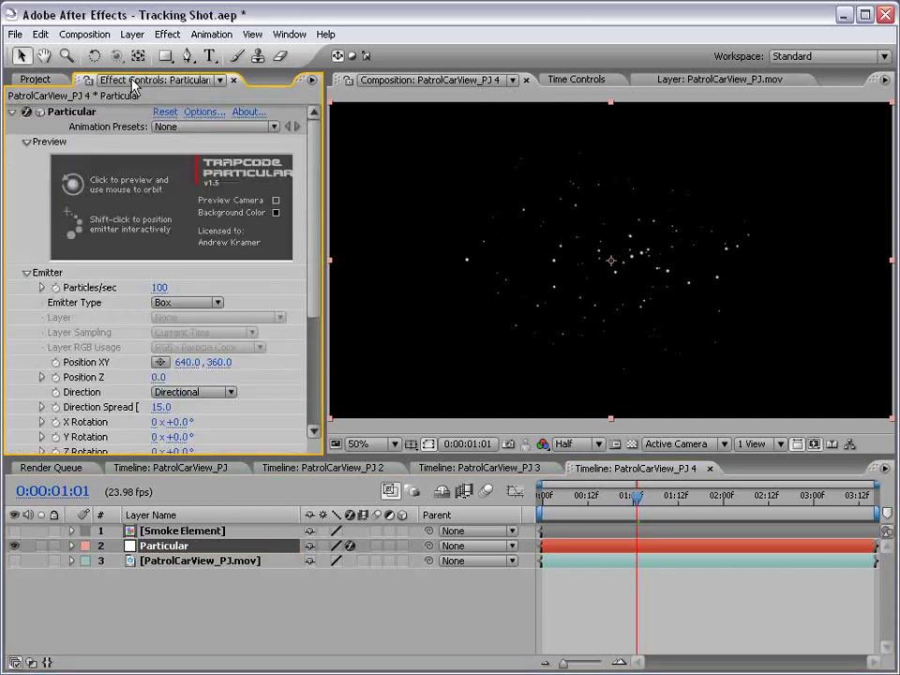
pyautogui.moveTo(315, 216); pyautogui.dragTo(315, 249)
pyautogui.scroll(-3, 207, 331)
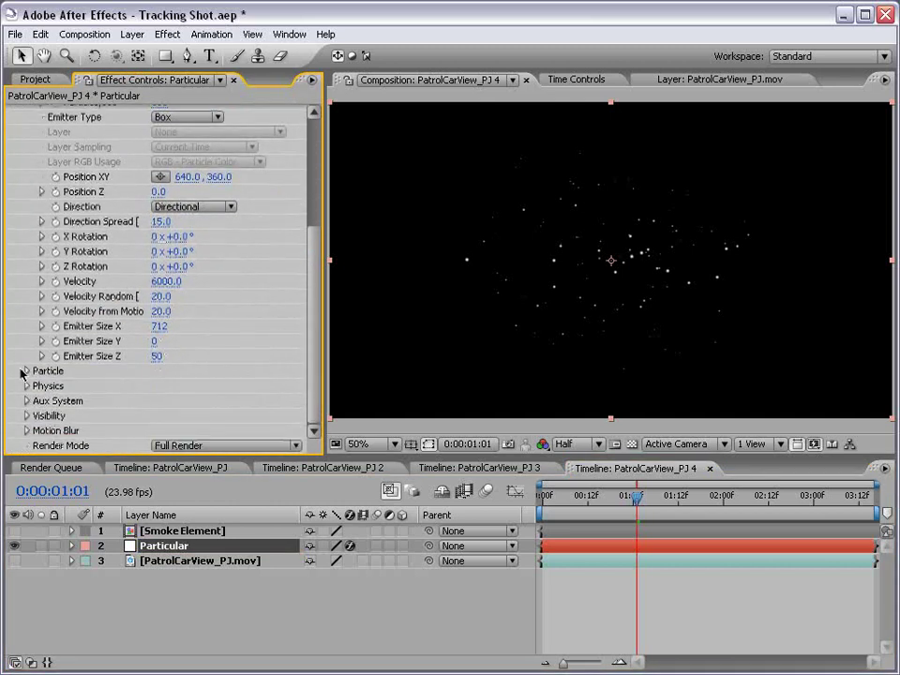
pyautogui.click(25, 371)
pyautogui.click(196, 203)
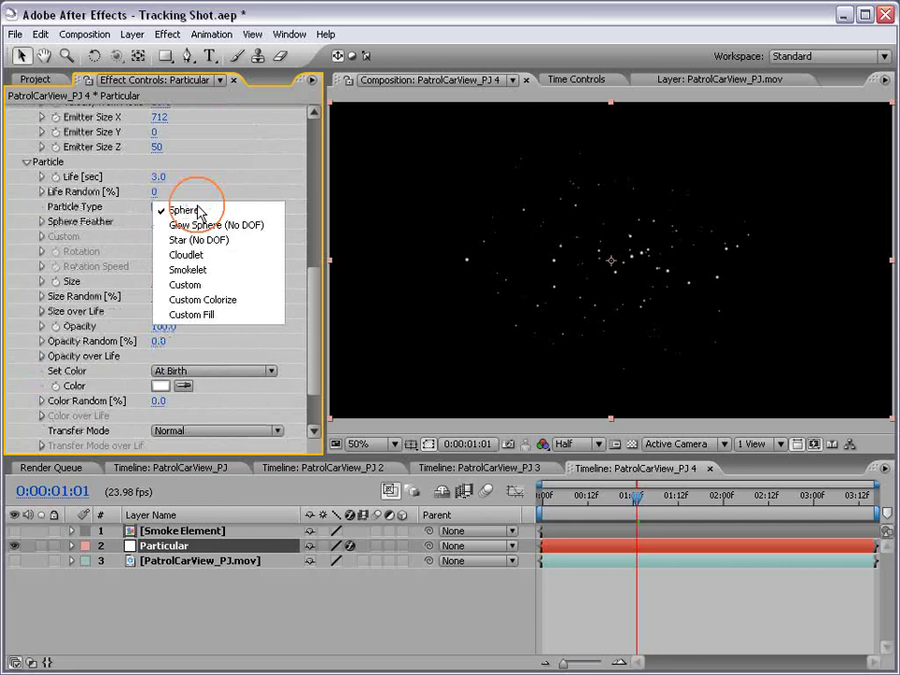
pyautogui.click(236, 287)
pyautogui.click(159, 252)
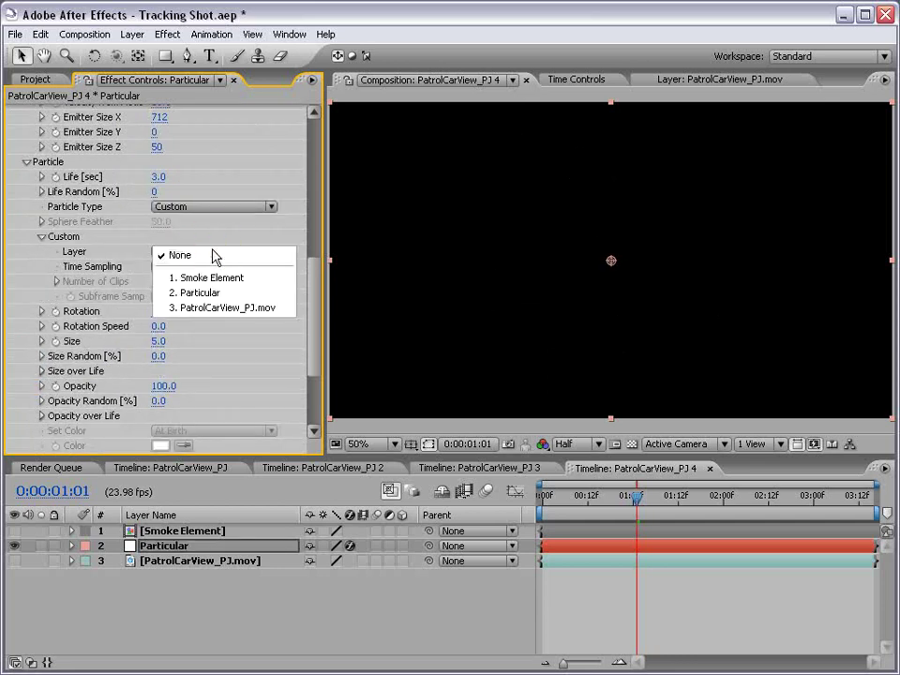
pyautogui.click(257, 279)
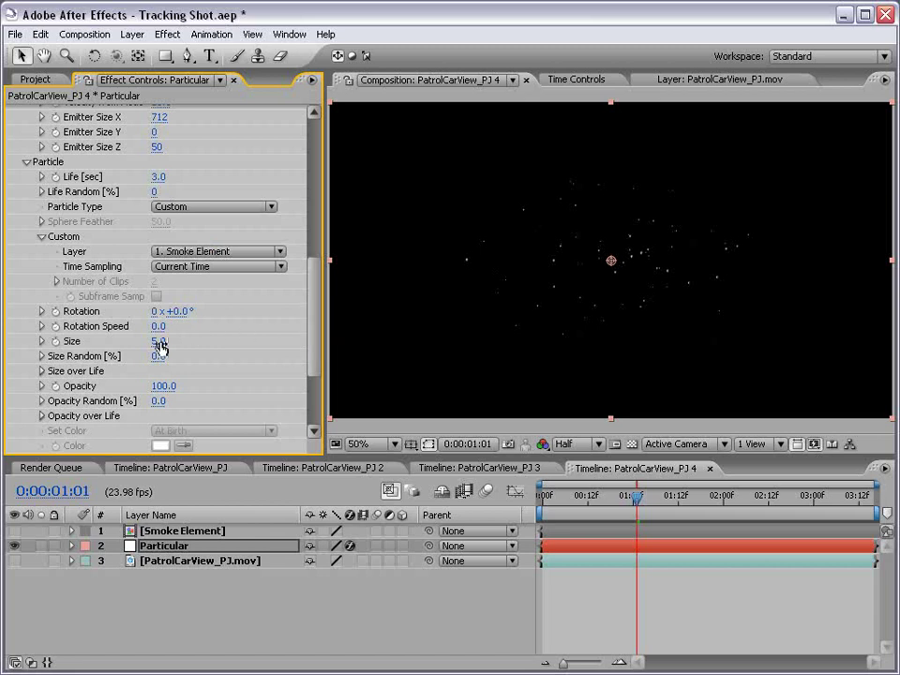
# Enlarge the smoke particles, adjust their Life, and set Particles/sec to 50.
pyautogui.moveTo(160, 342); pyautogui.dragTo(295, 334)
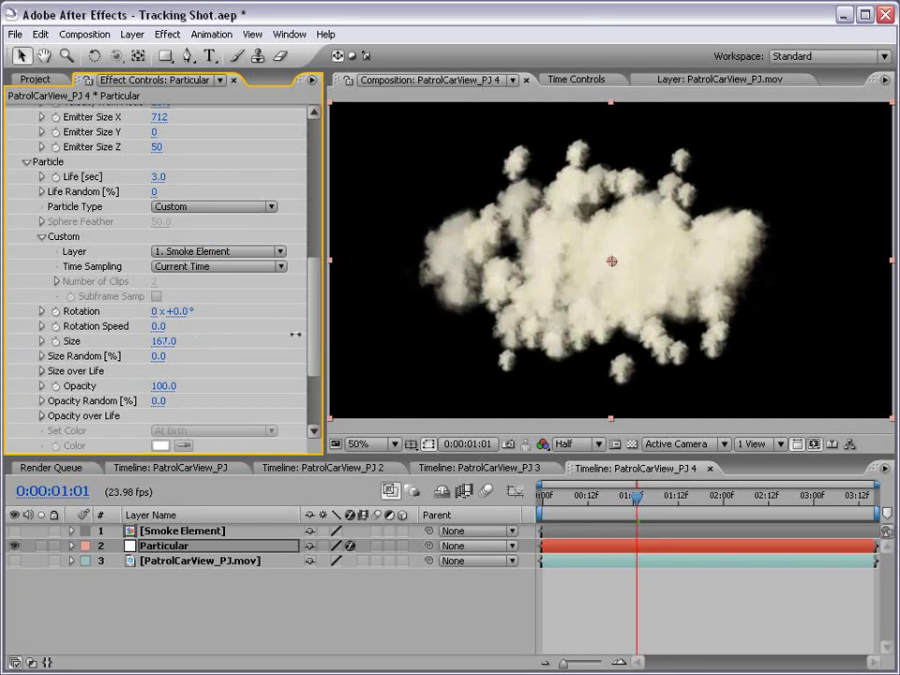
pyautogui.click(159, 176)
pyautogui.write('3')
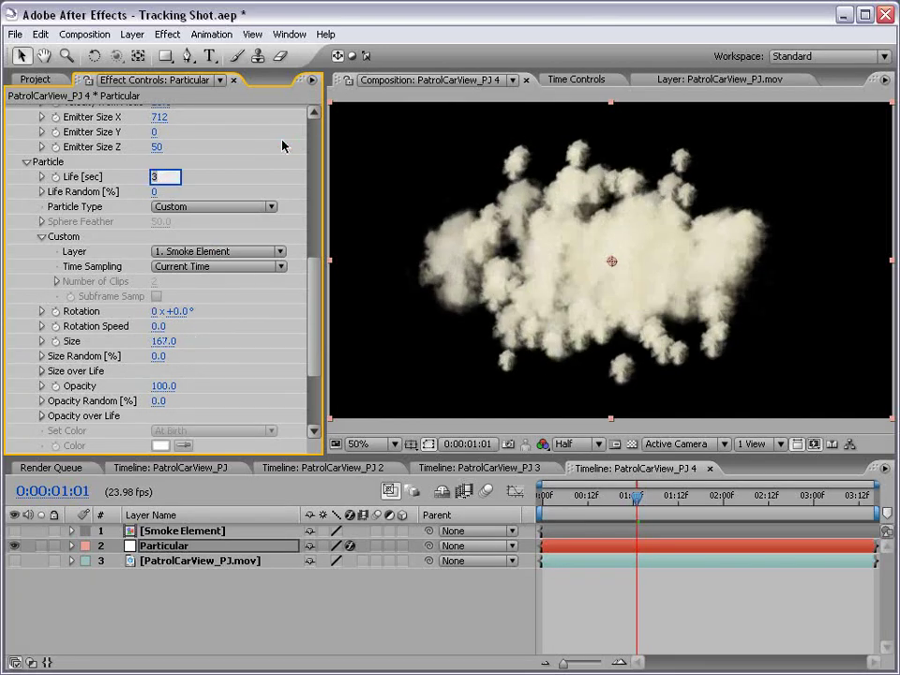
pyautogui.write('1')
pyautogui.press('Return')
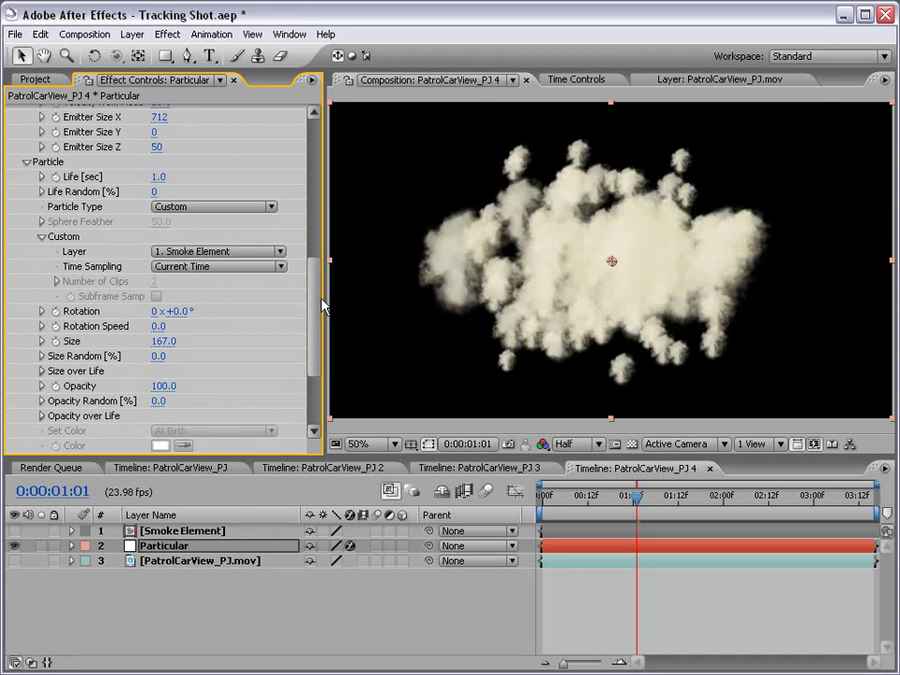
pyautogui.moveTo(319, 306); pyautogui.dragTo(304, 194)
pyautogui.scroll(3, 145, 275)
pyautogui.click(159, 285)
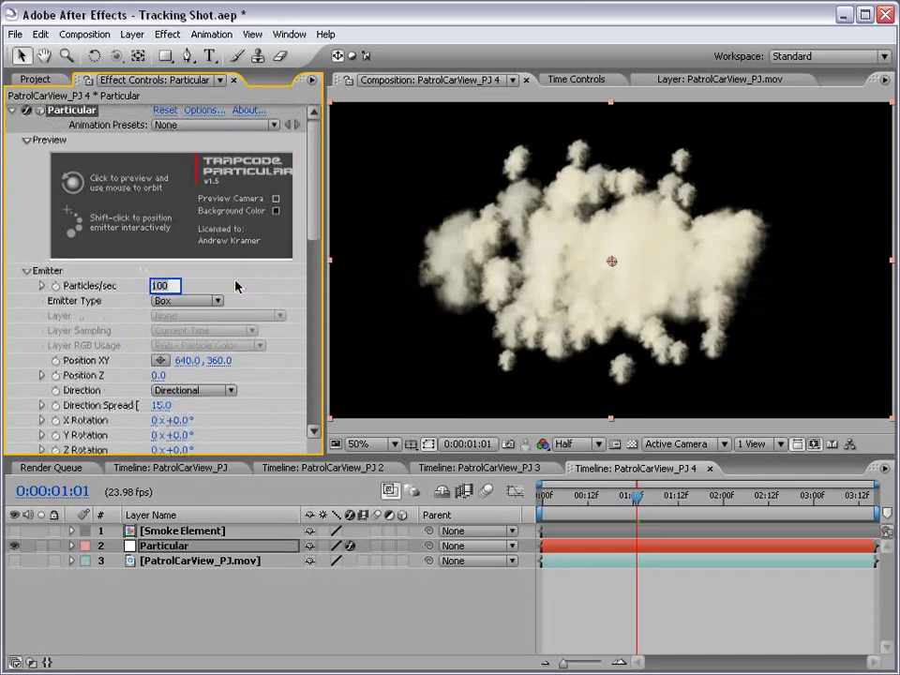
pyautogui.press('Return')
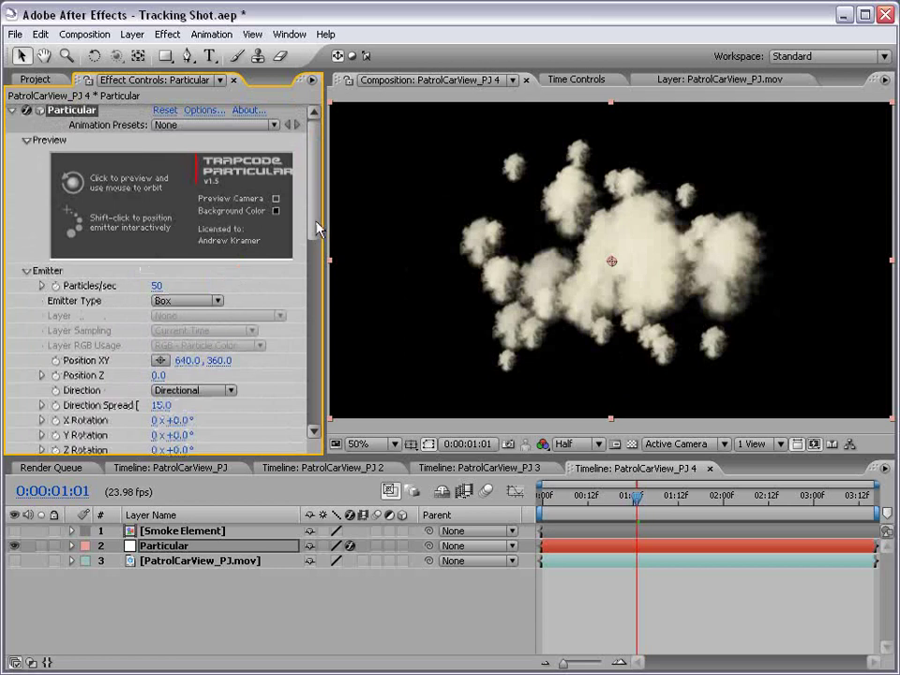
# Draw a rising Size over Life curve so particles grow after birth, then preview.
pyautogui.moveTo(315, 227)
pyautogui.mouseDown()
pyautogui.moveTo(319, 410)
pyautogui.moveTo(315, 387)
pyautogui.mouseUp()
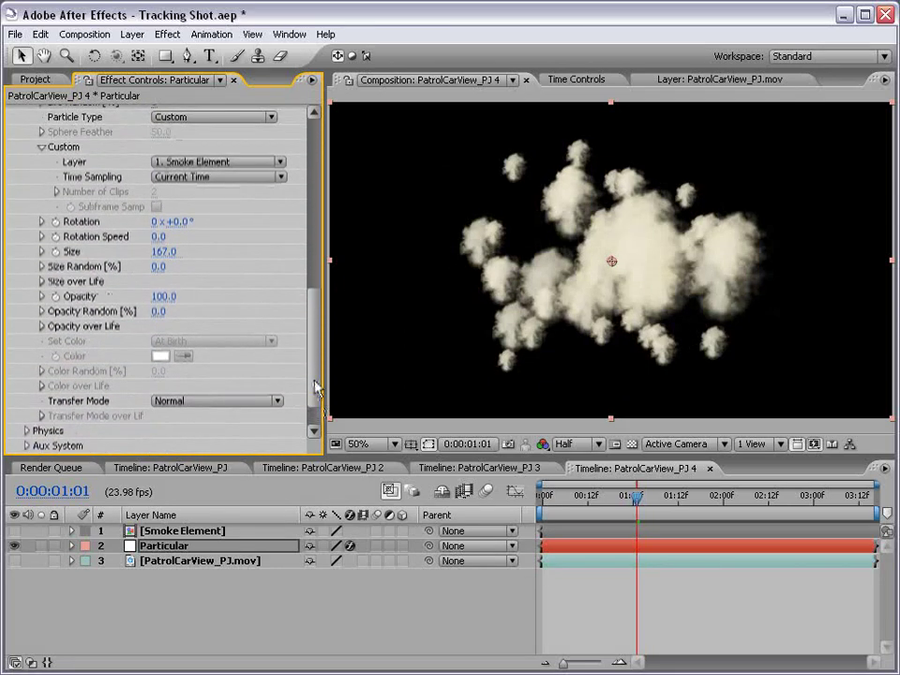
pyautogui.click(42, 283)
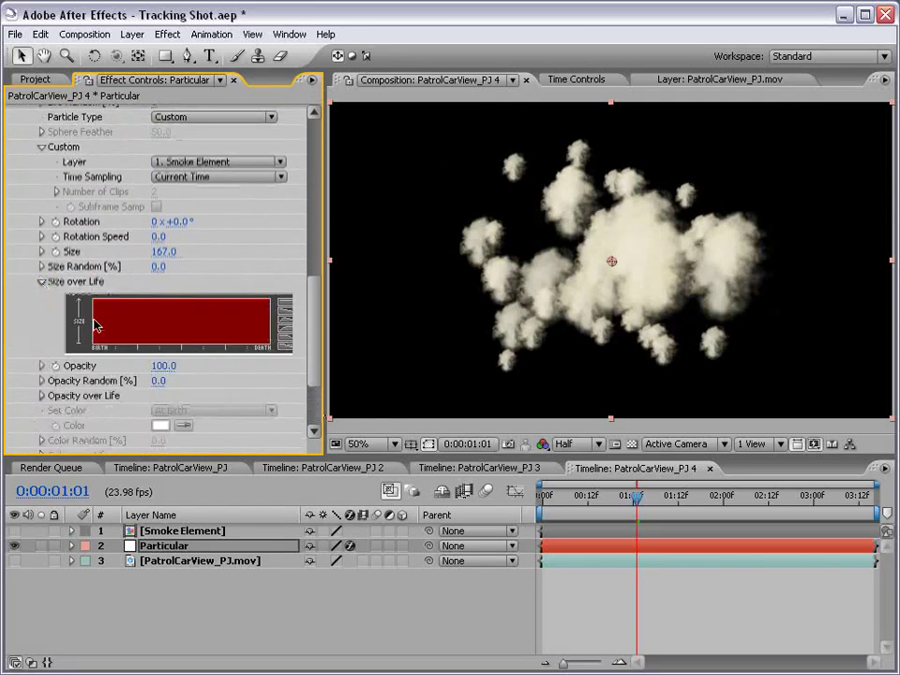
pyautogui.moveTo(92, 345); pyautogui.dragTo(193, 298)
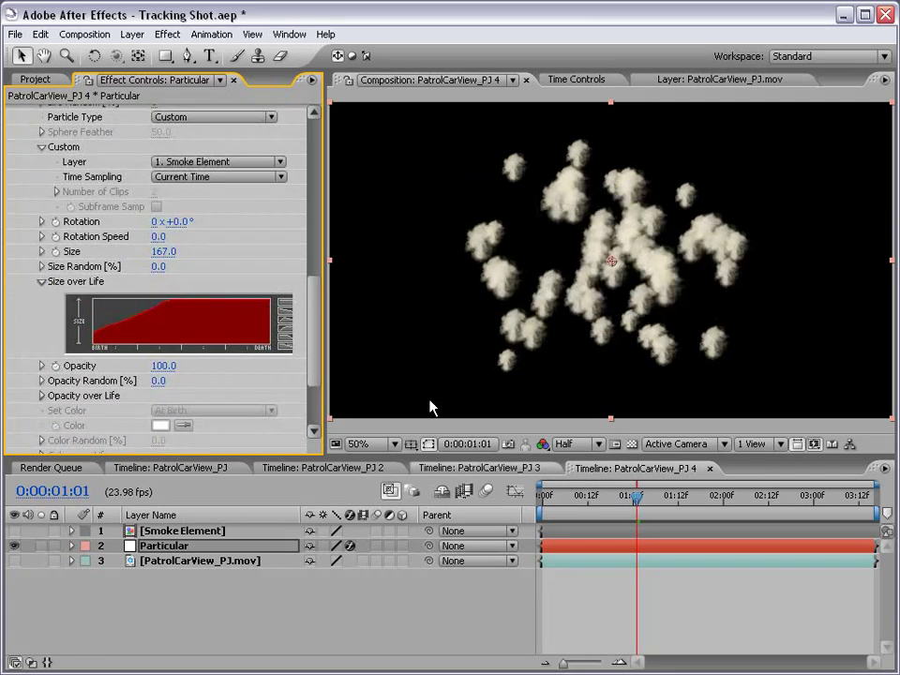
pyautogui.click(595, 519)
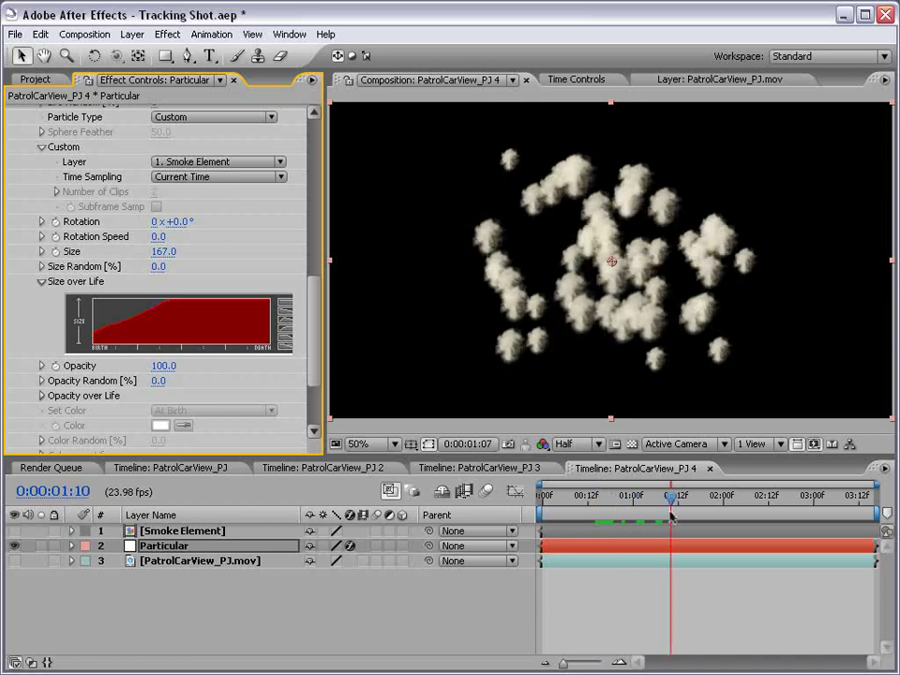
pyautogui.moveTo(594, 519); pyautogui.dragTo(742, 519)
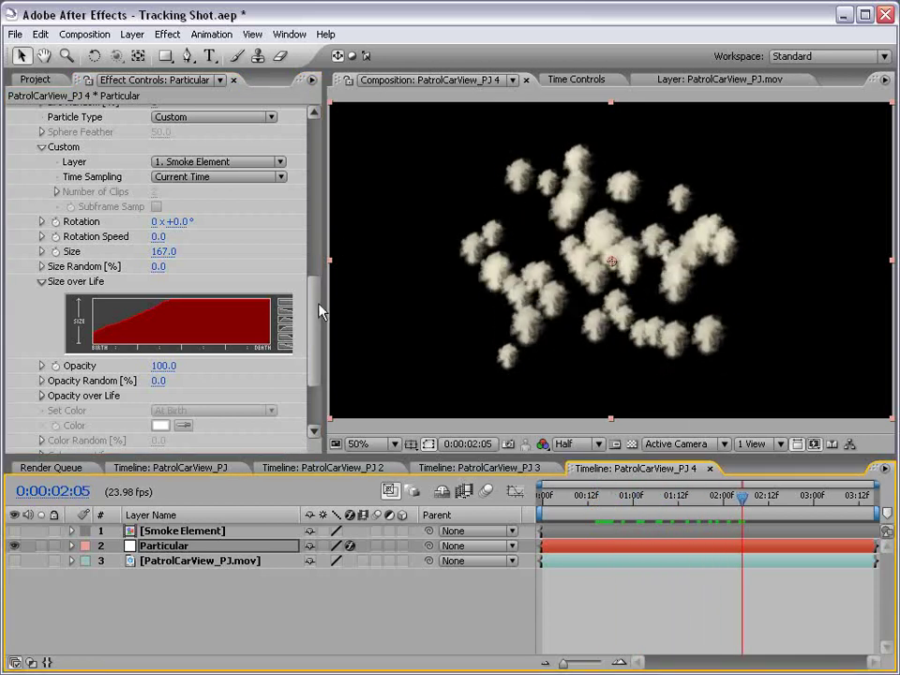
# Set a falling Opacity over Life curve and raise particle Size to 448.
pyautogui.moveTo(316, 303); pyautogui.dragTo(316, 329)
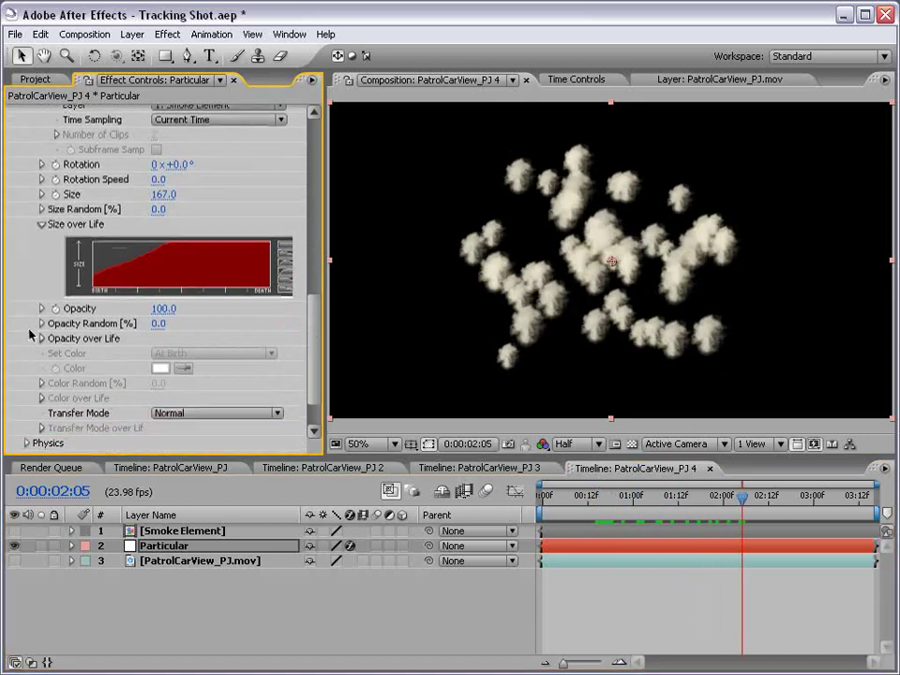
pyautogui.click(40, 338)
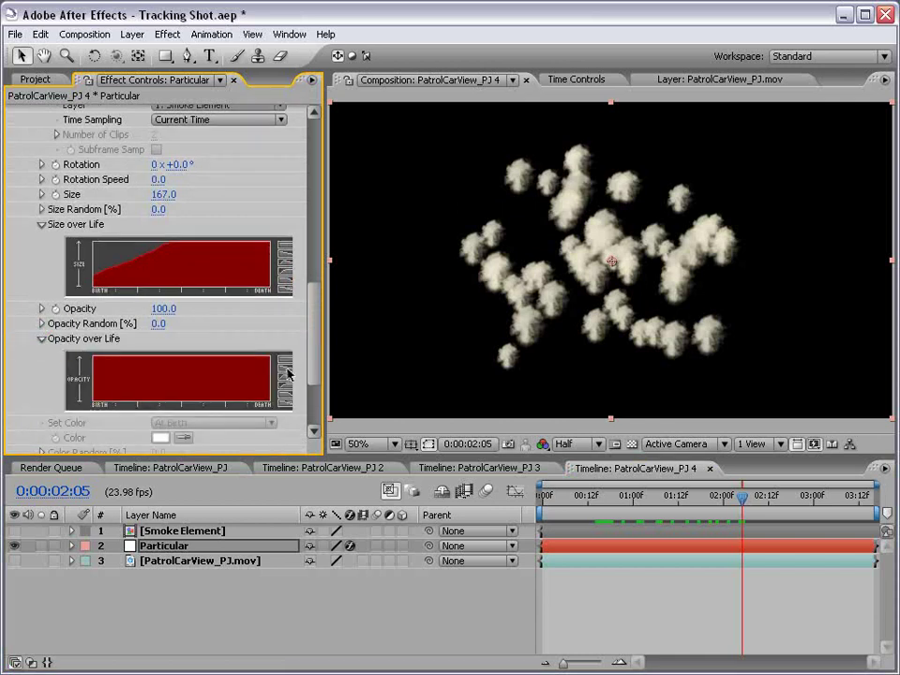
pyautogui.click(287, 372)
pyautogui.moveTo(661, 502); pyautogui.dragTo(679, 507)
pyautogui.moveTo(152, 200)
pyautogui.mouseDown()
pyautogui.moveTo(201, 187)
pyautogui.moveTo(412, 178)
pyautogui.moveTo(310, 229)
pyautogui.mouseUp()
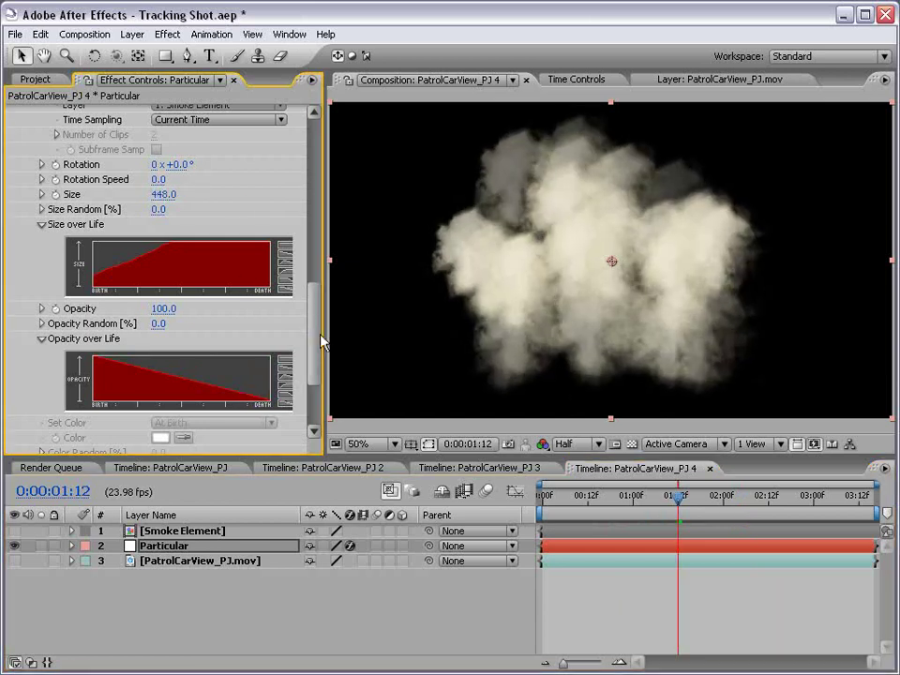
pyautogui.moveTo(320, 342); pyautogui.dragTo(317, 291)
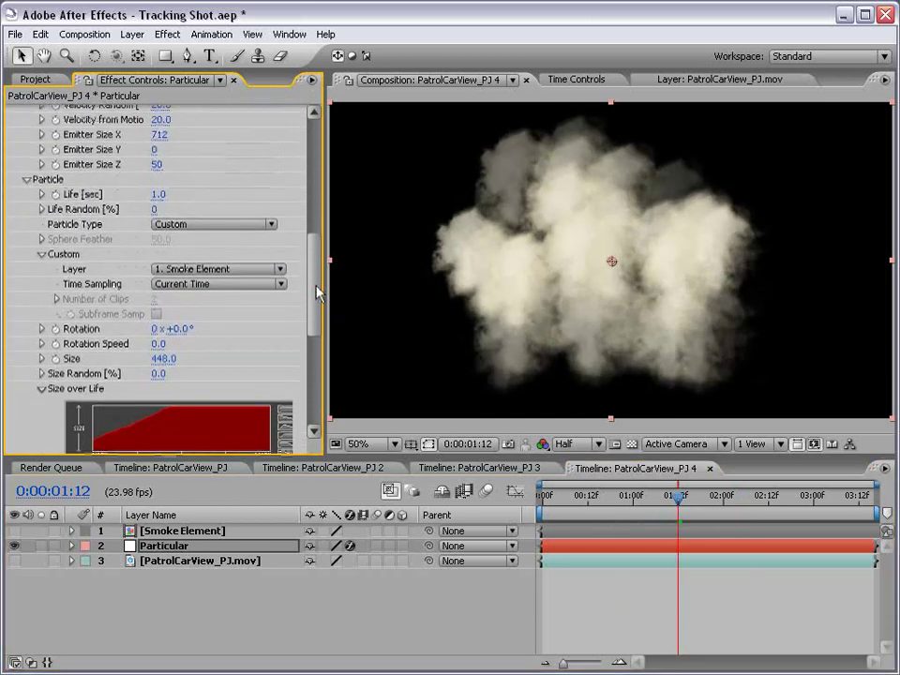
# Give particle Rotation a random(0,360) expression.
pyautogui.keyDown('alt'); pyautogui.click(56, 330); pyautogui.keyUp('alt')
pyautogui.write('random(0,360')
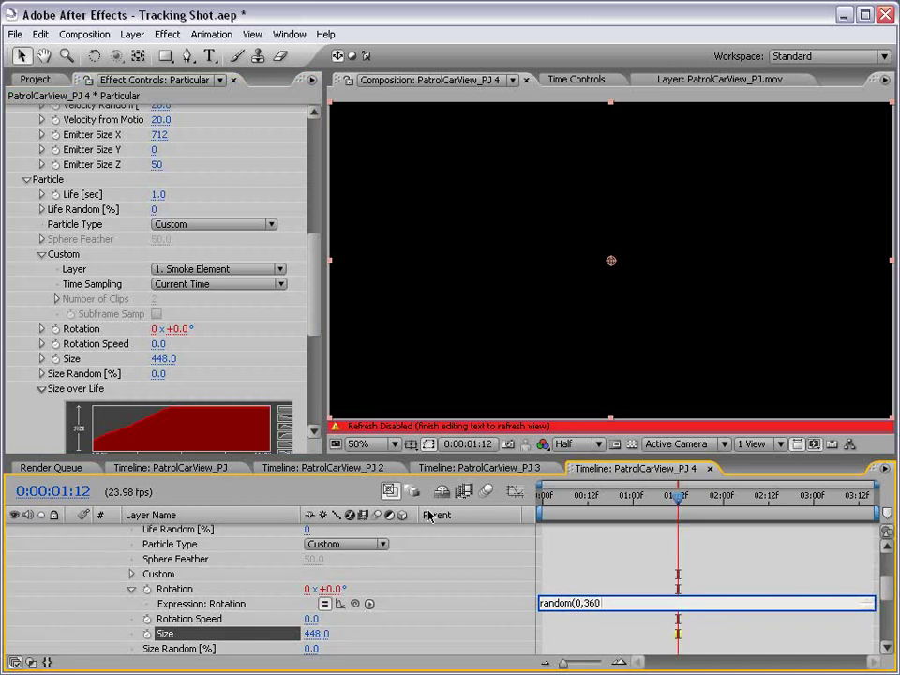
pyautogui.click(581, 594)
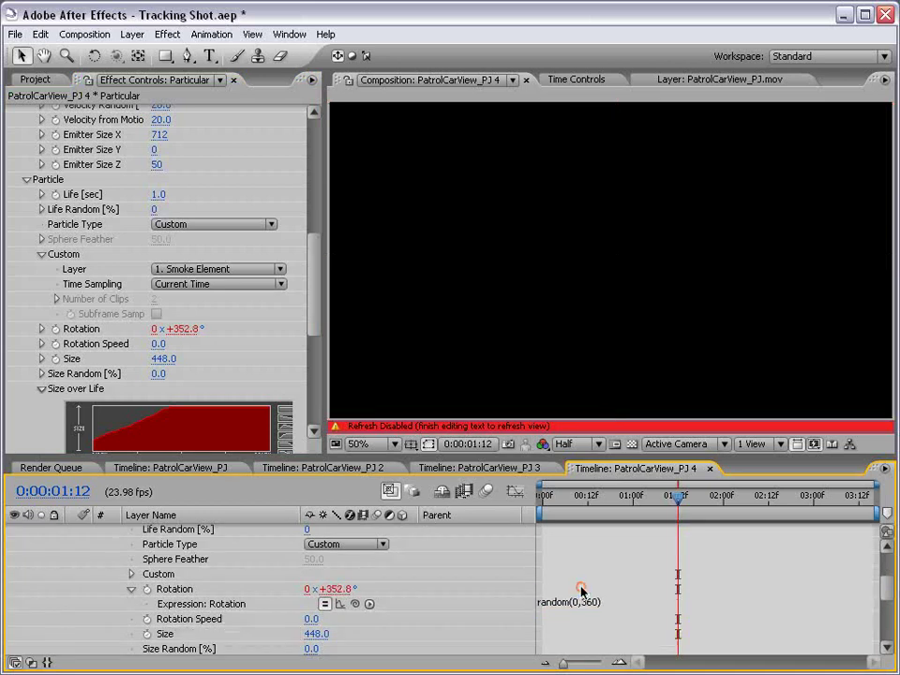
pyautogui.moveTo(614, 508); pyautogui.dragTo(656, 508)
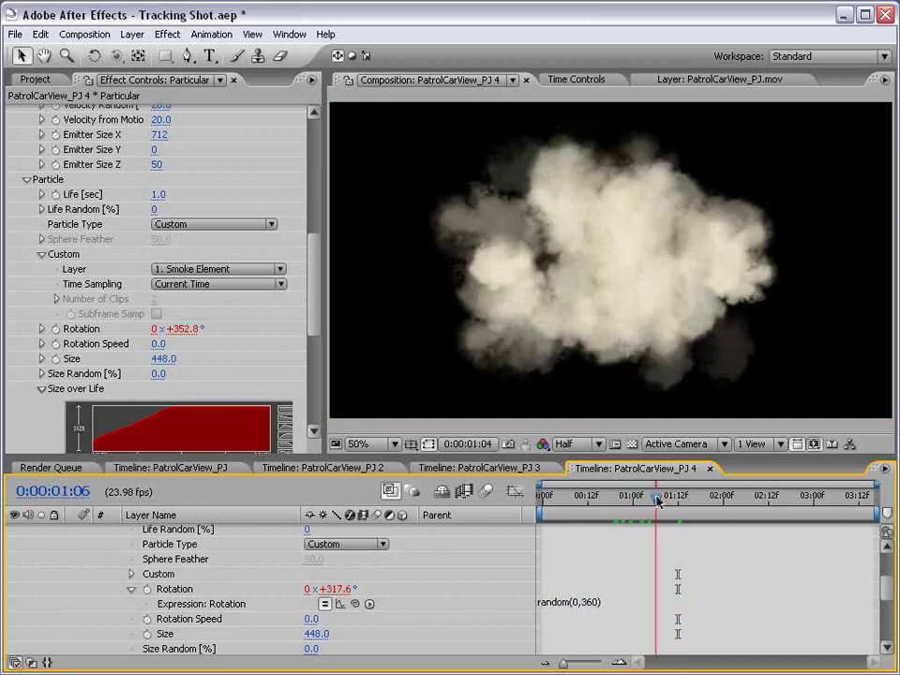
# Set Rotation Speed to 1.0 and preview the smoke animation.
pyautogui.click(104, 382)
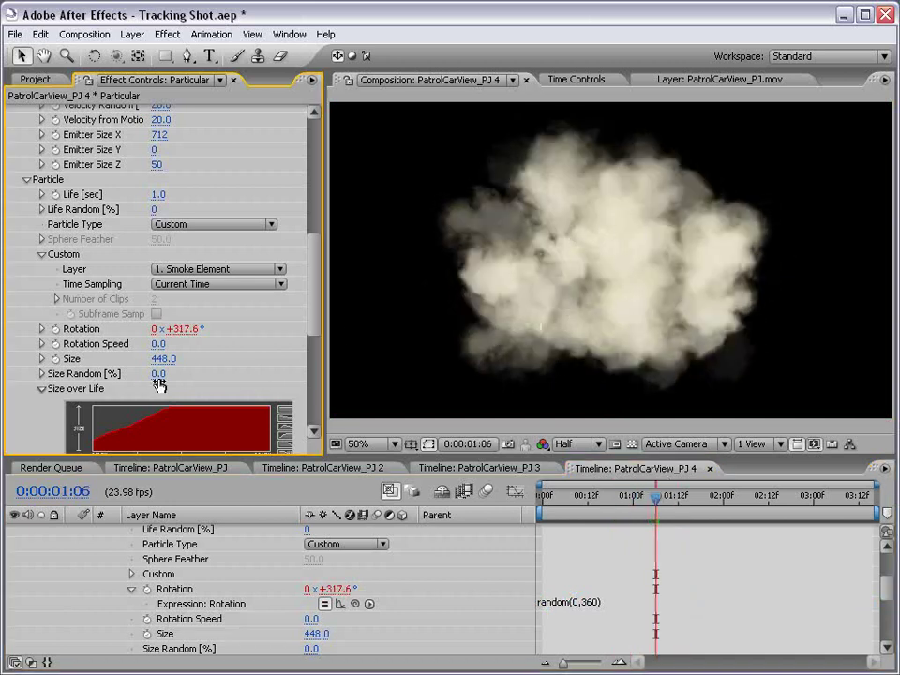
pyautogui.click(158, 344)
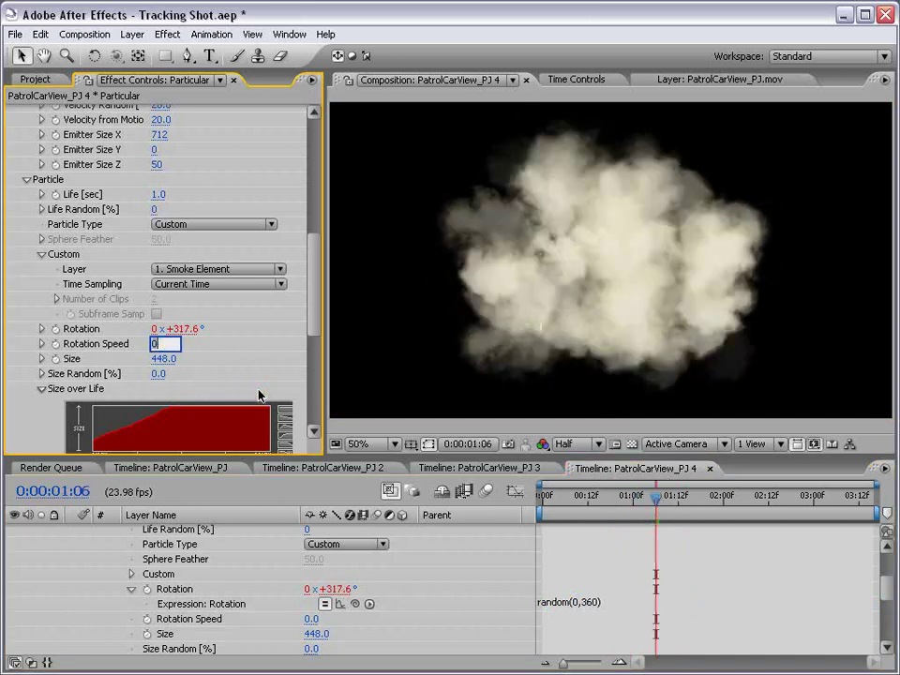
pyautogui.write('1')
pyautogui.press('Return')
pyautogui.press('KP_0')
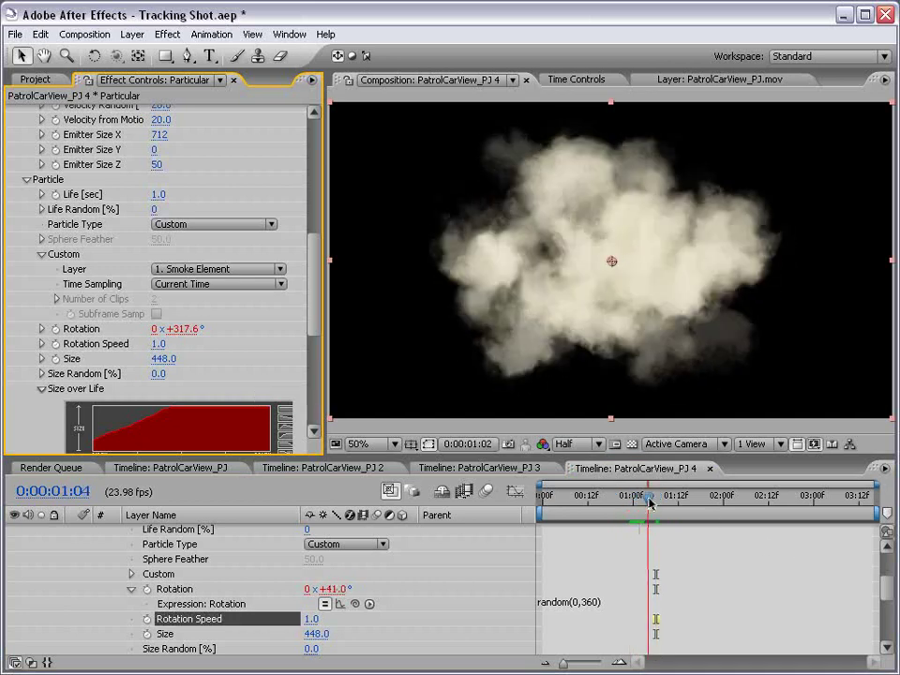
# Set the particle Transfer Mode to Screen and check the blend at 1:20.
pyautogui.scroll(-3, 309, 281)
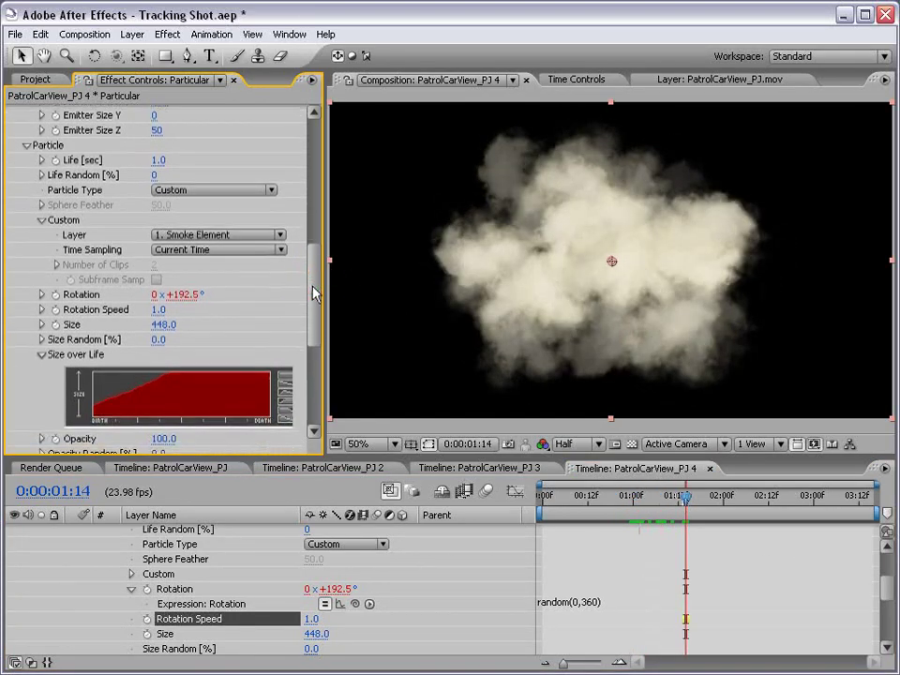
pyautogui.scroll(-5, 321, 310)
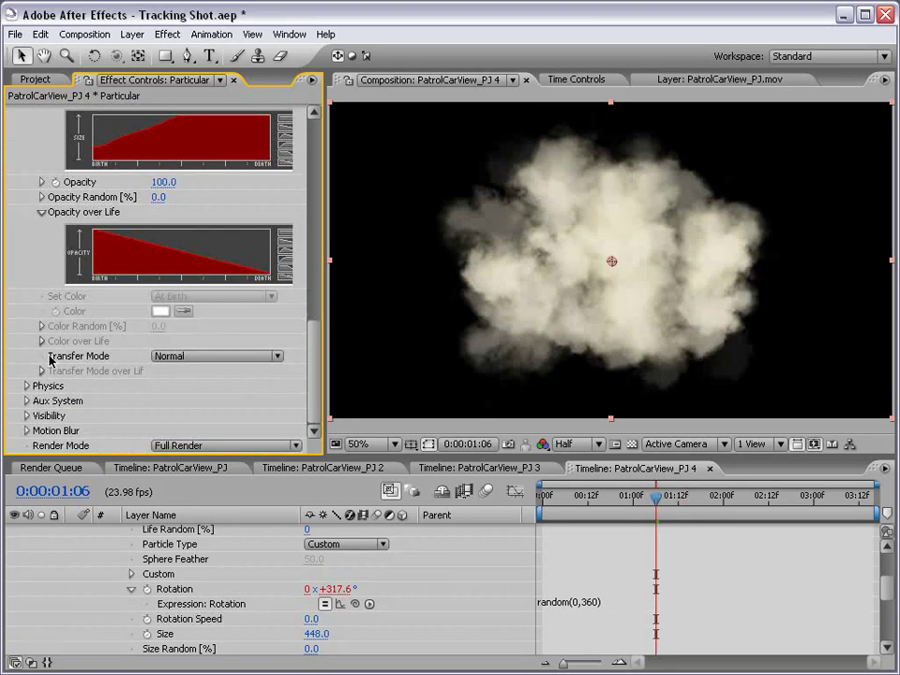
pyautogui.click(174, 358)
pyautogui.click(185, 389)
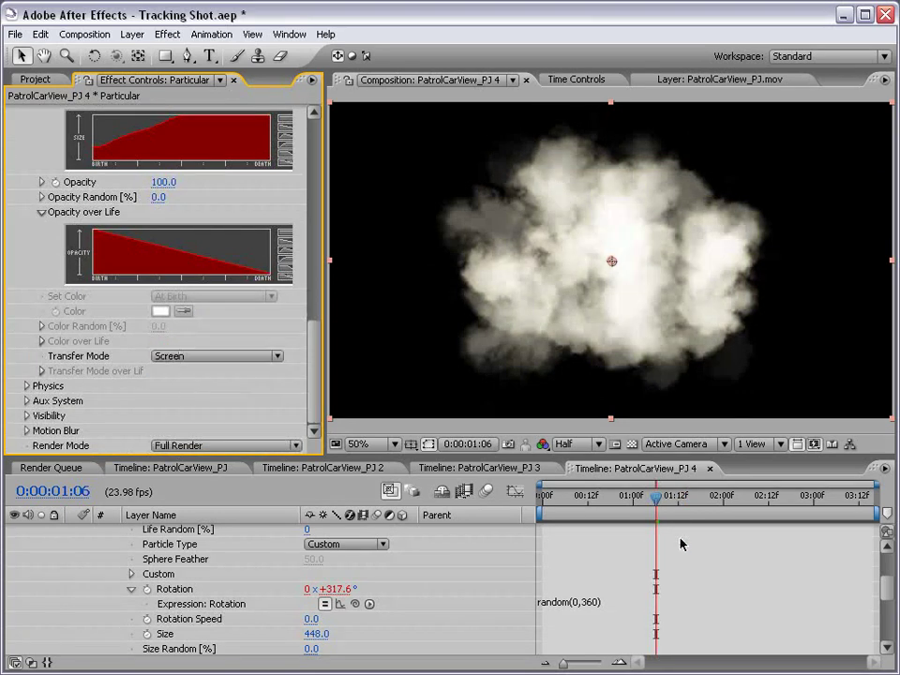
pyautogui.moveTo(639, 504); pyautogui.dragTo(708, 504)
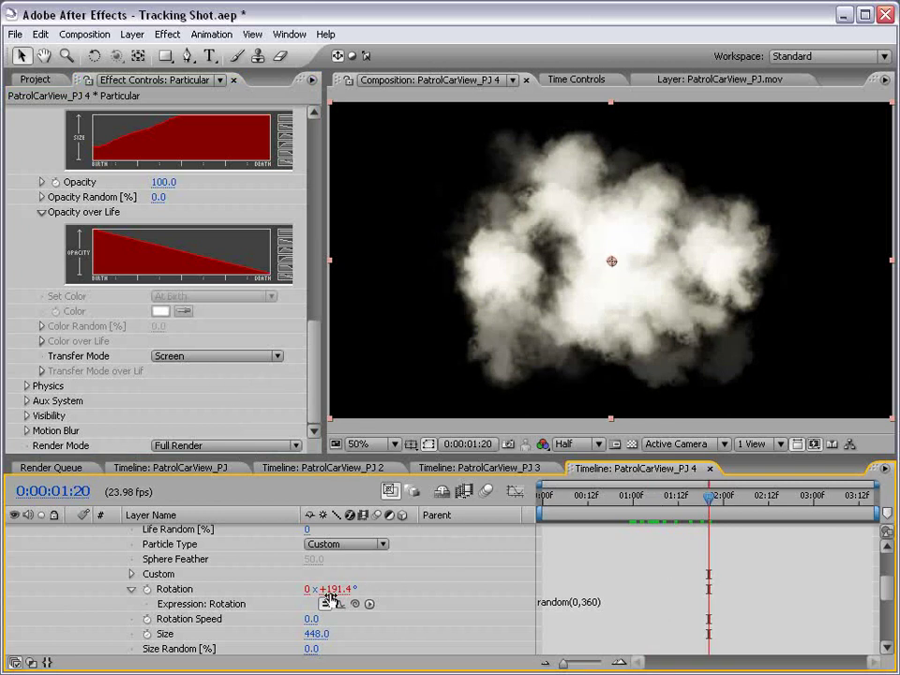
# Lower particle Opacity to 54 and make the patrol car footage visible again.
pyautogui.scroll(1, 217, 577)
pyautogui.scroll(5, 188, 586)
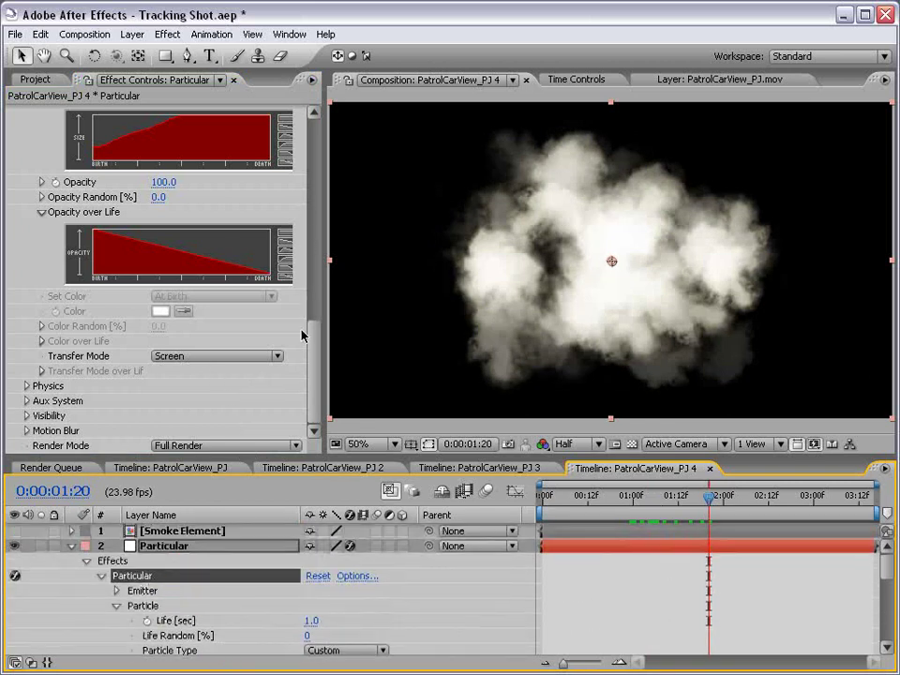
pyautogui.scroll(2, 150, 280)
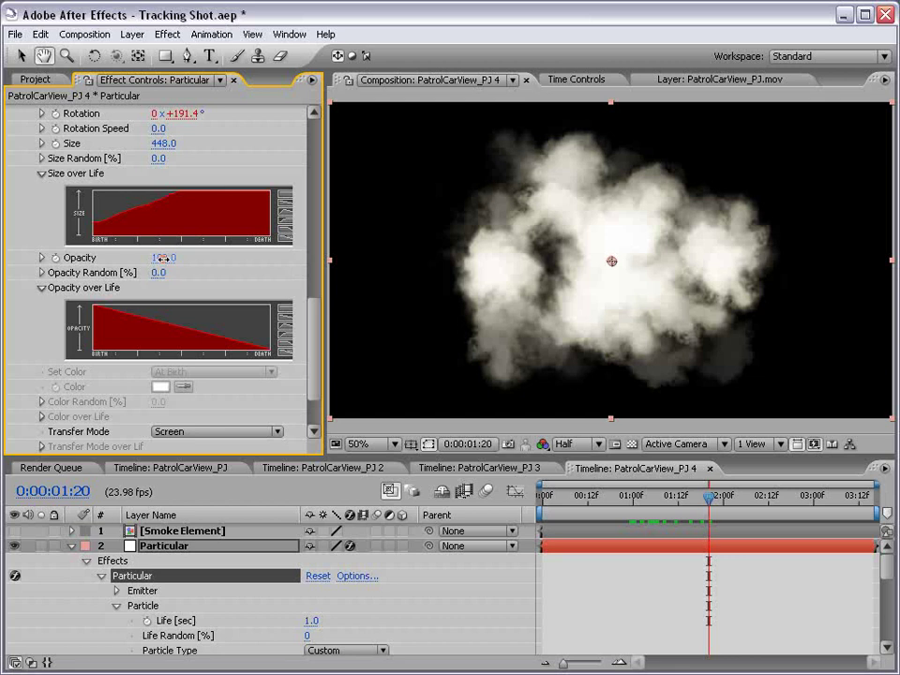
pyautogui.moveTo(163, 257); pyautogui.dragTo(122, 257)
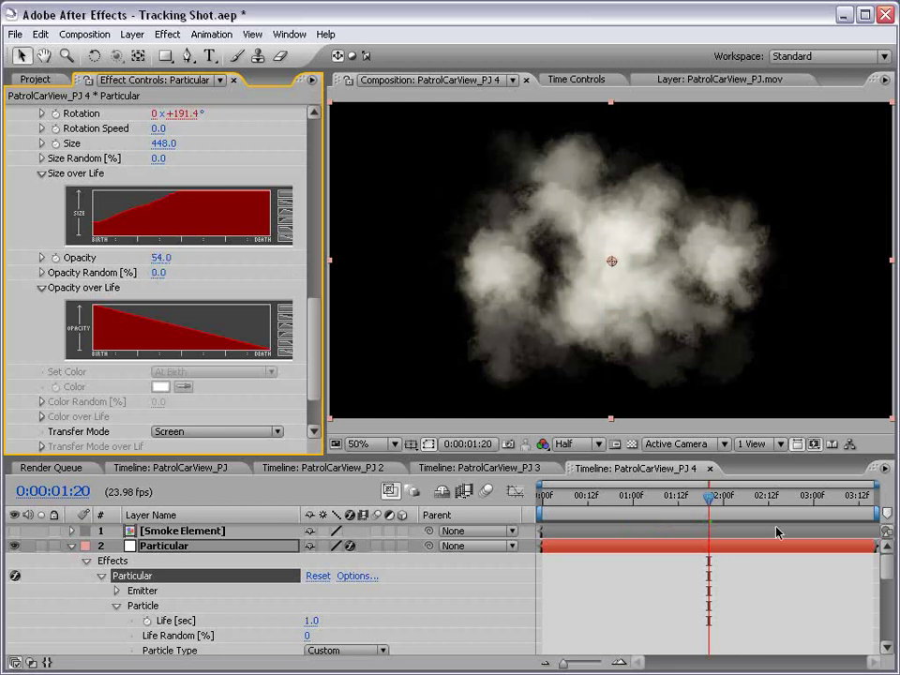
pyautogui.moveTo(618, 497); pyautogui.dragTo(756, 501)
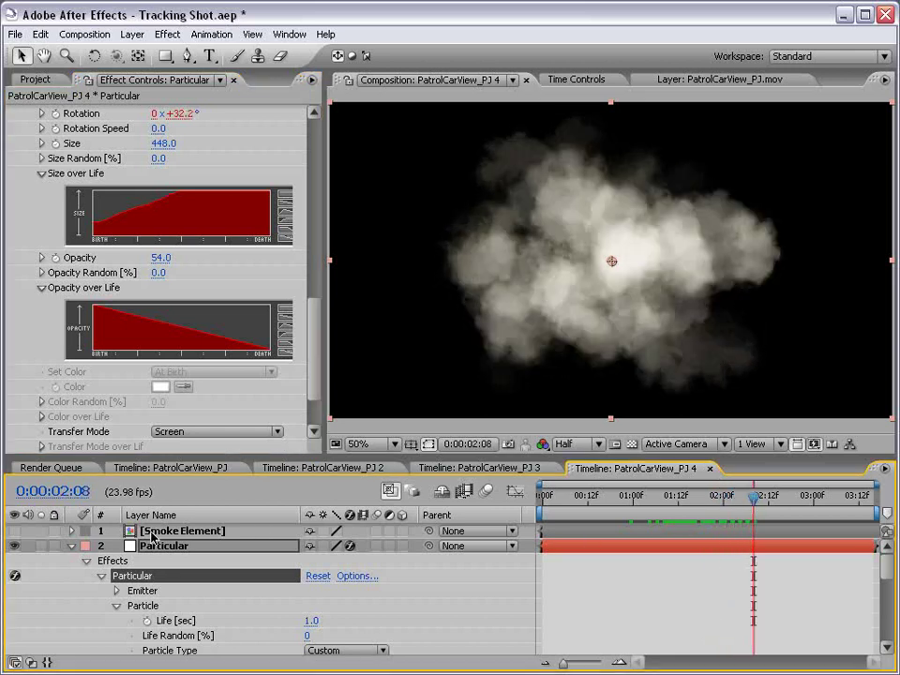
pyautogui.click(71, 547)
pyautogui.click(14, 561)
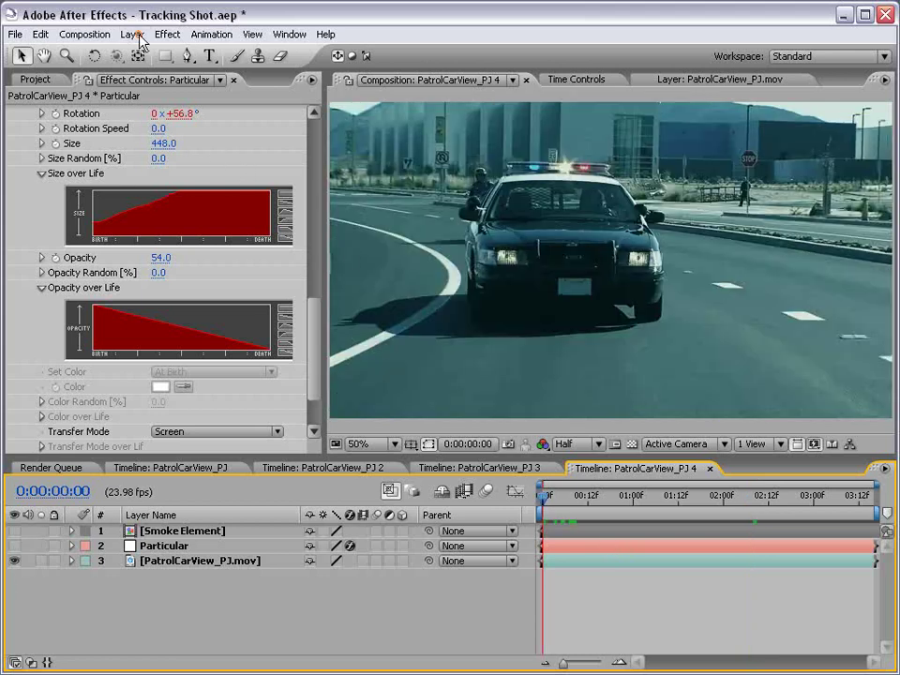
# Add a hidden red solid, Medium Red Solid 1, to the composition.
pyautogui.click(132, 34)
pyautogui.click(401, 69)
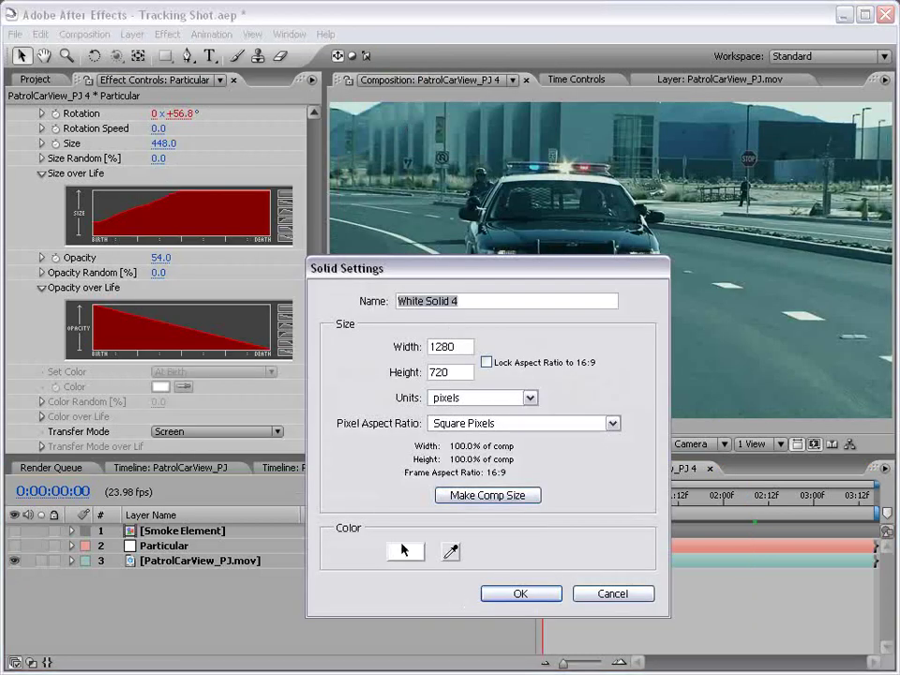
pyautogui.click(406, 552)
pyautogui.click(243, 451)
pyautogui.click(248, 394)
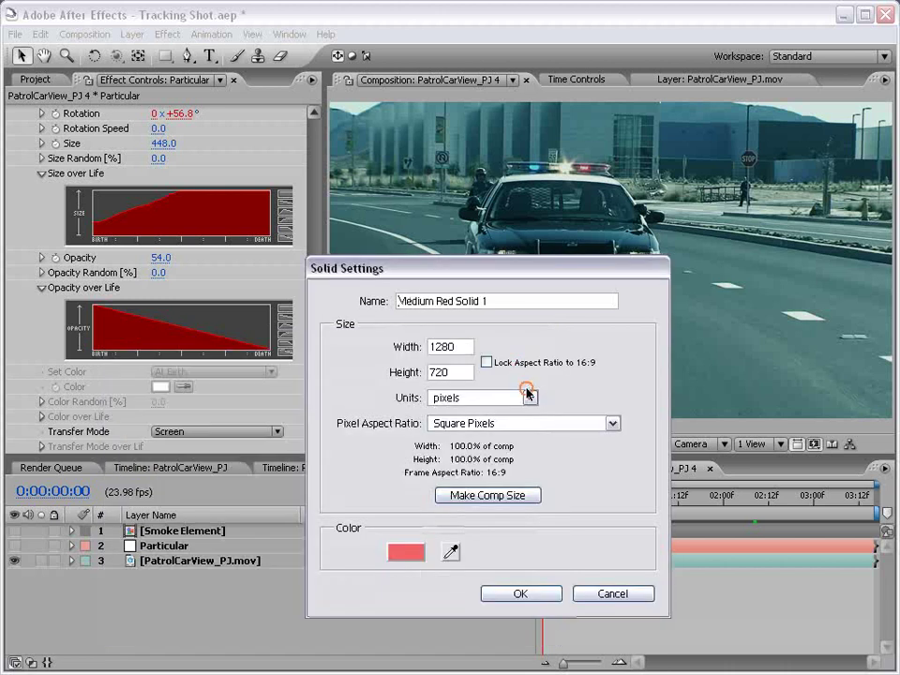
pyautogui.click(521, 594)
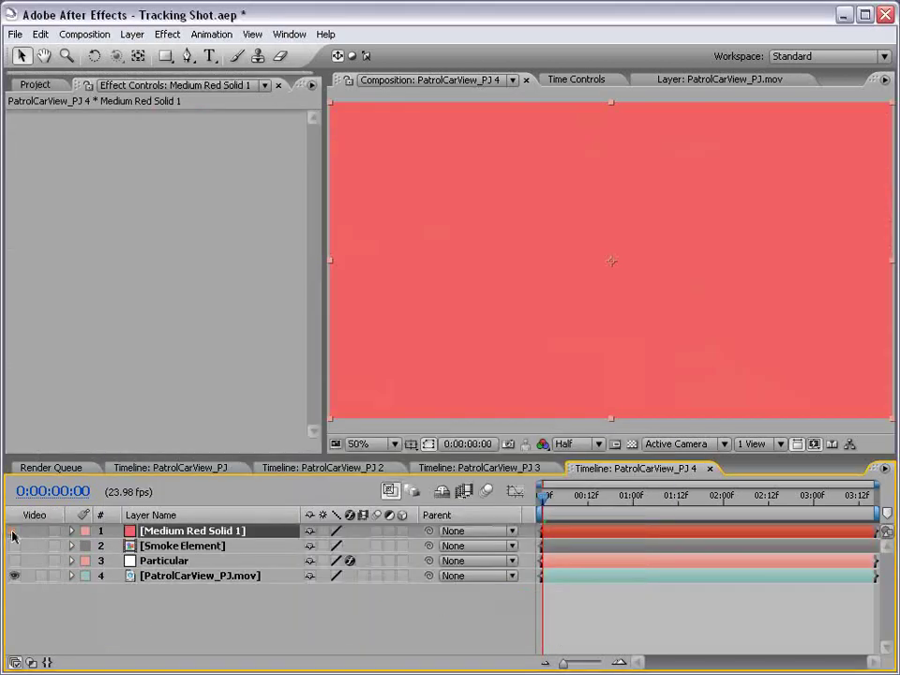
pyautogui.click(13, 530)
# Switch to the Pen tool and enlarge the composition view for mask drawing.
pyautogui.click(187, 56)
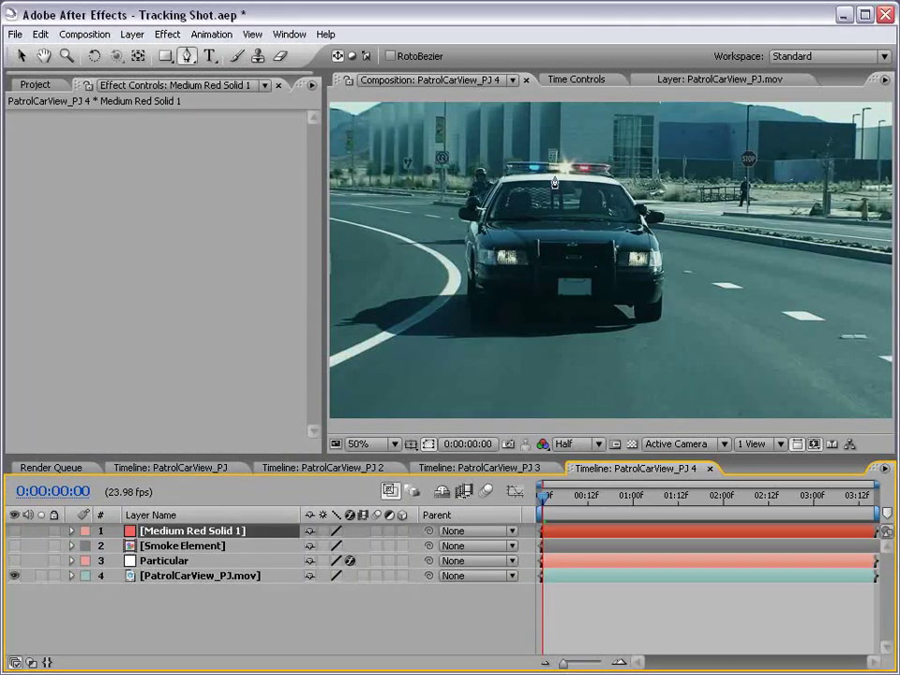
pyautogui.press('`')
pyautogui.press('`')
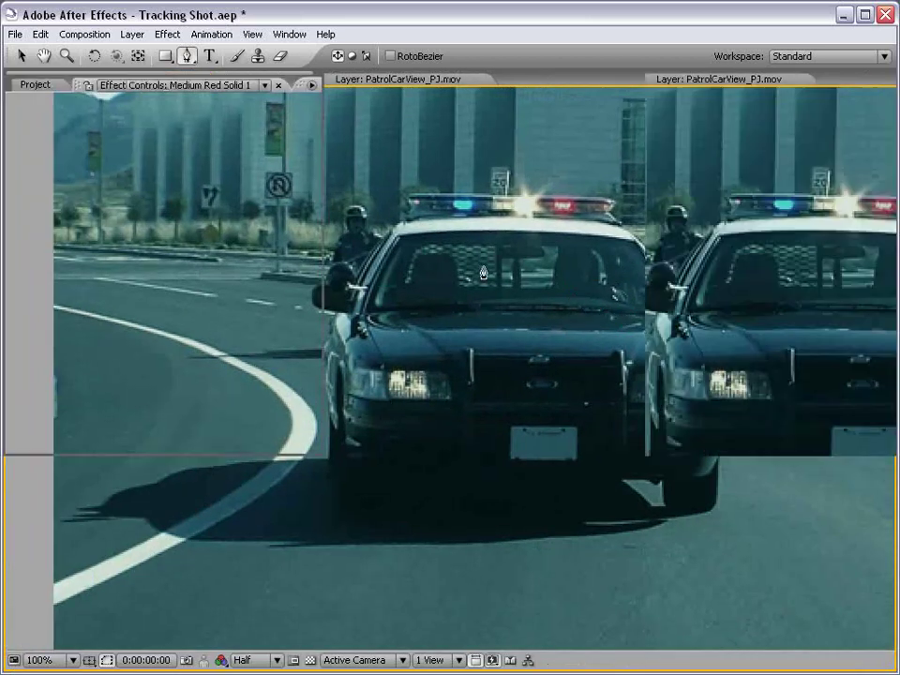
pyautogui.click(163, 533)
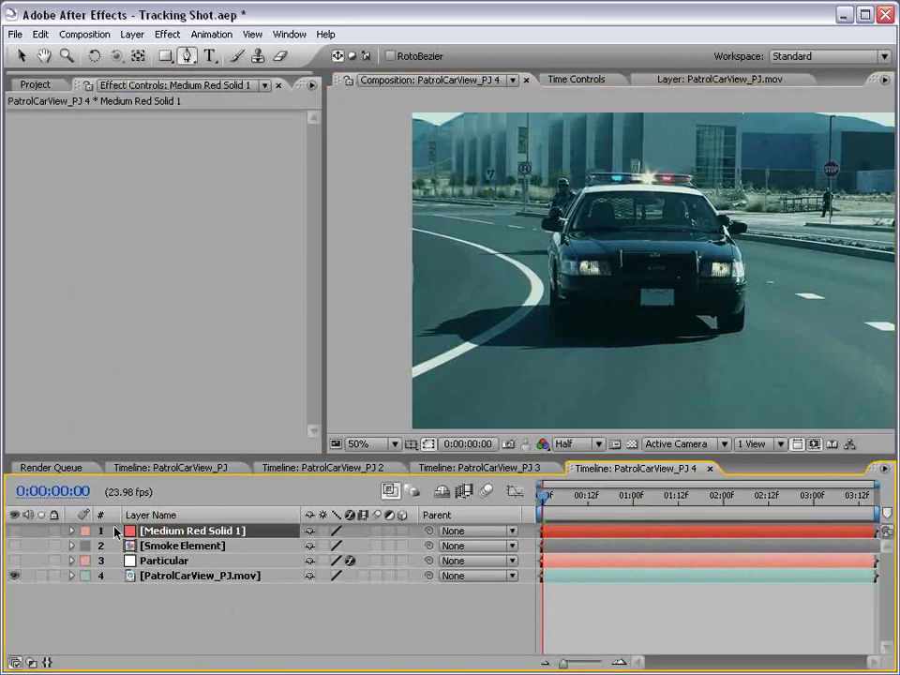
# Begin the Pen mask on the red solid, tracing the car's left side up to the windshield pillar.
pyautogui.click(14, 530)
pyautogui.scroll(1, 503, 317)
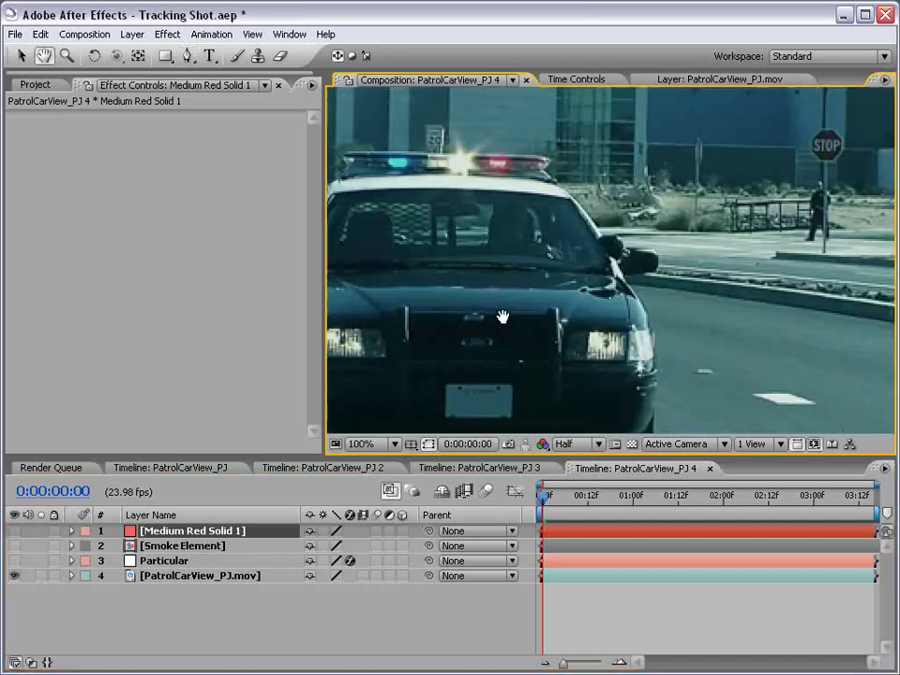
pyautogui.moveTo(503, 317); pyautogui.dragTo(661, 292)
pyautogui.click(188, 56)
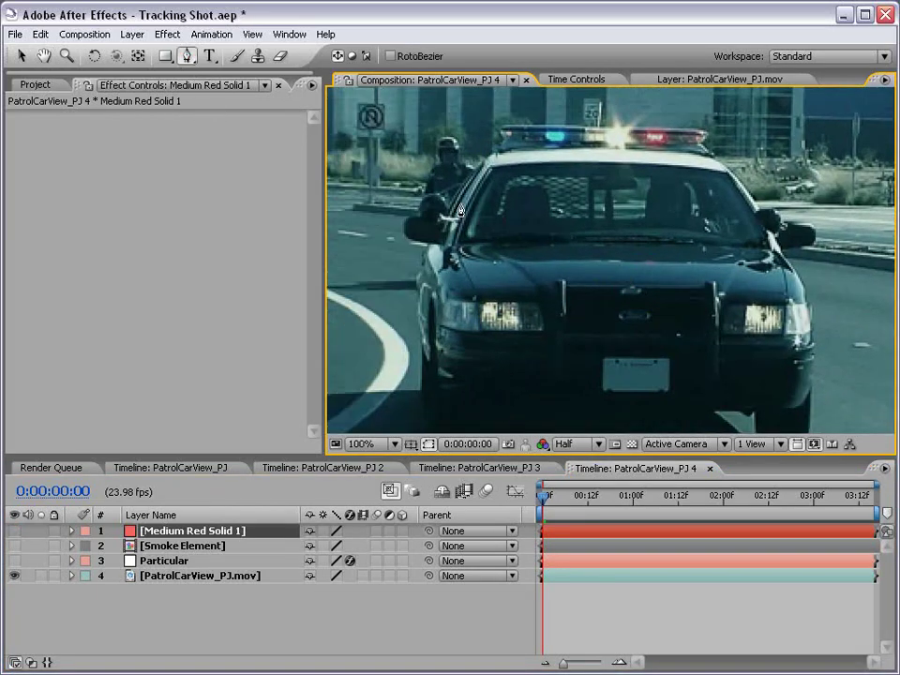
pyautogui.moveTo(568, 313); pyautogui.dragTo(568, 261)
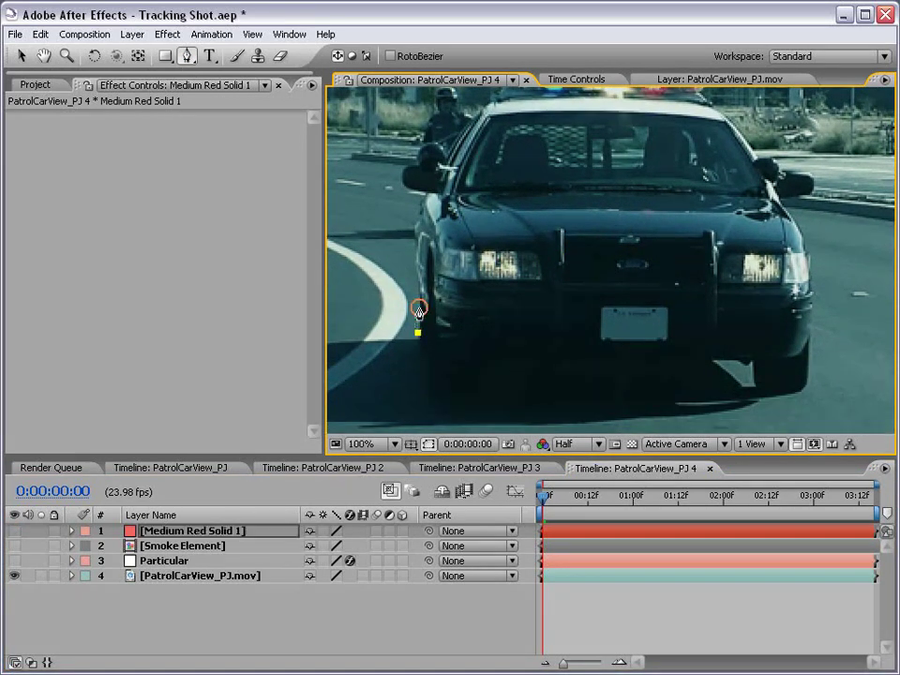
pyautogui.moveTo(417, 333); pyautogui.dragTo(417, 206)
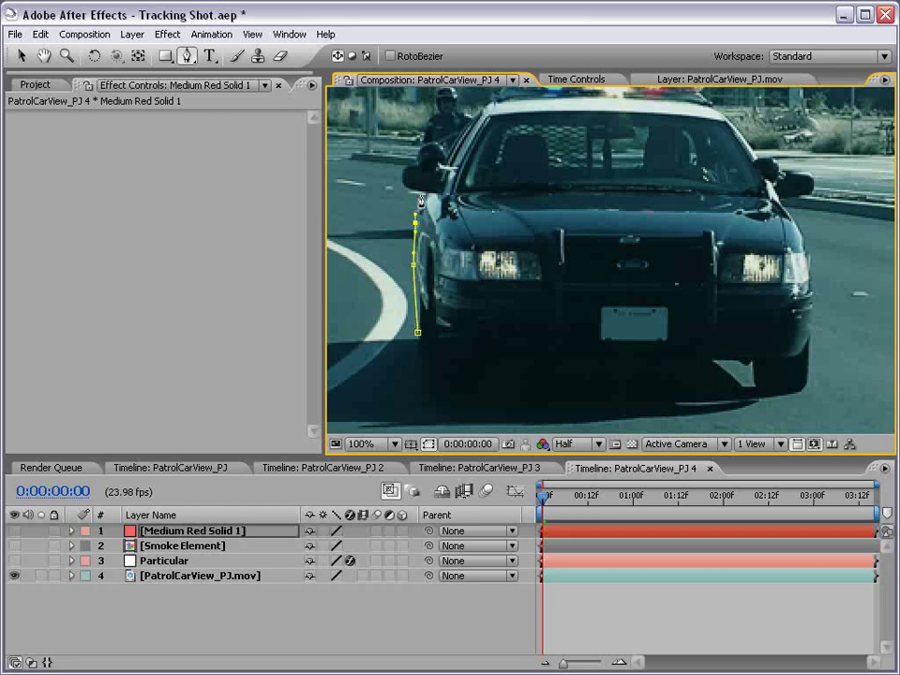
pyautogui.click(419, 194)
pyautogui.click(401, 166)
pyautogui.moveTo(426, 143)
pyautogui.mouseDown()
pyautogui.moveTo(450, 143)
pyautogui.moveTo(475, 255)
pyautogui.moveTo(528, 241)
pyautogui.mouseUp()
pyautogui.scroll(1, 434, 193)
pyautogui.click(508, 283)
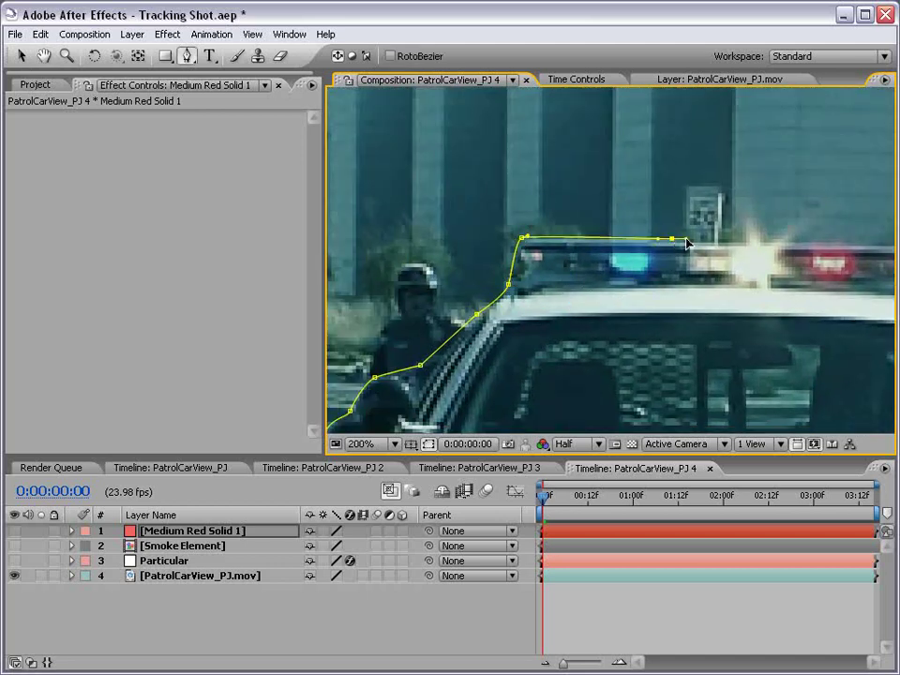
# Continue the mask over the light bar, down the windshield edge and around the right mirror.
pyautogui.moveTo(835, 266)
pyautogui.mouseDown()
pyautogui.moveTo(659, 273)
pyautogui.moveTo(690, 252)
pyautogui.mouseUp()
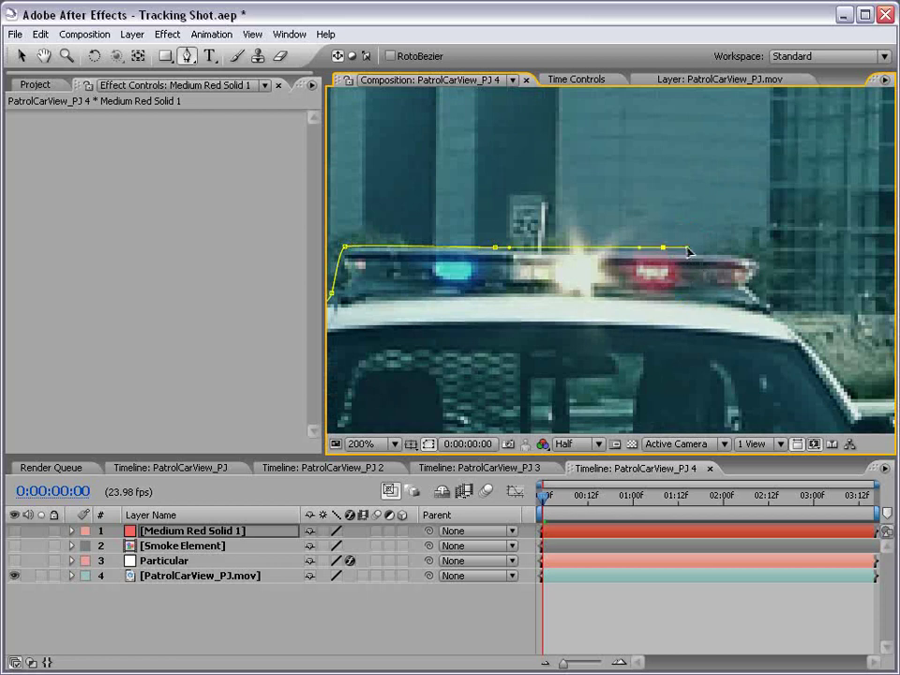
pyautogui.click(751, 265)
pyautogui.click(748, 287)
pyautogui.click(787, 322)
pyautogui.moveTo(835, 381); pyautogui.dragTo(703, 312)
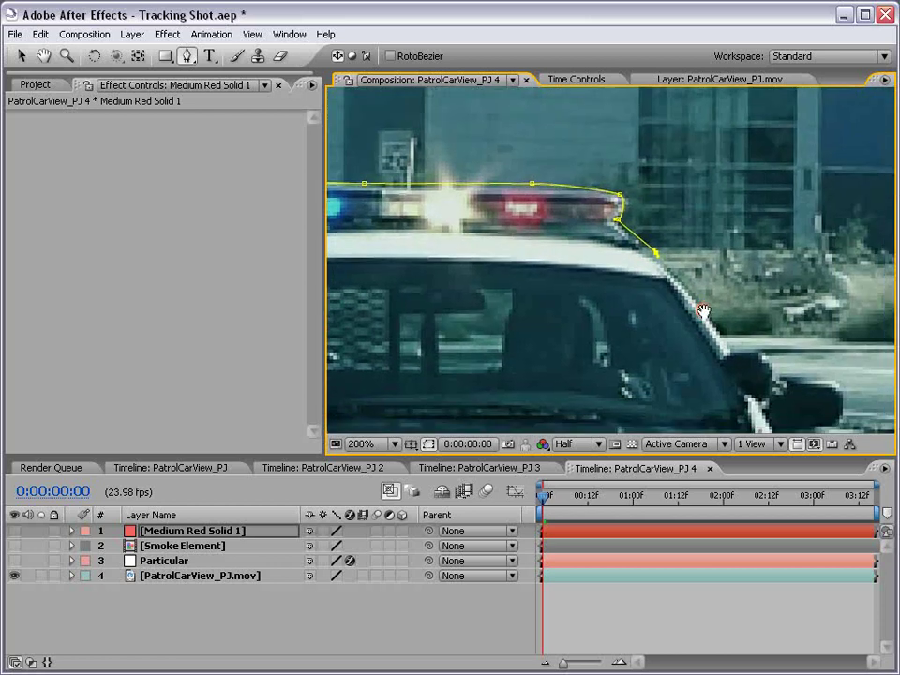
pyautogui.click(703, 305)
pyautogui.click(732, 346)
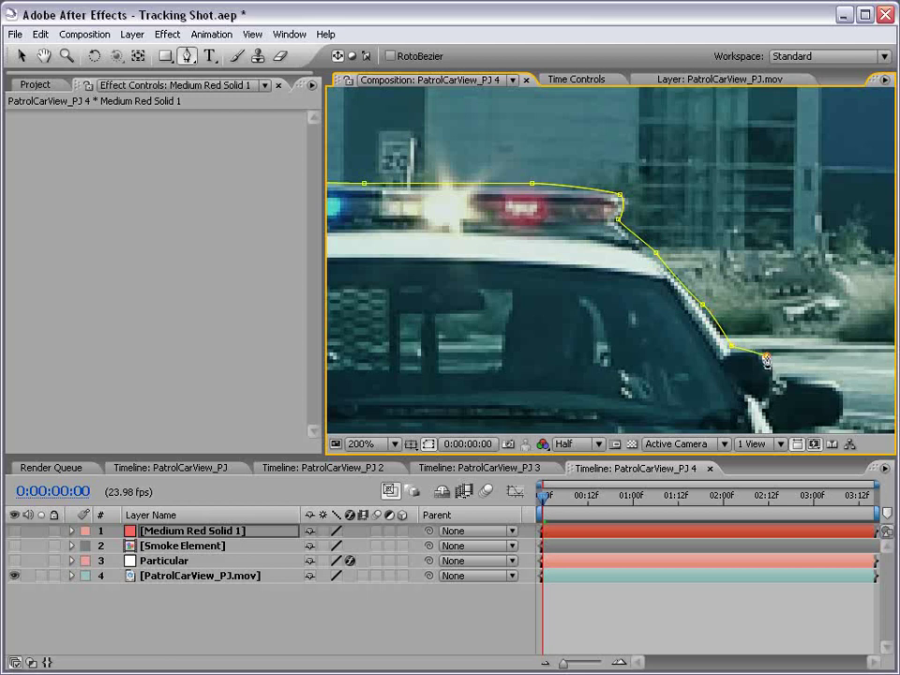
pyautogui.click(780, 381)
pyautogui.click(813, 377)
# Trace the mask down the right fender and along the bottom, closing it beneath the car.
pyautogui.moveTo(846, 406); pyautogui.dragTo(742, 212)
pyautogui.click(727, 237)
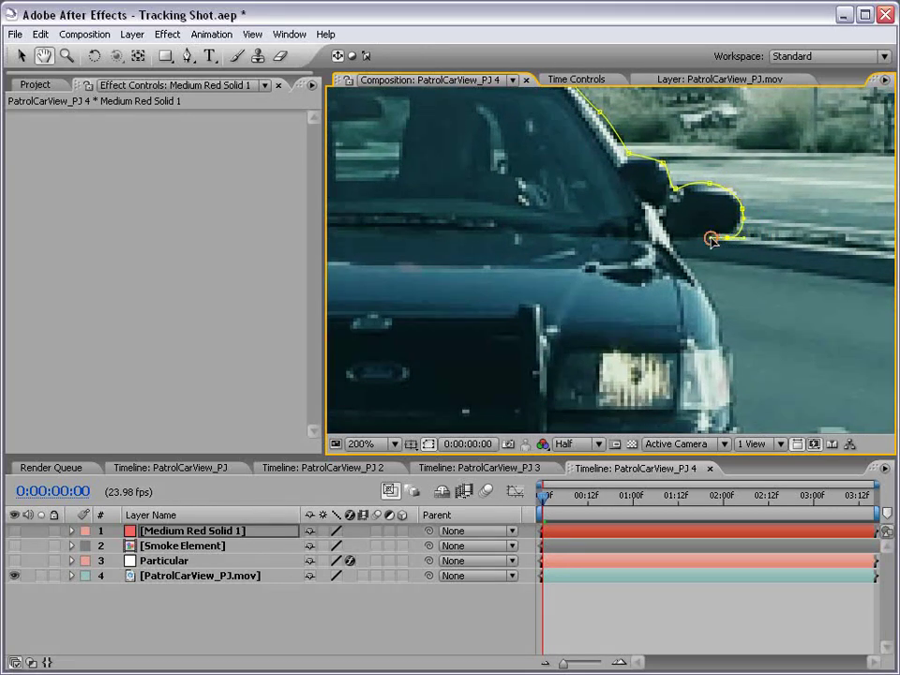
pyautogui.click(677, 251)
pyautogui.click(723, 321)
pyautogui.scroll(-4, 707, 287)
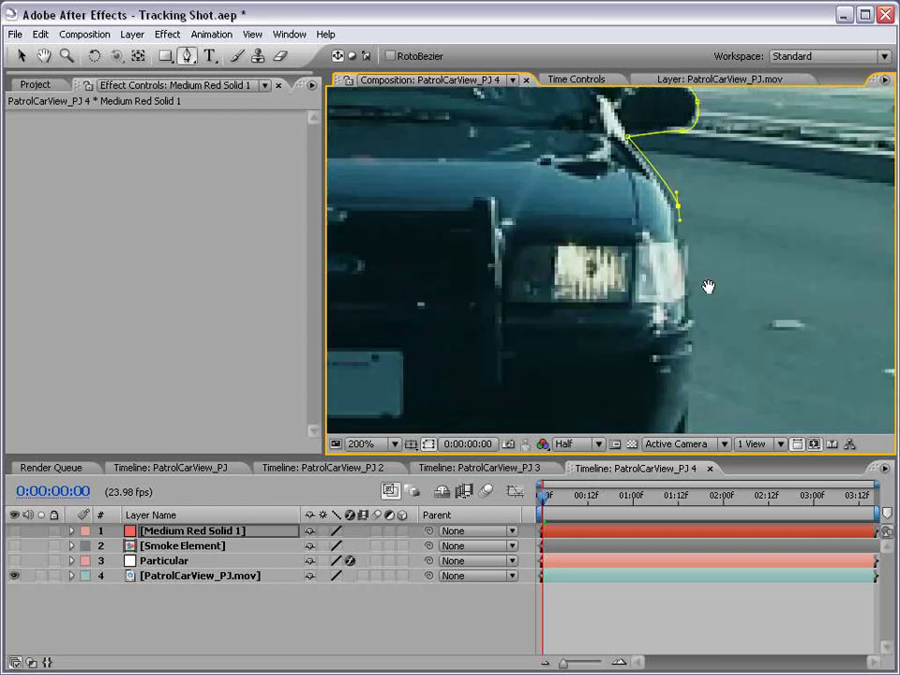
pyautogui.scroll(-2, 682, 289)
pyautogui.click(679, 281)
pyautogui.click(678, 349)
pyautogui.scroll(-3, 717, 295)
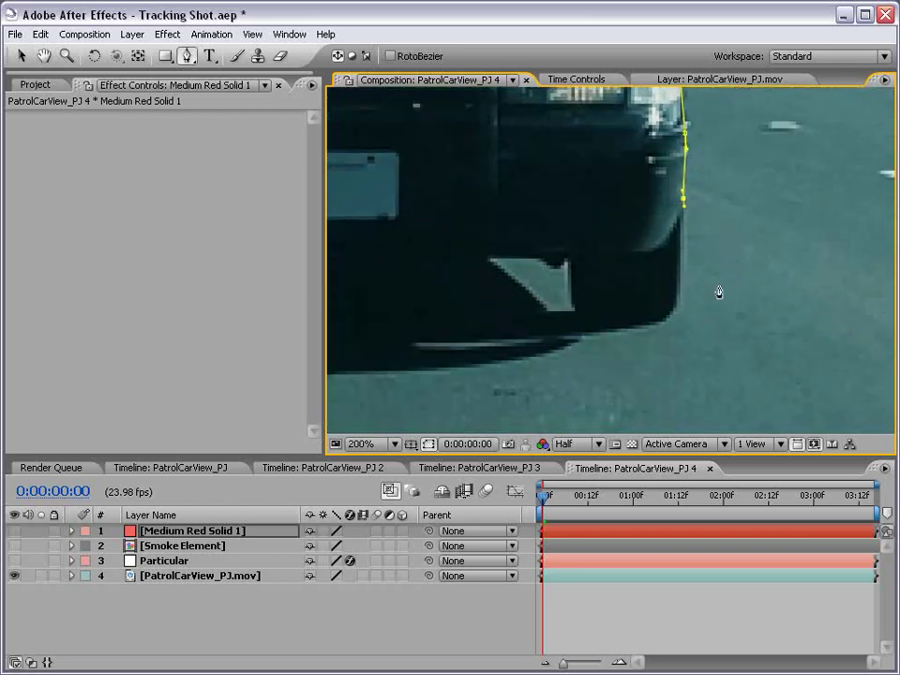
pyautogui.press(',')
pyautogui.moveTo(721, 308); pyautogui.dragTo(684, 306)
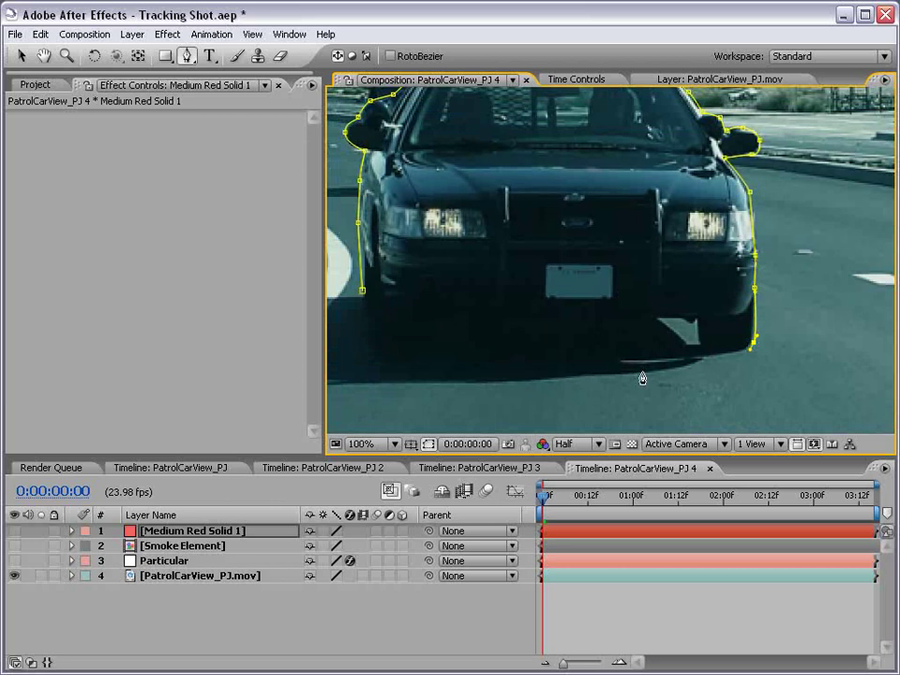
pyautogui.moveTo(476, 397); pyautogui.dragTo(553, 374)
pyautogui.click(544, 362)
pyautogui.click(412, 315)
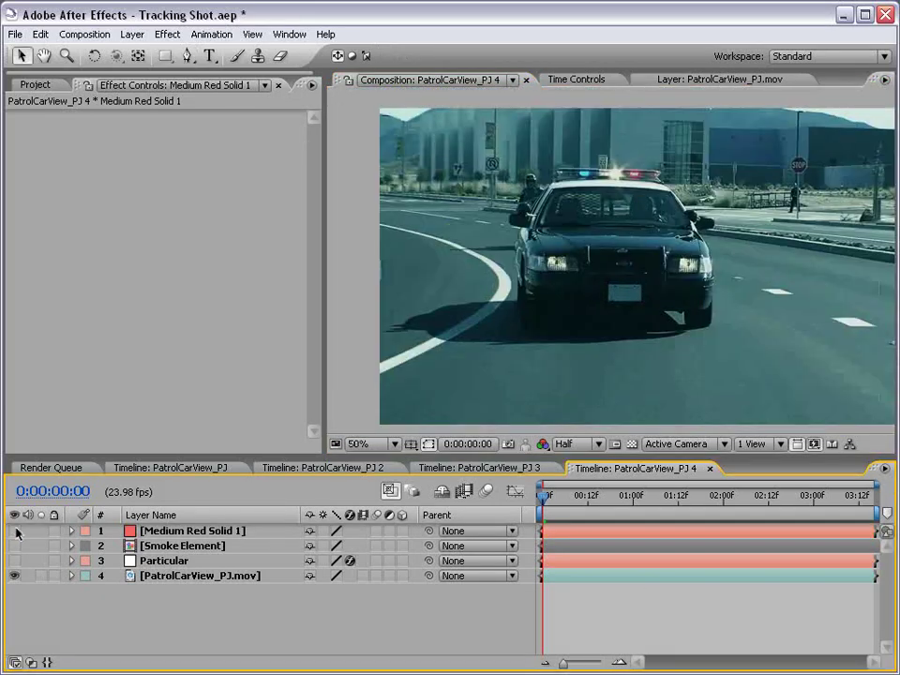
# Move Particular directly under the red solid and rename the solid 'matt'.
pyautogui.click(15, 531)
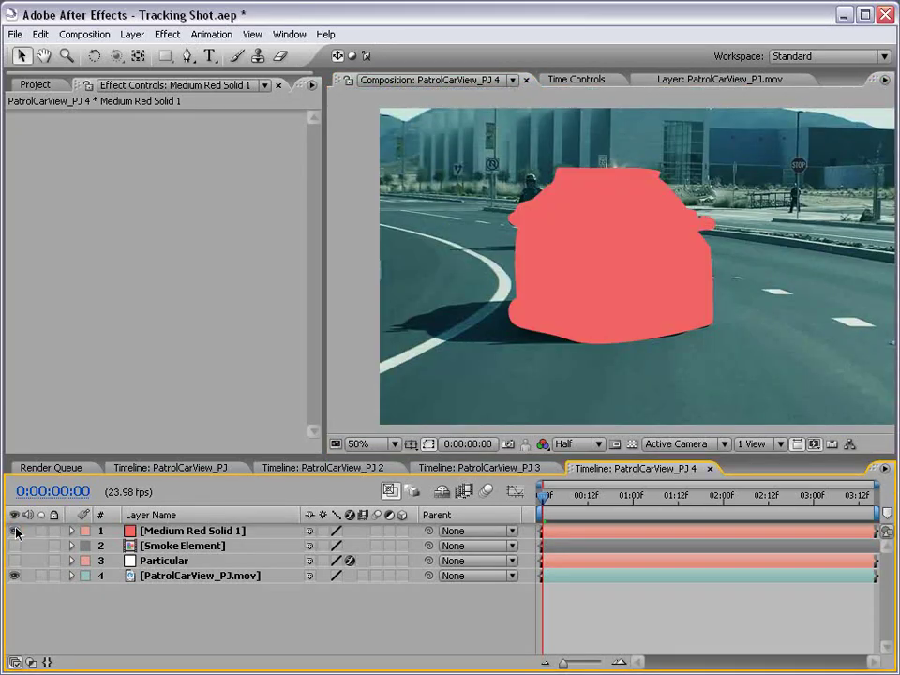
pyautogui.click(155, 561)
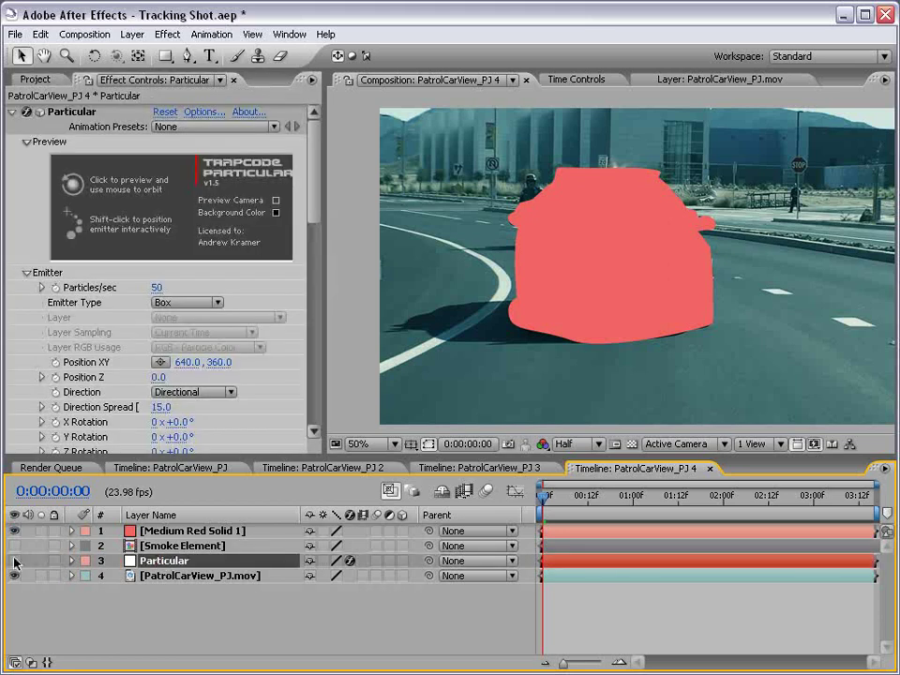
pyautogui.moveTo(164, 563); pyautogui.dragTo(164, 540)
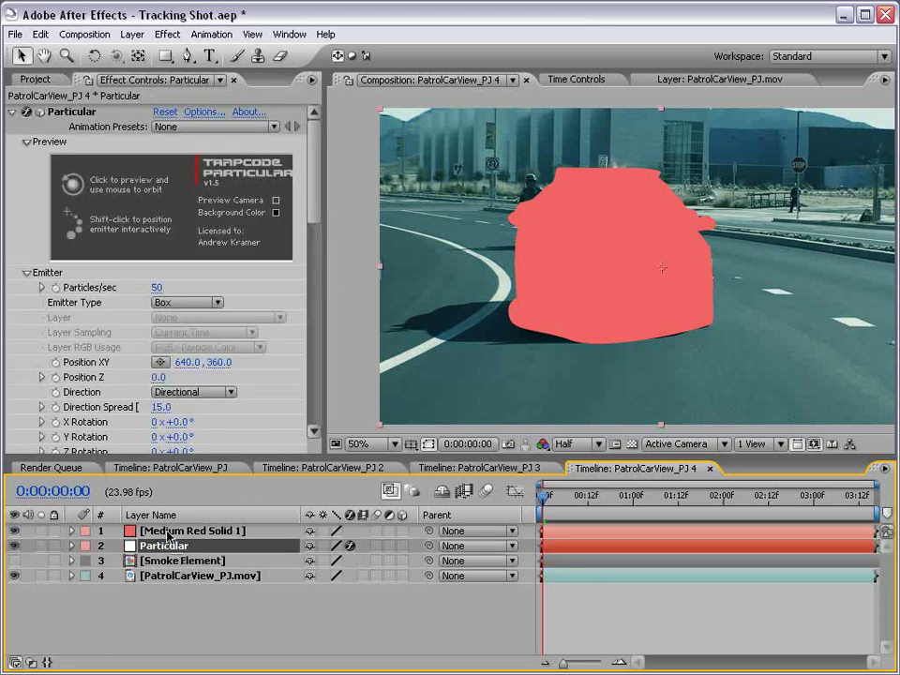
pyautogui.click(167, 531)
pyautogui.press('Return')
pyautogui.write('matt')
pyautogui.press('Return')
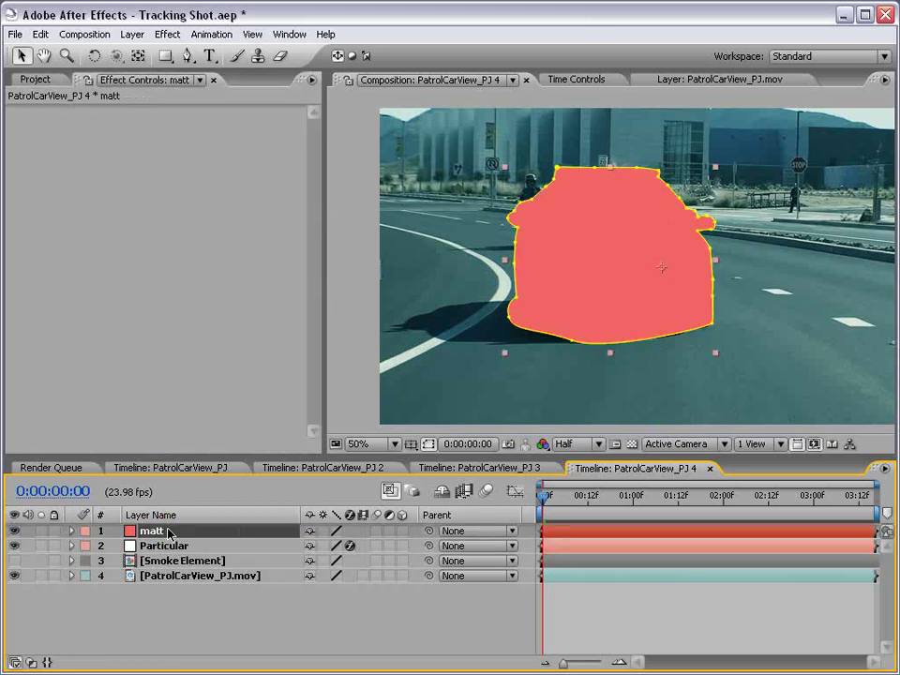
# Set Particular's Track Matte to Alpha Inverted Matte using the matt layer.
pyautogui.click(186, 548)
pyautogui.press('F4')
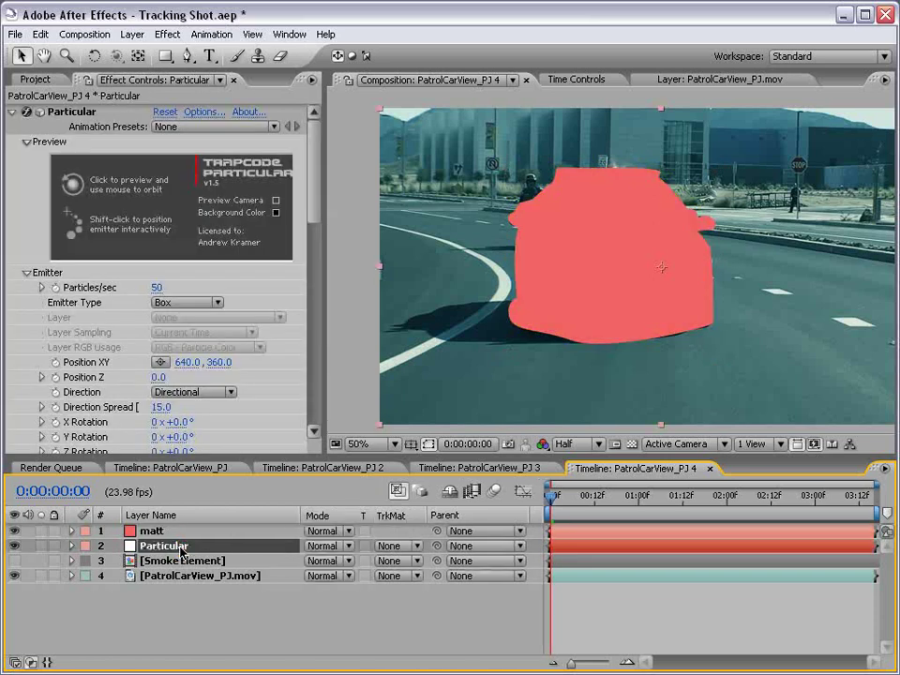
pyautogui.moveTo(579, 494)
pyautogui.mouseDown()
pyautogui.moveTo(616, 506)
pyautogui.moveTo(650, 495)
pyautogui.moveTo(619, 510)
pyautogui.mouseUp()
pyautogui.click(405, 546)
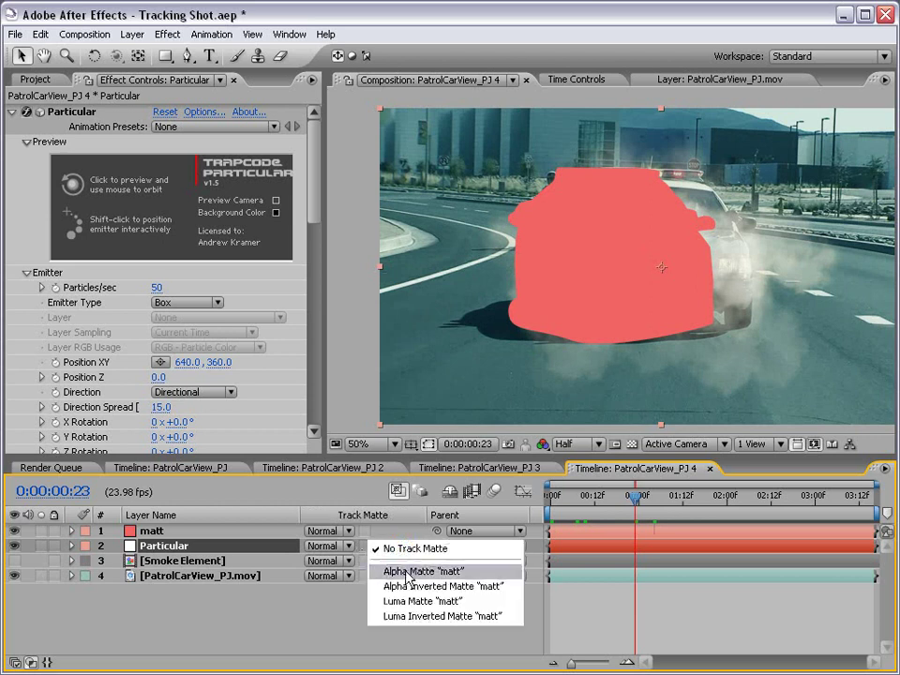
pyautogui.click(400, 586)
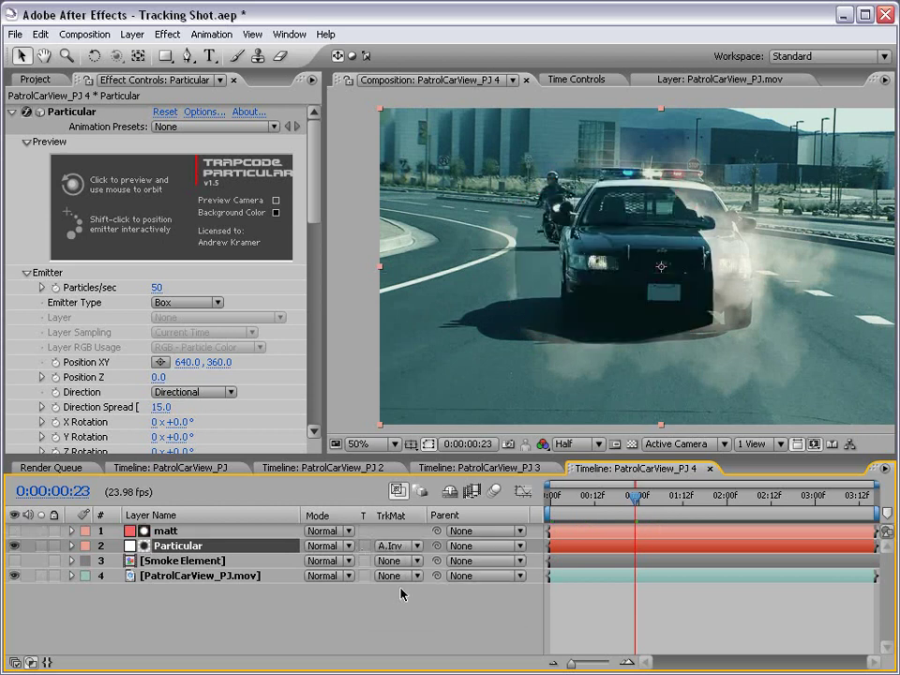
pyautogui.click(554, 508)
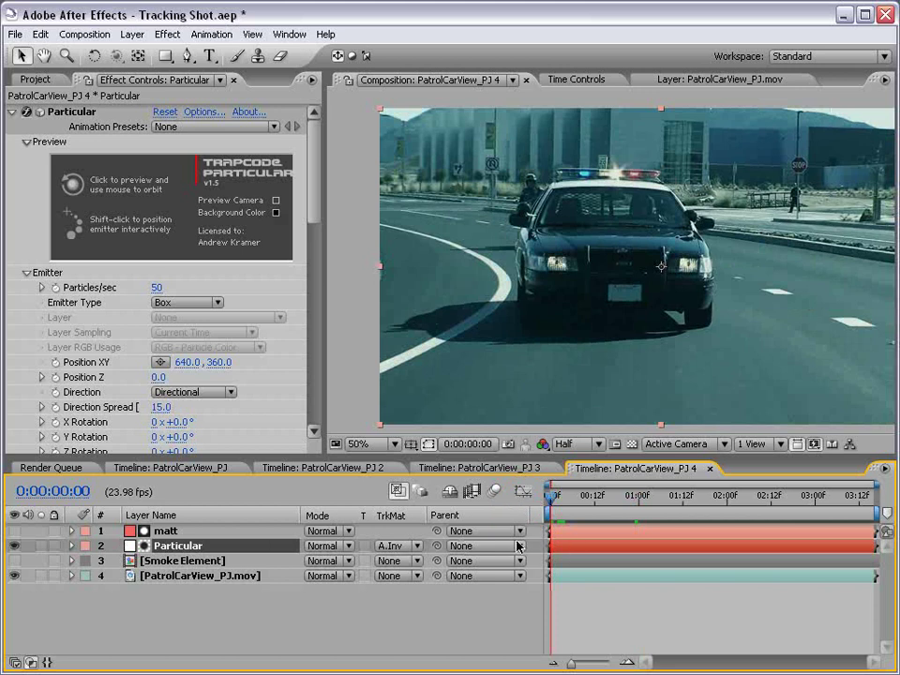
# Slide the Particular layer earlier in the timeline and scrub the opening frames to check the smoke.
pyautogui.moveTo(721, 551)
pyautogui.mouseDown()
pyautogui.moveTo(634, 548)
pyautogui.moveTo(697, 549)
pyautogui.mouseUp()
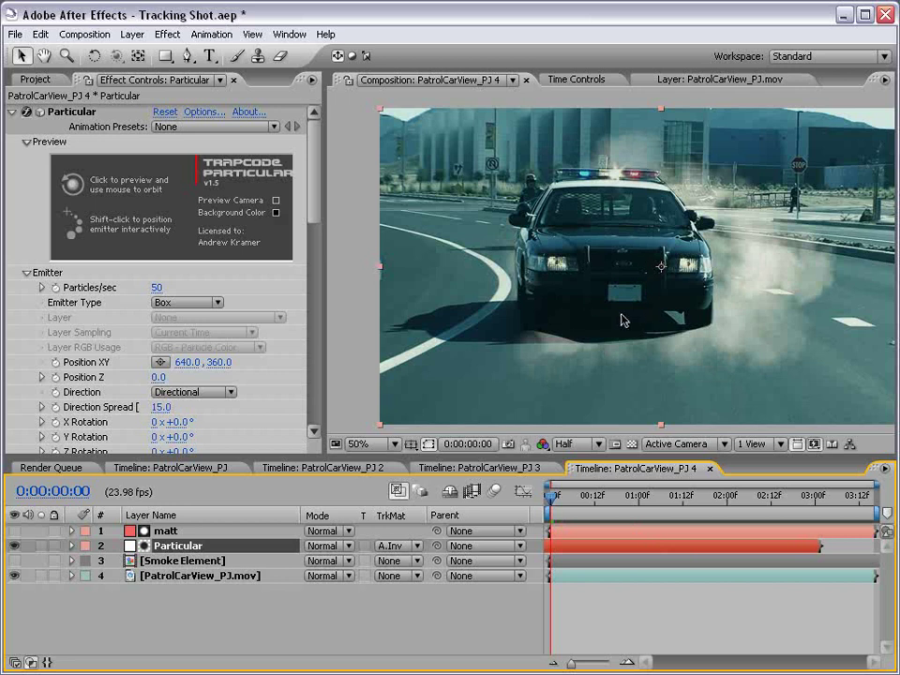
pyautogui.click(723, 312)
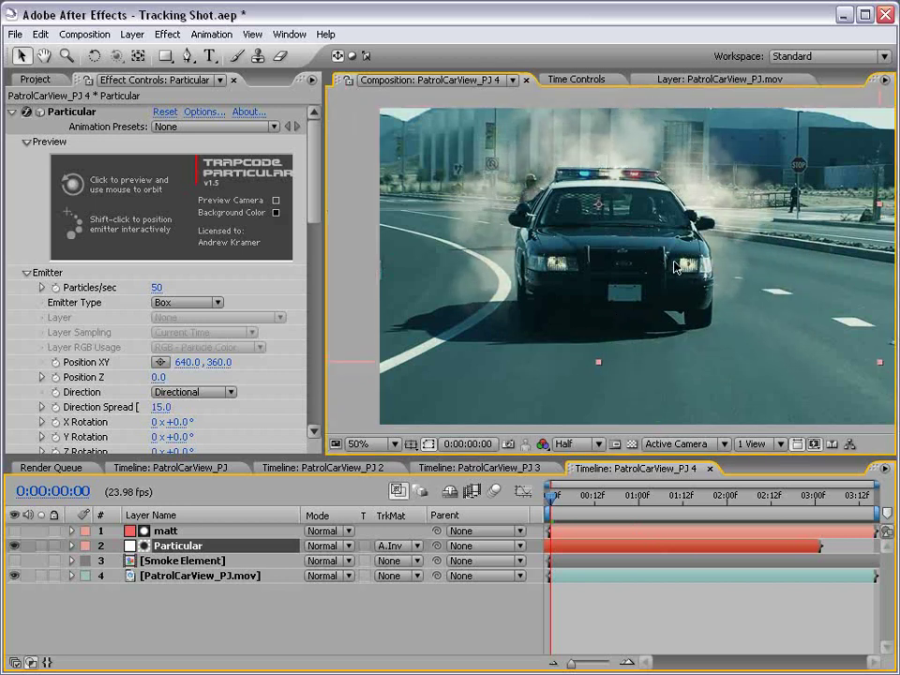
pyautogui.click(552, 511)
pyautogui.moveTo(552, 511)
pyautogui.mouseDown()
pyautogui.moveTo(610, 502)
pyautogui.moveTo(512, 504)
pyautogui.mouseUp()
pyautogui.click(208, 574)
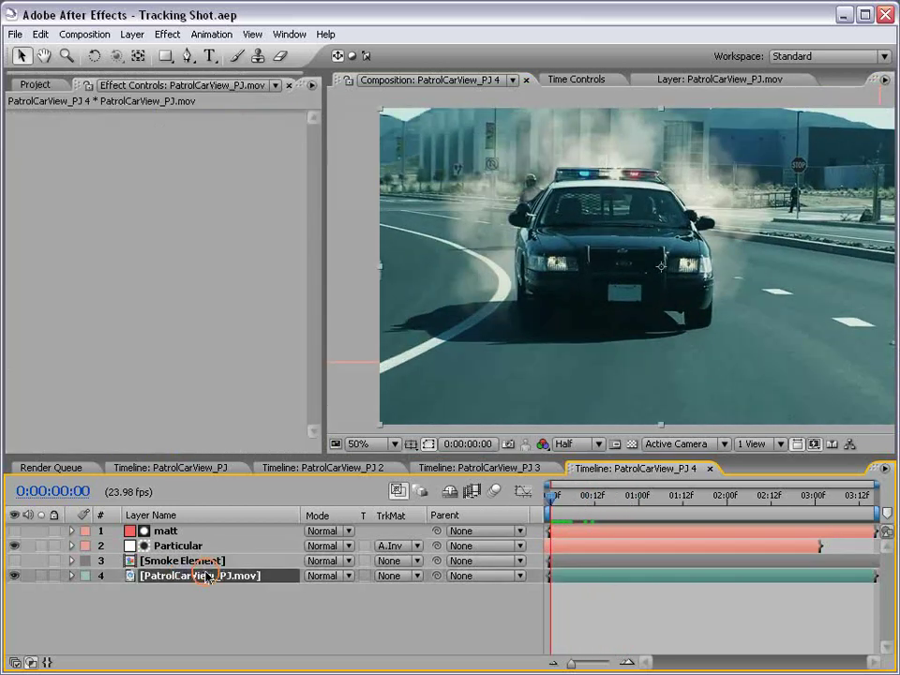
pyautogui.click(290, 34)
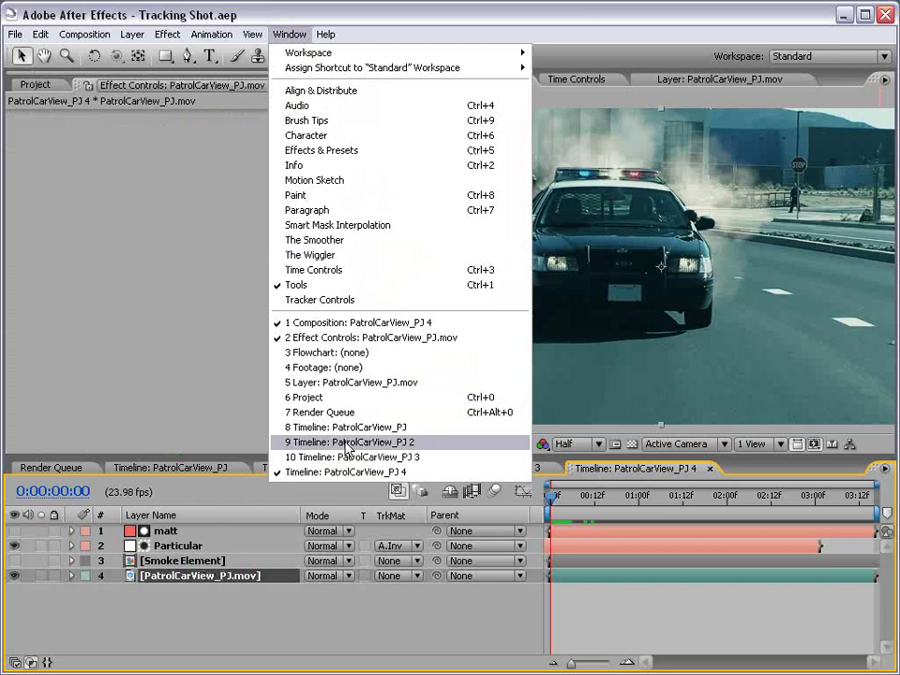
# Track a point on the licence-plate corner forward through the patrol car footage.
pyautogui.click(242, 299)
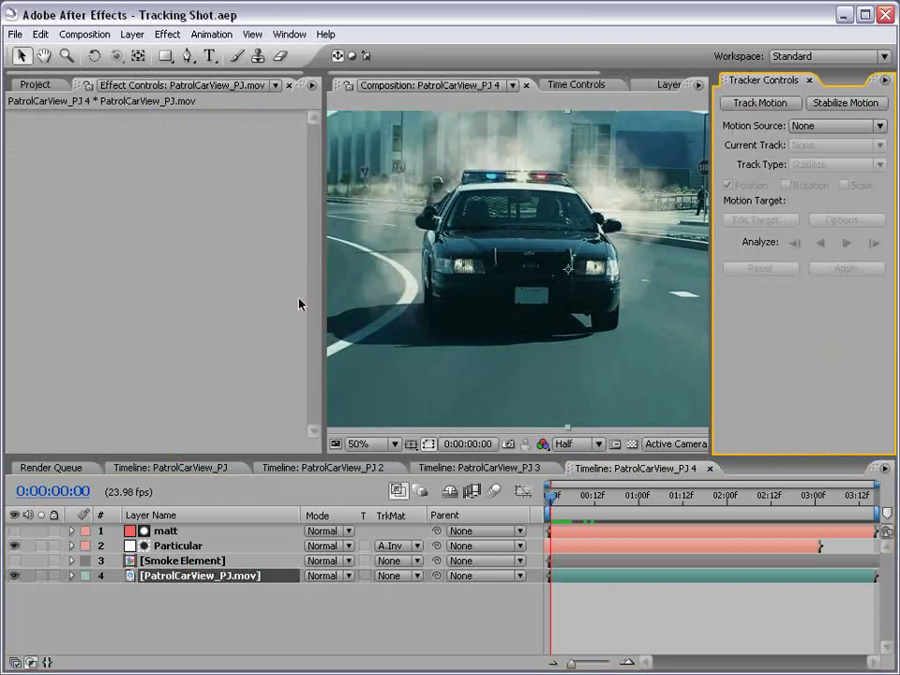
pyautogui.click(760, 103)
pyautogui.press('.')
pyautogui.moveTo(520, 296)
pyautogui.mouseDown()
pyautogui.moveTo(558, 239)
pyautogui.moveTo(493, 258)
pyautogui.moveTo(486, 275)
pyautogui.moveTo(570, 376)
pyautogui.mouseUp()
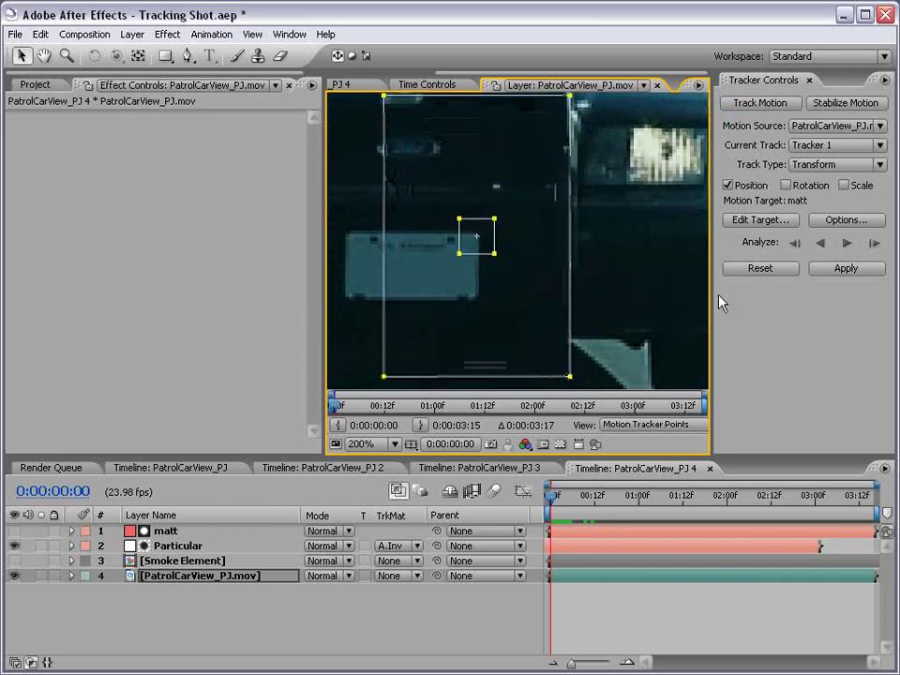
pyautogui.click(845, 244)
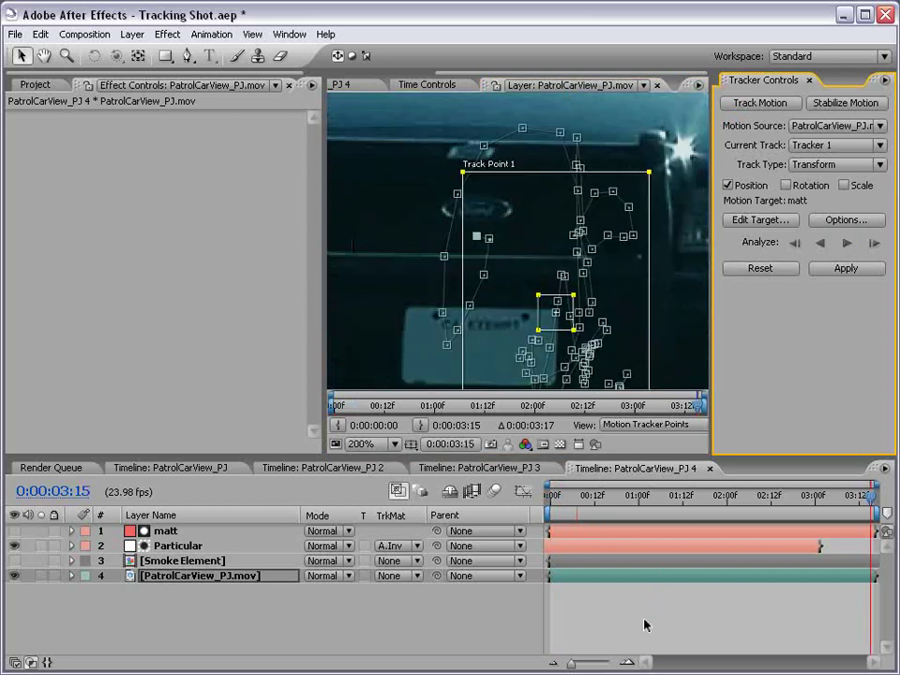
# Clear the layer selection and add a new Null 5 object layer.
pyautogui.click(647, 625)
pyautogui.click(631, 603)
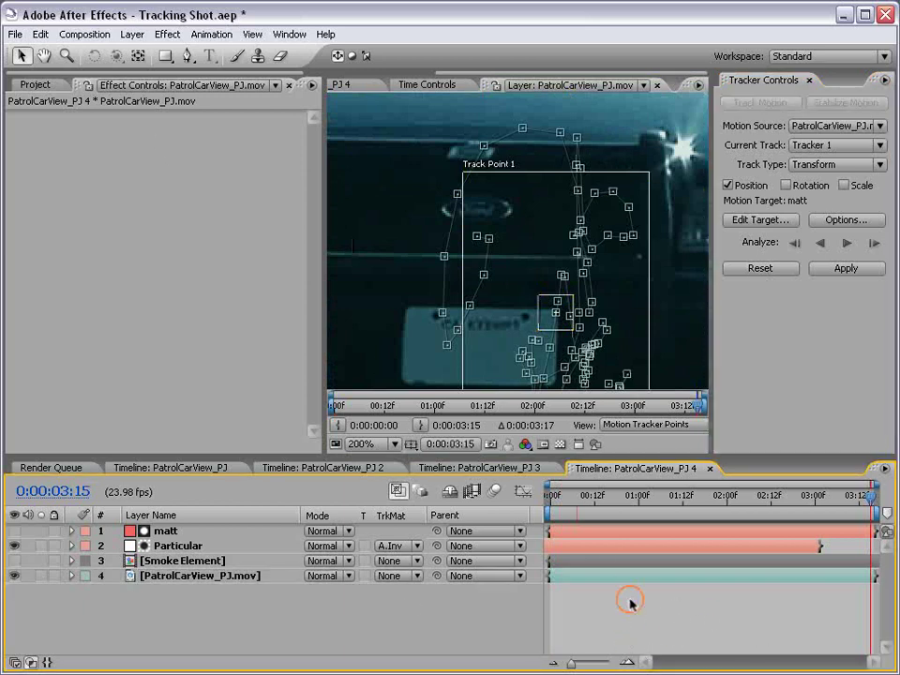
pyautogui.click(133, 34)
# Set the tracker's motion target to Null 5 and apply the tracking data.
pyautogui.click(379, 116)
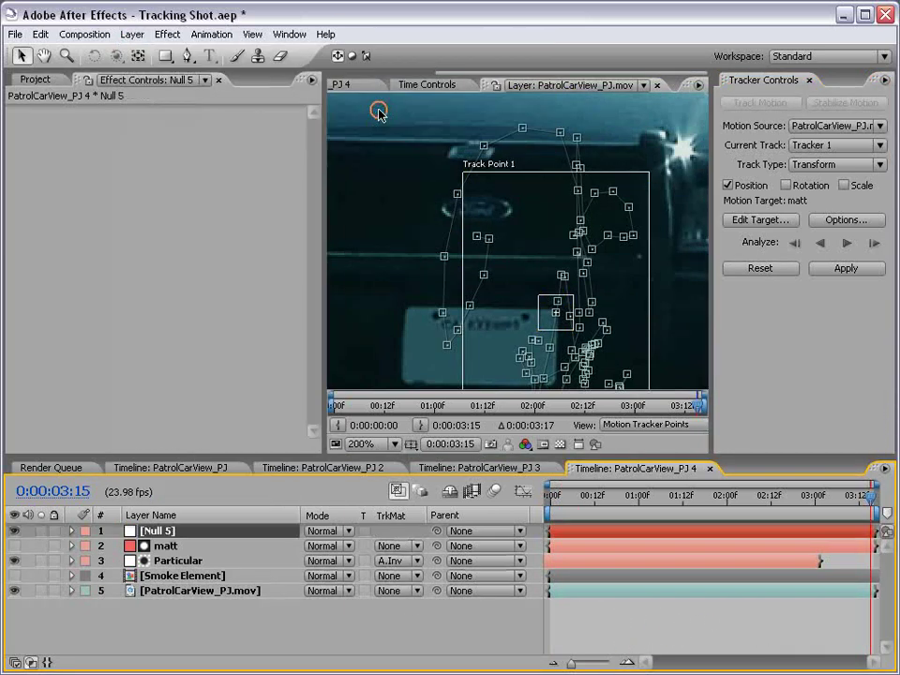
pyautogui.click(760, 221)
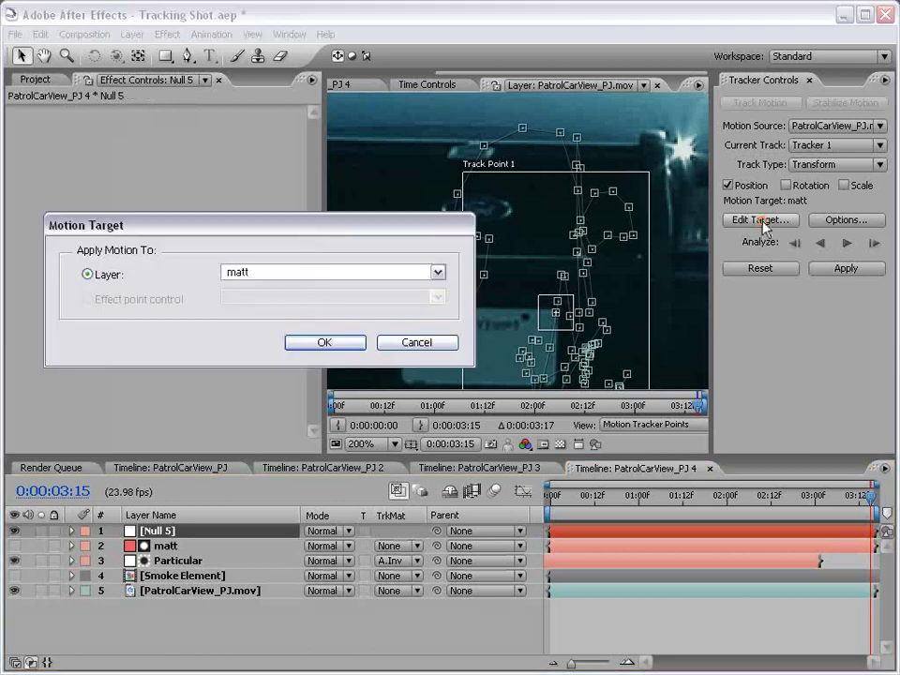
pyautogui.click(437, 272)
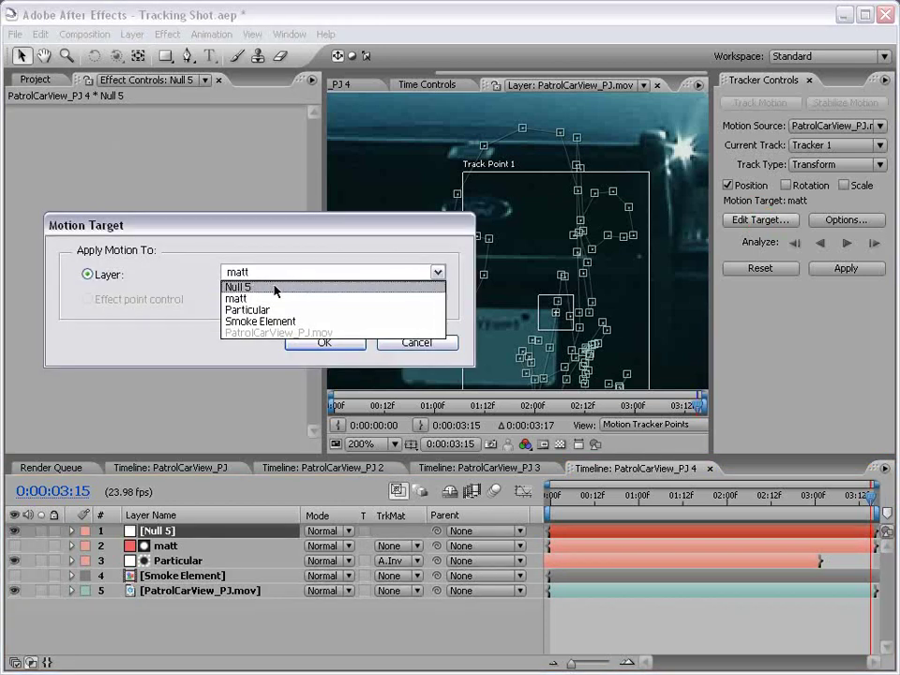
pyautogui.click(258, 286)
pyautogui.click(319, 342)
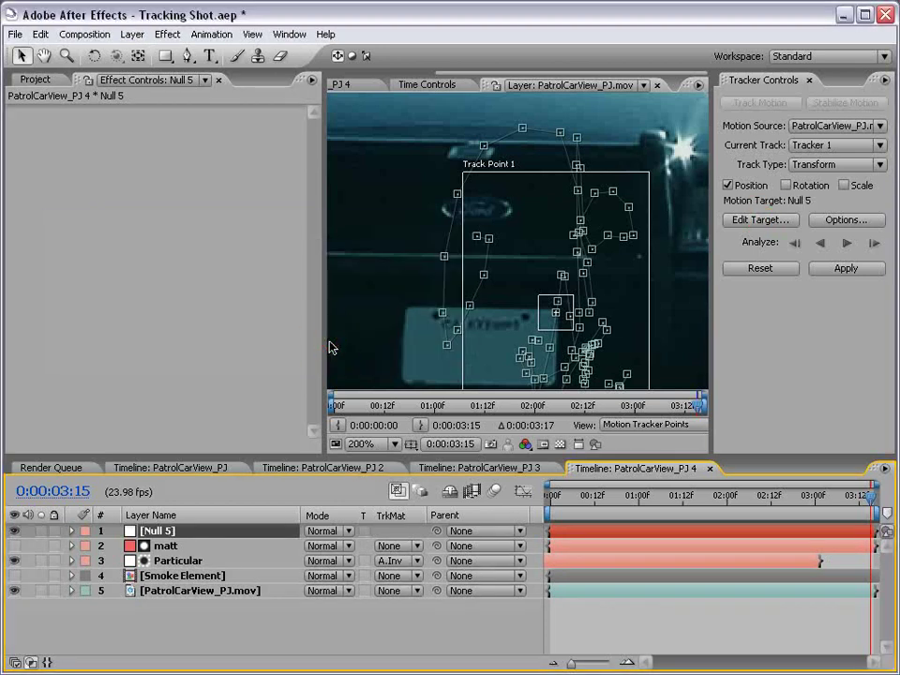
pyautogui.click(843, 269)
pyautogui.click(362, 375)
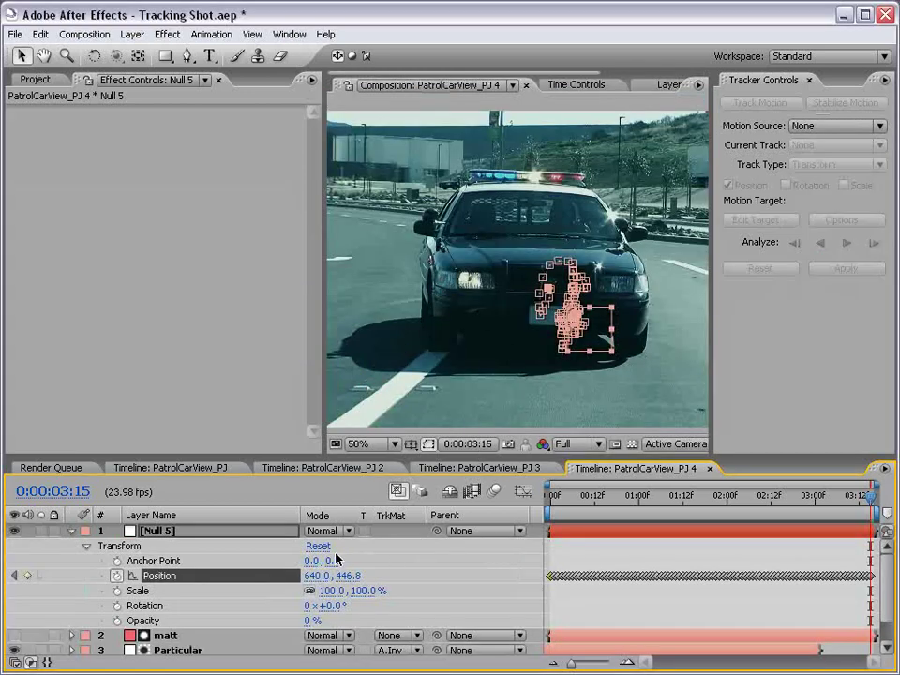
pyautogui.click(72, 531)
pyautogui.click(708, 623)
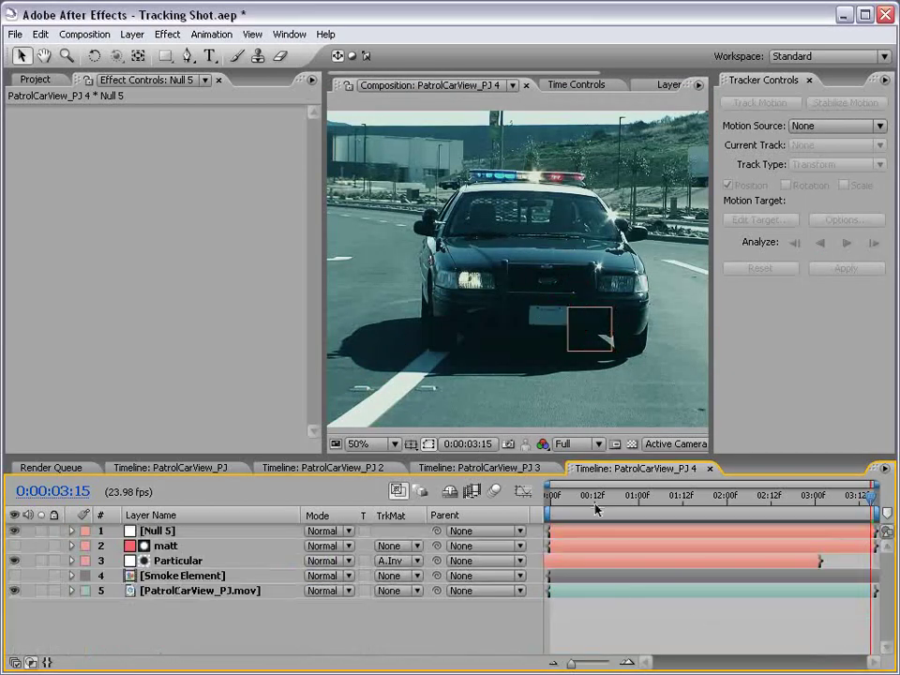
# At the first frame, parent both matt and Particular to Null 5.
pyautogui.click(593, 497)
pyautogui.press('Home')
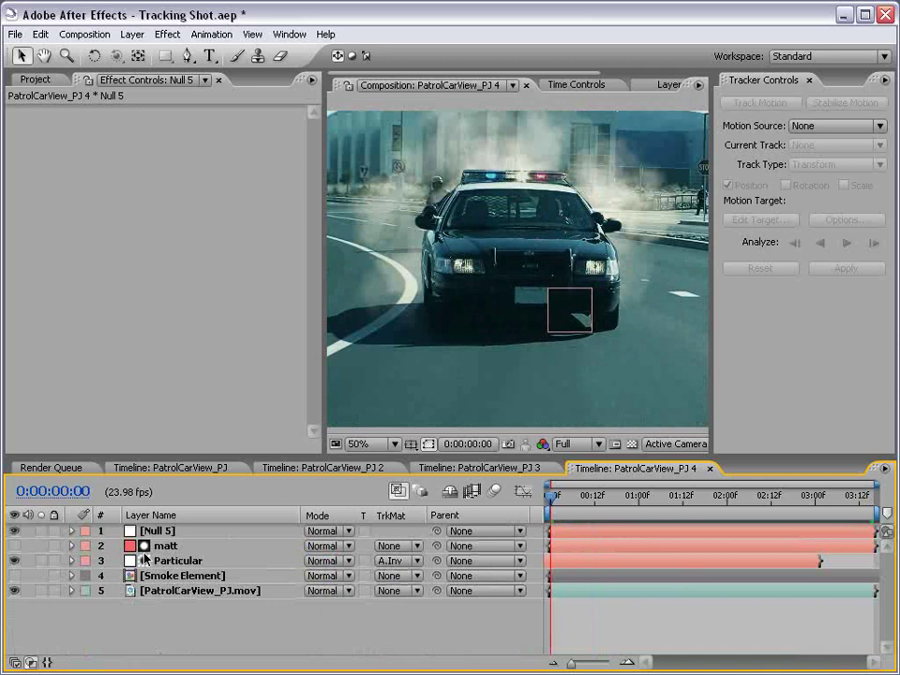
pyautogui.click(166, 548)
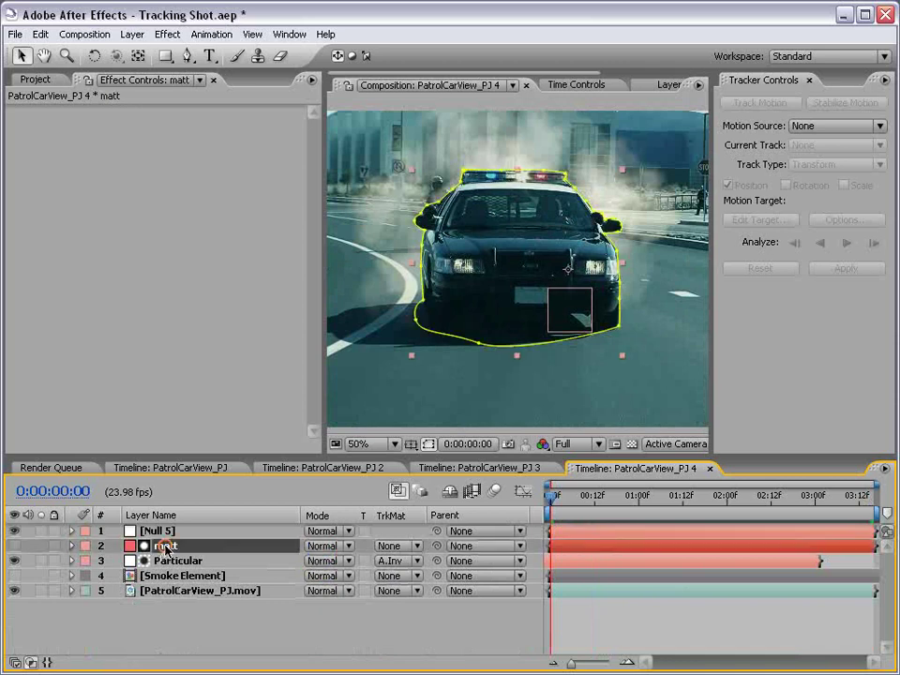
pyautogui.keyDown('ctrl'); pyautogui.click(168, 567); pyautogui.keyUp('ctrl')
pyautogui.moveTo(423, 553); pyautogui.dragTo(182, 533)
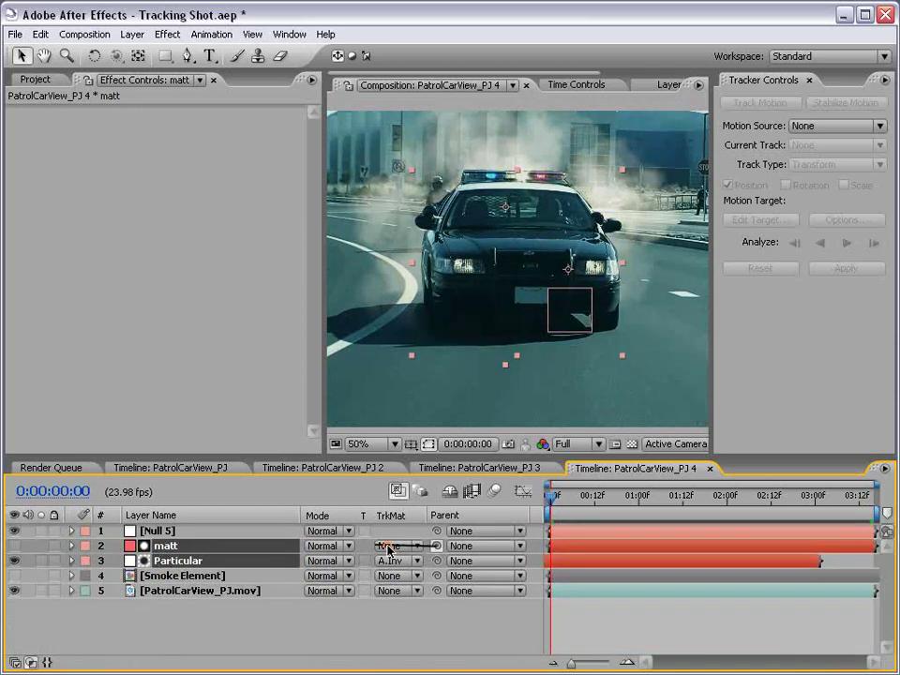
# Scrub through the clip to confirm the matte and smoke follow the car.
pyautogui.press('`')
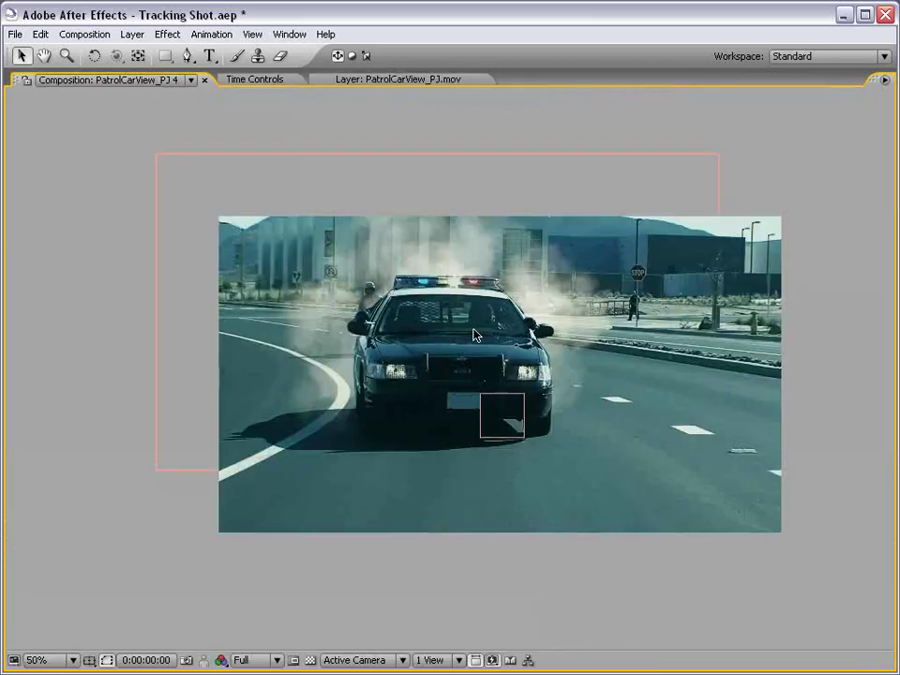
pyautogui.press('`')
pyautogui.click(558, 504)
pyautogui.moveTo(558, 504)
pyautogui.mouseDown()
pyautogui.moveTo(651, 504)
pyautogui.moveTo(640, 504)
pyautogui.mouseUp()
# Zoom the viewer to 100% on the car and set preview resolution to Half.
pyautogui.press('.')
pyautogui.moveTo(458, 185); pyautogui.dragTo(469, 198)
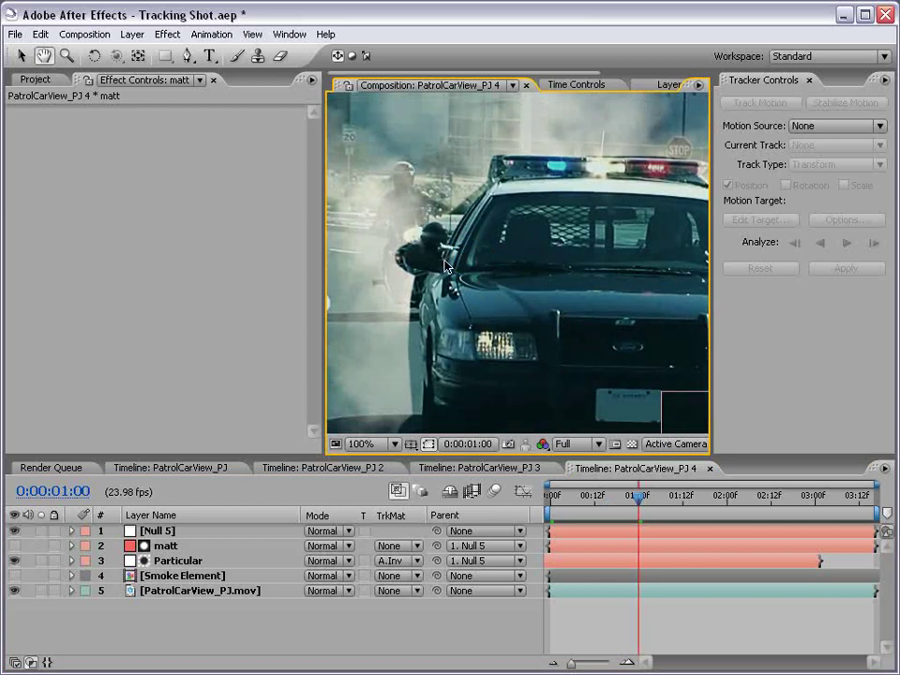
pyautogui.click(574, 444)
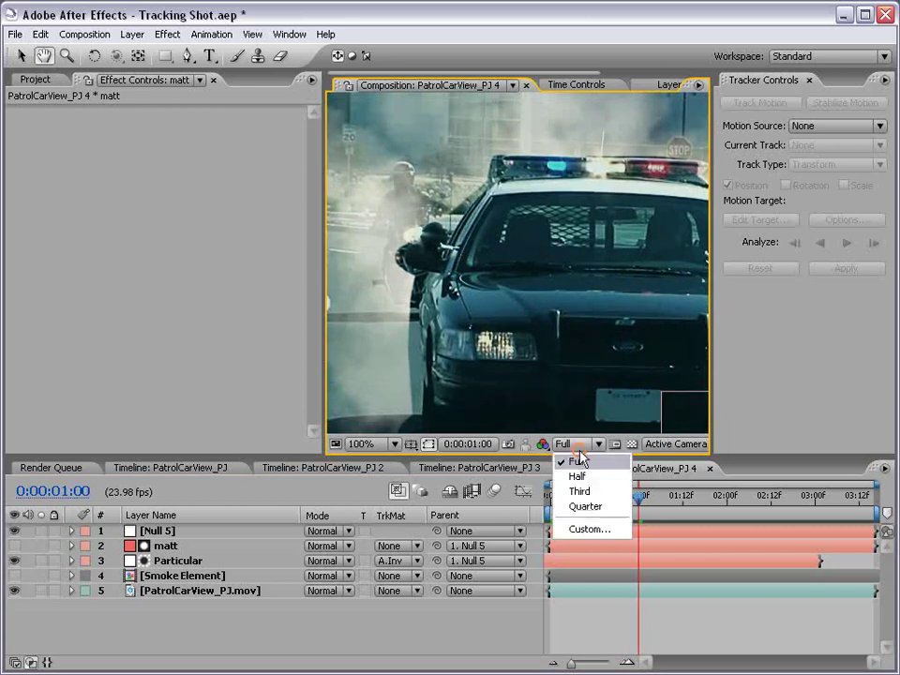
pyautogui.click(577, 475)
pyautogui.click(613, 599)
pyautogui.moveTo(567, 338); pyautogui.dragTo(553, 292)
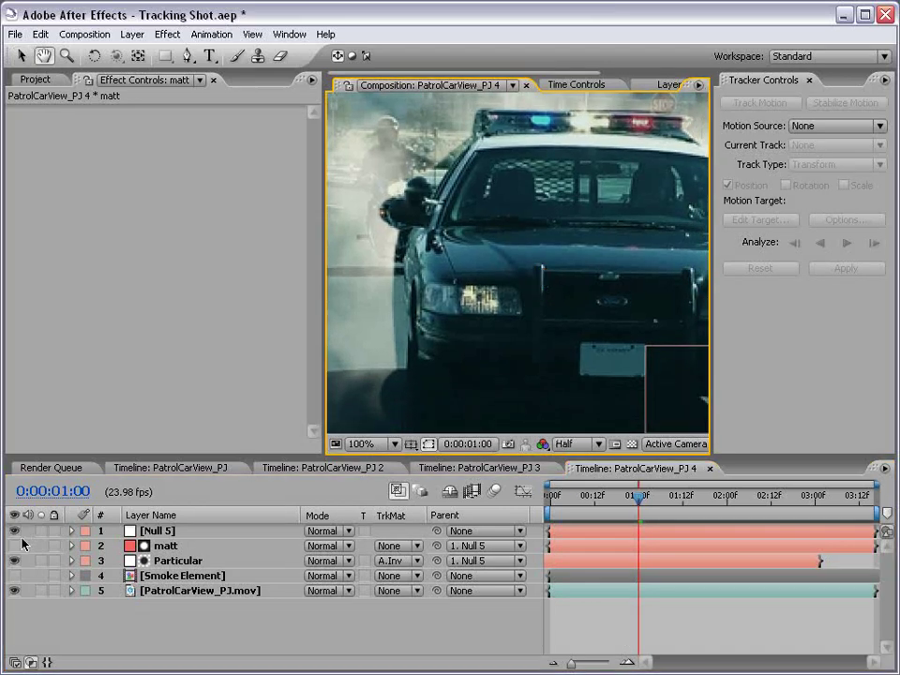
pyautogui.click(180, 548)
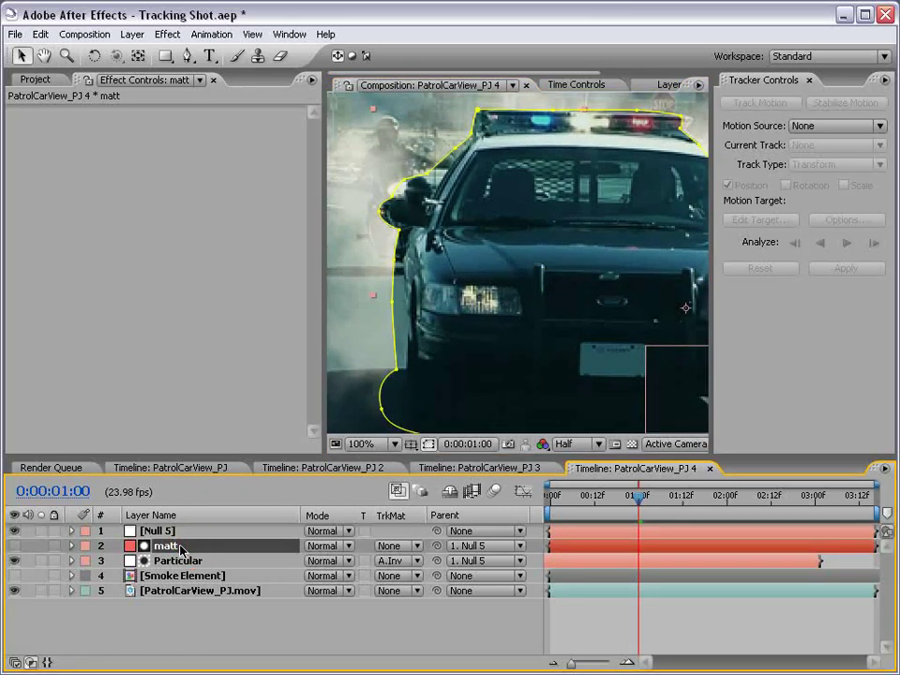
# Keyframe the matt Mask Shape at 01:00, then refit the mirror point at 01:10.
pyautogui.press('m')
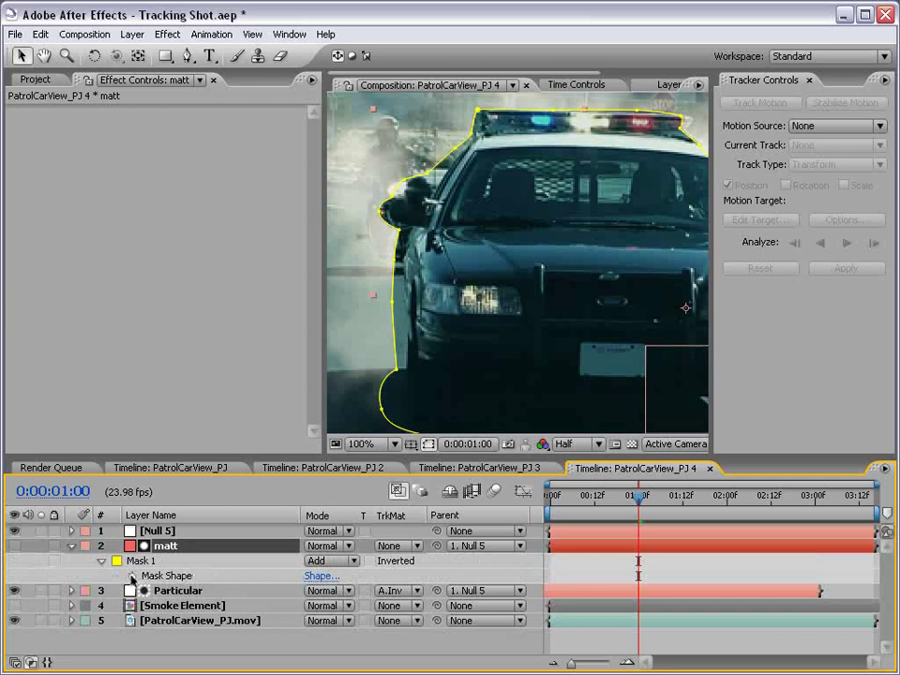
pyautogui.click(132, 576)
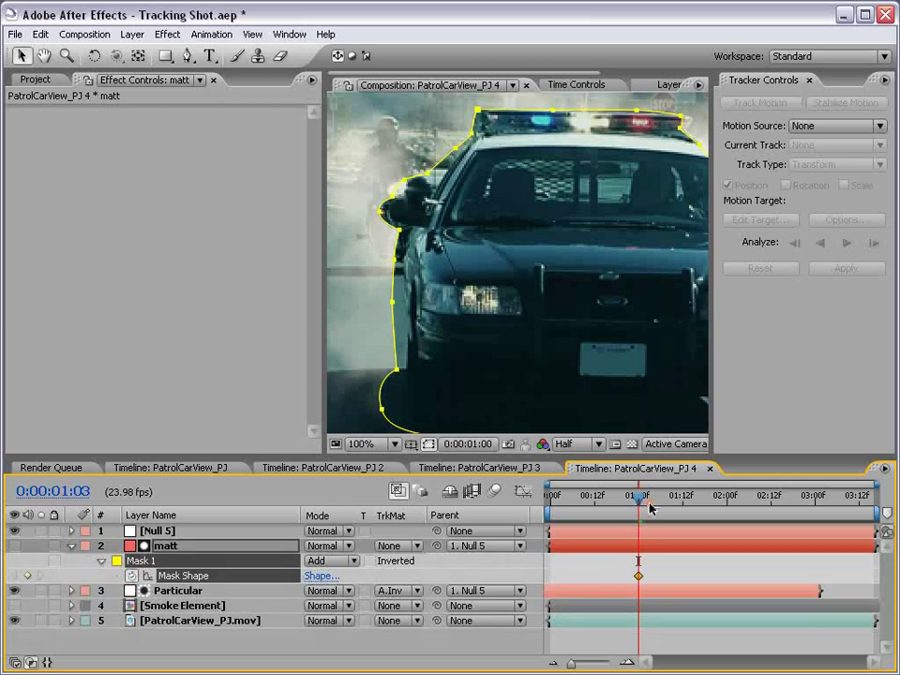
pyautogui.moveTo(650, 507); pyautogui.dragTo(672, 508)
pyautogui.press('h')
pyautogui.press('.')
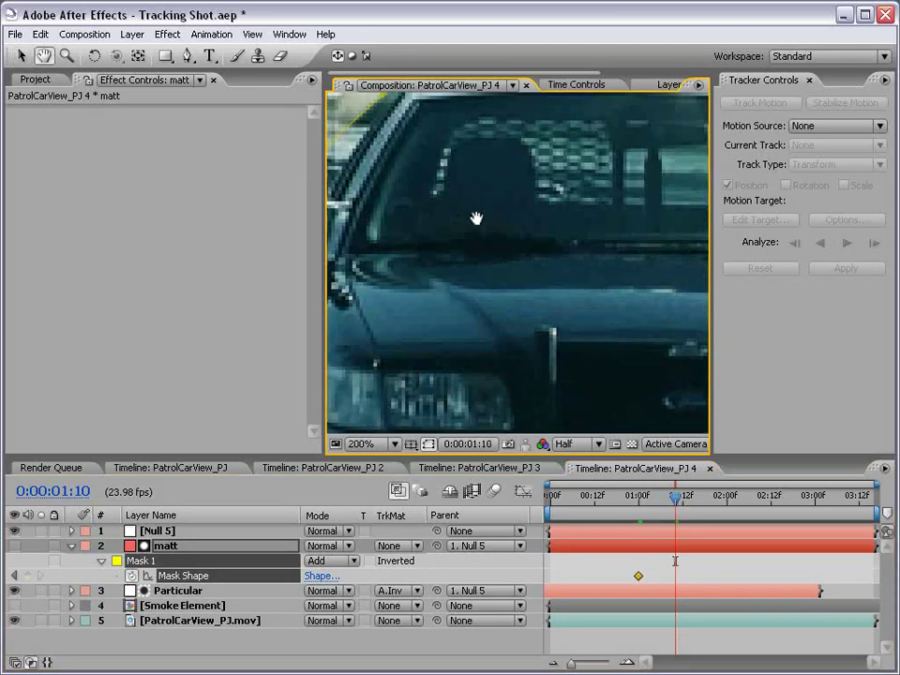
pyautogui.moveTo(476, 219); pyautogui.dragTo(635, 237)
pyautogui.click(683, 559)
pyautogui.press('v')
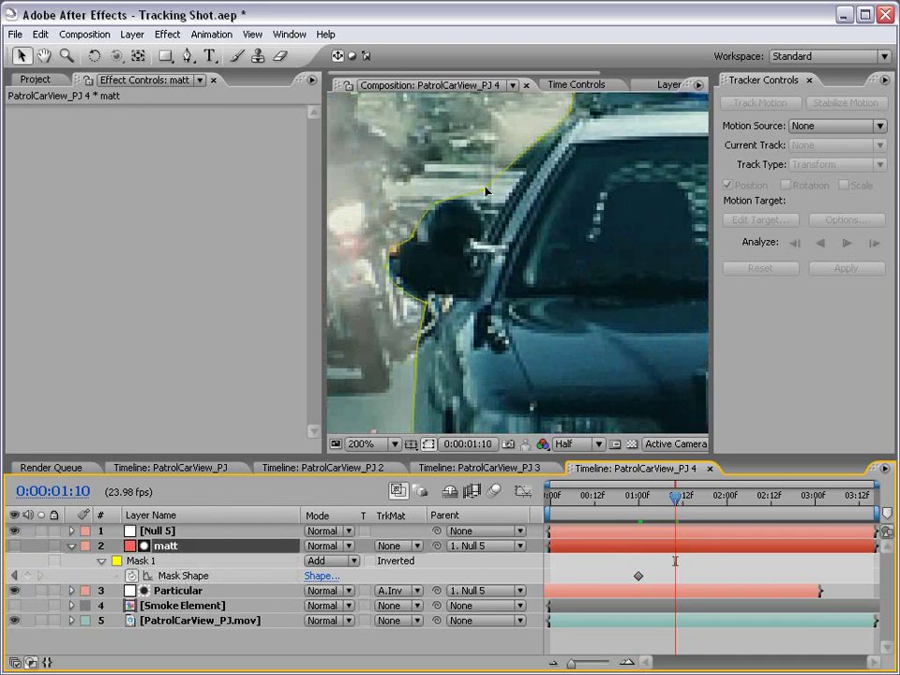
pyautogui.moveTo(485, 195); pyautogui.dragTo(485, 215)
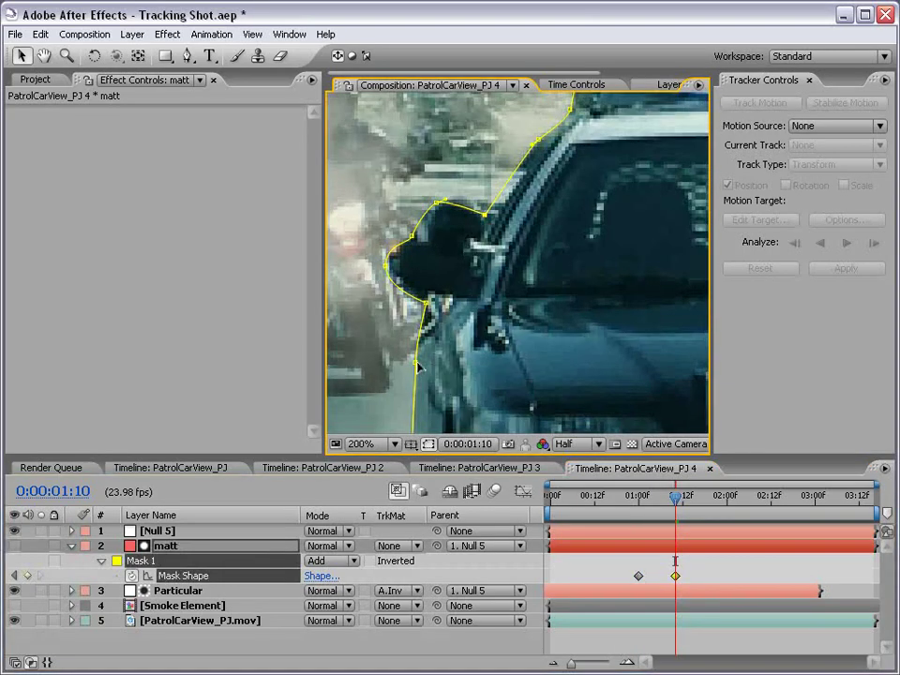
# Push out the light bar's right mask point and add a Mask Shape keyframe at 01:21.
pyautogui.moveTo(433, 369); pyautogui.dragTo(491, 301)
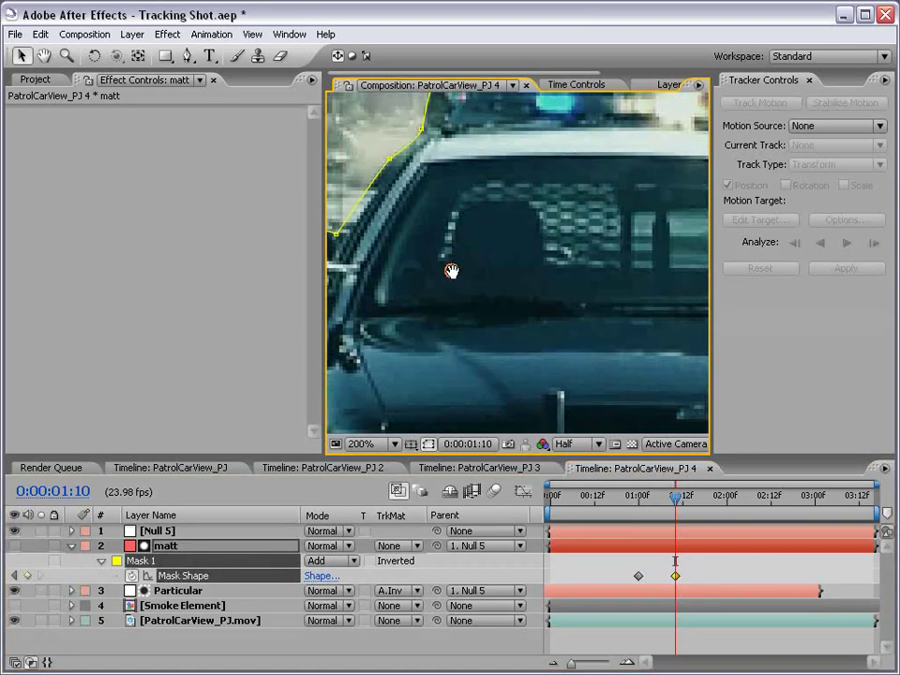
pyautogui.click(809, 79)
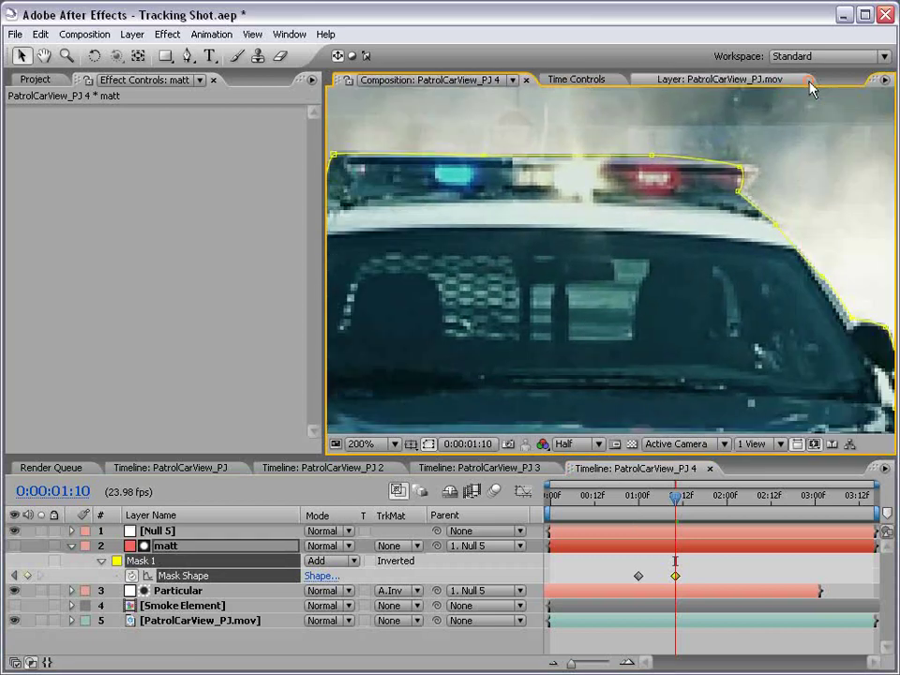
pyautogui.moveTo(764, 319); pyautogui.dragTo(685, 316)
pyautogui.moveTo(664, 167); pyautogui.dragTo(676, 163)
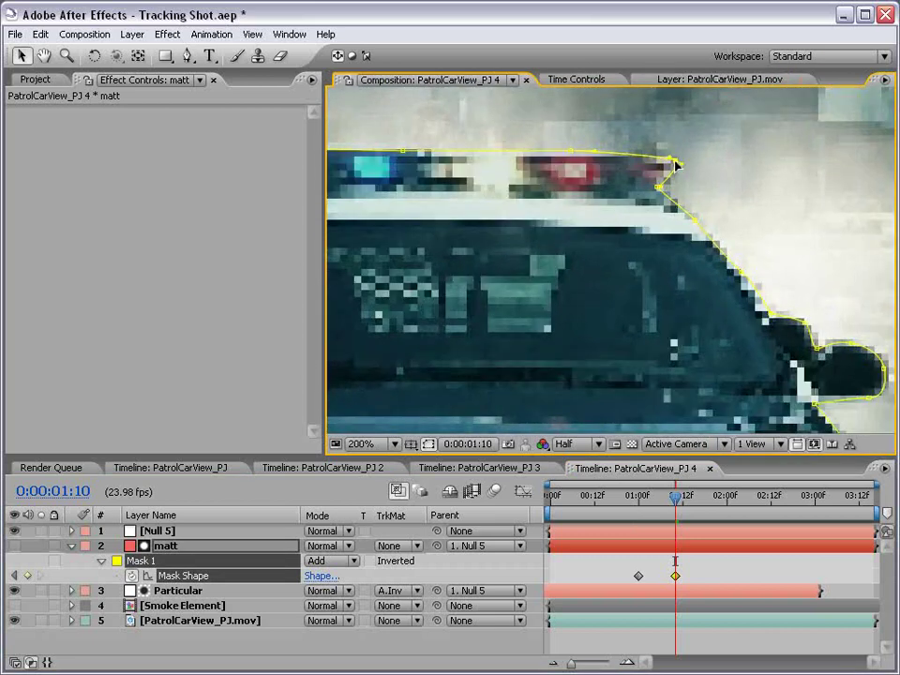
pyautogui.moveTo(724, 384); pyautogui.dragTo(623, 194)
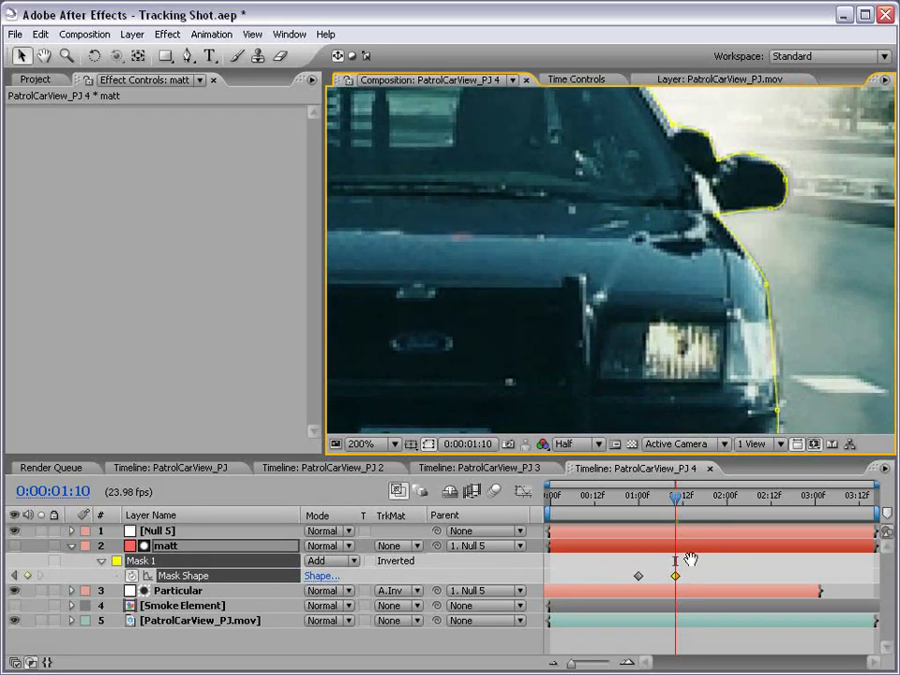
pyautogui.press('pagedown')
pyautogui.press('pagedown')
pyautogui.press('pagedown')
pyautogui.press('pagedown')
pyautogui.press('pagedown')
pyautogui.press('pagedown')
pyautogui.scroll(-1, 533, 242)
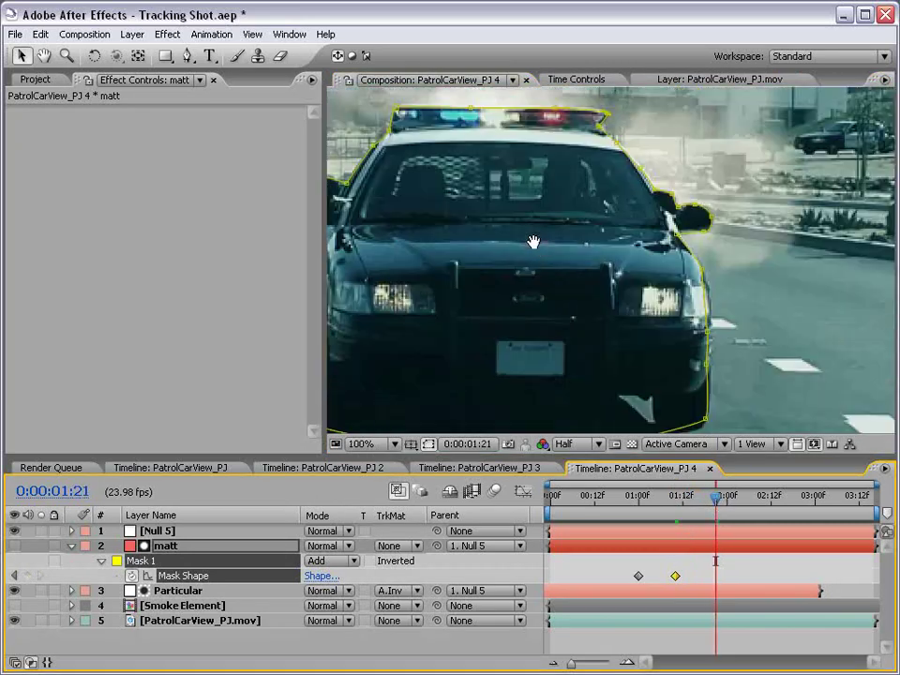
pyautogui.moveTo(533, 242)
pyautogui.mouseDown()
pyautogui.moveTo(592, 287)
pyautogui.moveTo(652, 238)
pyautogui.mouseUp()
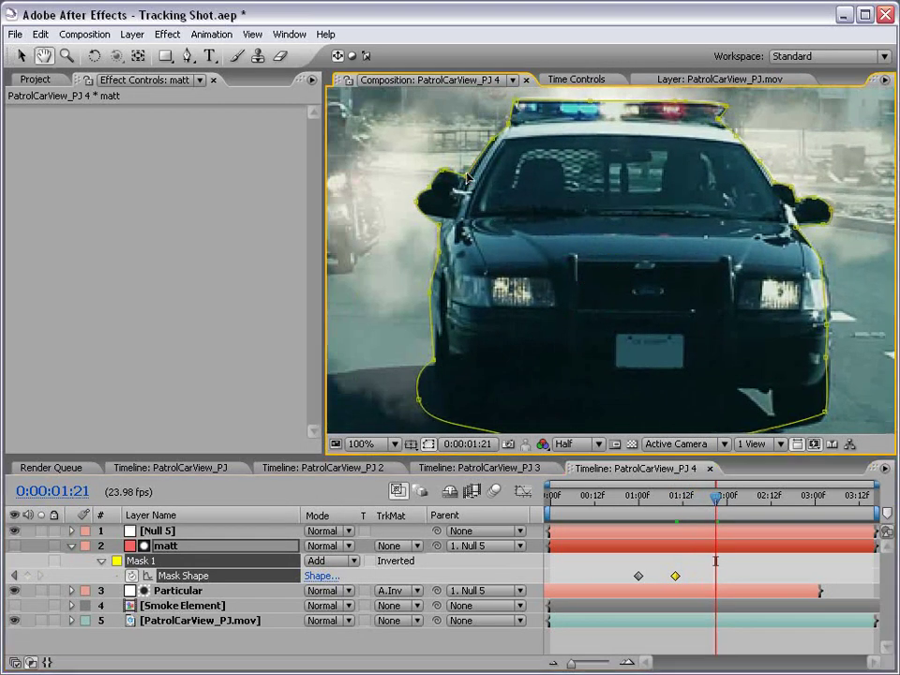
pyautogui.hotkey('alt', 'shift', 'm')
# At 02:11, free-transform the mask larger and nudge it up to fit the car.
pyautogui.moveTo(749, 500); pyautogui.dragTo(767, 500)
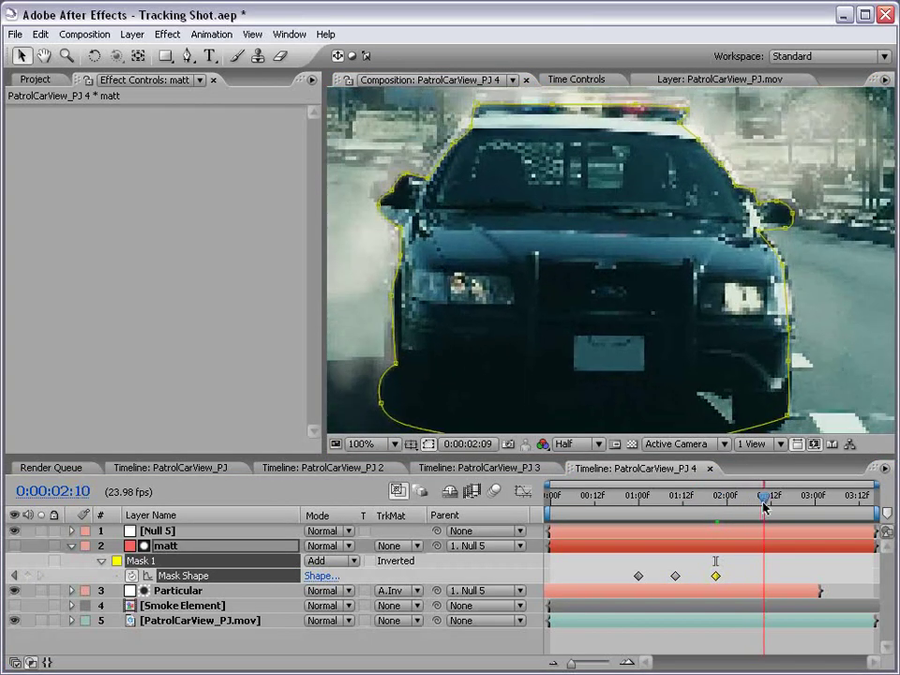
pyautogui.doubleClick(472, 140)
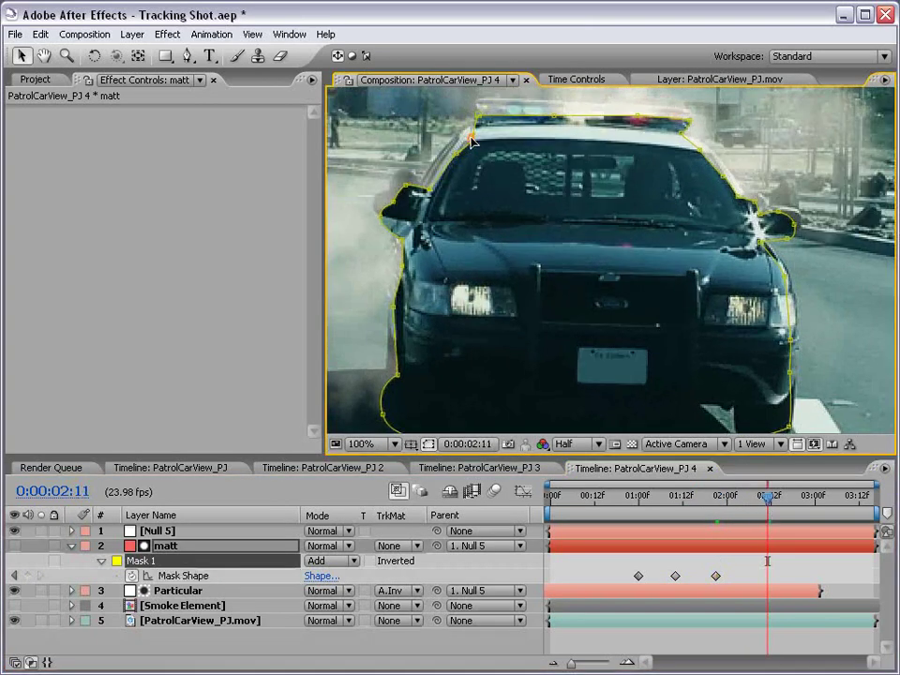
pyautogui.moveTo(374, 112); pyautogui.dragTo(367, 108)
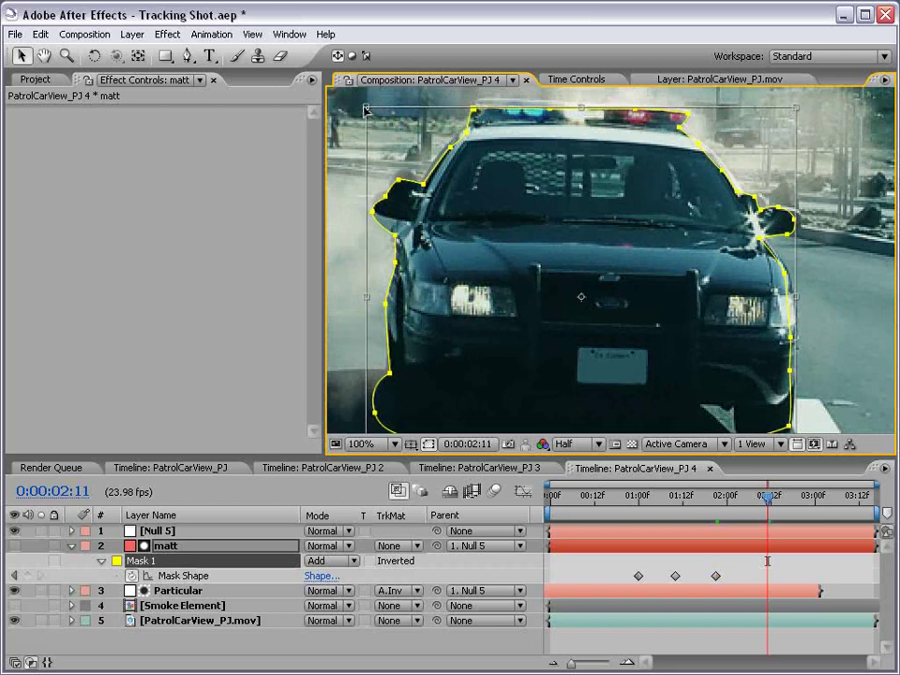
pyautogui.moveTo(450, 148); pyautogui.dragTo(450, 141)
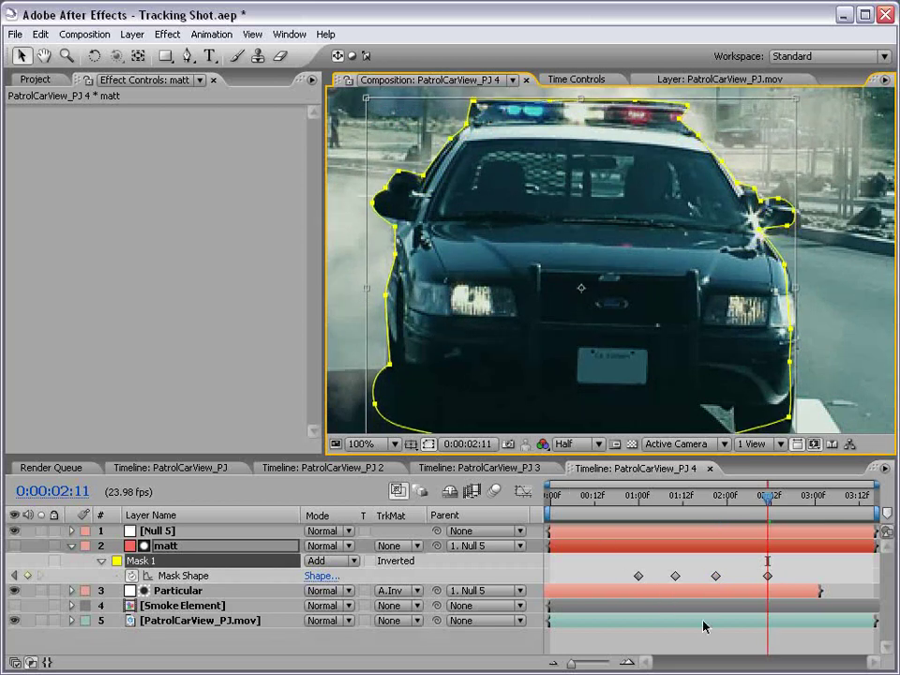
# At 02:22, free-transform the mask wider to cover the car's left side.
pyautogui.moveTo(767, 495); pyautogui.dragTo(810, 498)
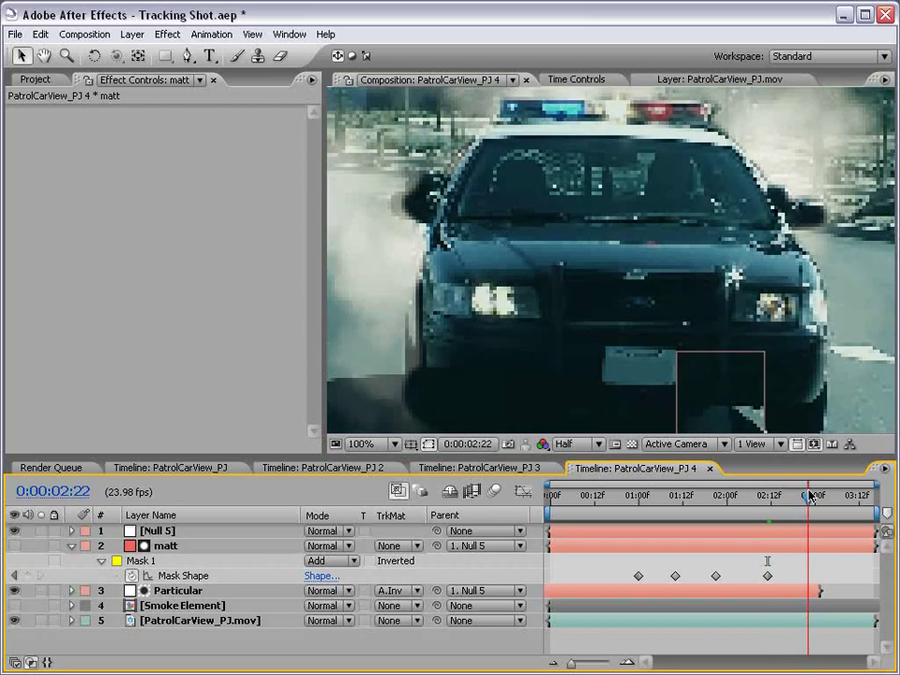
pyautogui.click(800, 548)
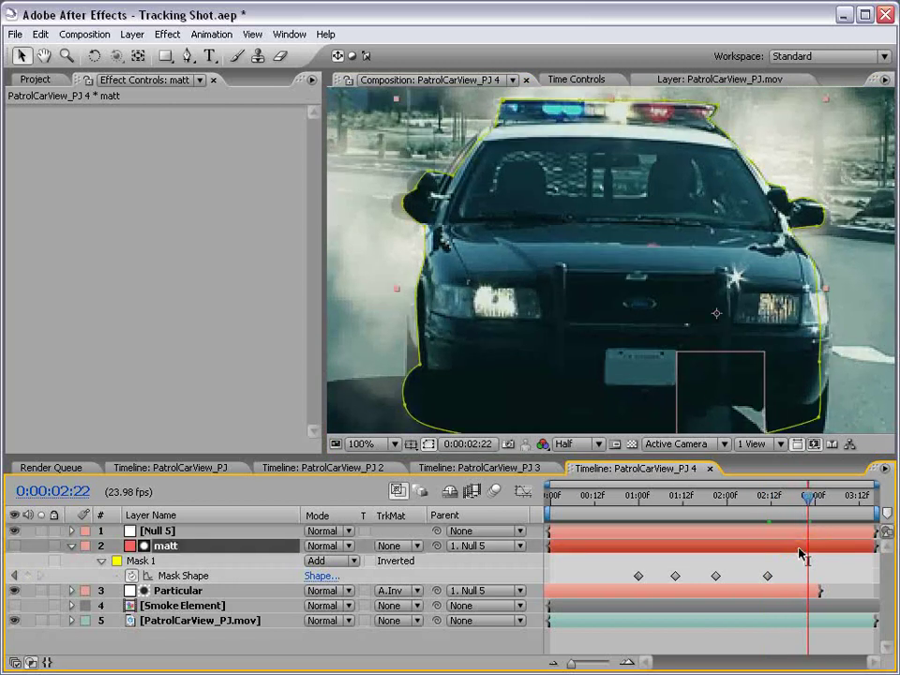
pyautogui.click(418, 187)
pyautogui.doubleClick(419, 186)
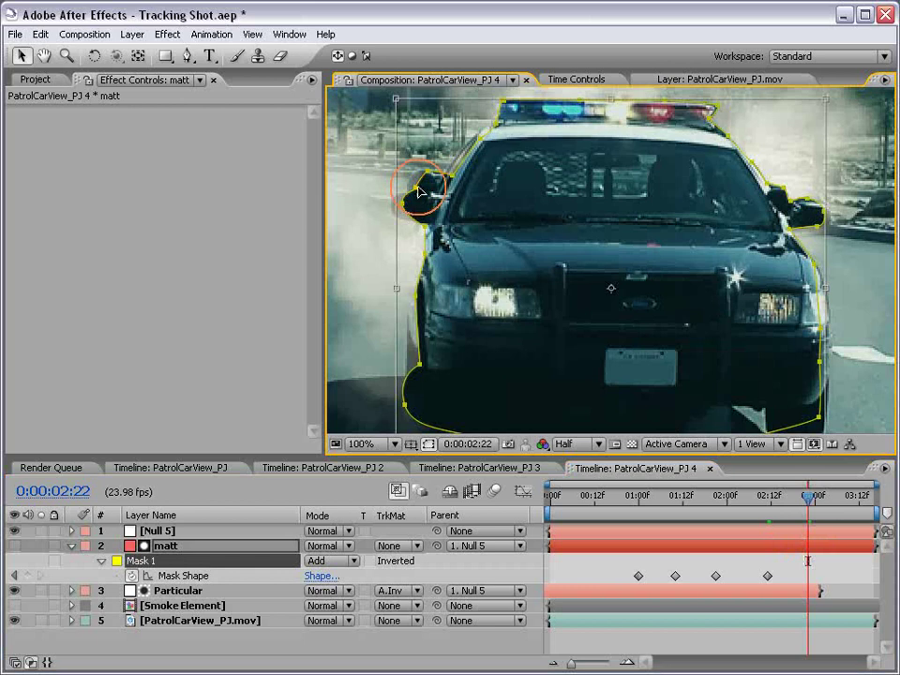
pyautogui.moveTo(394, 292); pyautogui.dragTo(383, 289)
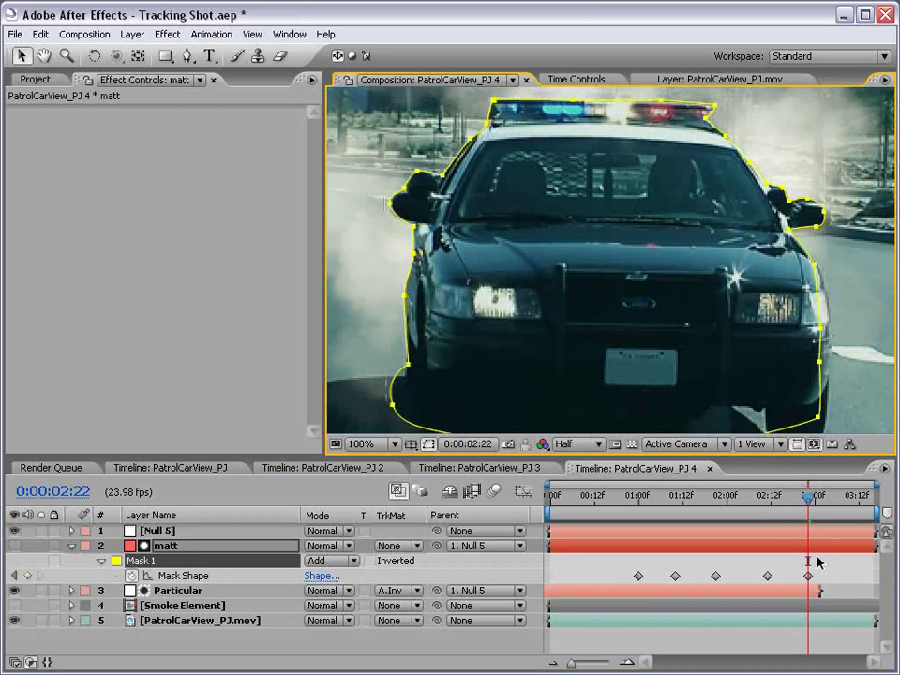
pyautogui.click(838, 651)
pyautogui.click(820, 330)
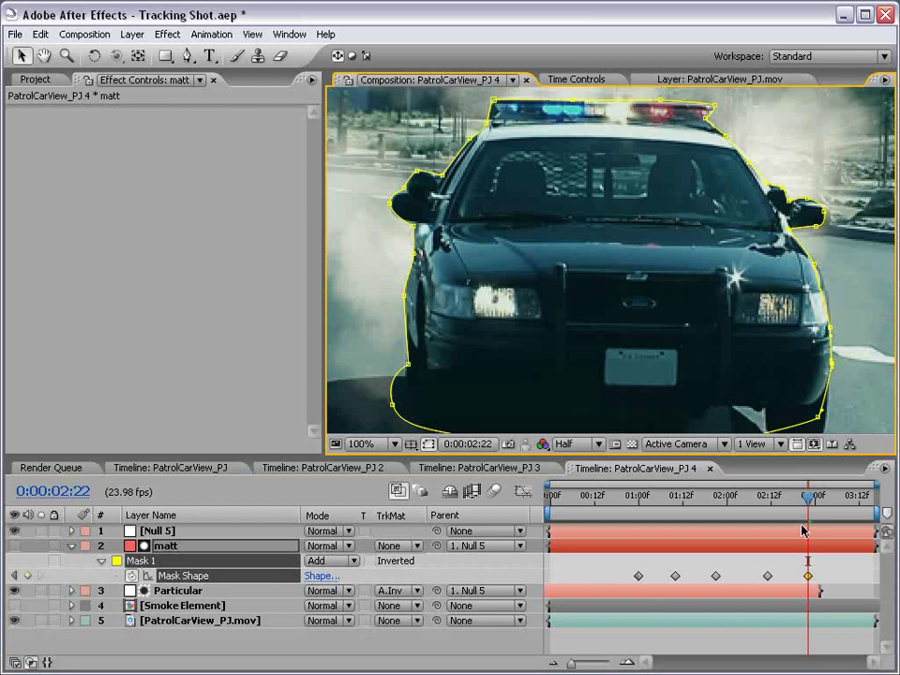
# Scale the mask up to fit the car at a later frame, then recheck its early fit.
pyautogui.moveTo(810, 495); pyautogui.dragTo(849, 498)
pyautogui.doubleClick(405, 214)
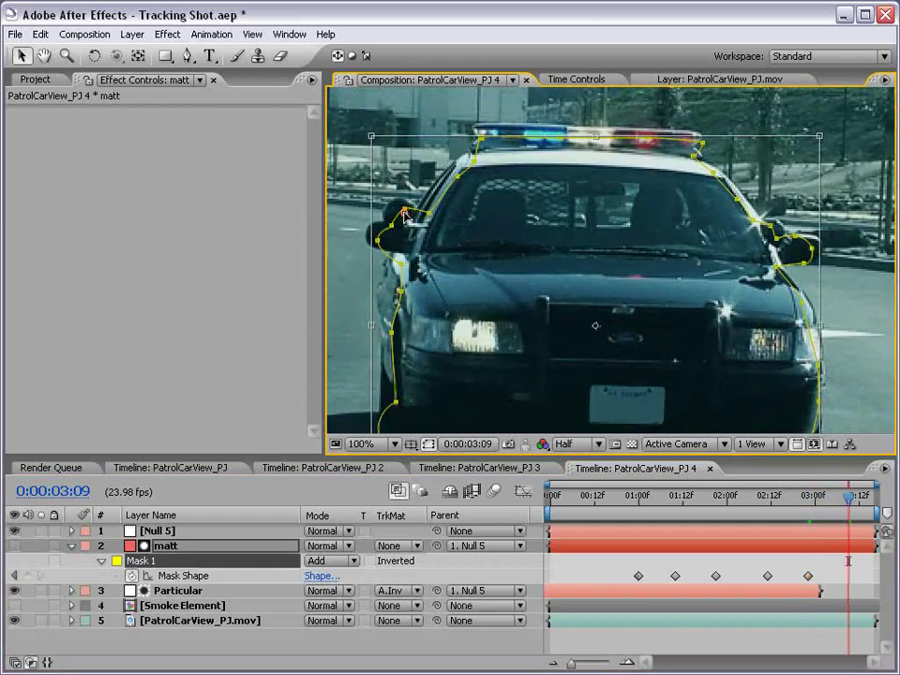
pyautogui.moveTo(373, 138); pyautogui.dragTo(359, 126)
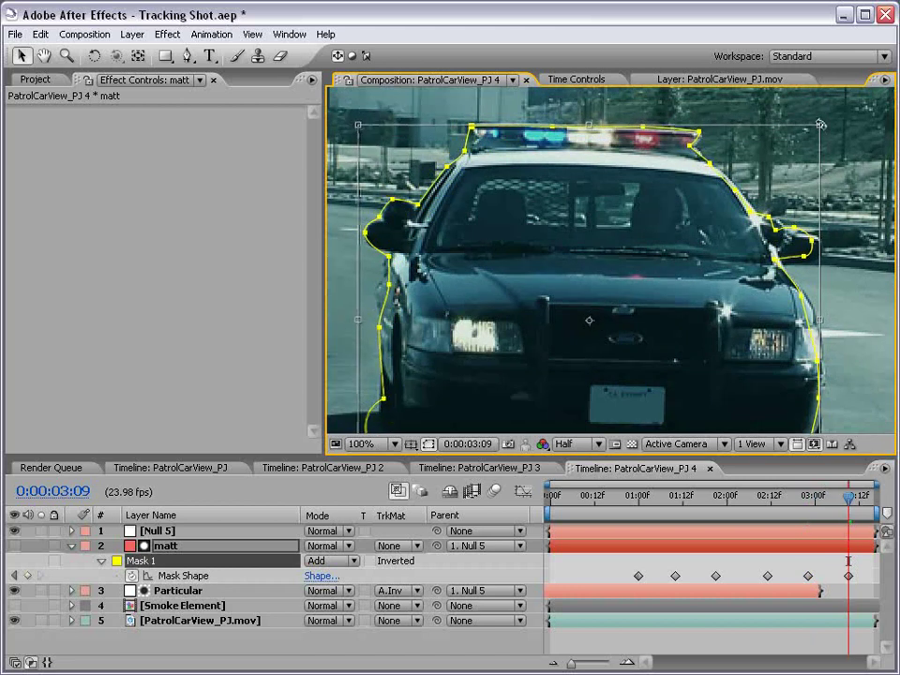
pyautogui.press('Return')
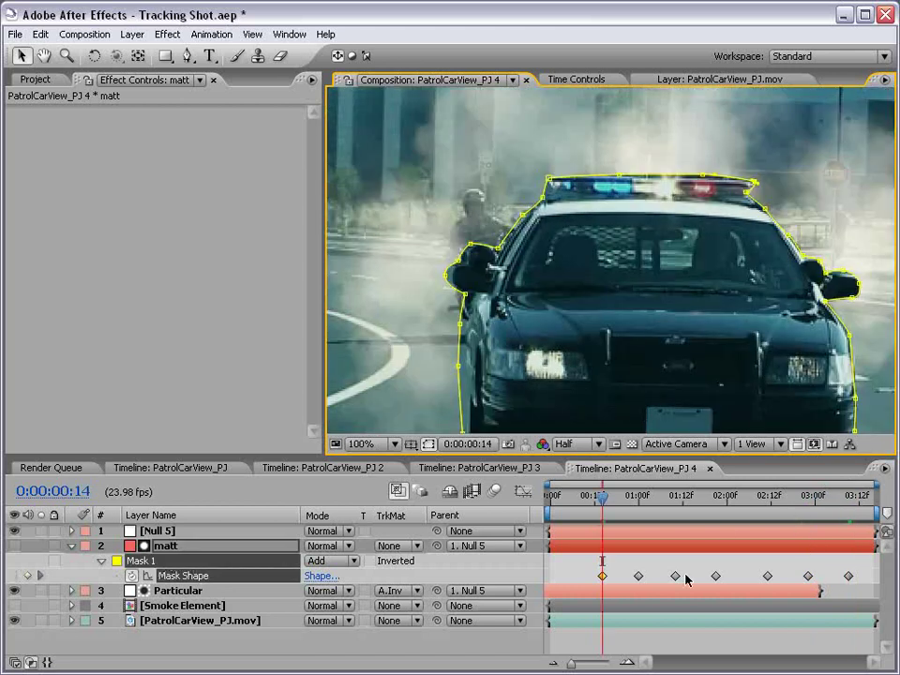
pyautogui.click(637, 621)
pyautogui.click(619, 546)
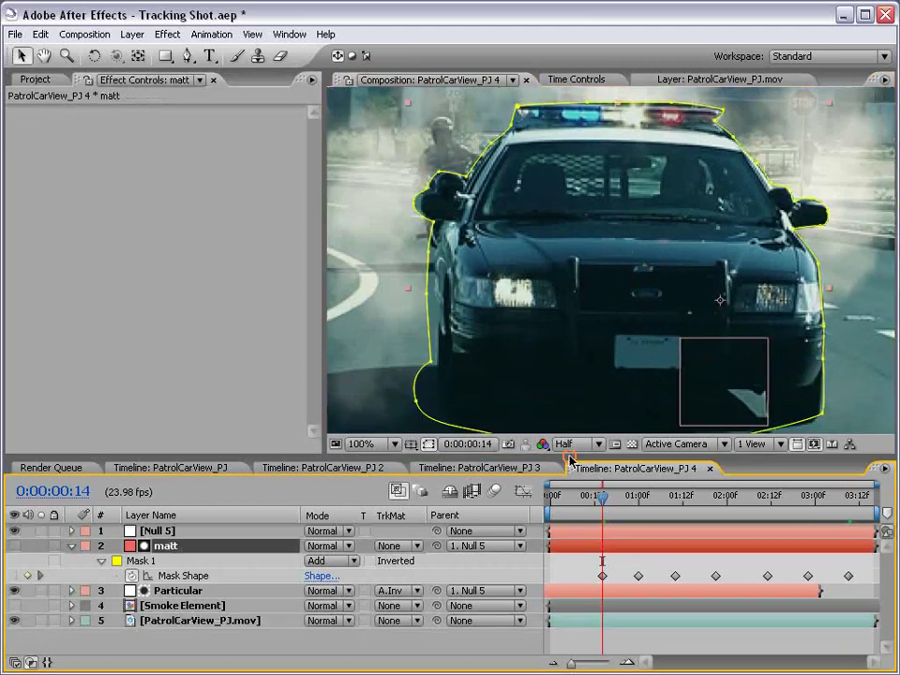
pyautogui.click(427, 297)
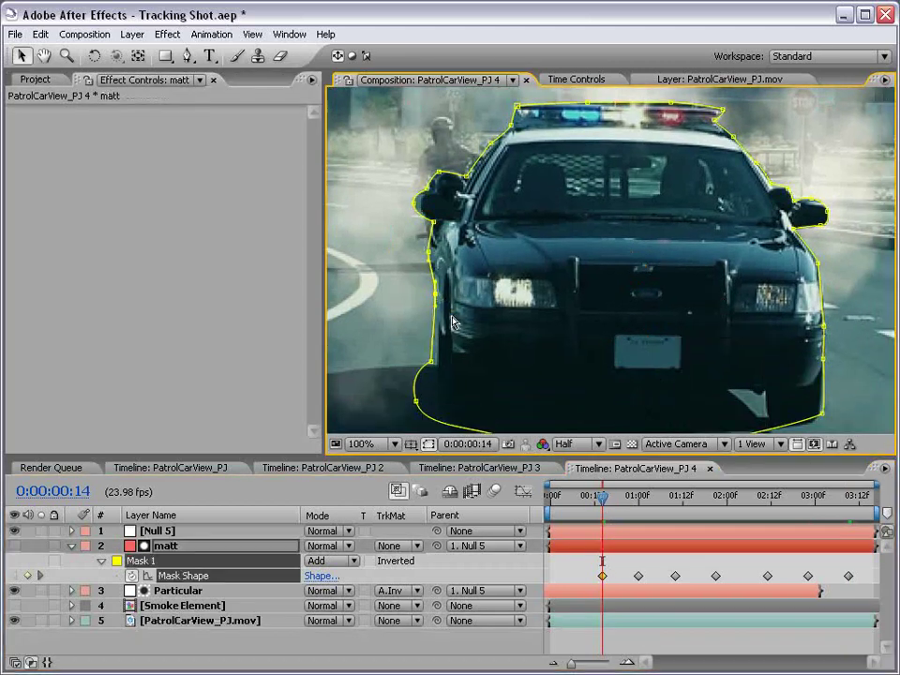
pyautogui.click(613, 621)
pyautogui.scroll(-1, 582, 305)
# Set the matt layer's Mask Feather to 8 pixels at frame 0:00:00:18.
pyautogui.moveTo(601, 498); pyautogui.dragTo(598, 497)
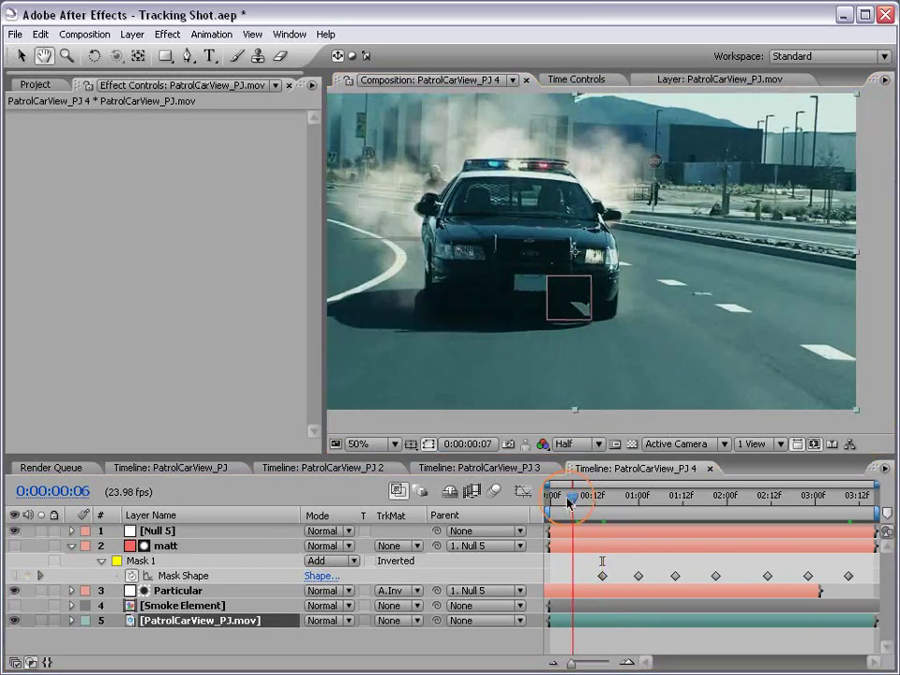
pyautogui.click(615, 503)
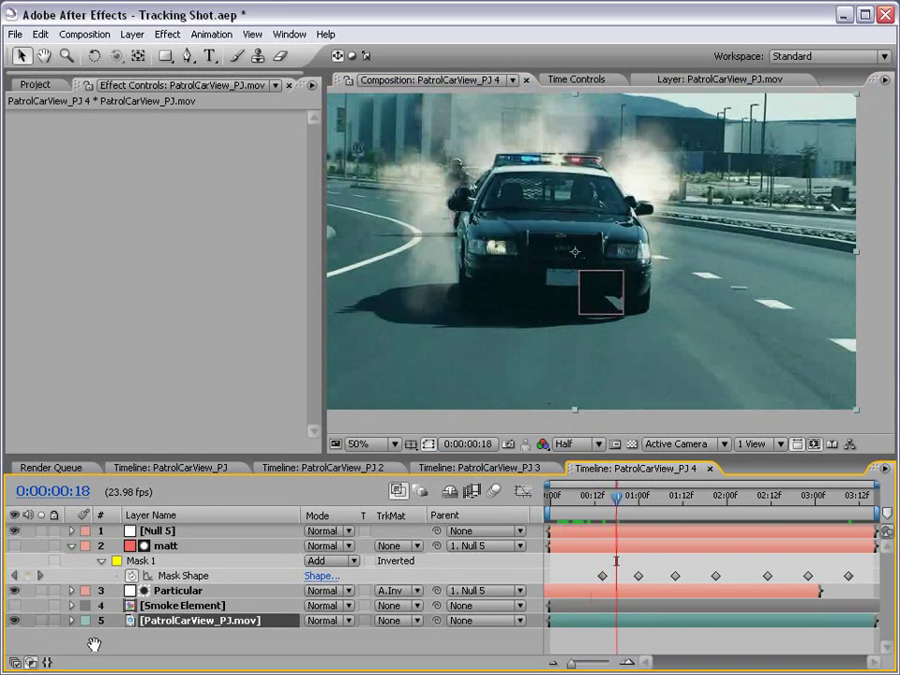
pyautogui.click(159, 547)
pyautogui.press('f')
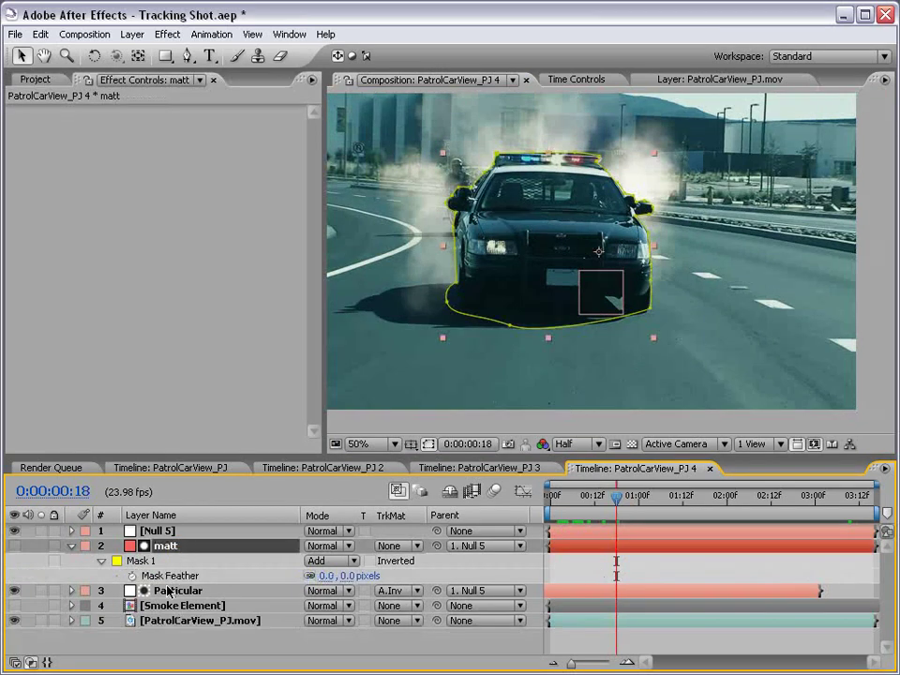
pyautogui.click(348, 576)
pyautogui.write('8')
pyautogui.press('Return')
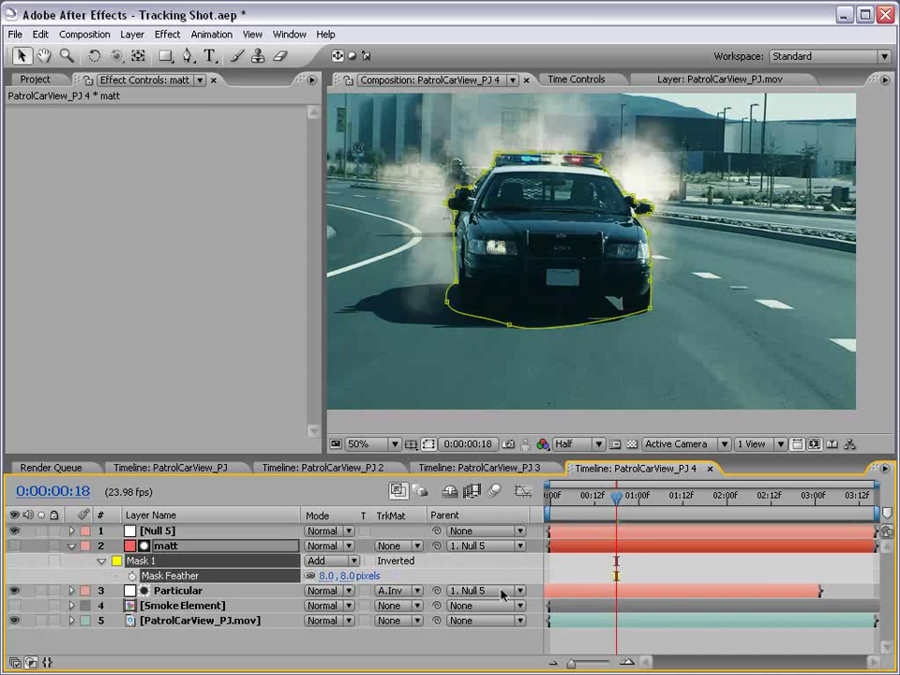
pyautogui.click(605, 579)
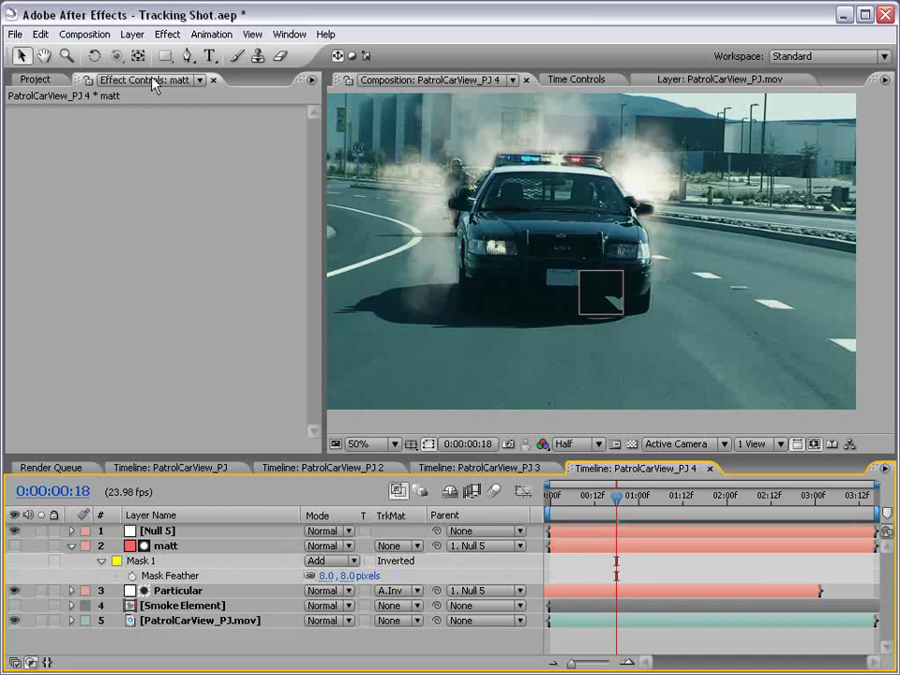
pyautogui.click(167, 547)
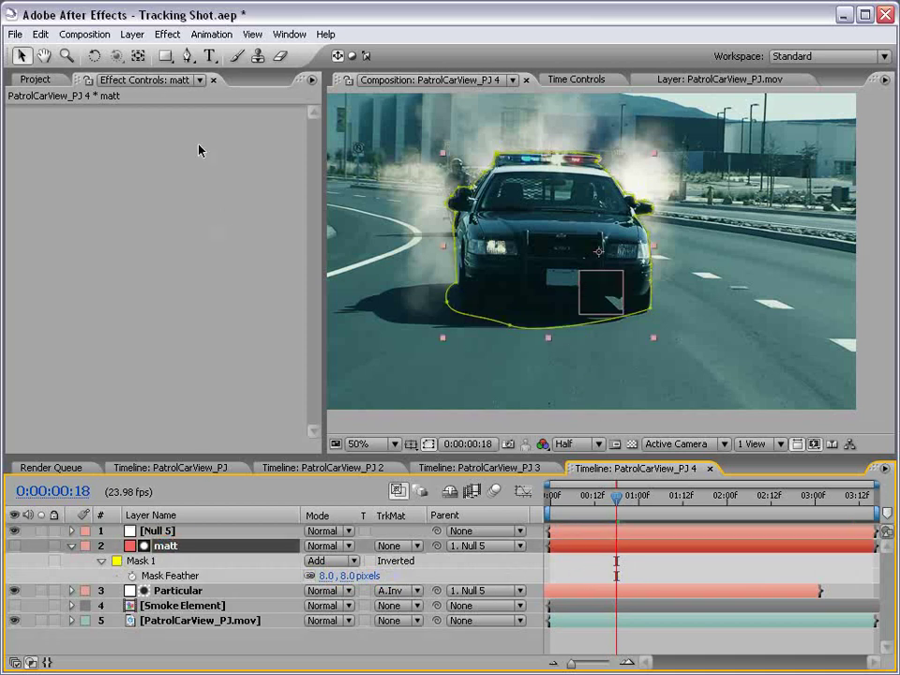
pyautogui.click(165, 55)
# Draw a second rectangle mask over the lower frame and feather it 79 pixels.
pyautogui.scroll(-2, 506, 271)
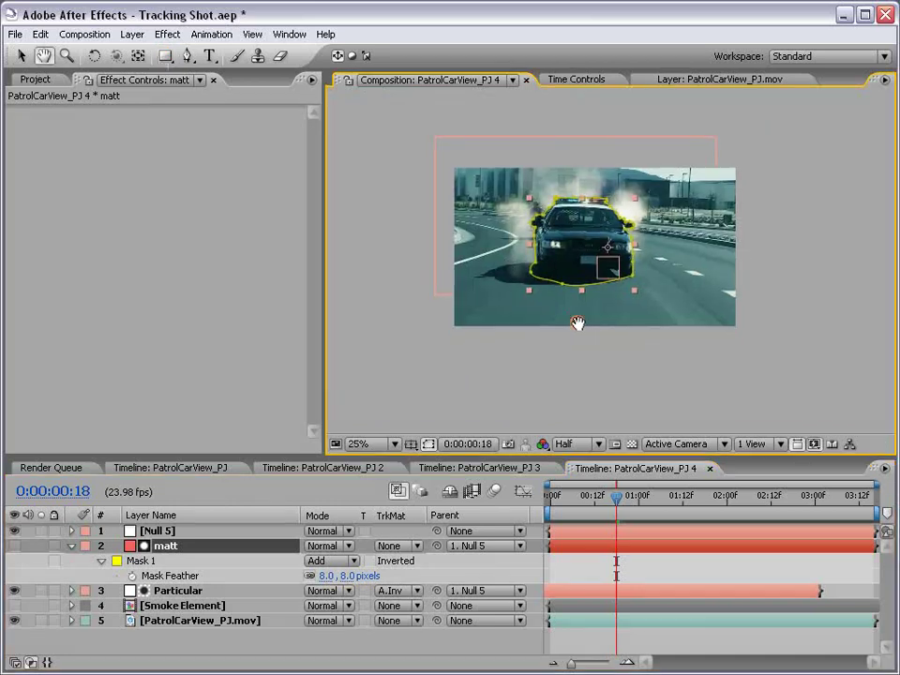
pyautogui.moveTo(401, 251); pyautogui.dragTo(772, 338)
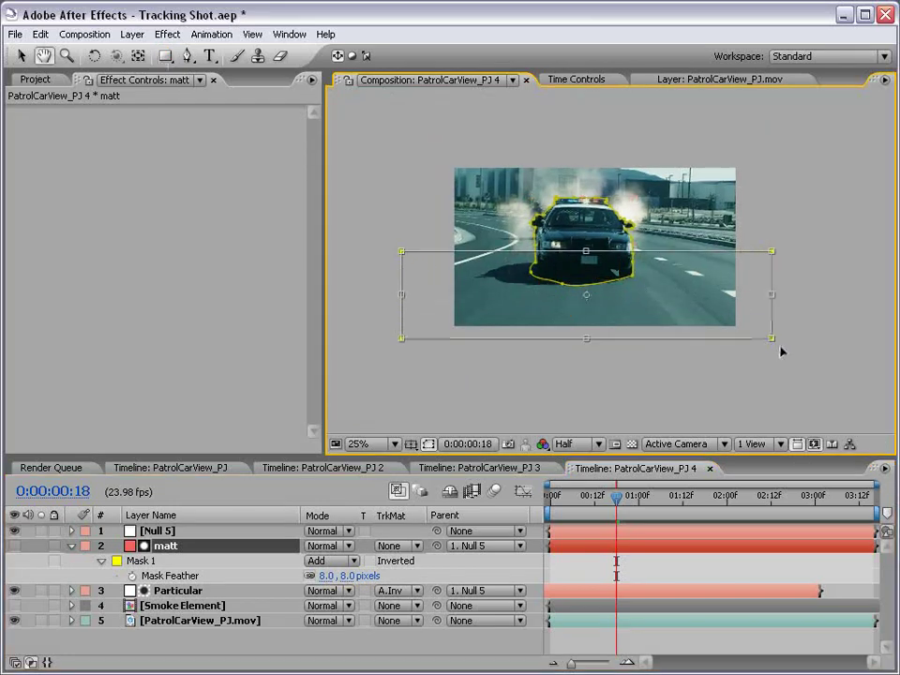
pyautogui.press('.')
pyautogui.press('f')
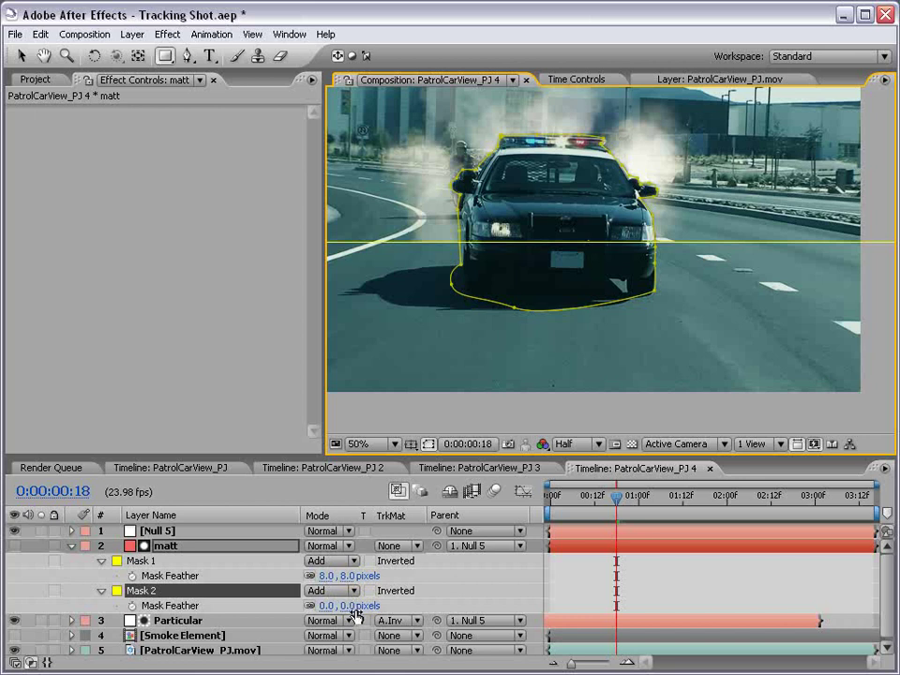
pyautogui.moveTo(355, 615); pyautogui.dragTo(424, 653)
pyautogui.click(627, 561)
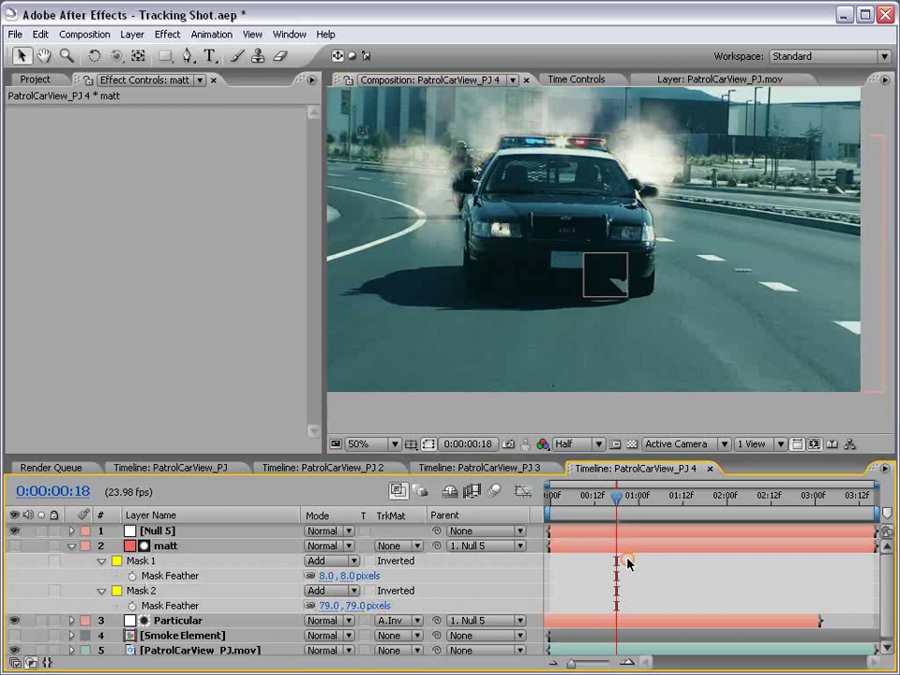
# Recentre the view and move to frame 0:00:01:09 to check the soft lower mask.
pyautogui.moveTo(595, 273); pyautogui.dragTo(639, 326)
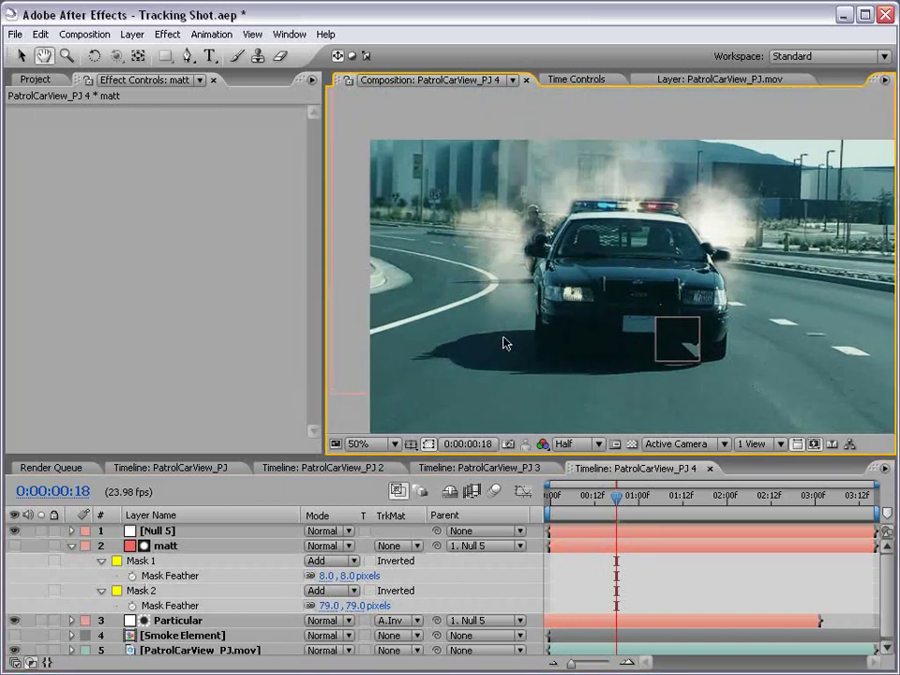
pyautogui.moveTo(621, 497)
pyautogui.mouseDown()
pyautogui.moveTo(711, 504)
pyautogui.moveTo(672, 508)
pyautogui.mouseUp()
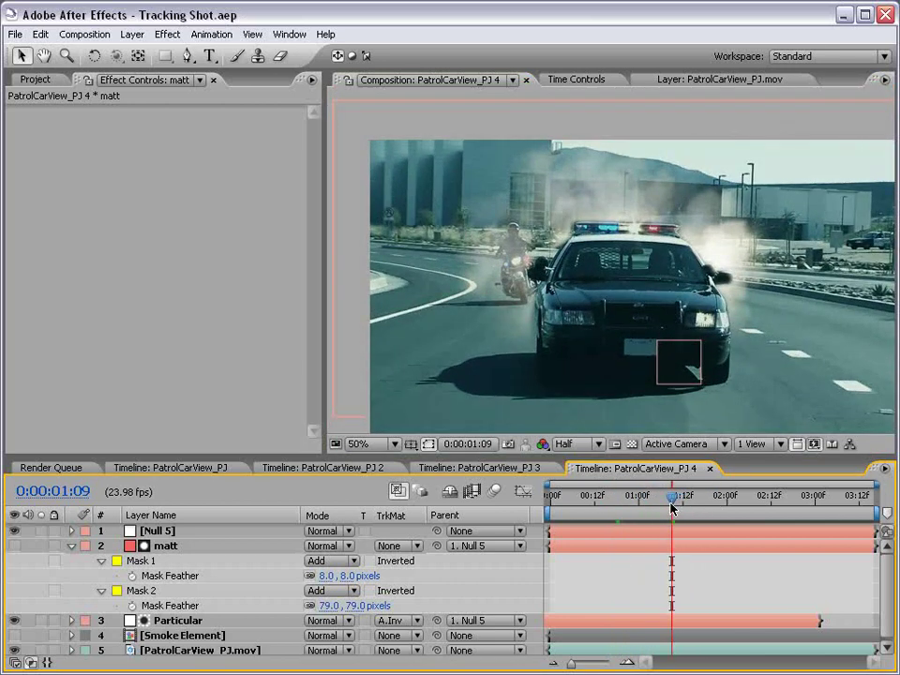
pyautogui.press('h')
pyautogui.moveTo(652, 340); pyautogui.dragTo(619, 308)
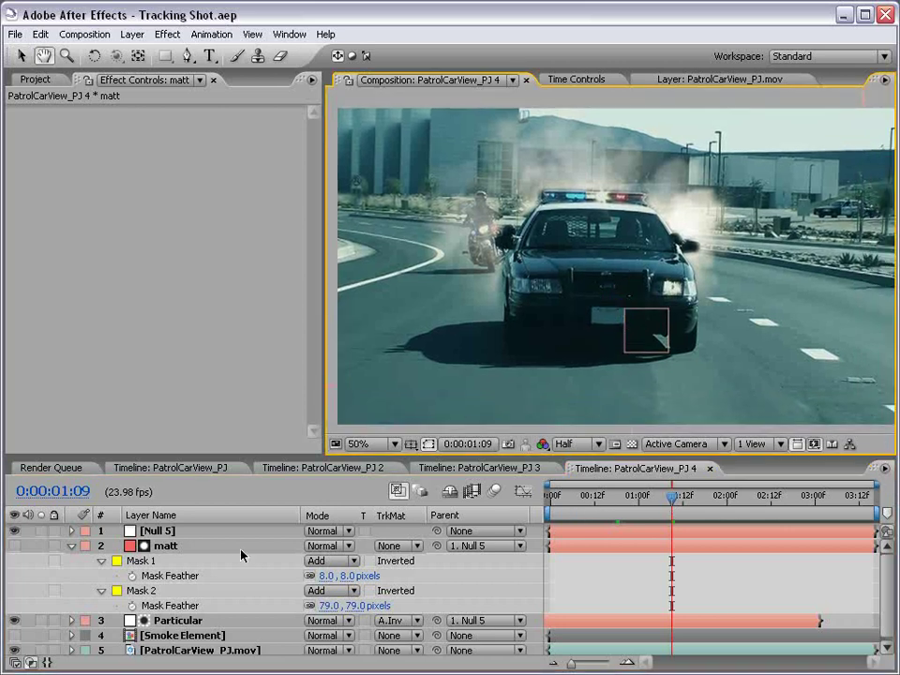
# Add Curves to the Particular smoke layer and bend its Red channel downward.
pyautogui.click(73, 546)
pyautogui.click(164, 561)
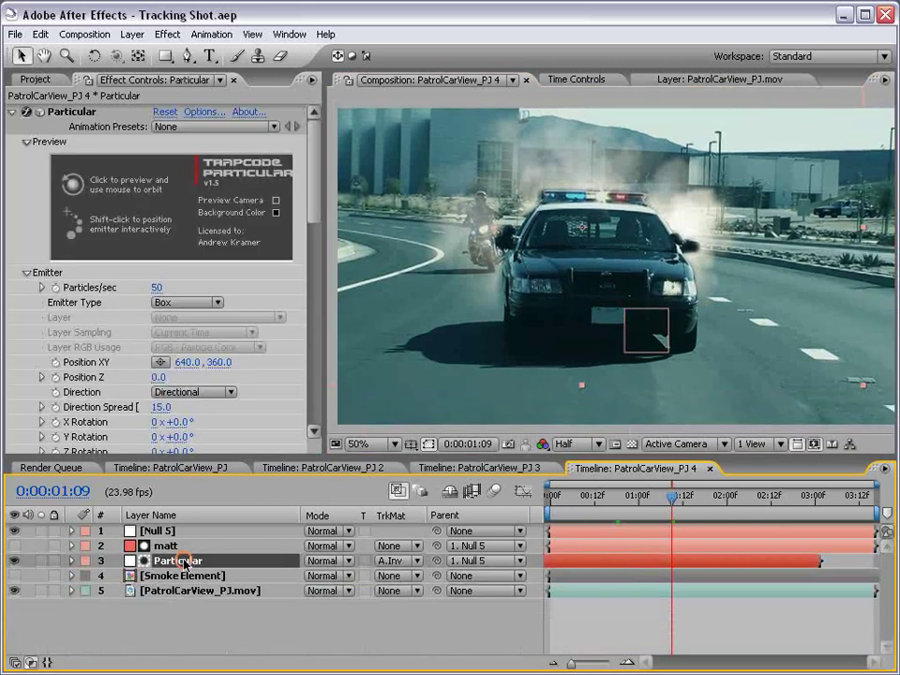
pyautogui.click(13, 113)
pyautogui.click(167, 34)
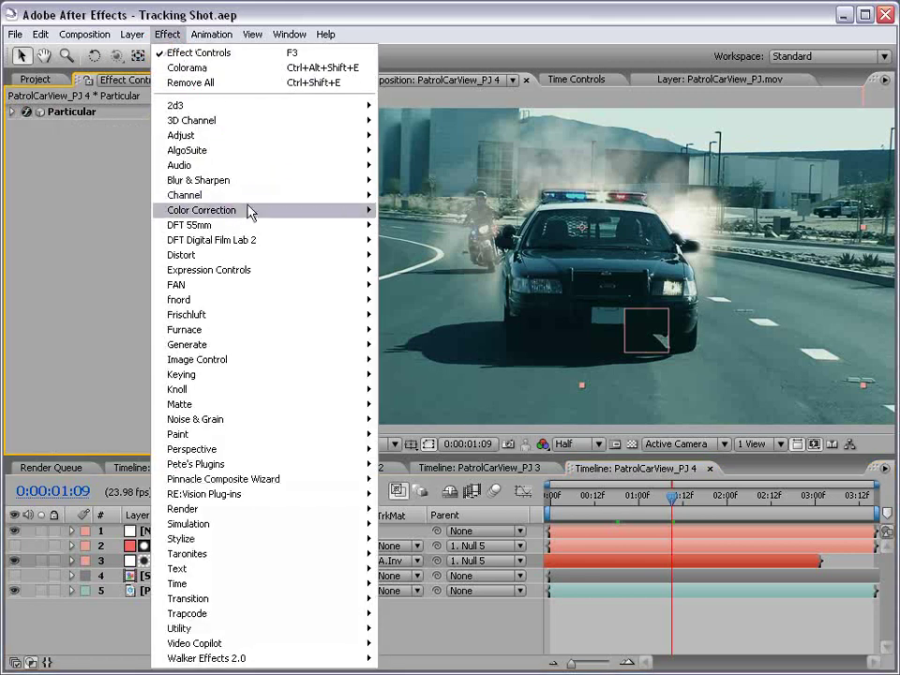
pyautogui.click(405, 405)
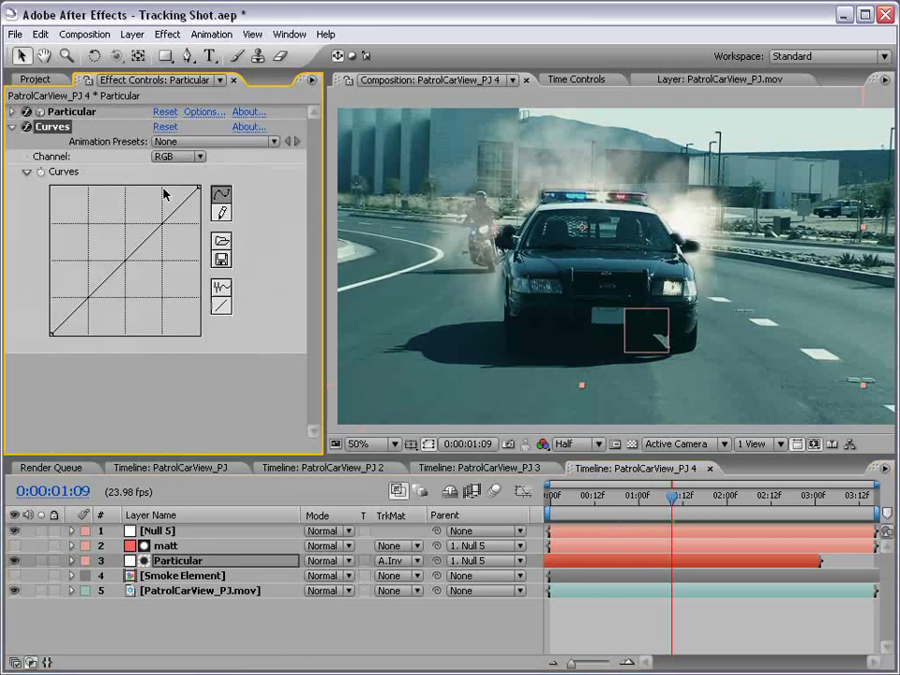
pyautogui.click(192, 158)
pyautogui.click(177, 174)
pyautogui.moveTo(132, 252)
pyautogui.mouseDown()
pyautogui.moveTo(137, 289)
pyautogui.moveTo(165, 297)
pyautogui.moveTo(160, 289)
pyautogui.mouseUp()
pyautogui.click(628, 320)
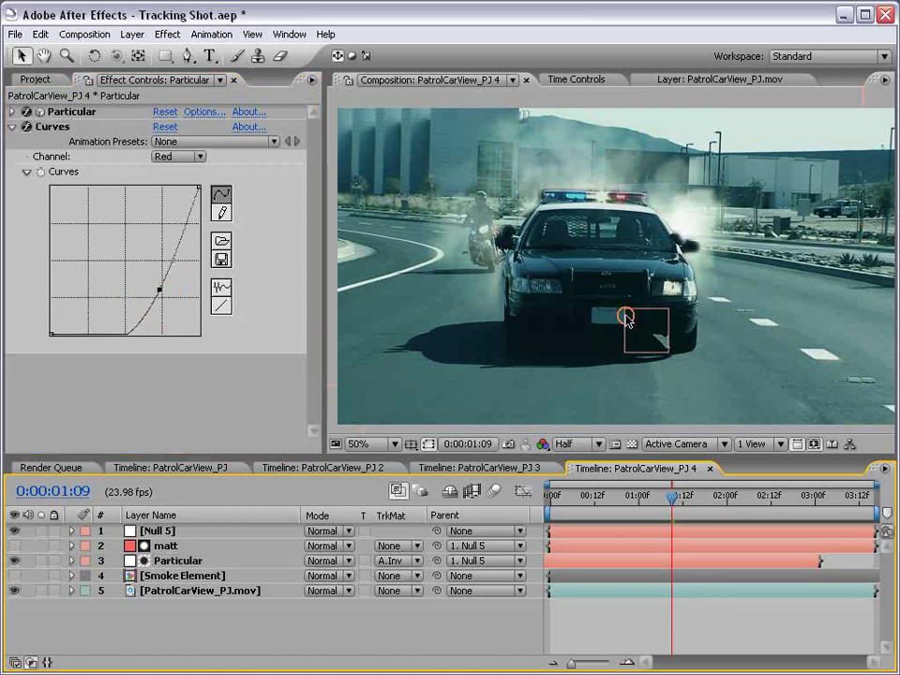
pyautogui.click(163, 553)
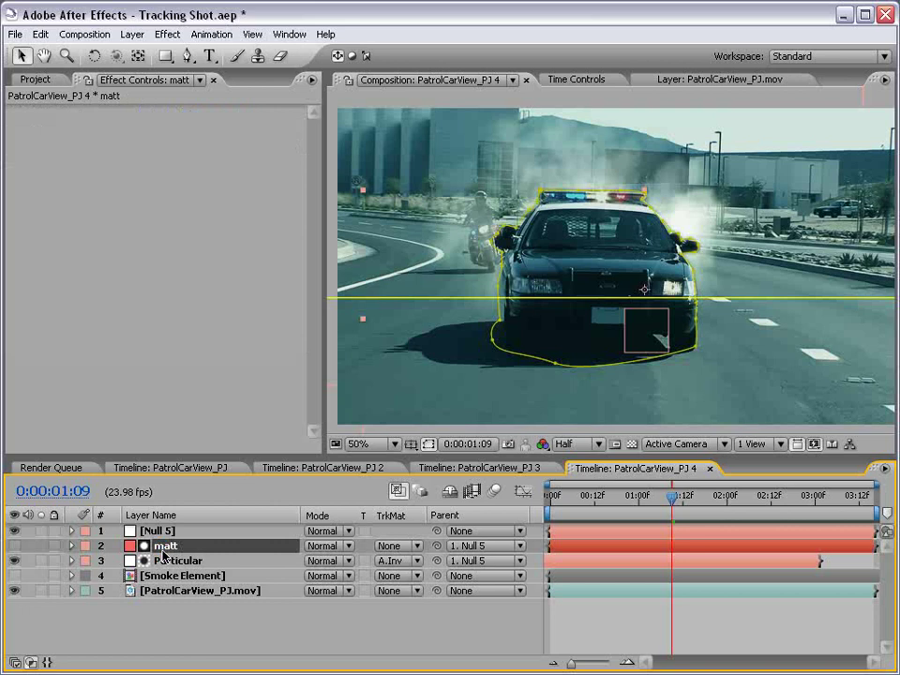
# Set the matt layer's car mask expansion to -4 pixels.
pyautogui.press('m')
pyautogui.press('m')
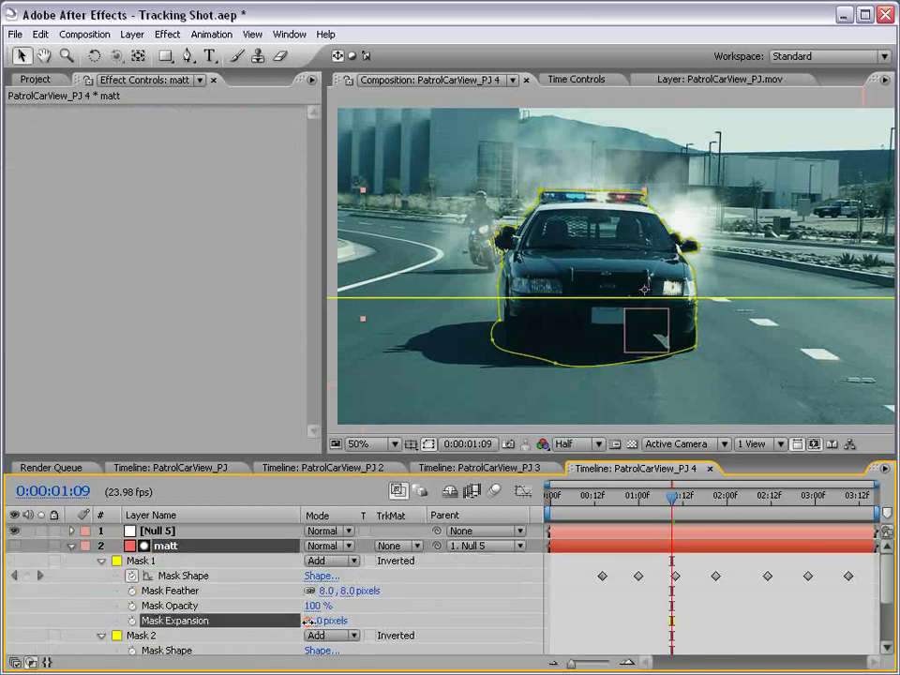
pyautogui.moveTo(306, 621); pyautogui.dragTo(302, 621)
pyautogui.click(608, 640)
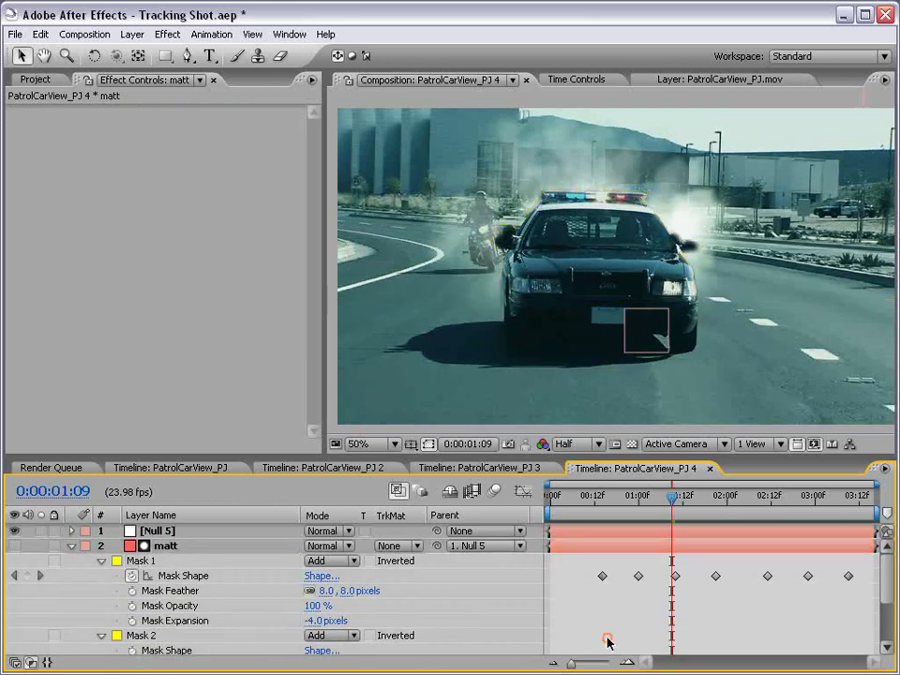
# Set the viewer's preview resolution to Full and restore the timeline layout.
pyautogui.press('`')
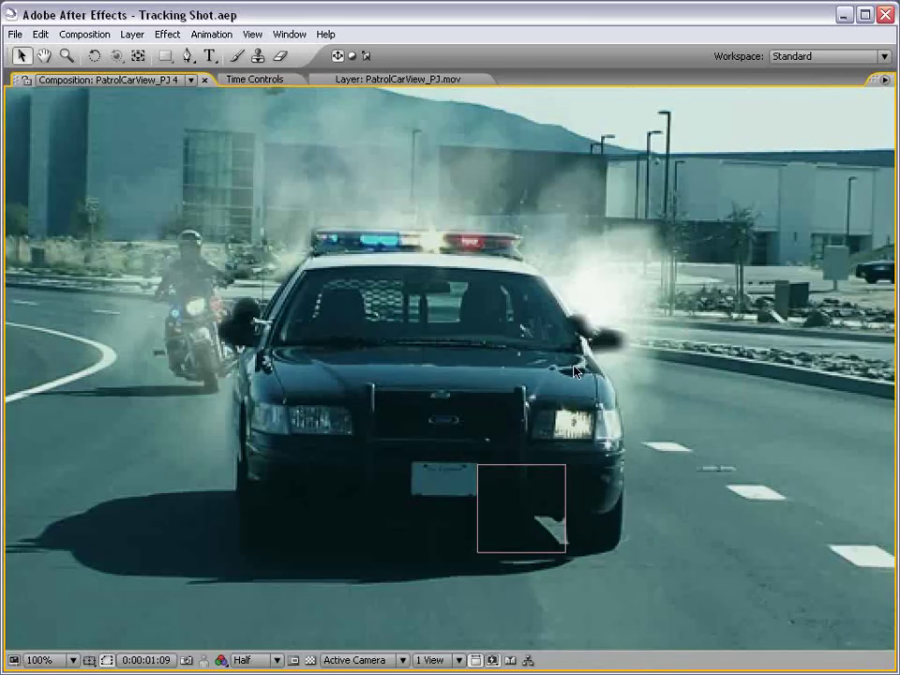
pyautogui.click(253, 660)
pyautogui.click(246, 591)
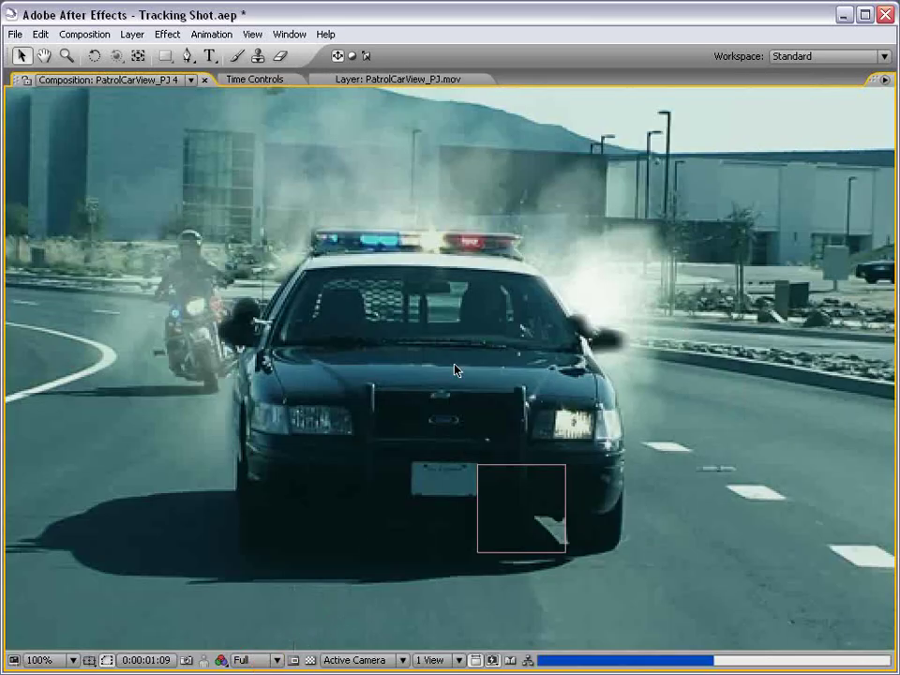
pyautogui.press('`')
pyautogui.press(',')
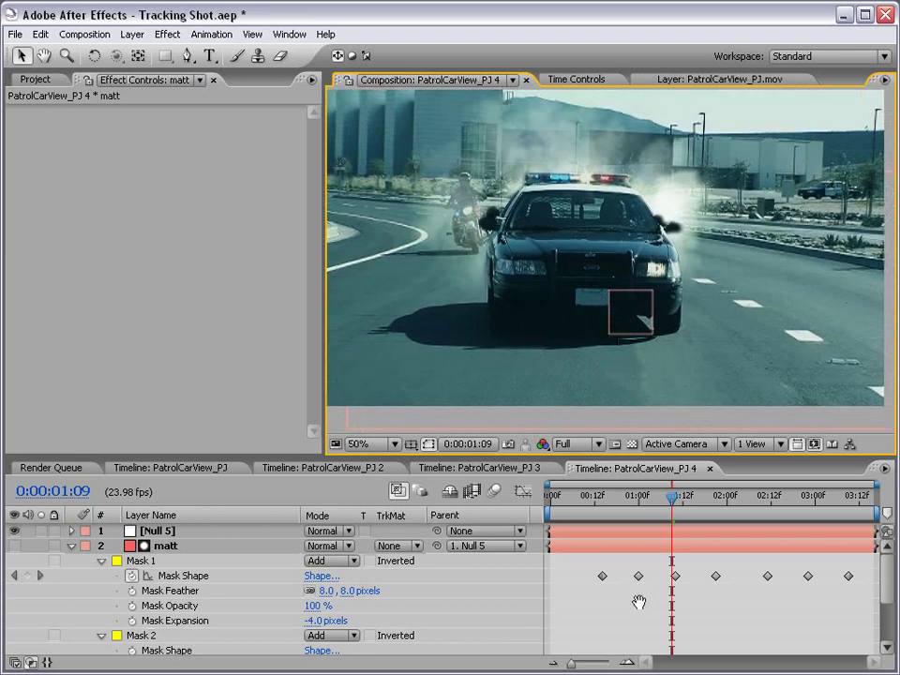
# Play a RAM preview, zoom to 100% on the car, and scrub back to the first frame.
pyautogui.press('KP_0')
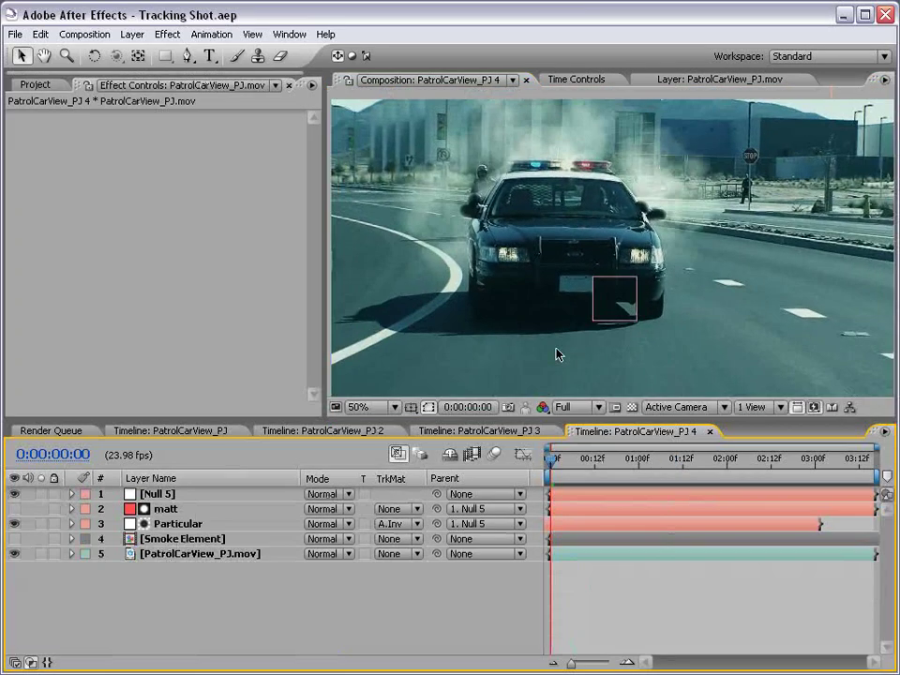
pyautogui.press('.')
pyautogui.moveTo(527, 255); pyautogui.dragTo(621, 280)
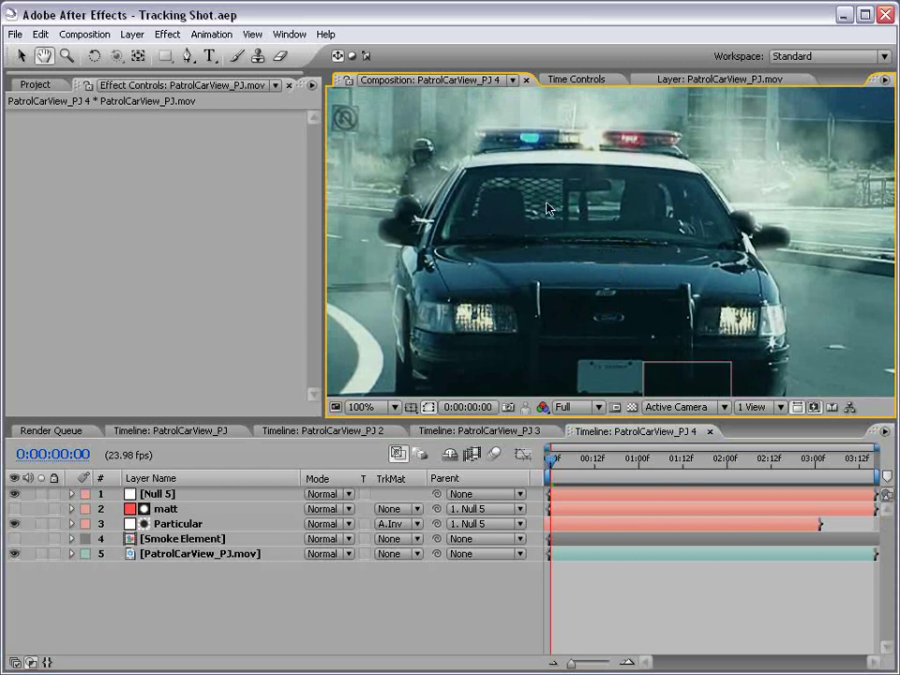
pyautogui.moveTo(584, 456); pyautogui.dragTo(485, 470)
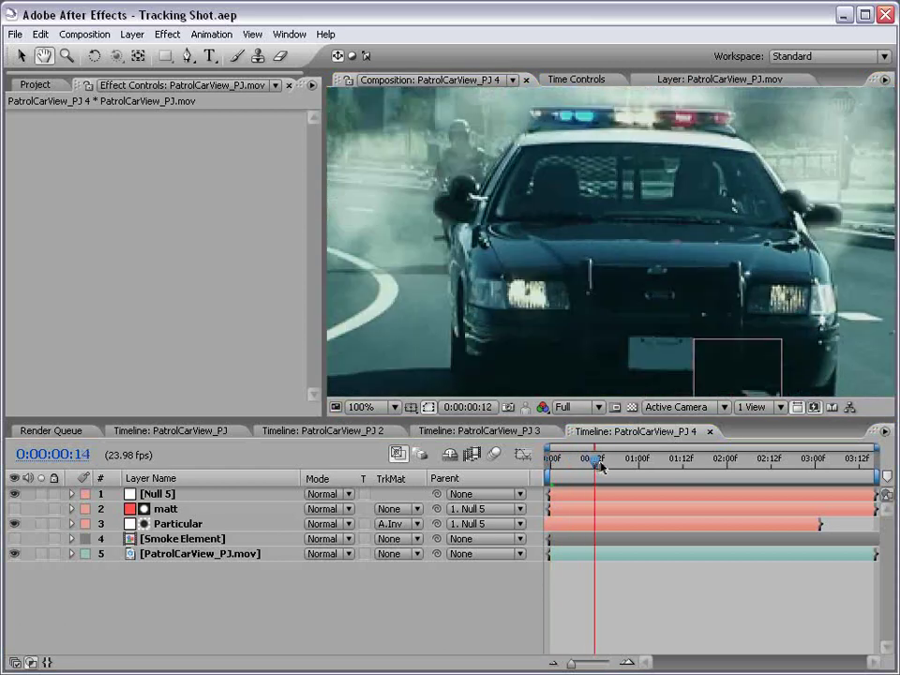
pyautogui.press('v')
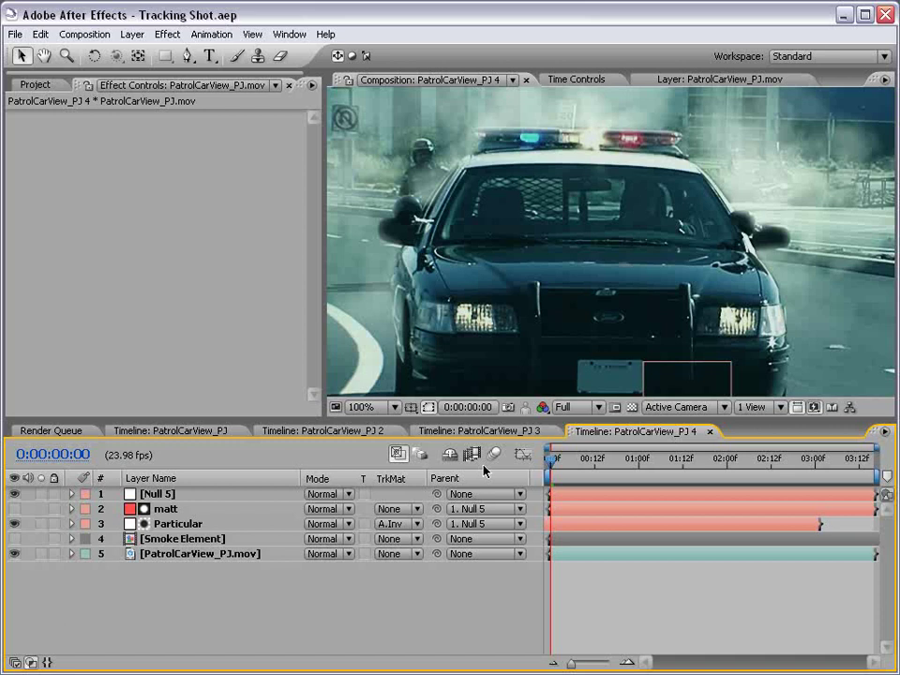
pyautogui.click(159, 556)
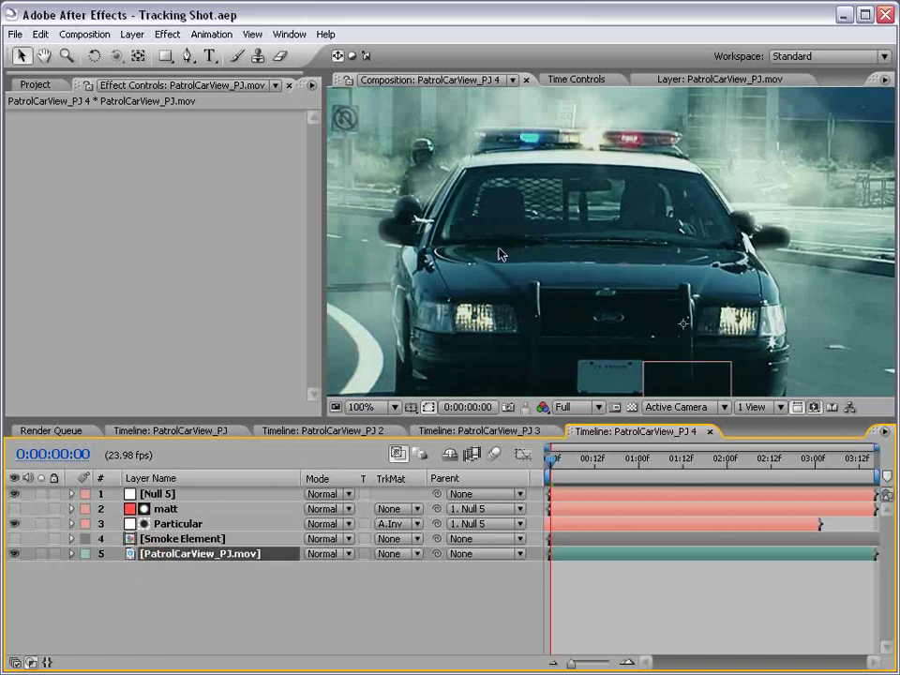
# Duplicate the patrol car footage, move the copy to the top, and apply Tint.
pyautogui.press('space')
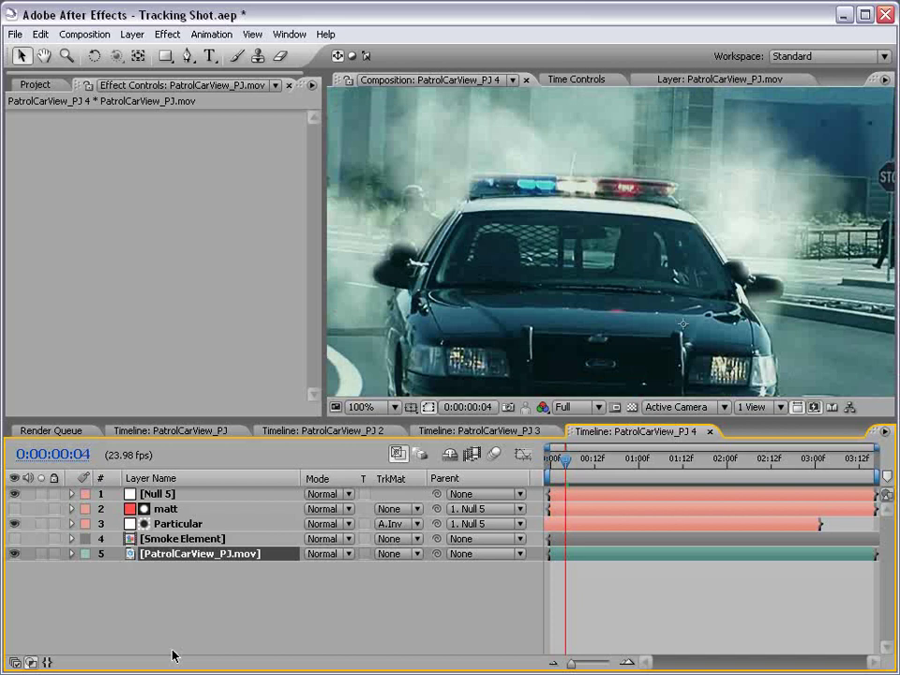
pyautogui.hotkey('ctrl', 'd')
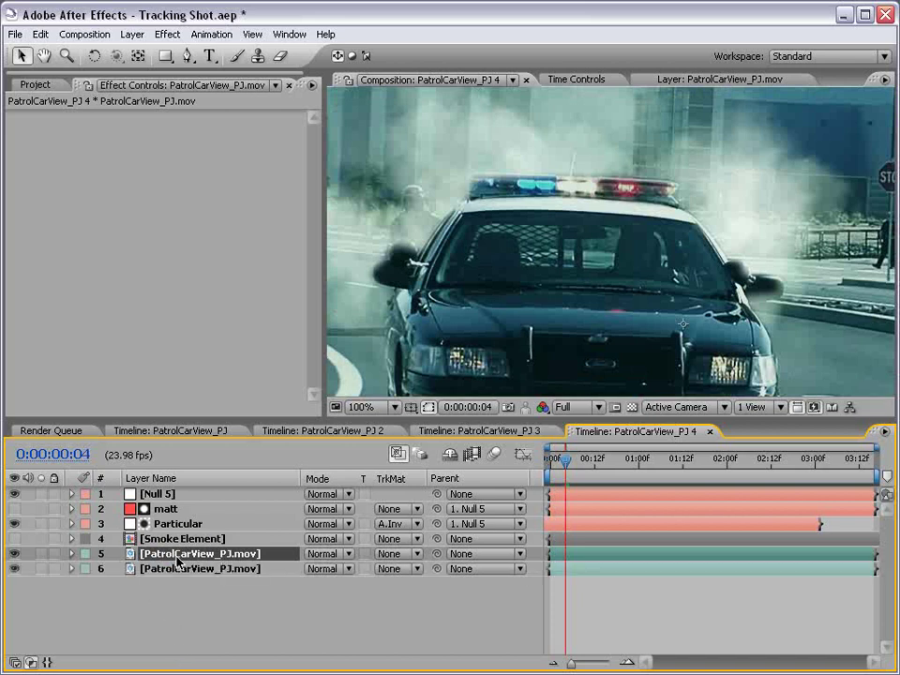
pyautogui.moveTo(169, 560); pyautogui.dragTo(161, 491)
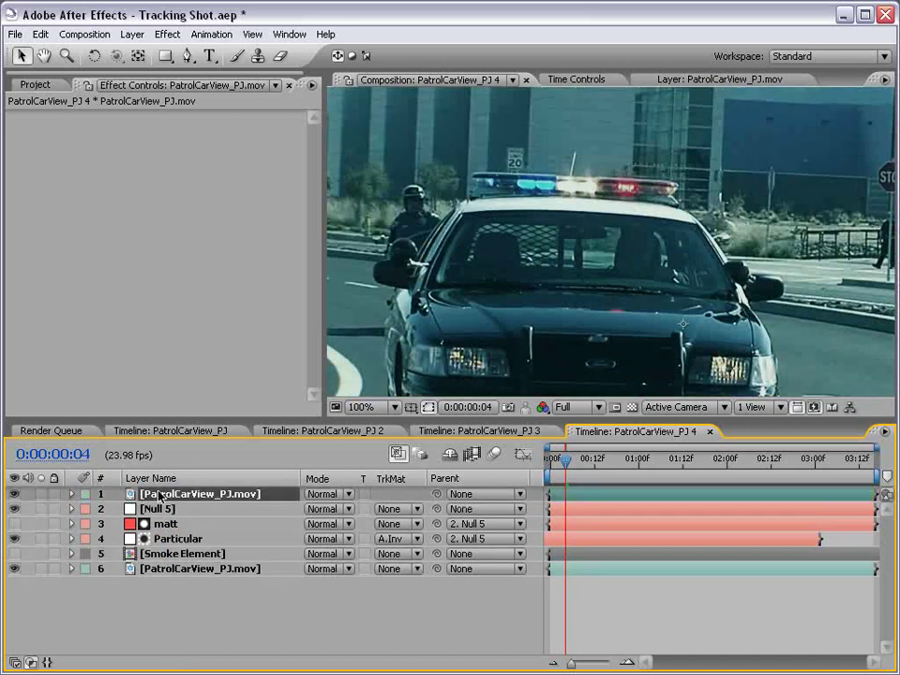
pyautogui.click(169, 33)
pyautogui.moveTo(201, 210)
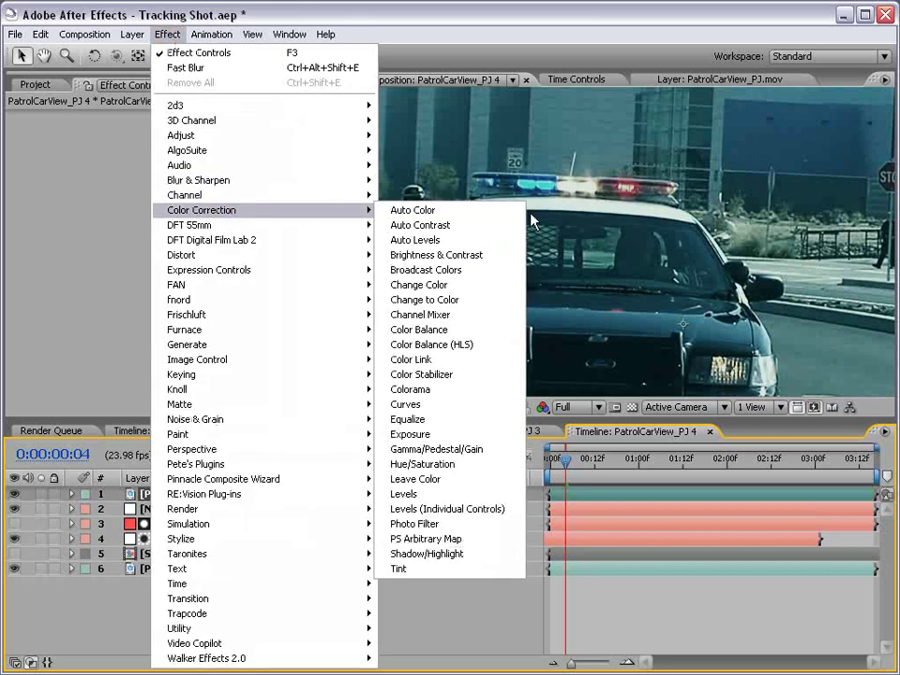
pyautogui.click(399, 569)
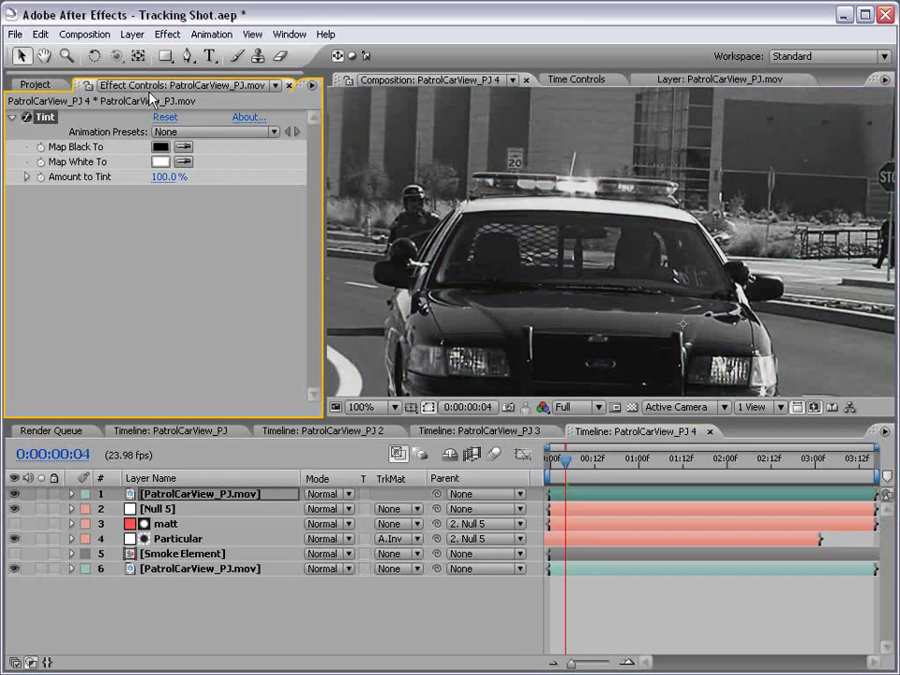
# Add Curves to the footage copy and steepen the curve for high contrast.
pyautogui.click(168, 34)
pyautogui.moveTo(201, 211)
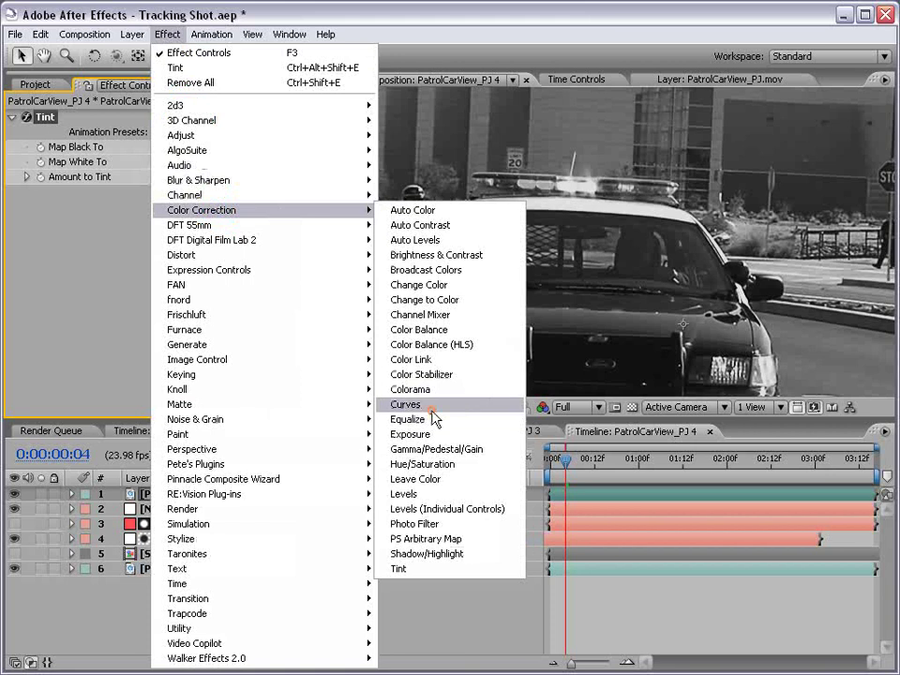
pyautogui.click(466, 405)
pyautogui.scroll(1, 536, 270)
pyautogui.moveTo(536, 270); pyautogui.dragTo(575, 256)
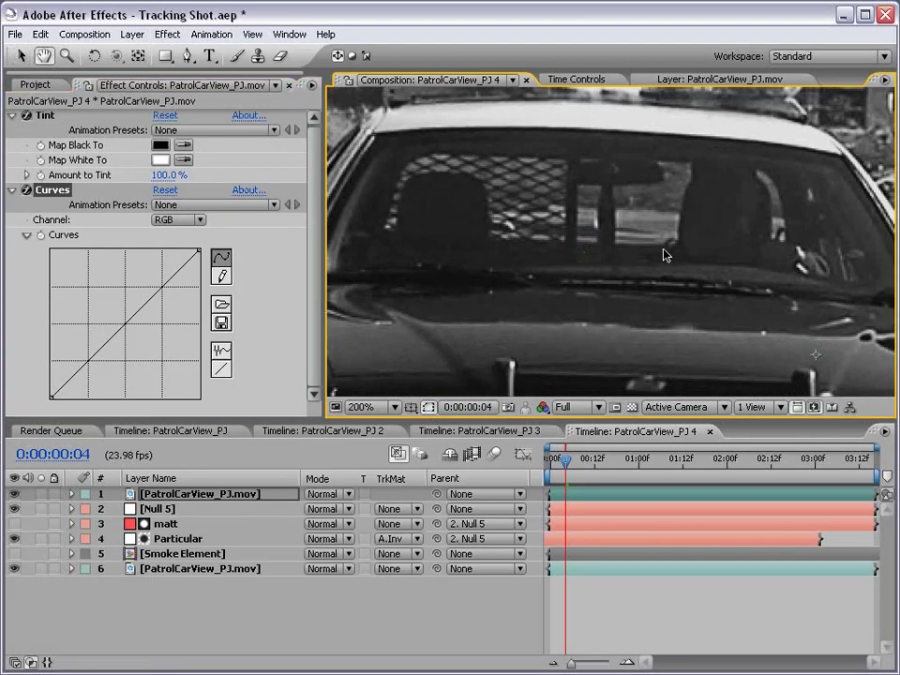
pyautogui.moveTo(73, 373)
pyautogui.mouseDown()
pyautogui.moveTo(86, 373)
pyautogui.moveTo(77, 385)
pyautogui.mouseUp()
pyautogui.moveTo(131, 351); pyautogui.dragTo(94, 279)
pyautogui.press(',')
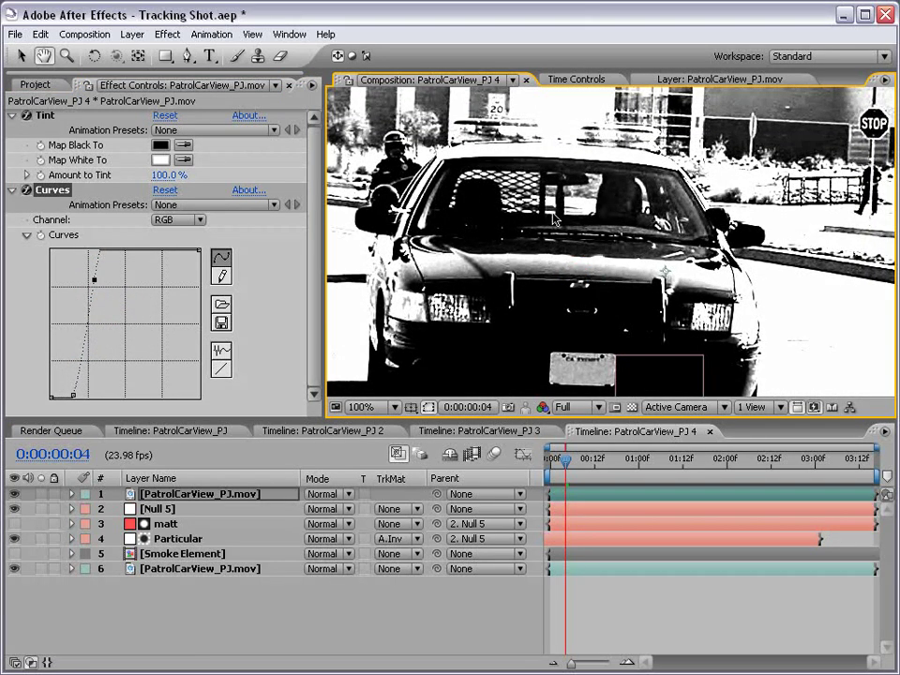
# Create a new green solid layer.
pyautogui.click(133, 34)
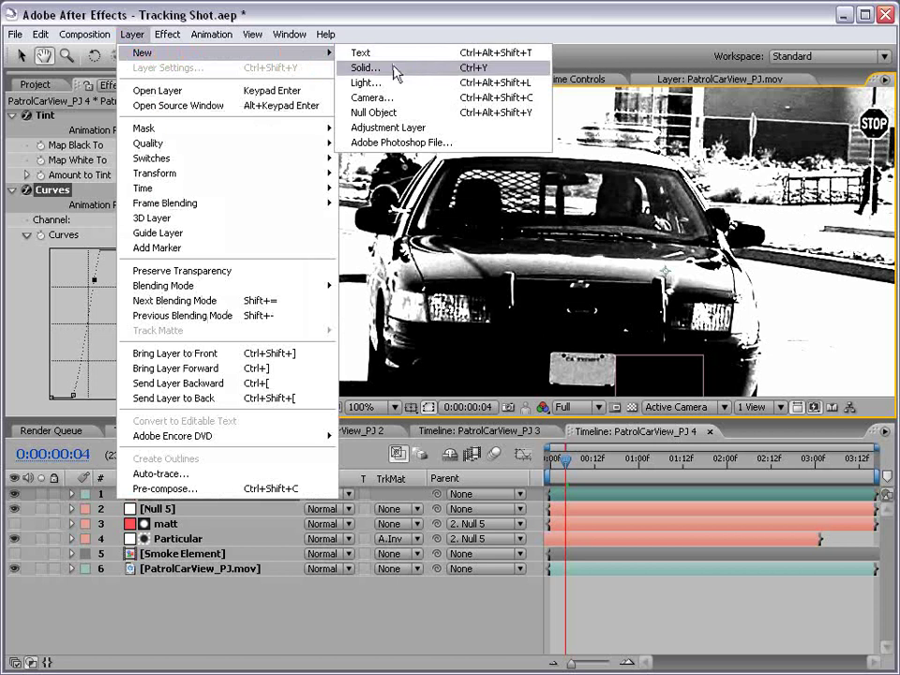
pyautogui.click(387, 73)
pyautogui.click(406, 553)
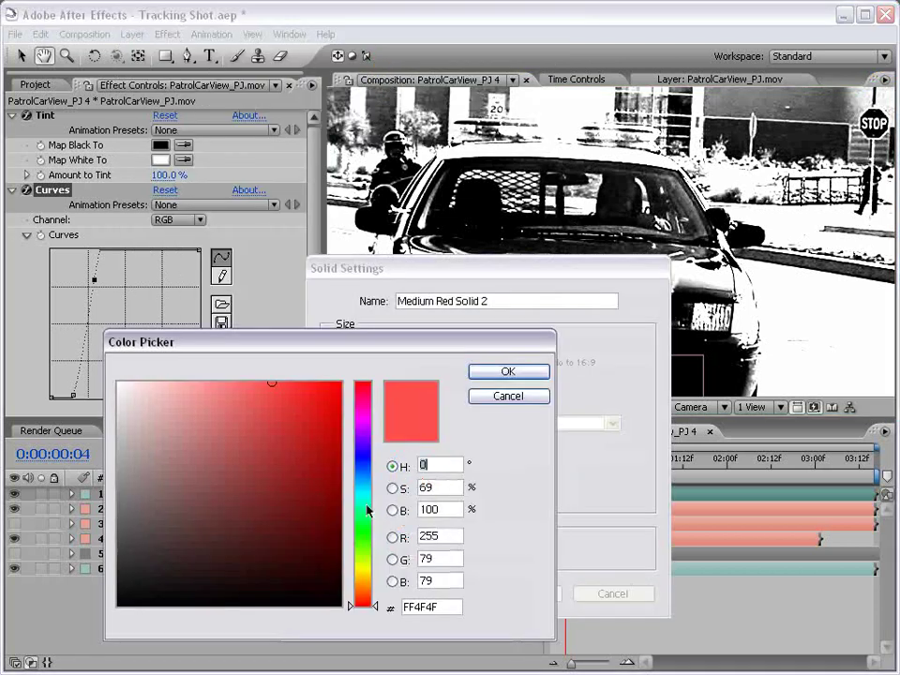
pyautogui.click(362, 533)
pyautogui.click(507, 372)
pyautogui.click(519, 594)
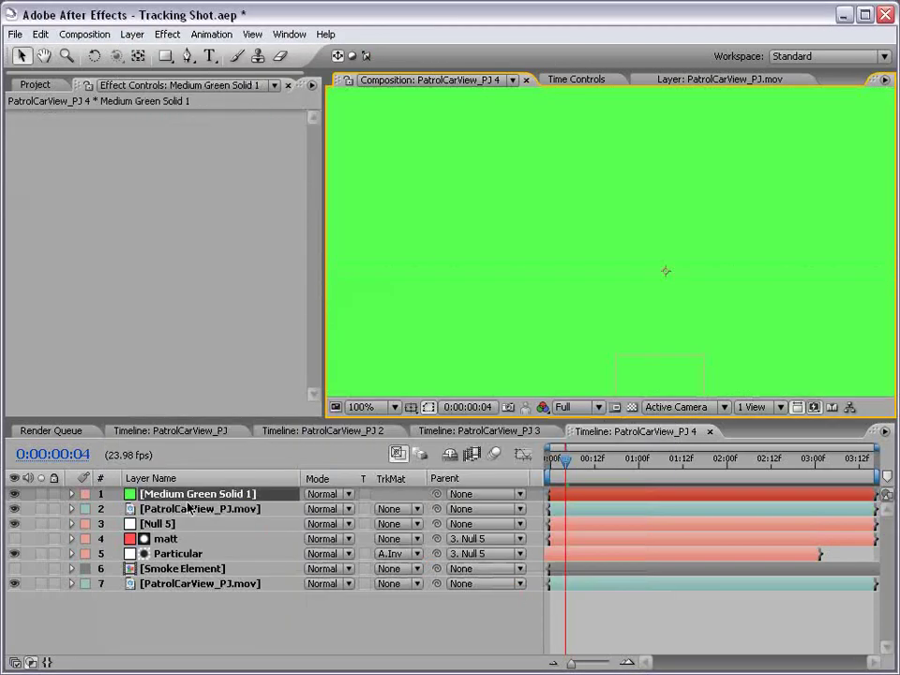
# Hide the green solid and trace a closed Pen mask around the car's rear window.
pyautogui.click(185, 58)
pyautogui.click(14, 494)
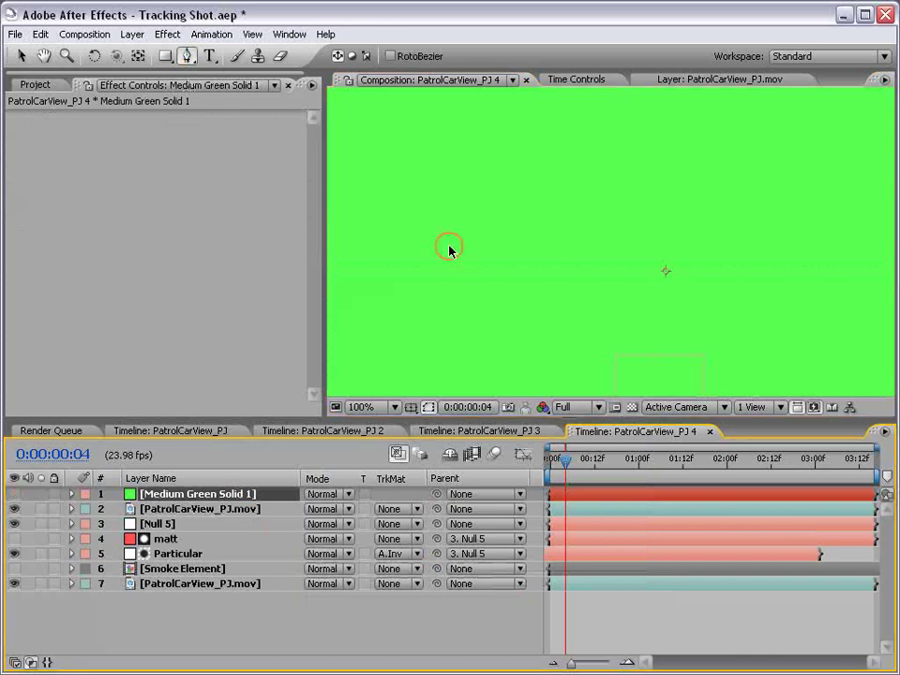
pyautogui.scroll(2, 481, 256)
pyautogui.moveTo(481, 255); pyautogui.dragTo(587, 249)
pyautogui.press('g')
pyautogui.click(422, 283)
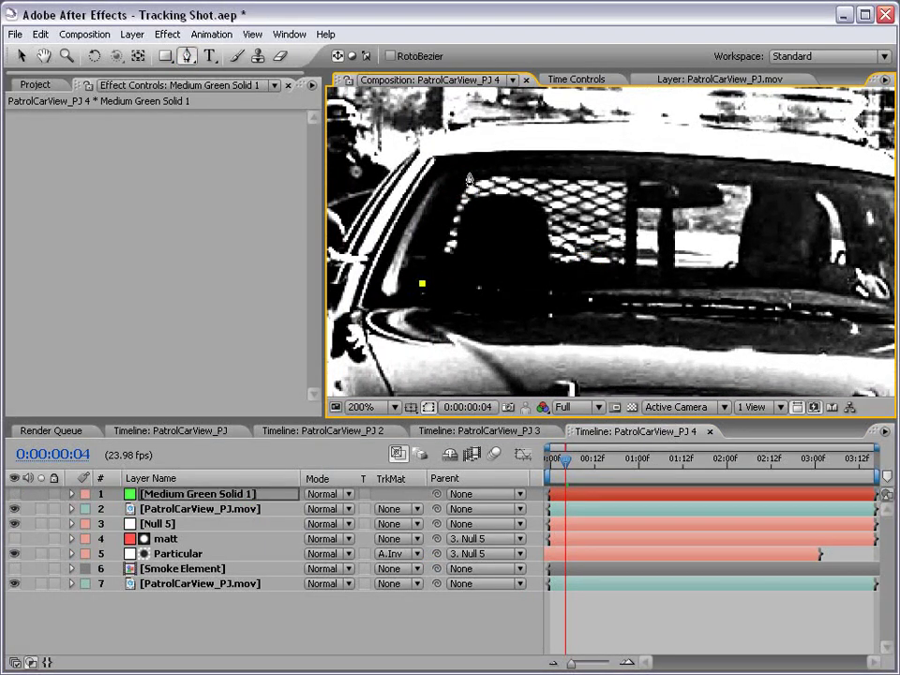
pyautogui.moveTo(468, 169); pyautogui.dragTo(499, 167)
pyautogui.moveTo(603, 167)
pyautogui.mouseDown()
pyautogui.moveTo(540, 178)
pyautogui.moveTo(617, 180)
pyautogui.mouseUp()
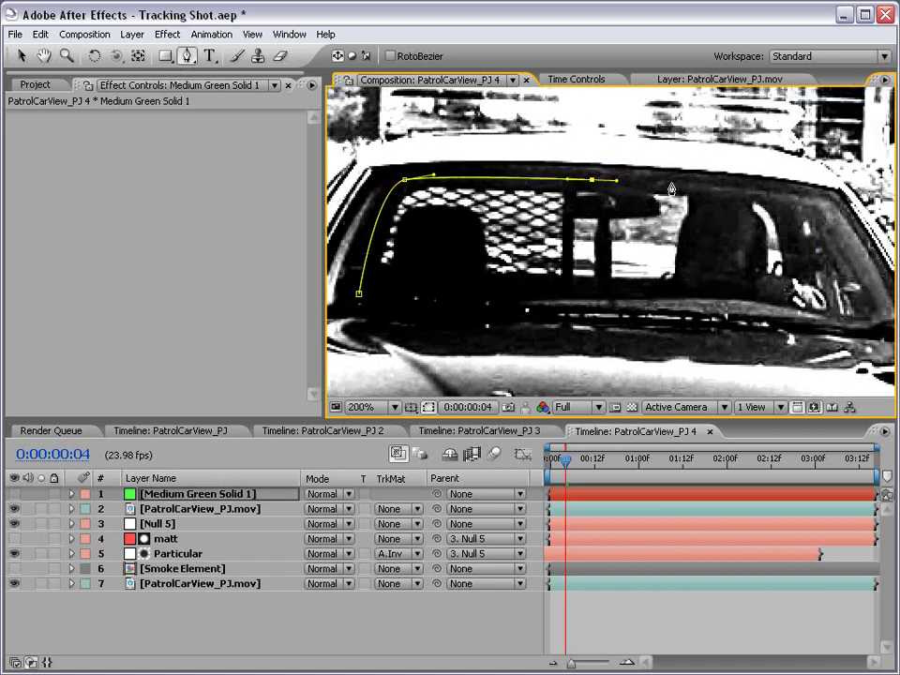
pyautogui.moveTo(729, 186); pyautogui.dragTo(756, 189)
pyautogui.click(805, 205)
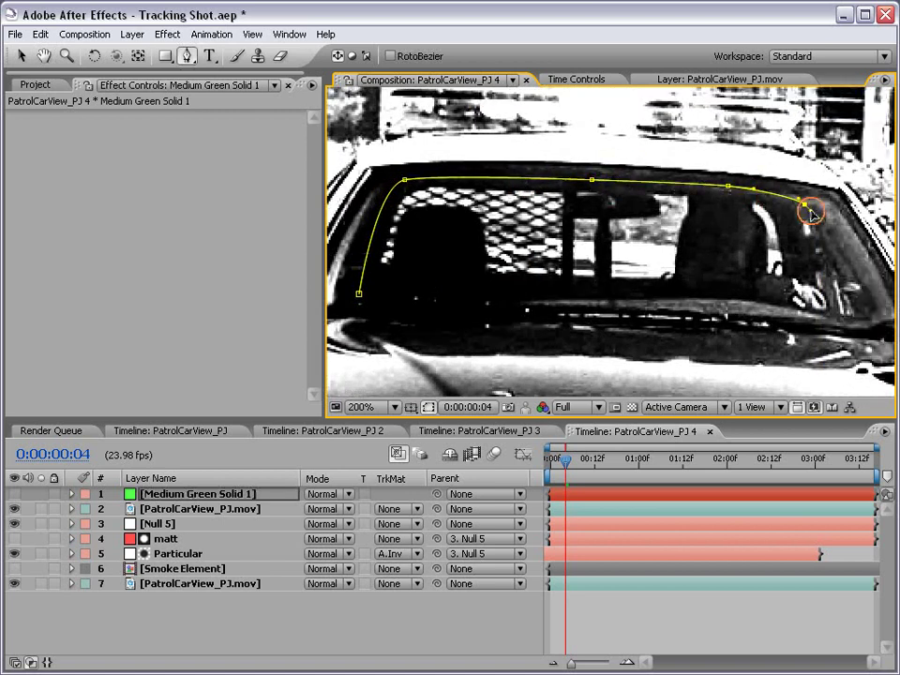
pyautogui.click(815, 277)
pyautogui.click(780, 295)
pyautogui.click(531, 285)
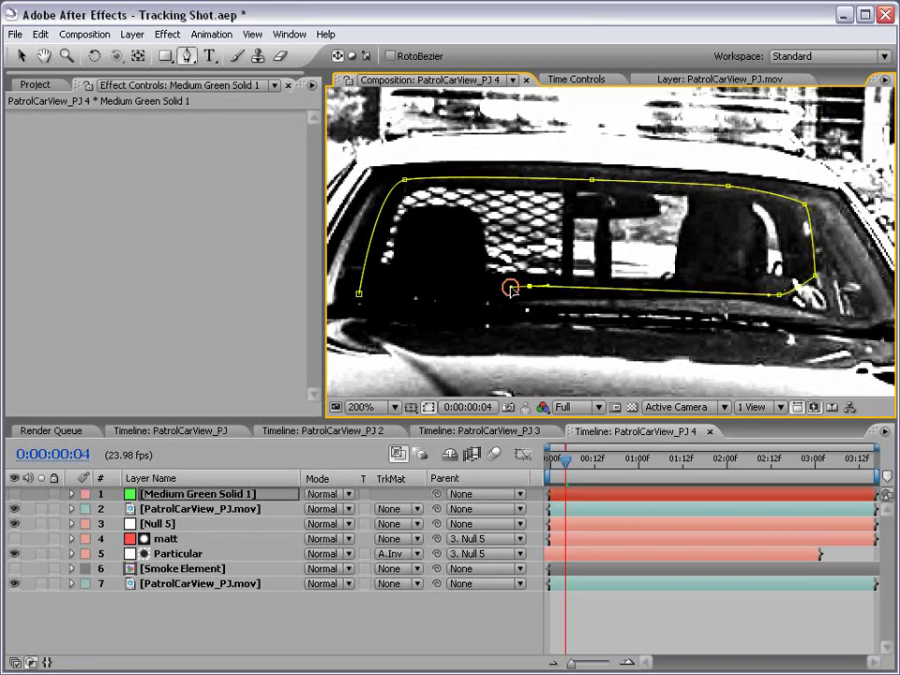
pyautogui.click(414, 287)
pyautogui.click(361, 293)
# Set the window mask's feather to 5 pixels.
pyautogui.press('f')
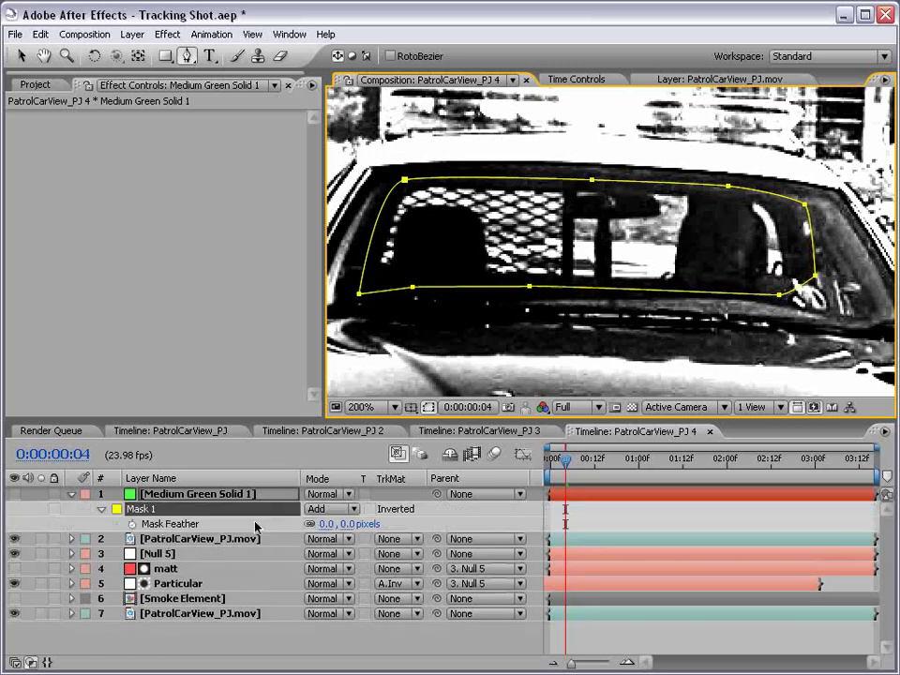
pyautogui.click(348, 525)
pyautogui.press('Return')
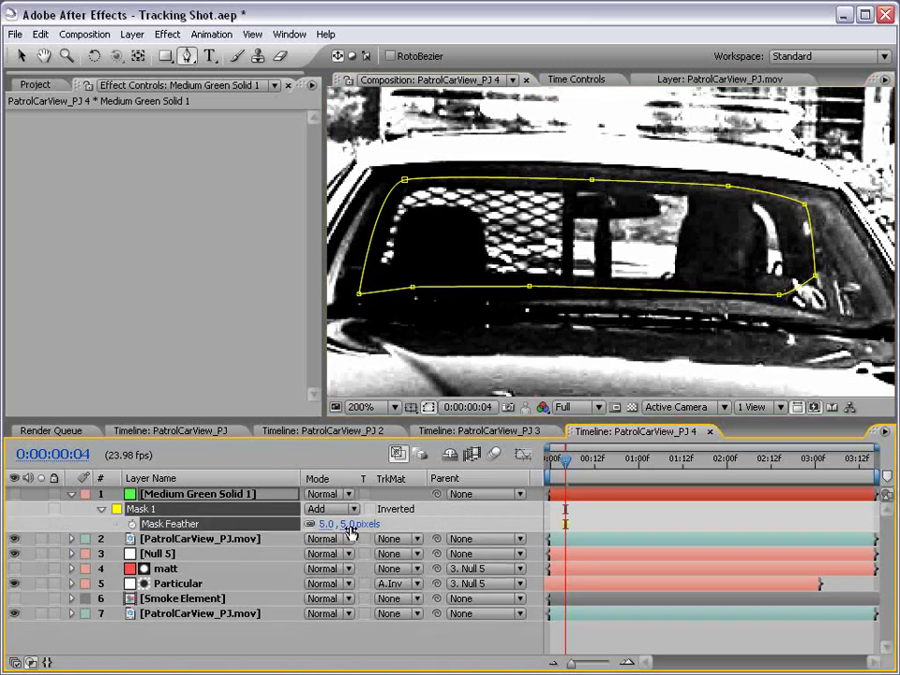
# Set the high-contrast footage copy's track matte to the green solid's alpha.
pyautogui.click(72, 498)
pyautogui.click(193, 510)
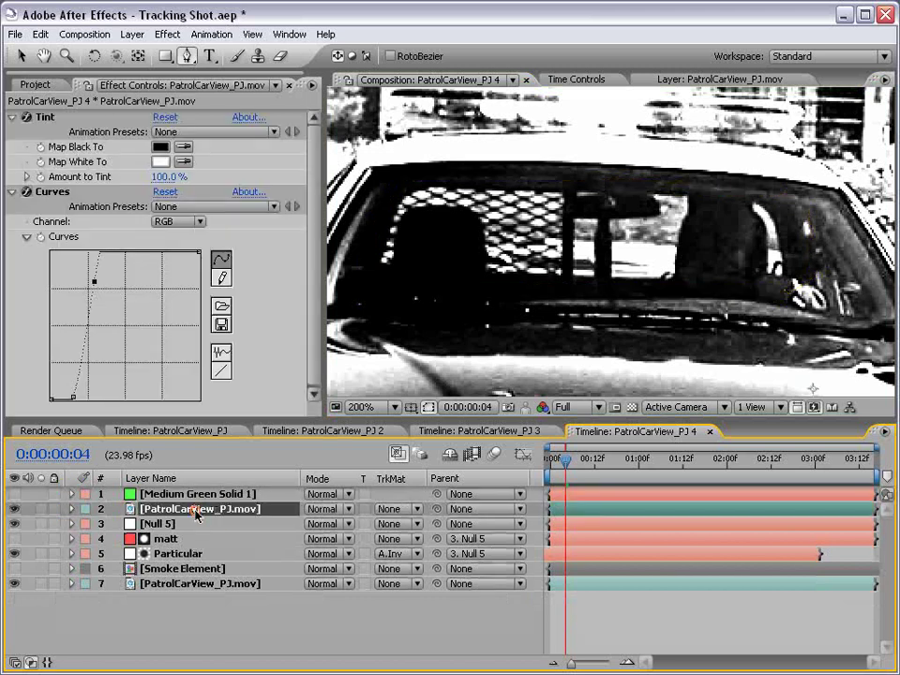
pyautogui.click(395, 510)
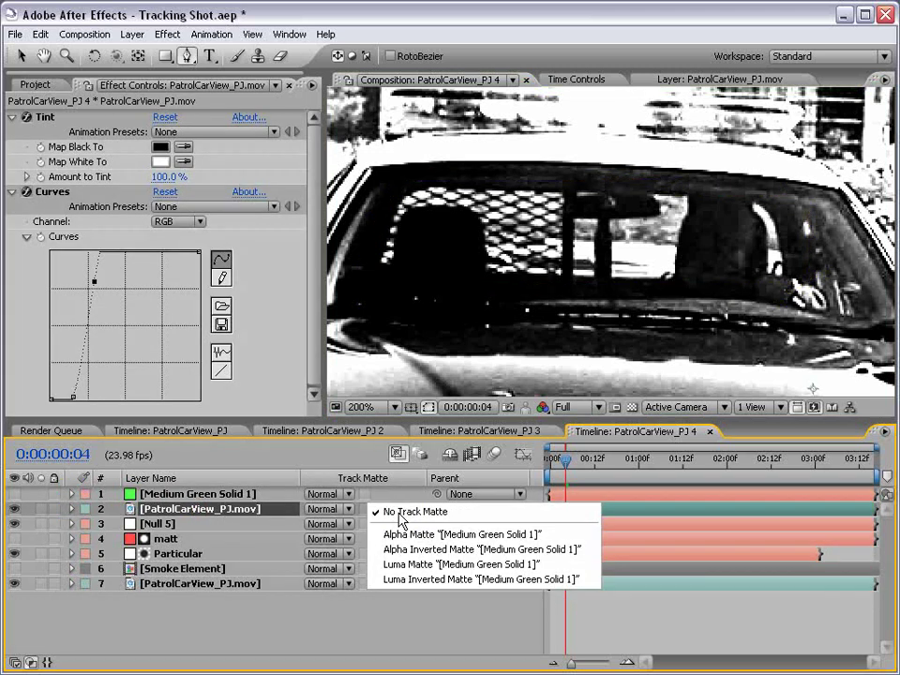
pyautogui.click(401, 536)
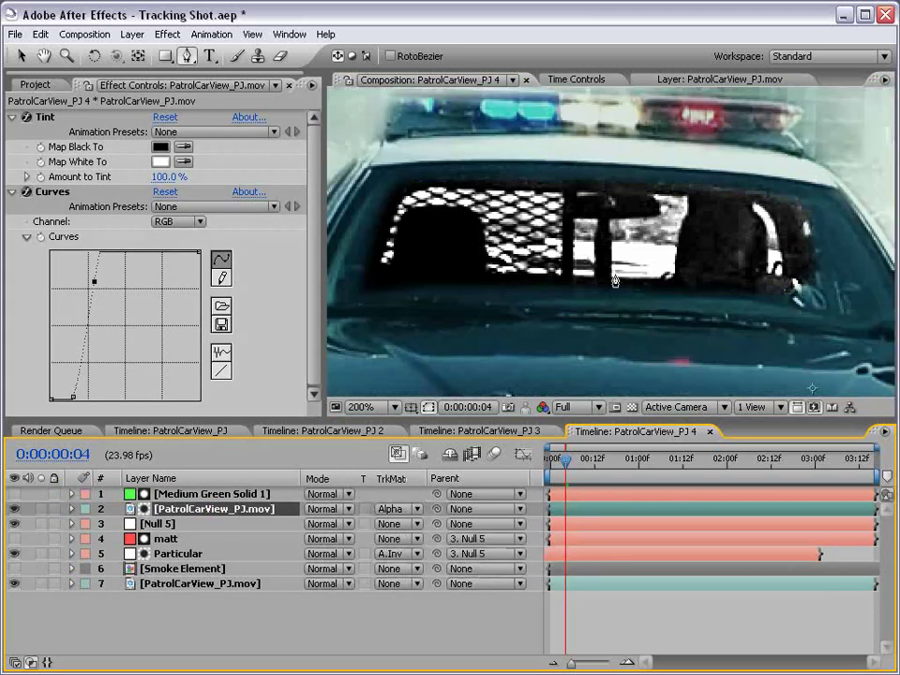
# Parent Medium Green Solid 1 to Null 5 and jump to a later frame to check.
pyautogui.press(',')
pyautogui.moveTo(591, 307); pyautogui.dragTo(598, 287)
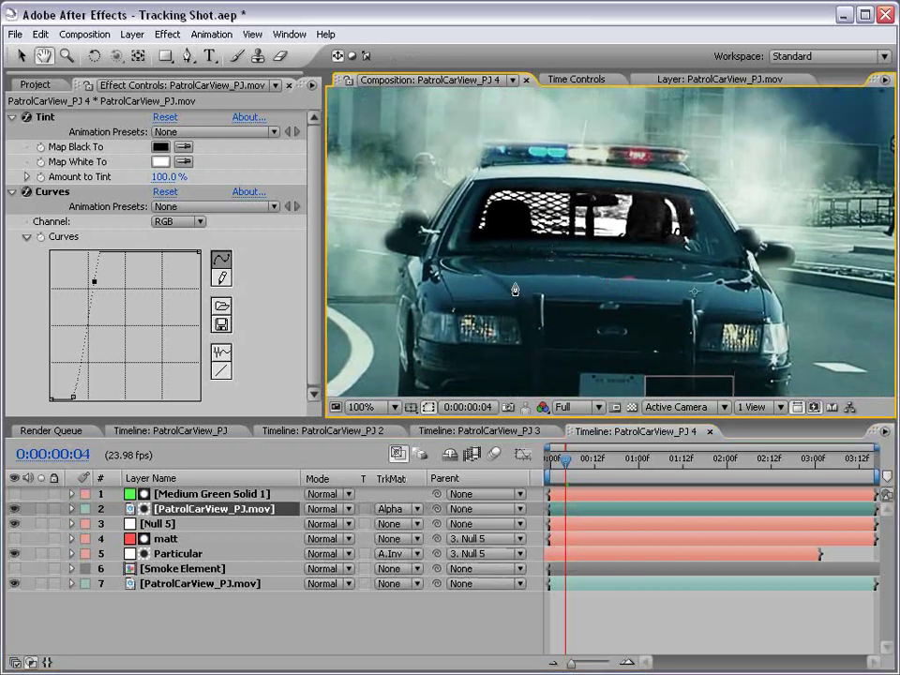
pyautogui.click(180, 497)
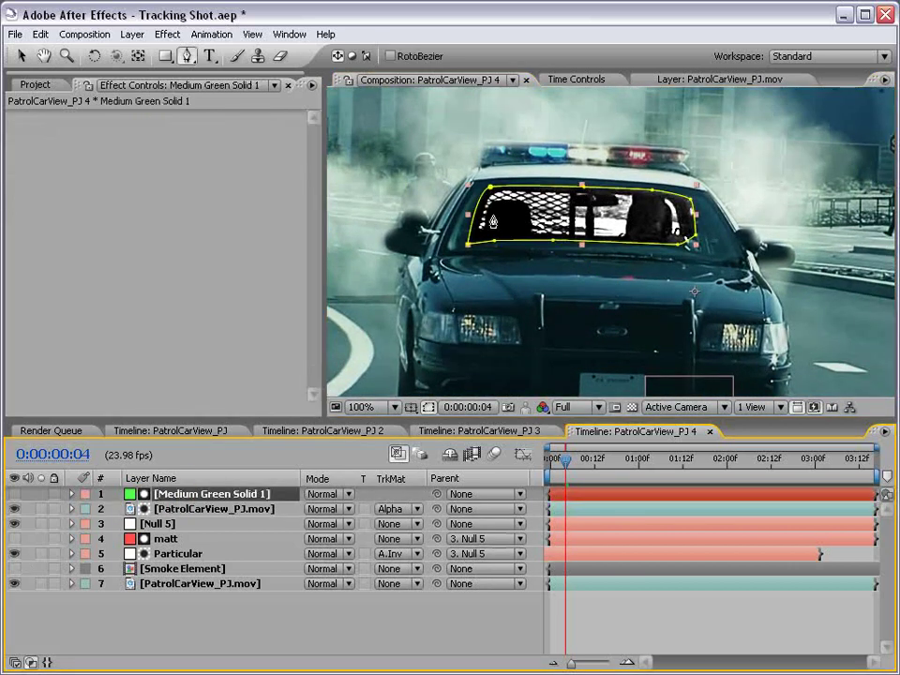
pyautogui.press('v')
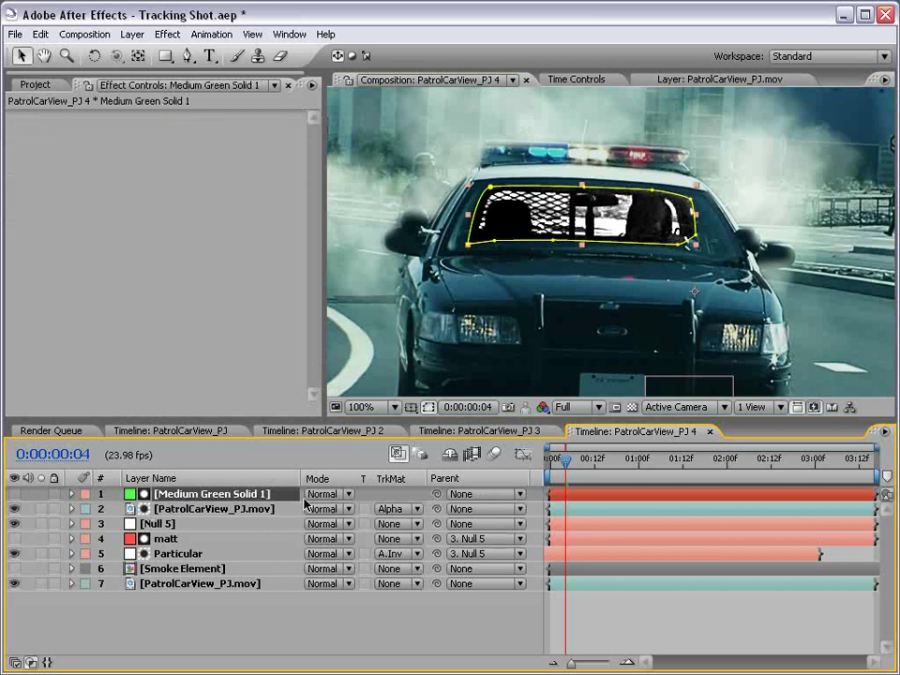
pyautogui.moveTo(437, 495); pyautogui.dragTo(154, 523)
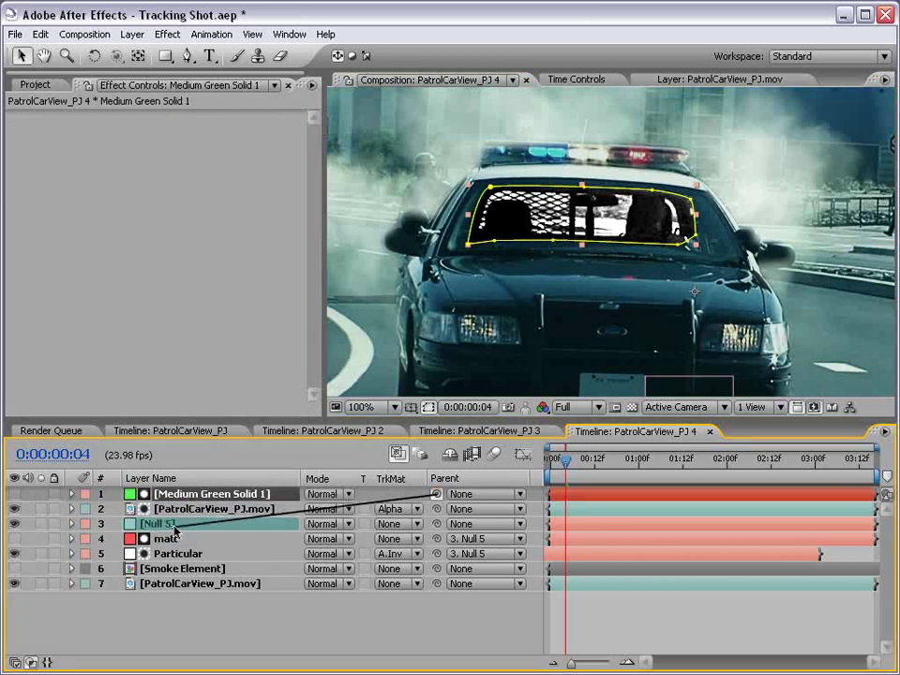
pyautogui.moveTo(566, 460); pyautogui.dragTo(787, 464)
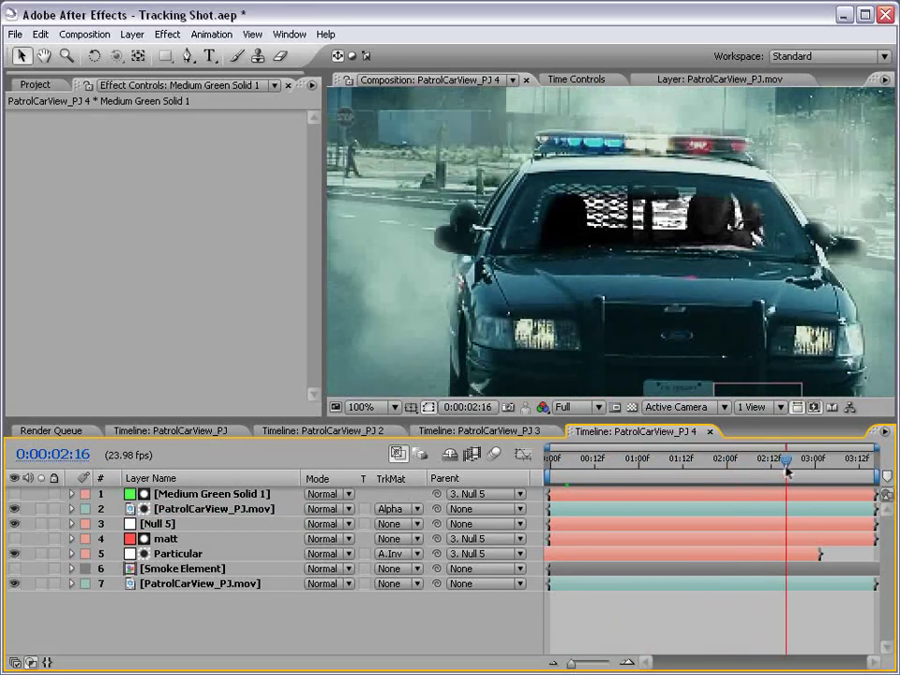
# Set a first Mask Shape keyframe on the green solid at an earlier frame.
pyautogui.click(193, 494)
pyautogui.press('s')
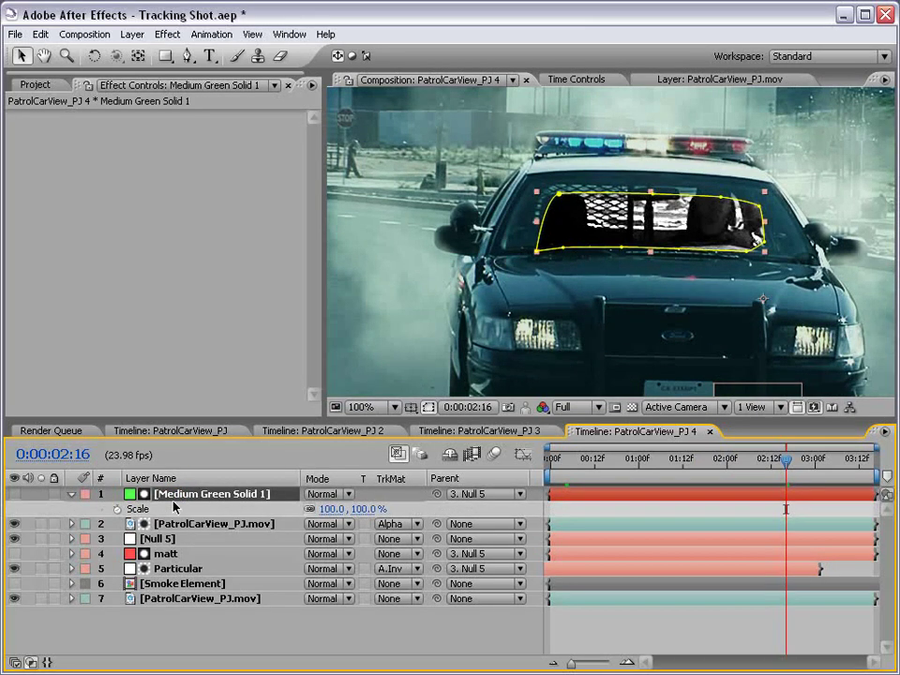
pyautogui.press('m')
pyautogui.moveTo(756, 478); pyautogui.dragTo(688, 466)
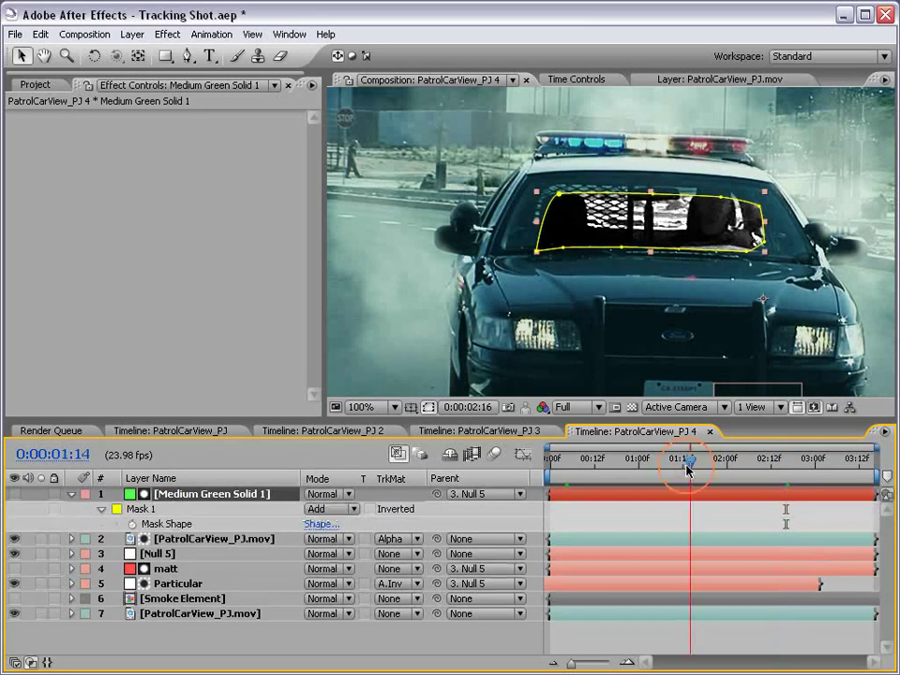
pyautogui.click(130, 524)
# Later in the shot, free-transform the mask to refit the rear window, then review.
pyautogui.moveTo(687, 459); pyautogui.dragTo(775, 460)
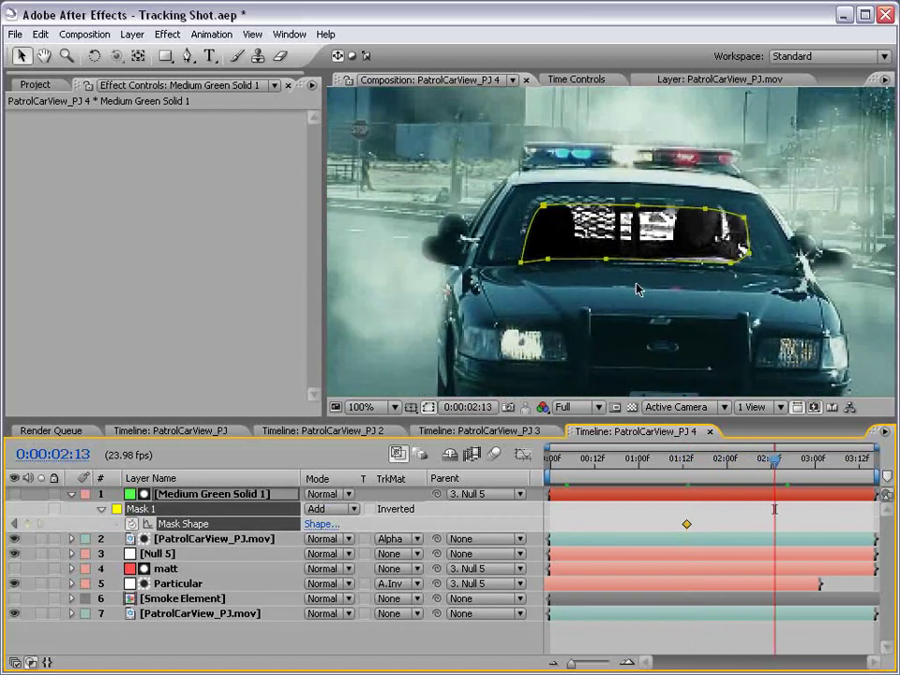
pyautogui.doubleClick(546, 212)
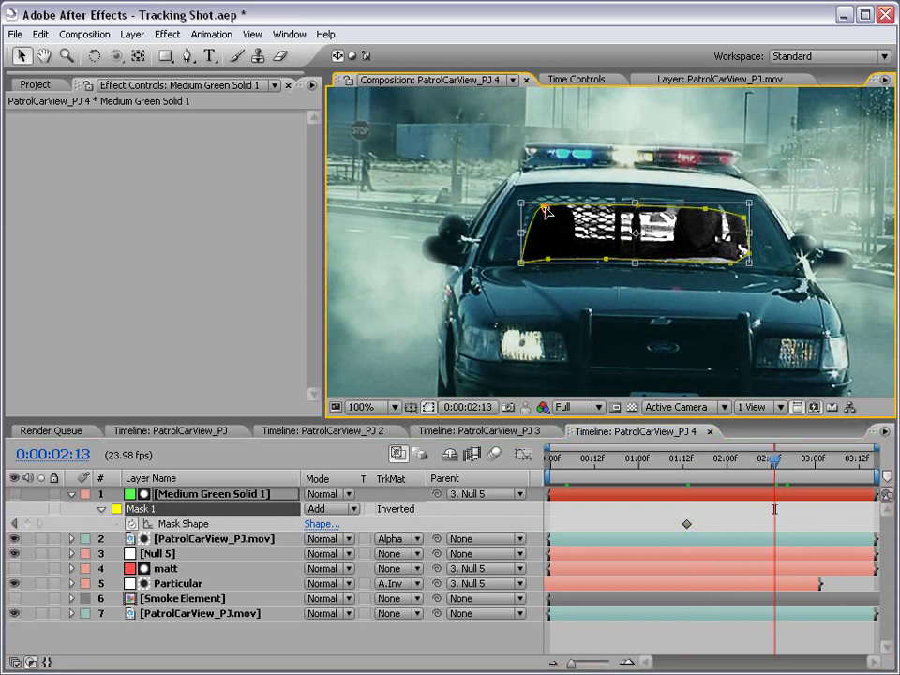
pyautogui.moveTo(544, 210); pyautogui.dragTo(539, 199)
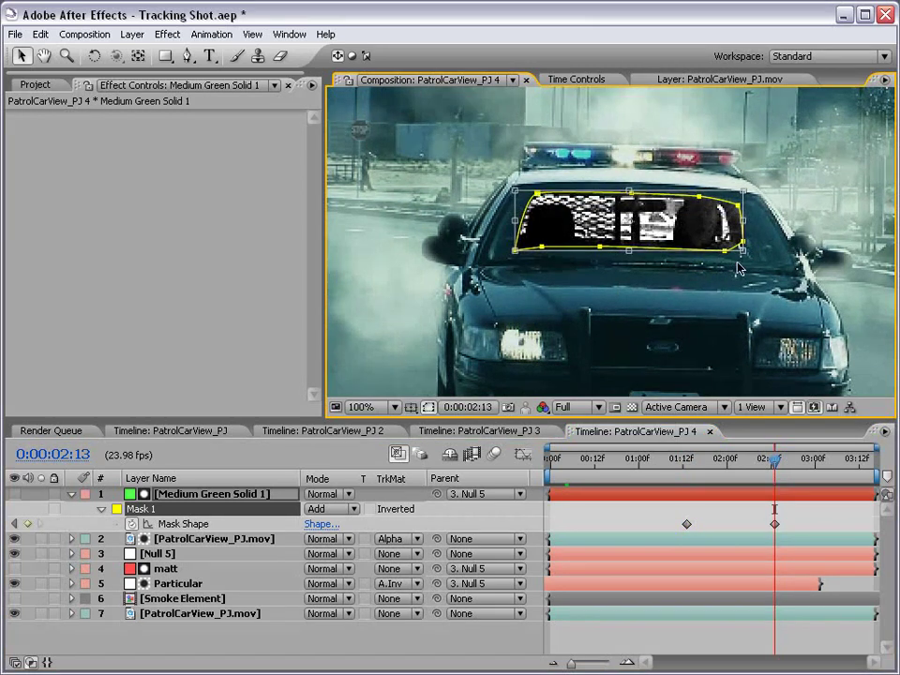
pyautogui.moveTo(513, 190); pyautogui.dragTo(508, 192)
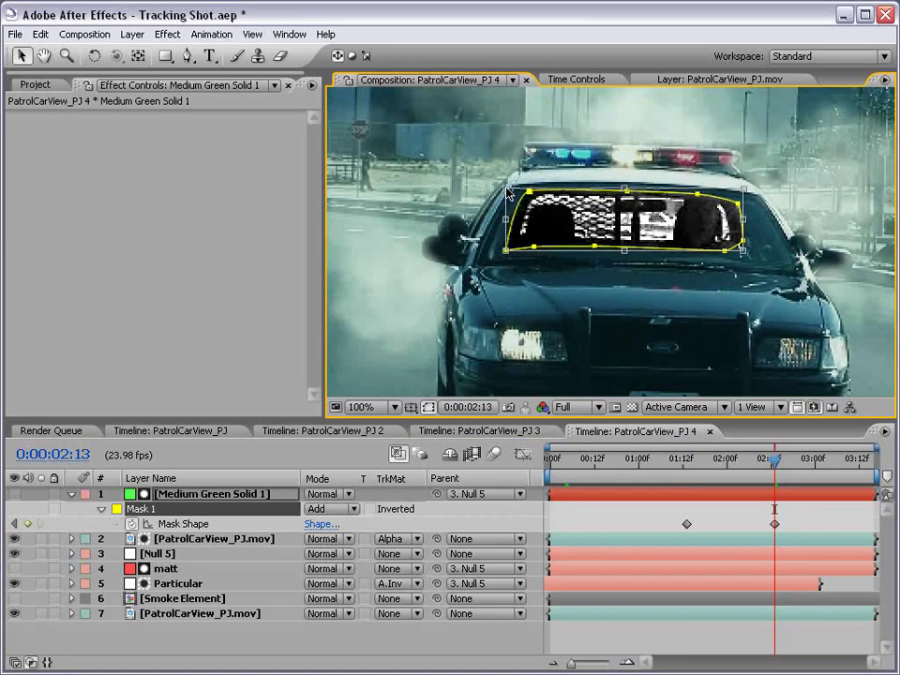
pyautogui.hotkey('shift', 'pagedown')
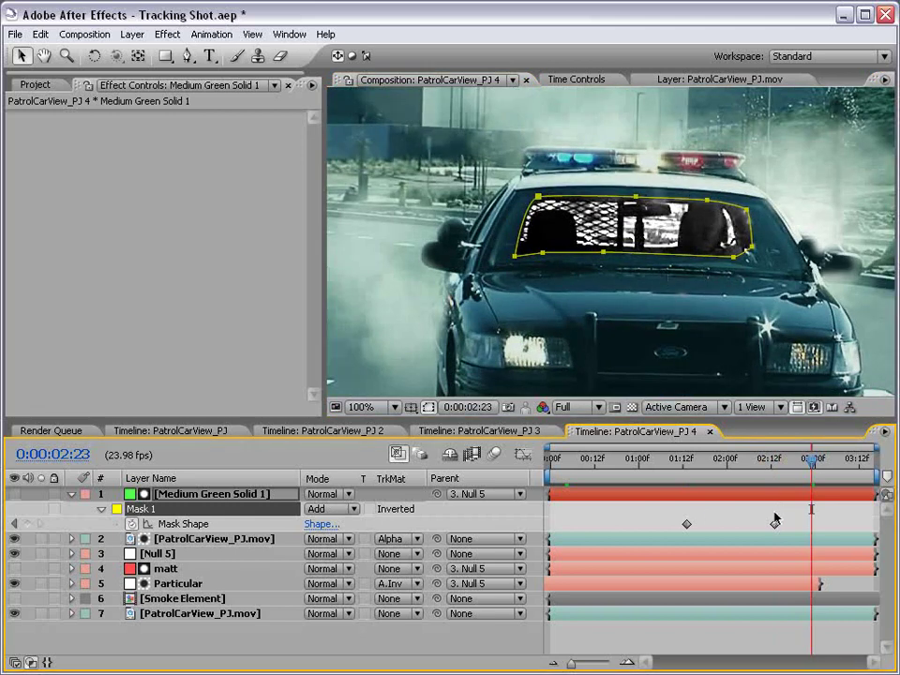
pyautogui.click(708, 517)
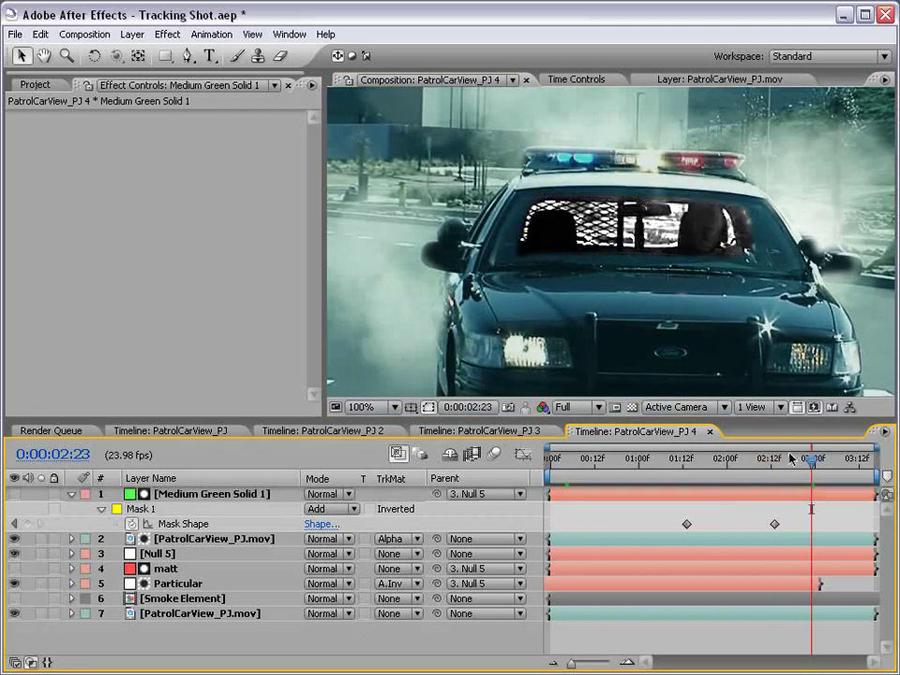
pyautogui.click(719, 461)
pyautogui.moveTo(707, 466); pyautogui.dragTo(527, 479)
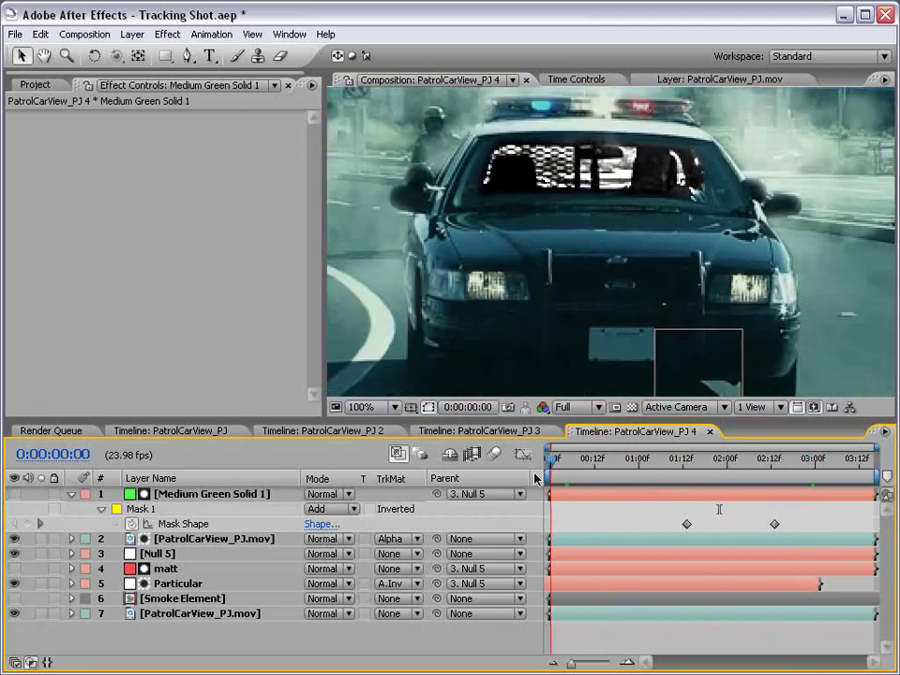
# Briefly show the matt and green window solid layers to inspect them, then hide them.
pyautogui.click(181, 498)
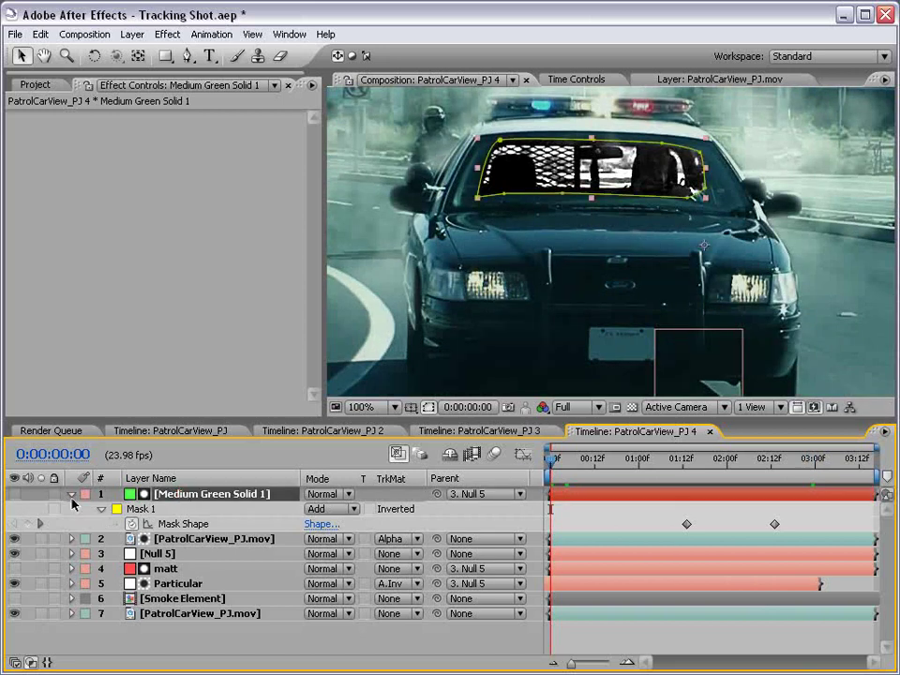
pyautogui.click(70, 494)
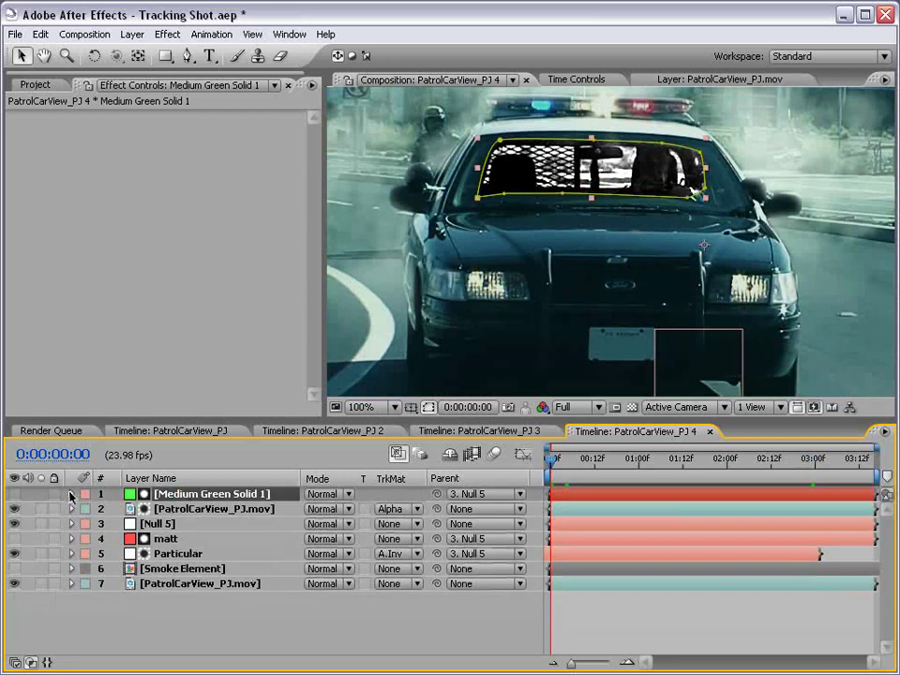
pyautogui.click(166, 539)
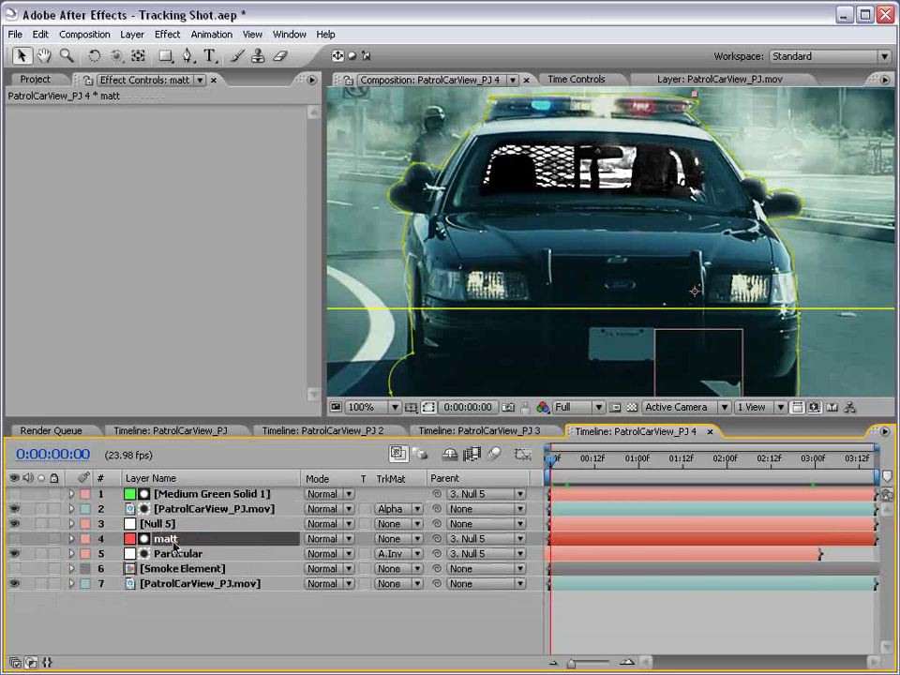
pyautogui.click(14, 538)
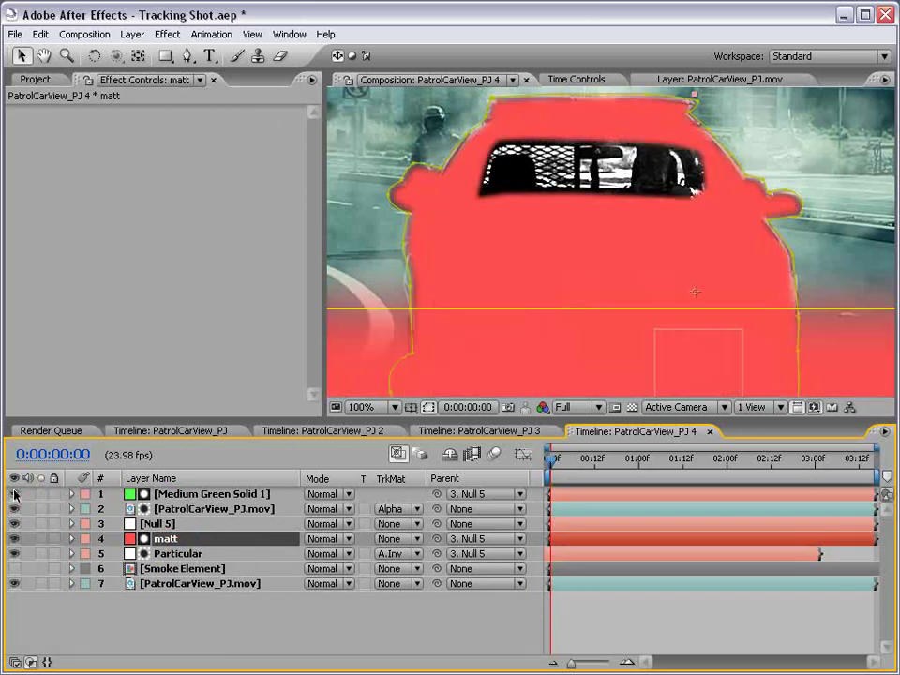
pyautogui.click(14, 495)
pyautogui.click(14, 494)
pyautogui.click(14, 538)
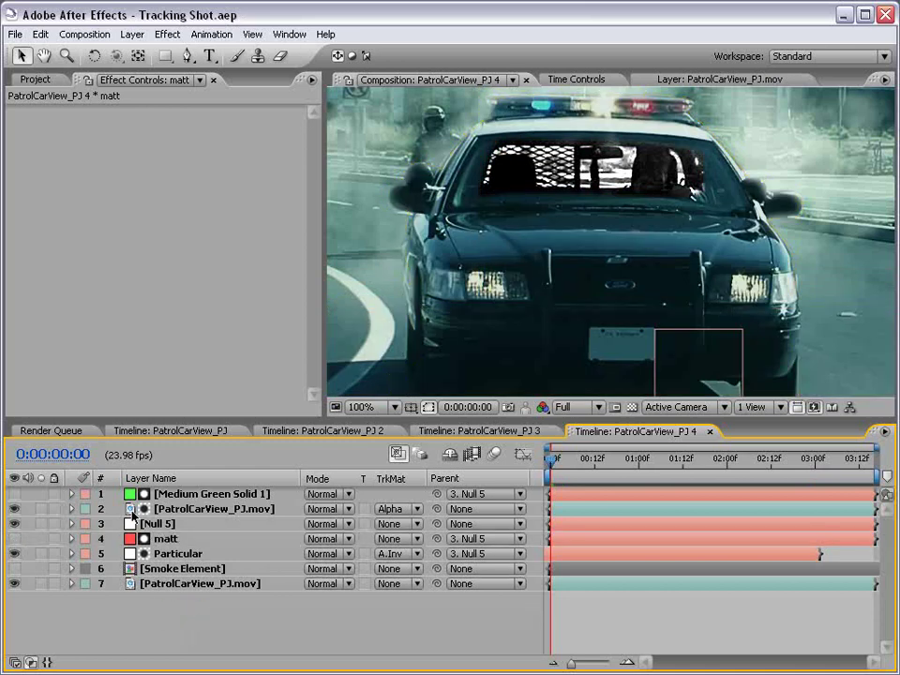
# Move Null 5 to the top and set Parent to None for green solid, matt and Particular.
pyautogui.moveTo(150, 523); pyautogui.dragTo(145, 490)
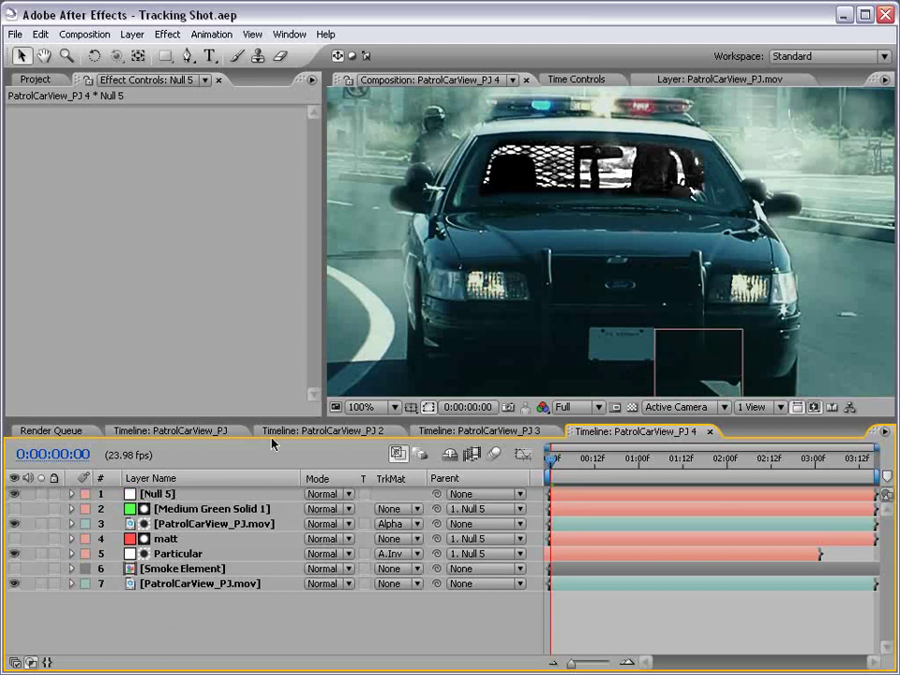
pyautogui.click(174, 512)
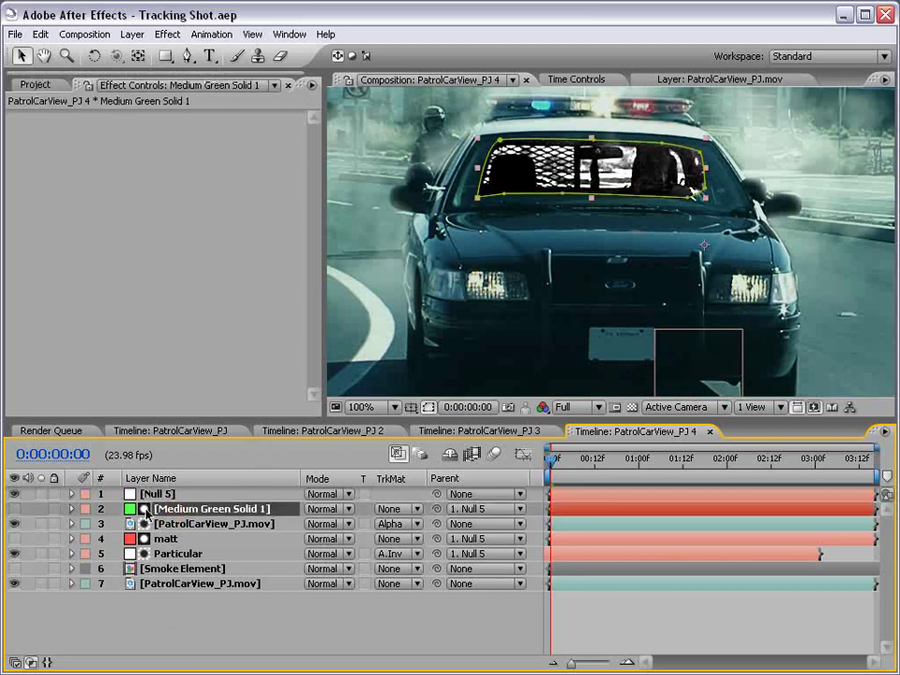
pyautogui.click(464, 513)
pyautogui.click(470, 484)
pyautogui.click(485, 539)
pyautogui.click(472, 514)
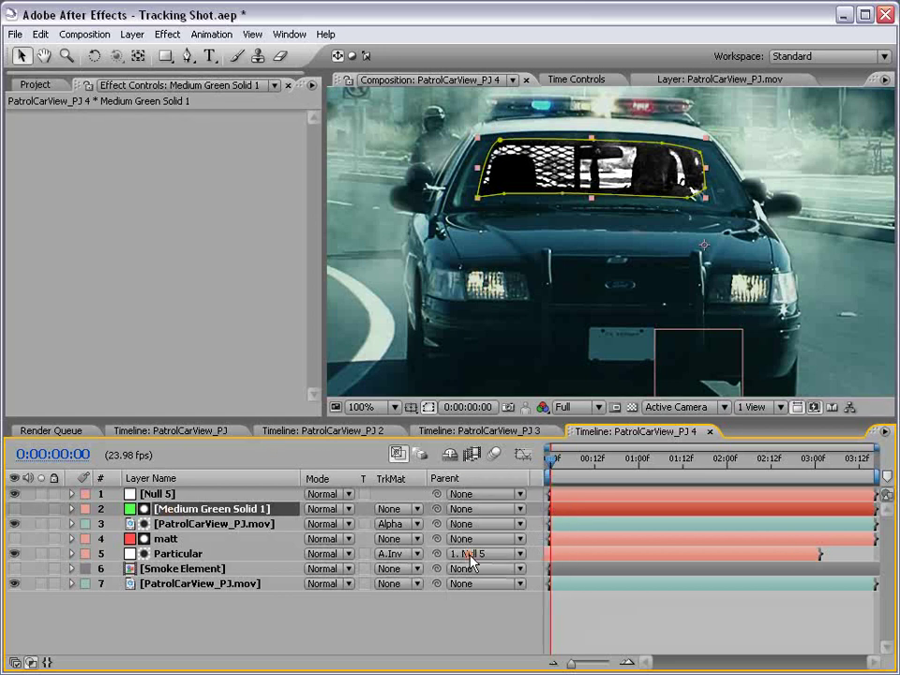
pyautogui.click(485, 555)
pyautogui.click(472, 529)
# Select the matt, patrol car footage and green solid layers together.
pyautogui.click(165, 645)
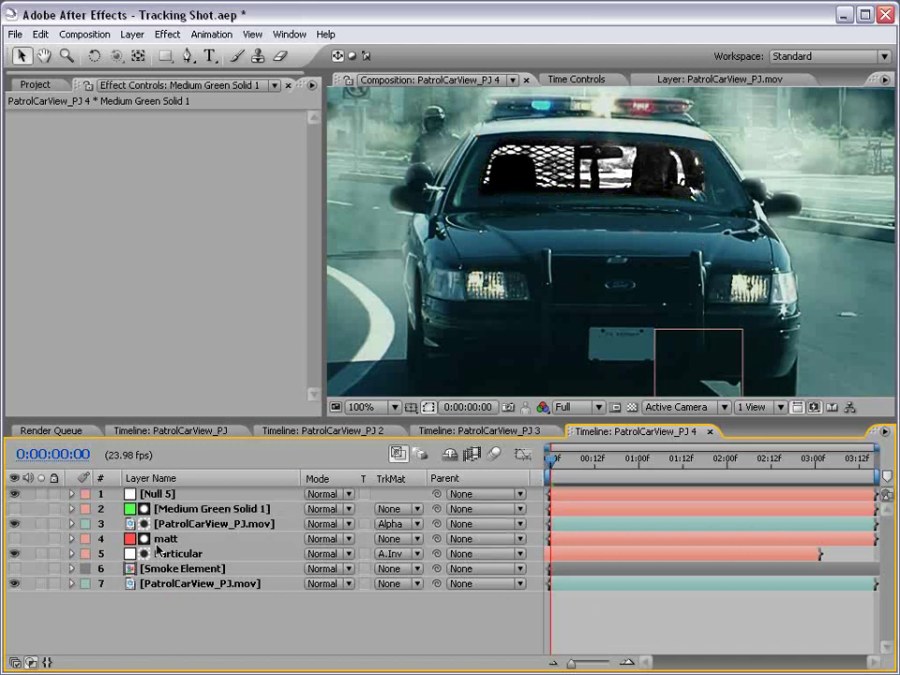
pyautogui.click(164, 539)
pyautogui.keyDown('shift'); pyautogui.click(162, 523); pyautogui.keyUp('shift')
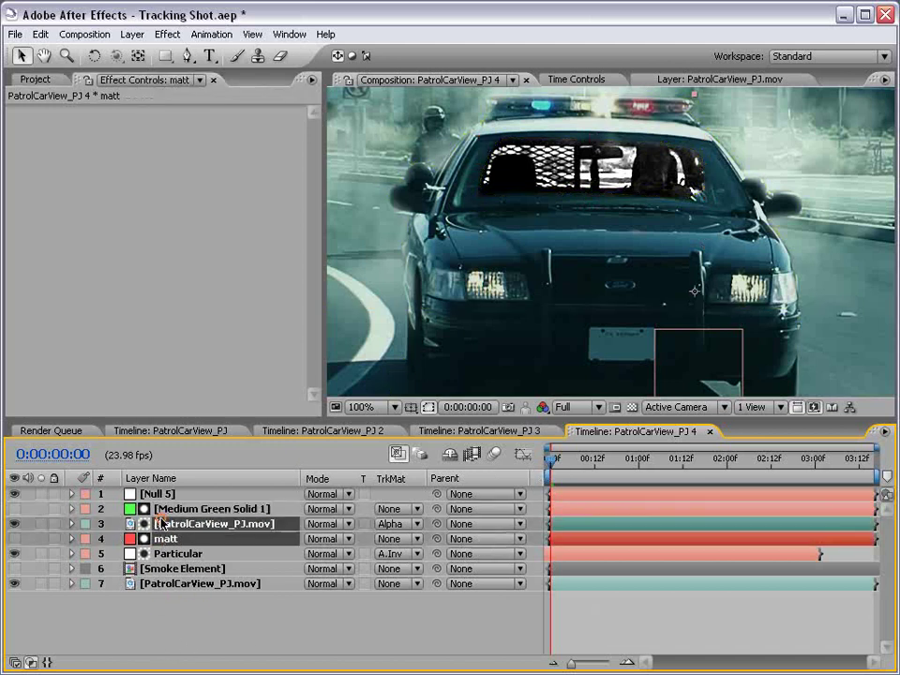
pyautogui.keyDown('shift'); pyautogui.click(182, 510); pyautogui.keyUp('shift')
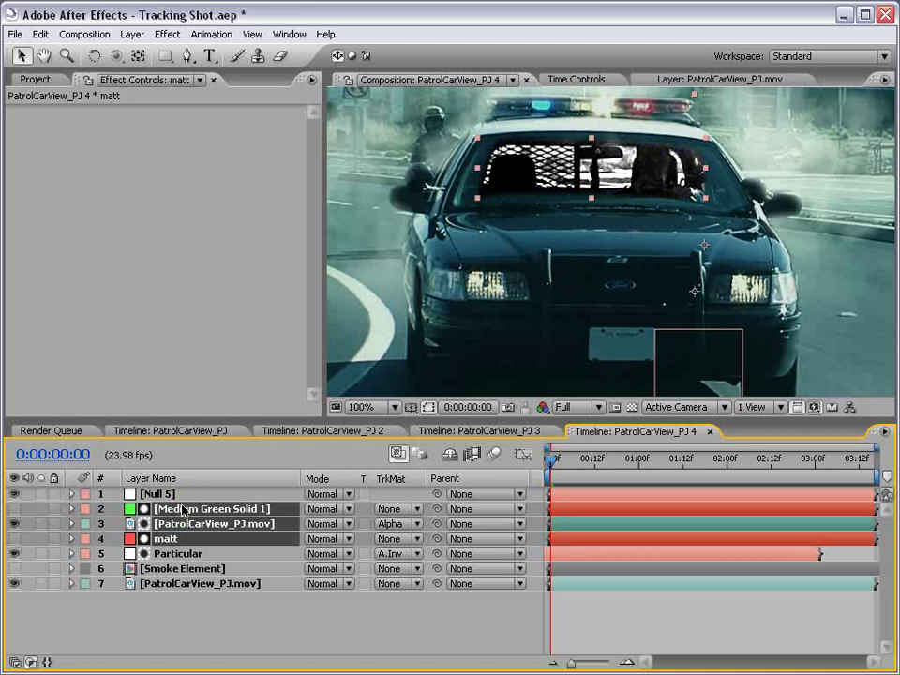
# Pre-compose the selected layers into Pre-comp 2.
pyautogui.click(132, 34)
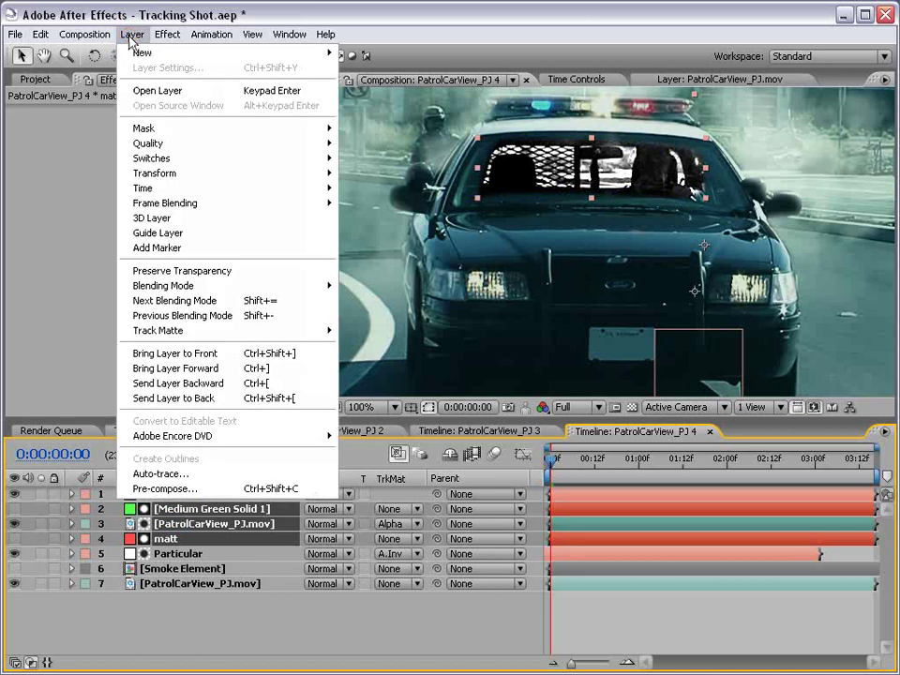
pyautogui.click(161, 489)
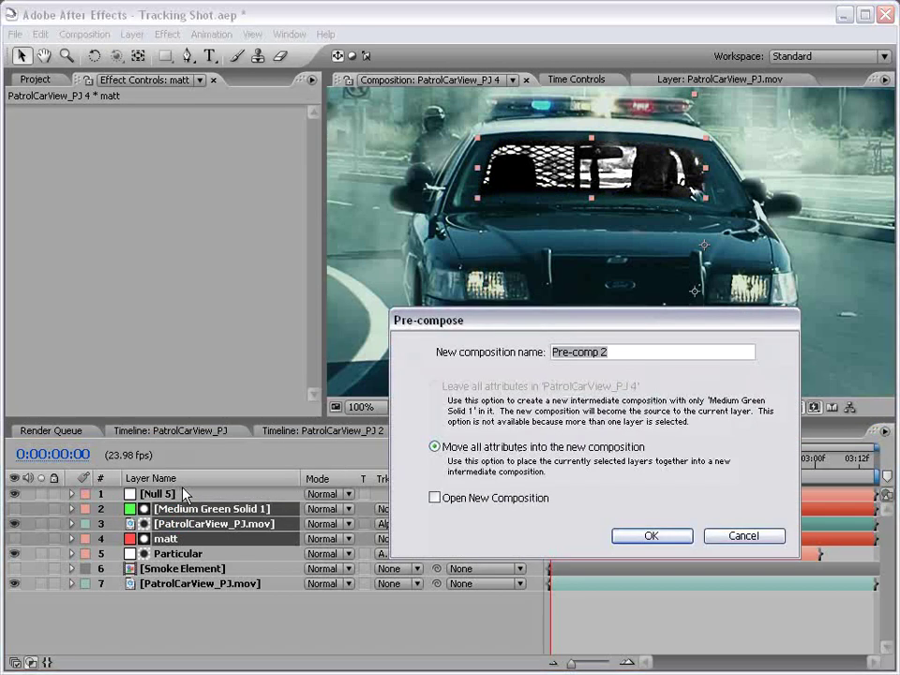
pyautogui.click(634, 542)
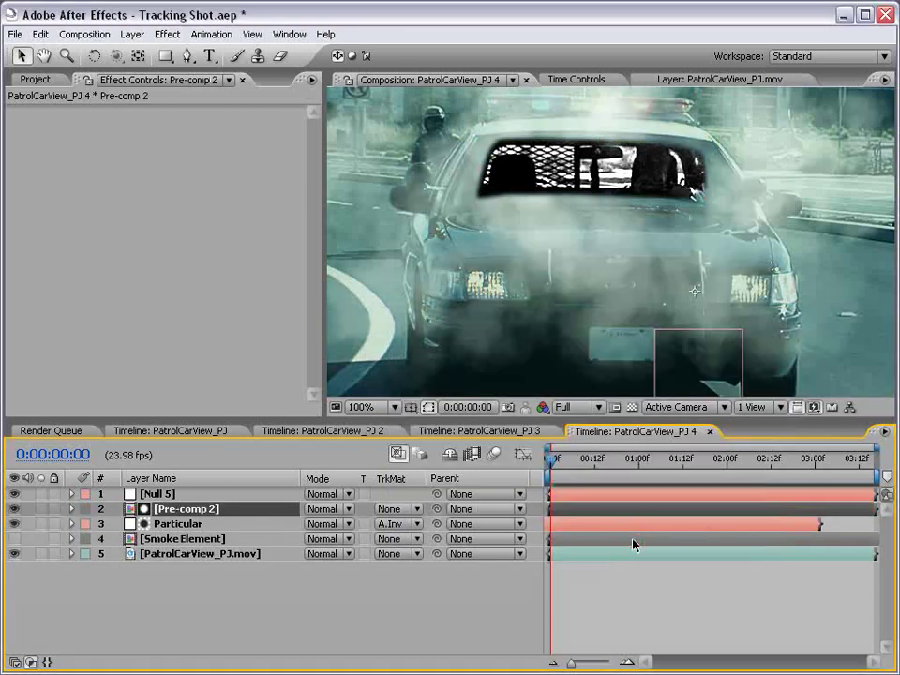
# Copy Null 5 into Pre-comp 2 and turn on the transparency grid.
pyautogui.click(143, 495)
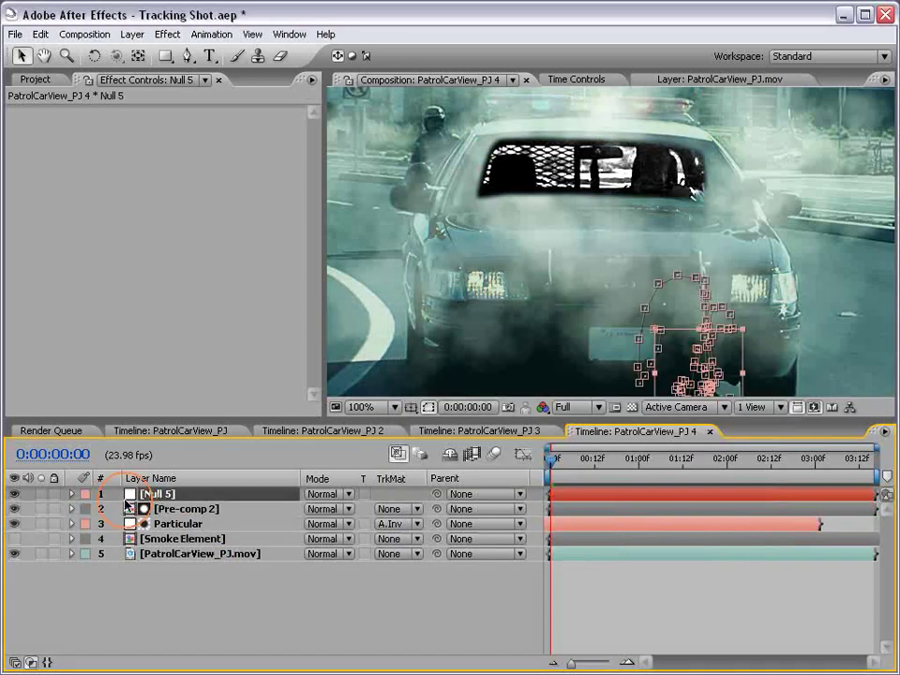
pyautogui.doubleClick(178, 512)
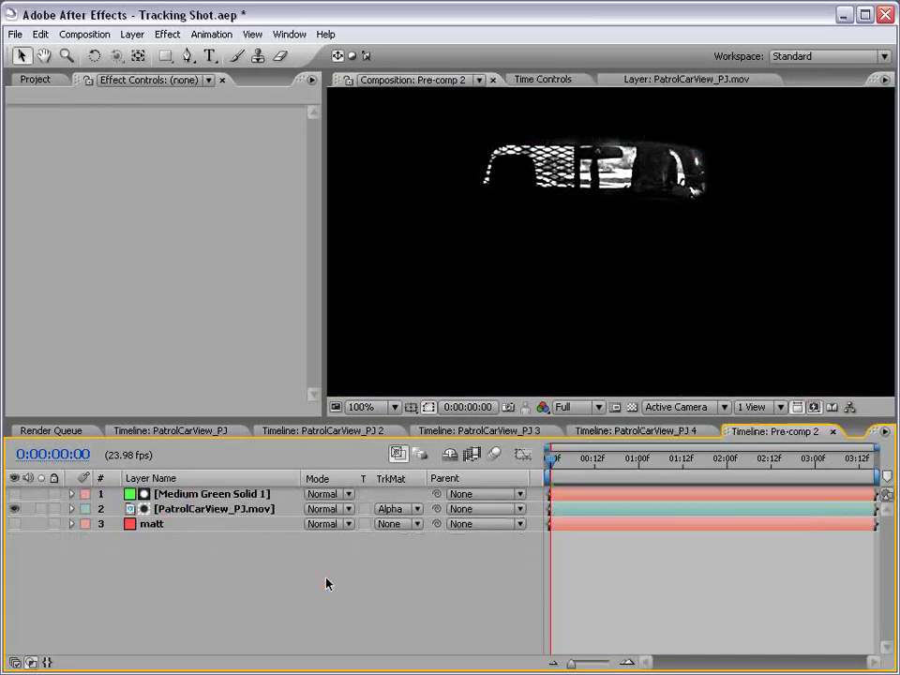
pyautogui.hotkey('ctrl', 'v')
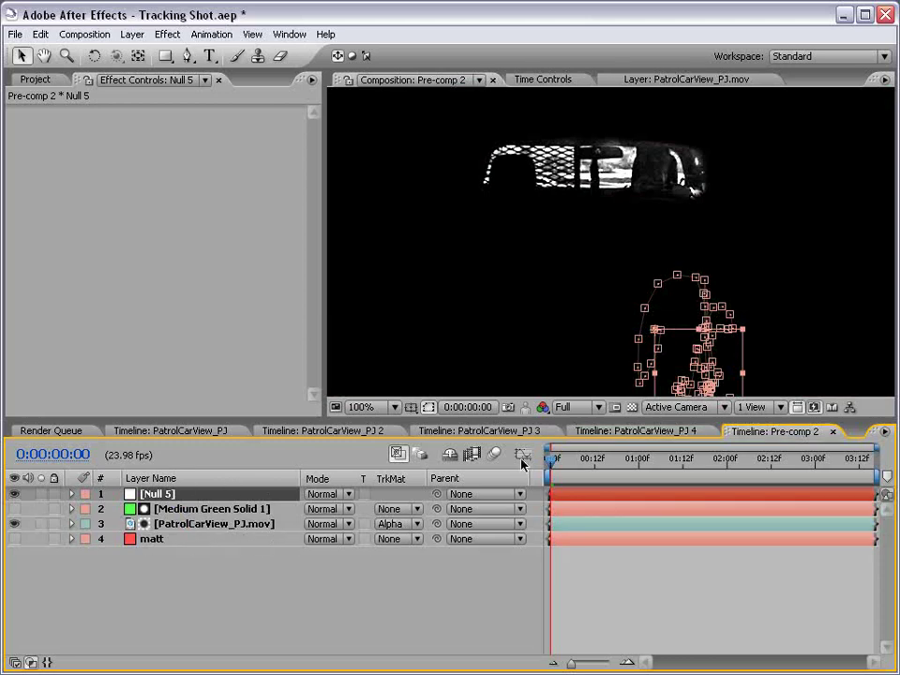
pyautogui.click(632, 407)
pyautogui.click(535, 586)
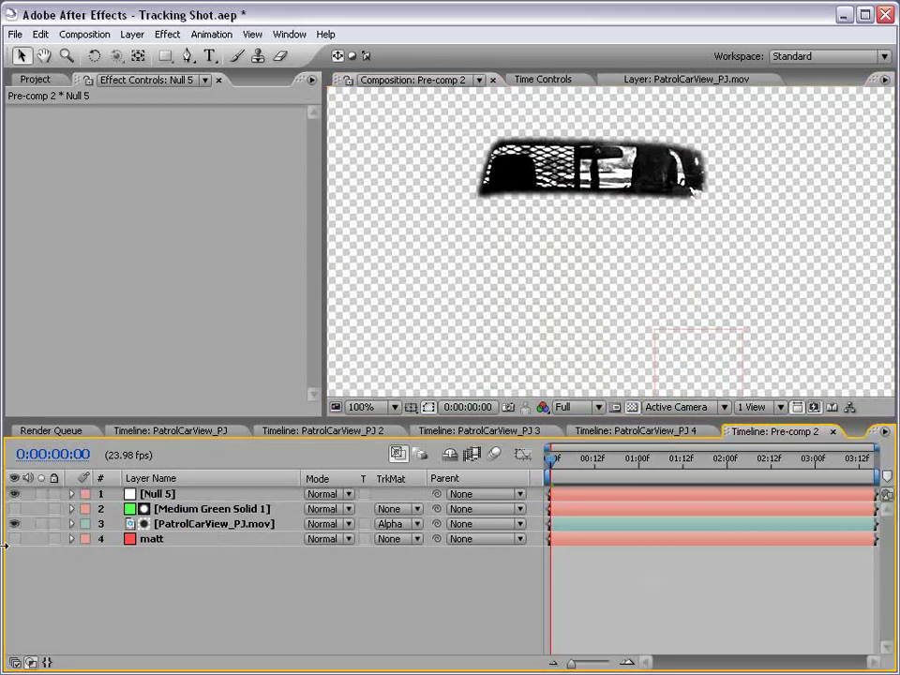
# Show the matt layer and change its solid colour to black.
pyautogui.click(14, 540)
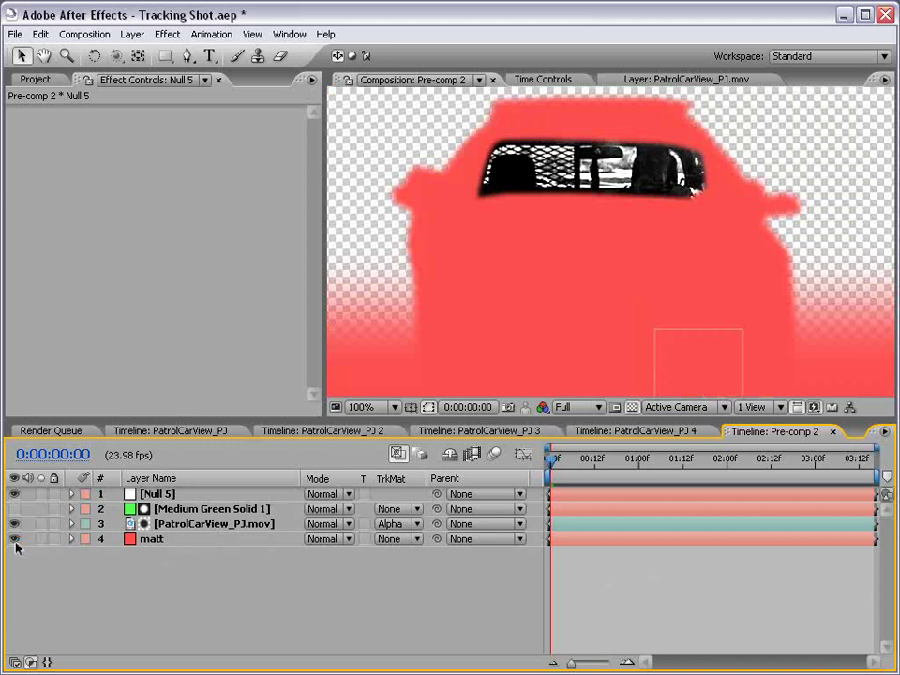
pyautogui.click(450, 283)
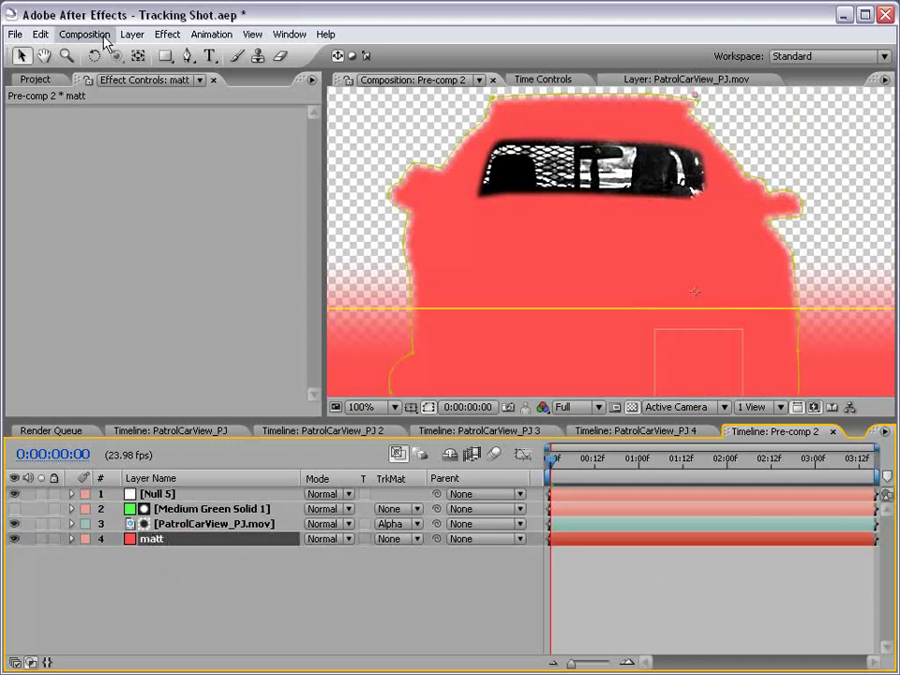
pyautogui.click(131, 34)
pyautogui.click(187, 69)
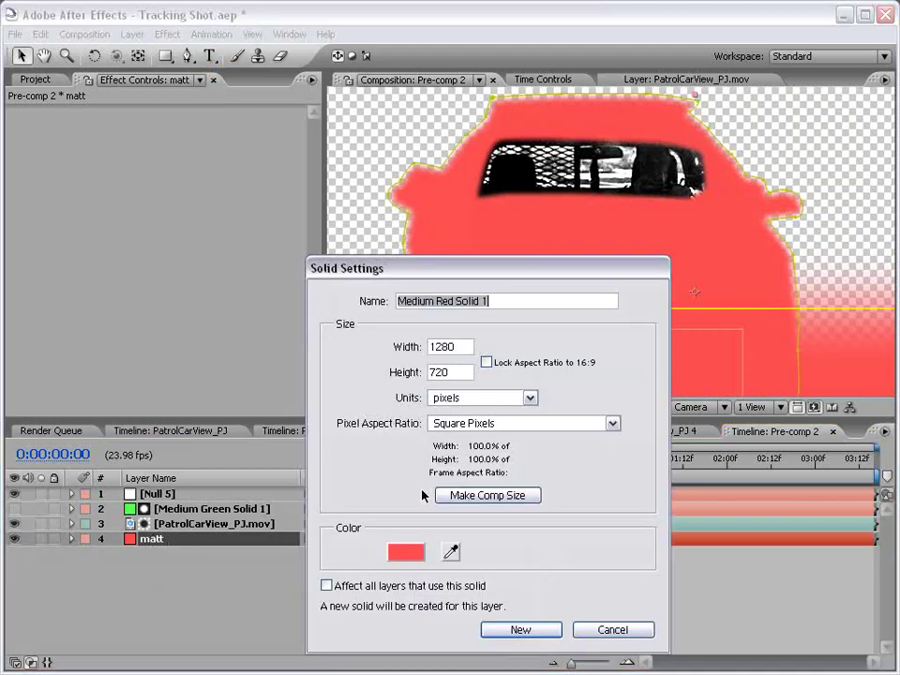
pyautogui.click(348, 549)
pyautogui.click(306, 574)
pyautogui.moveTo(306, 574); pyautogui.dragTo(341, 606)
pyautogui.click(508, 371)
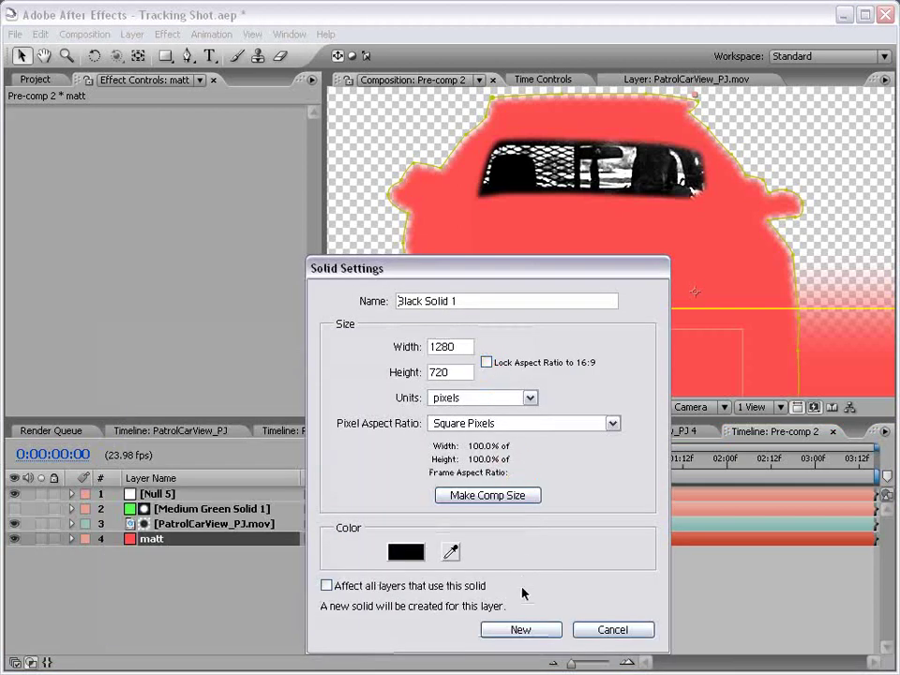
pyautogui.click(521, 629)
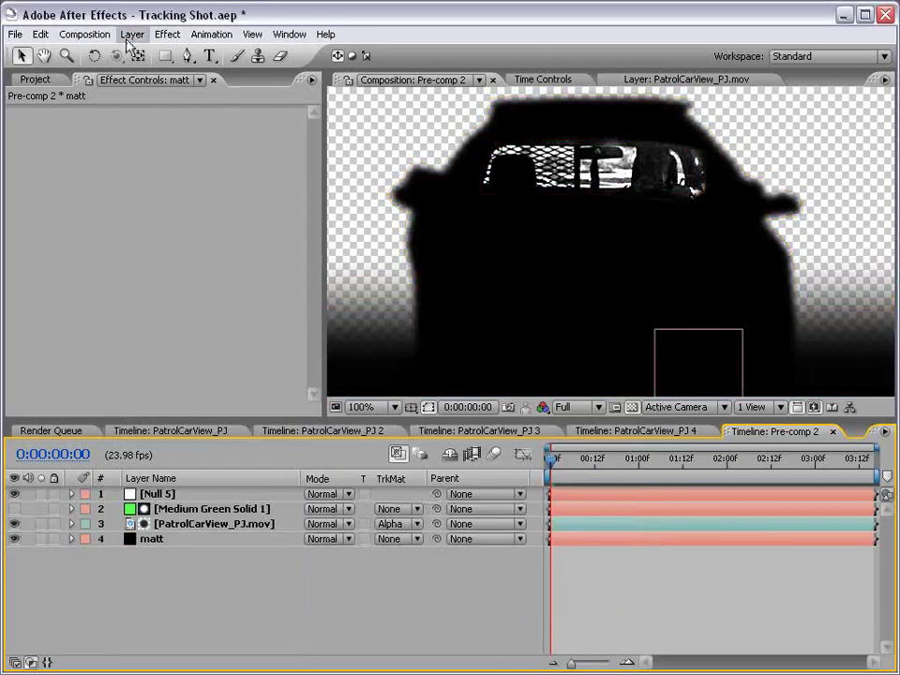
# Create White Solid 5 and send it to the bottom of the stack.
pyautogui.click(132, 34)
pyautogui.click(366, 68)
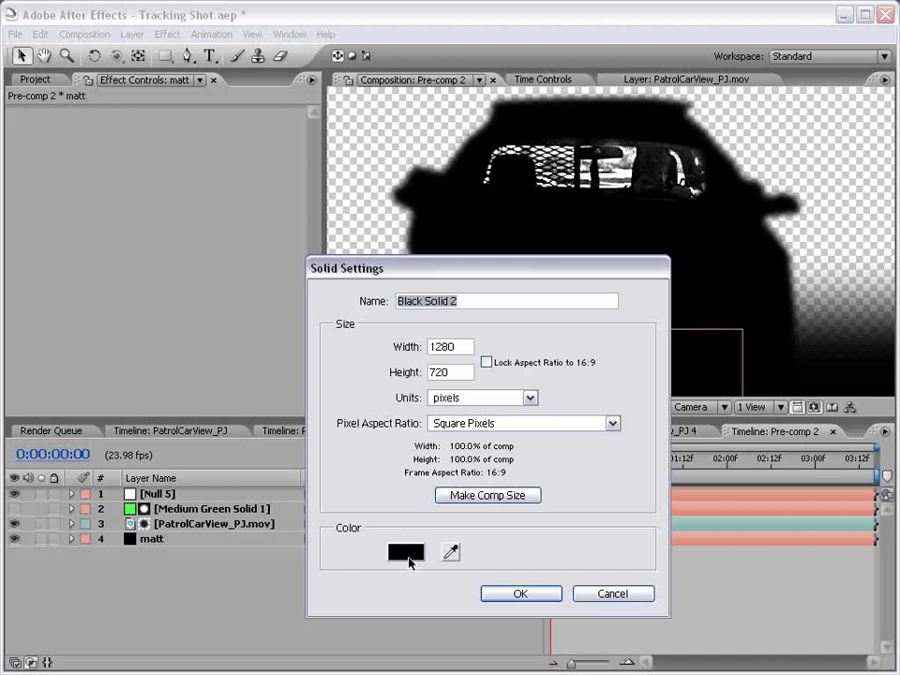
pyautogui.click(405, 548)
pyautogui.click(118, 384)
pyautogui.click(525, 372)
pyautogui.click(520, 593)
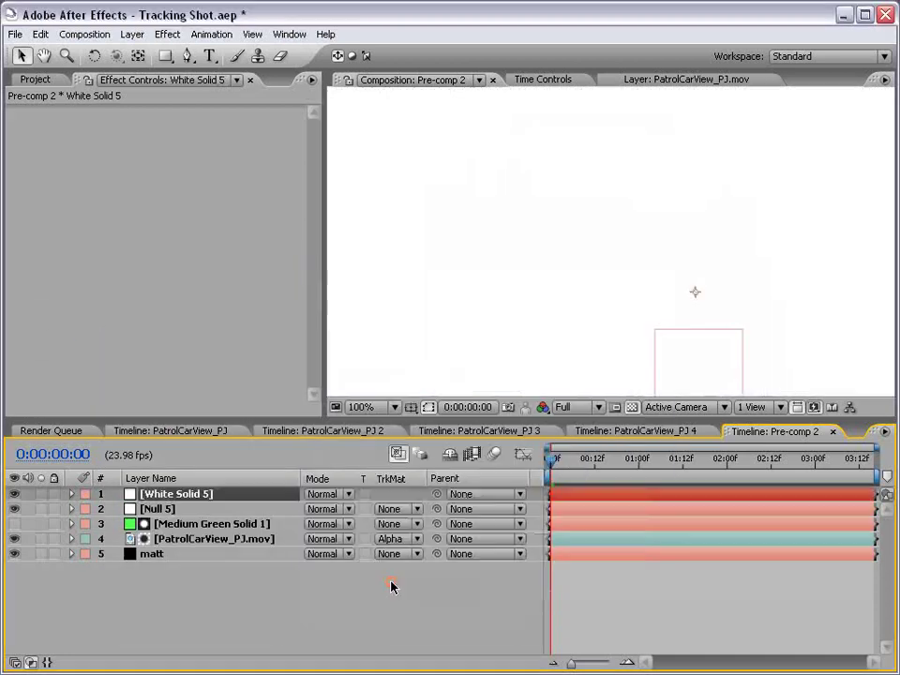
pyautogui.hotkey('ctrl', 'shift', '[')
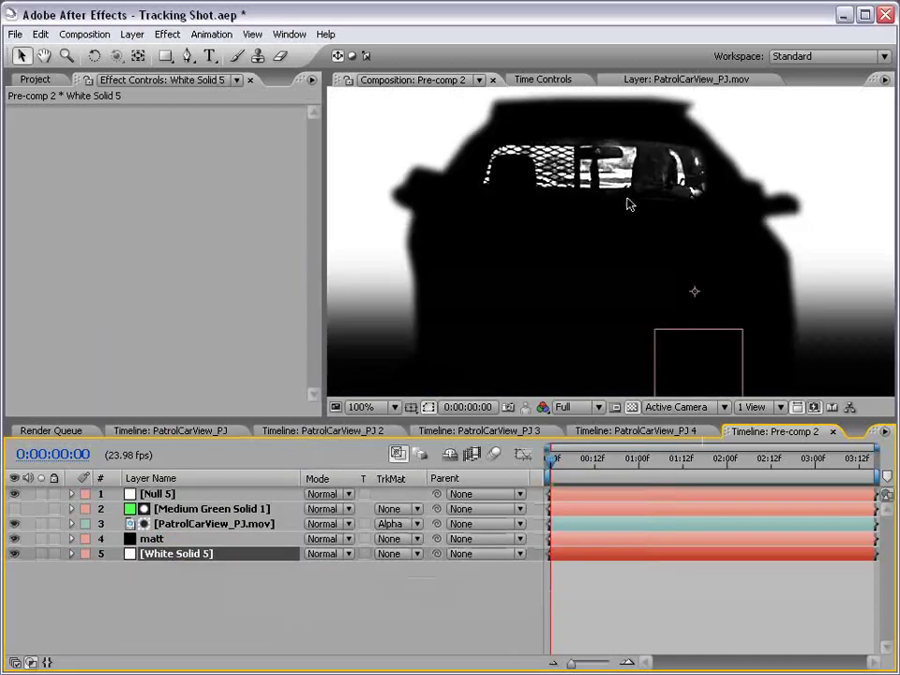
# Parent Medium Green Solid 1 and the matt layer to Null 5.
pyautogui.scroll(-1, 629, 200)
pyautogui.click(152, 538)
pyautogui.click(187, 508)
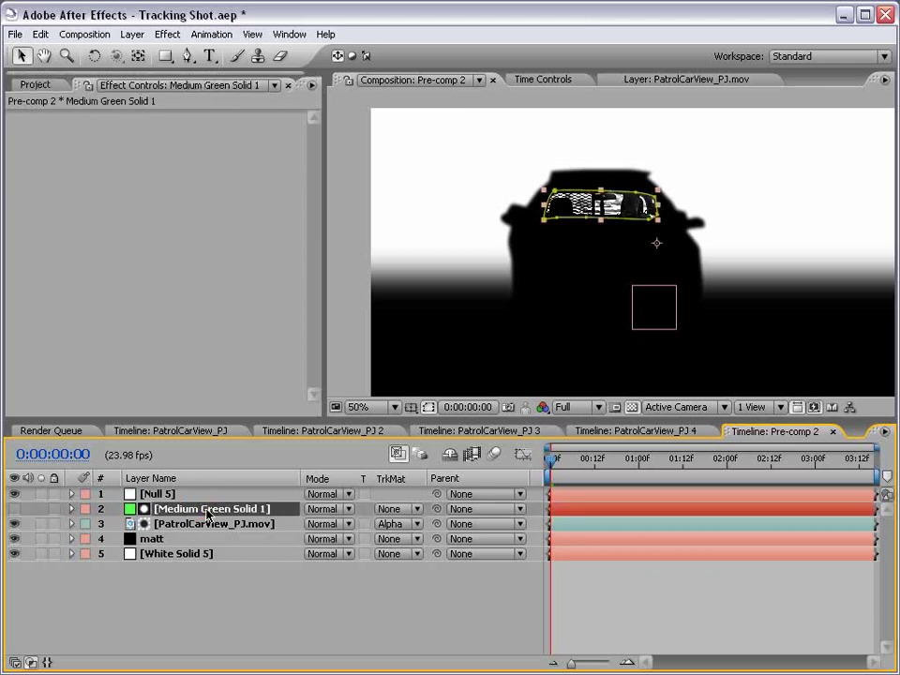
pyautogui.keyDown('ctrl'); pyautogui.click(152, 539); pyautogui.keyUp('ctrl')
pyautogui.moveTo(436, 538); pyautogui.dragTo(187, 493)
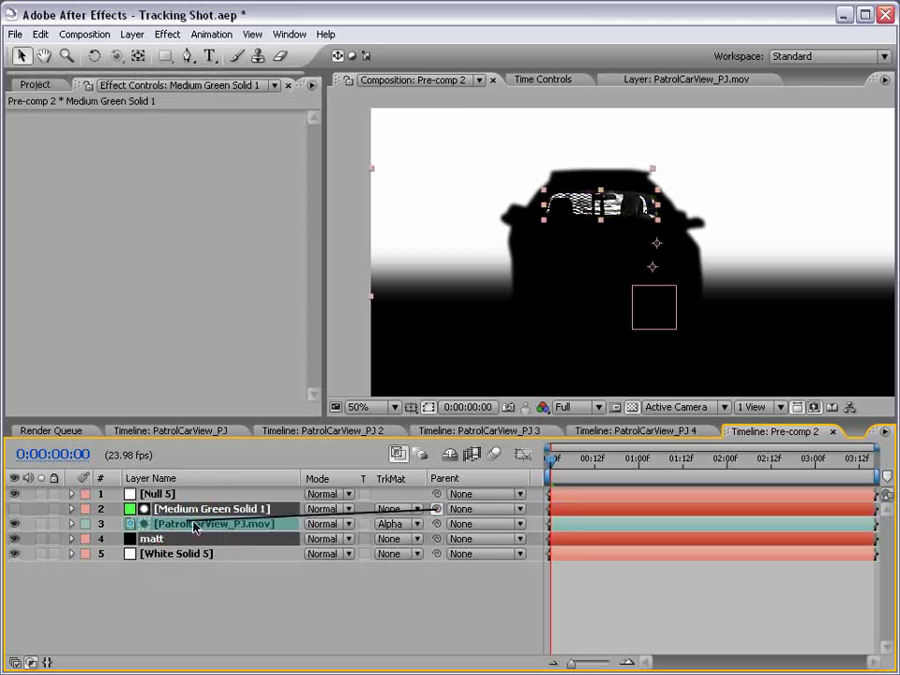
# Check at 0:00:01:14 and 0:00:02:01 that the matte follows the car, then save.
pyautogui.click(516, 582)
pyautogui.moveTo(553, 459); pyautogui.dragTo(691, 458)
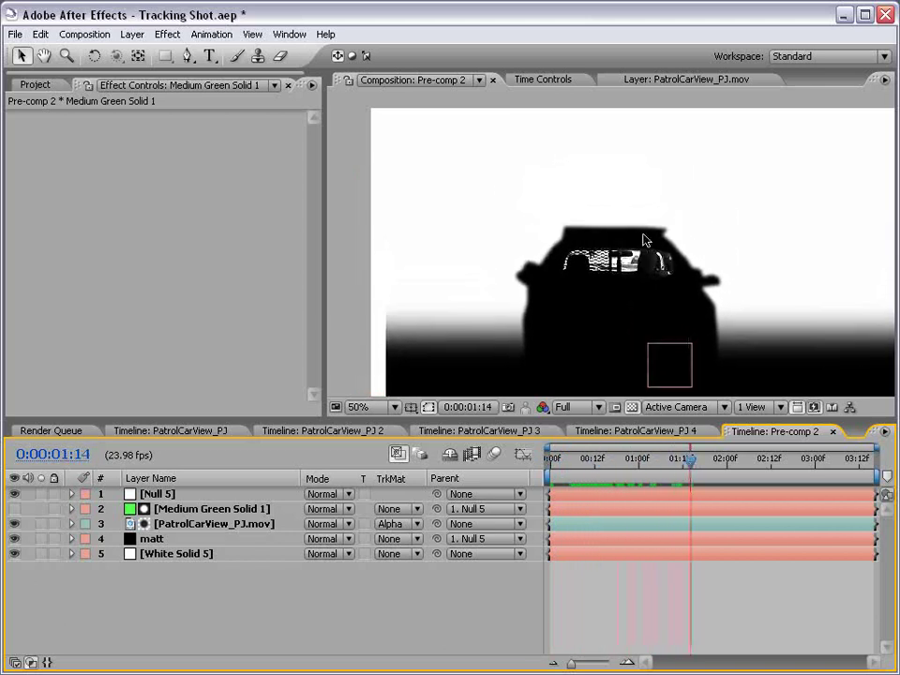
pyautogui.scroll(2, 643, 238)
pyautogui.moveTo(669, 326)
pyautogui.mouseDown()
pyautogui.moveTo(613, 279)
pyautogui.moveTo(623, 230)
pyautogui.mouseUp()
pyautogui.scroll(-2, 612, 278)
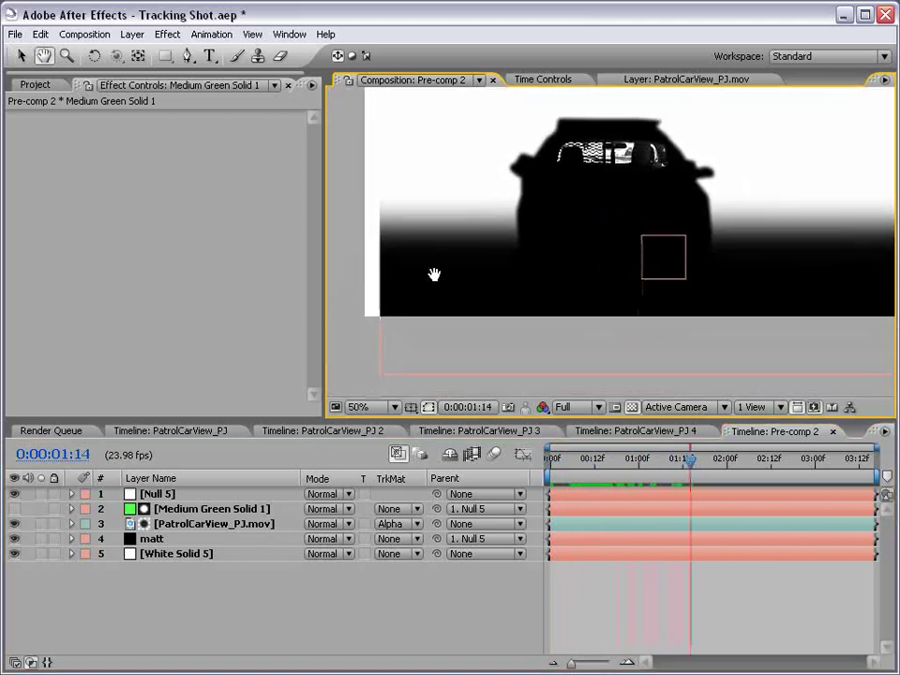
pyautogui.moveTo(691, 459); pyautogui.dragTo(730, 458)
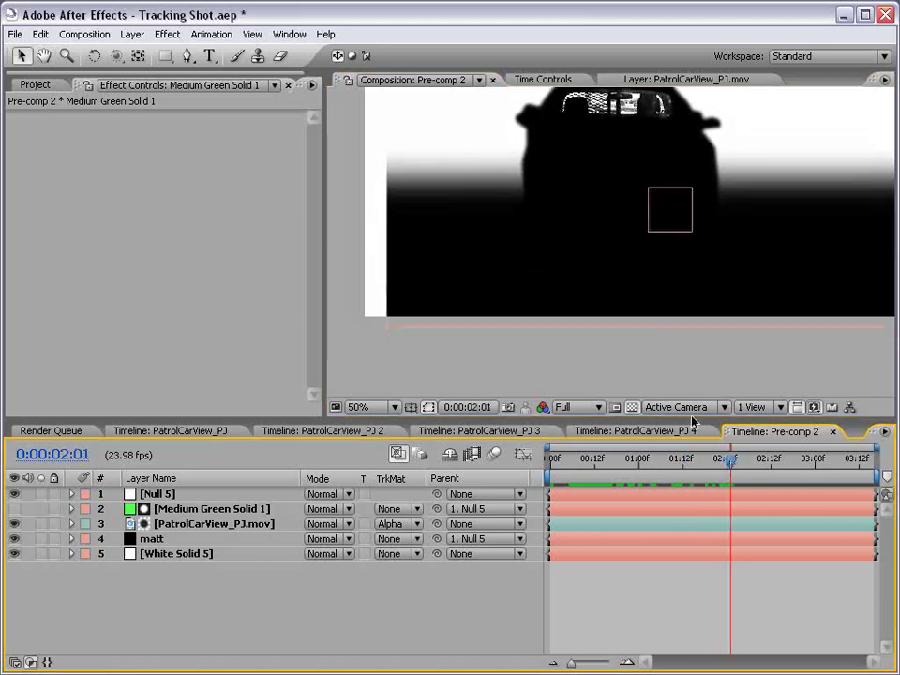
pyautogui.scroll(-2, 517, 250)
pyautogui.hotkey('ctrl', 's')
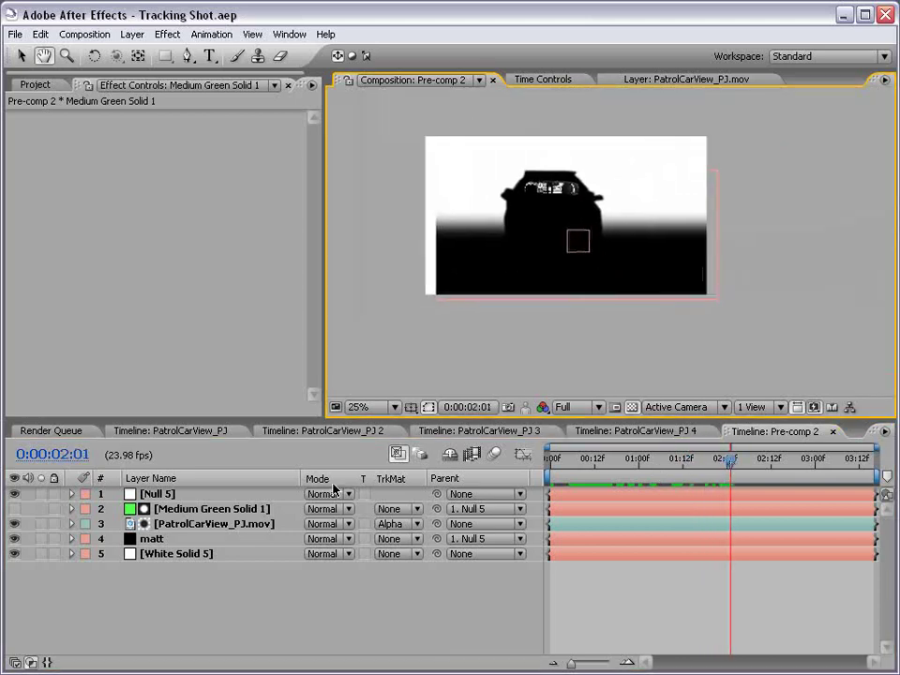
# Leave Pre-comp 2 and set the Particular layer's track matte to Luma Matte.
pyautogui.click(834, 432)
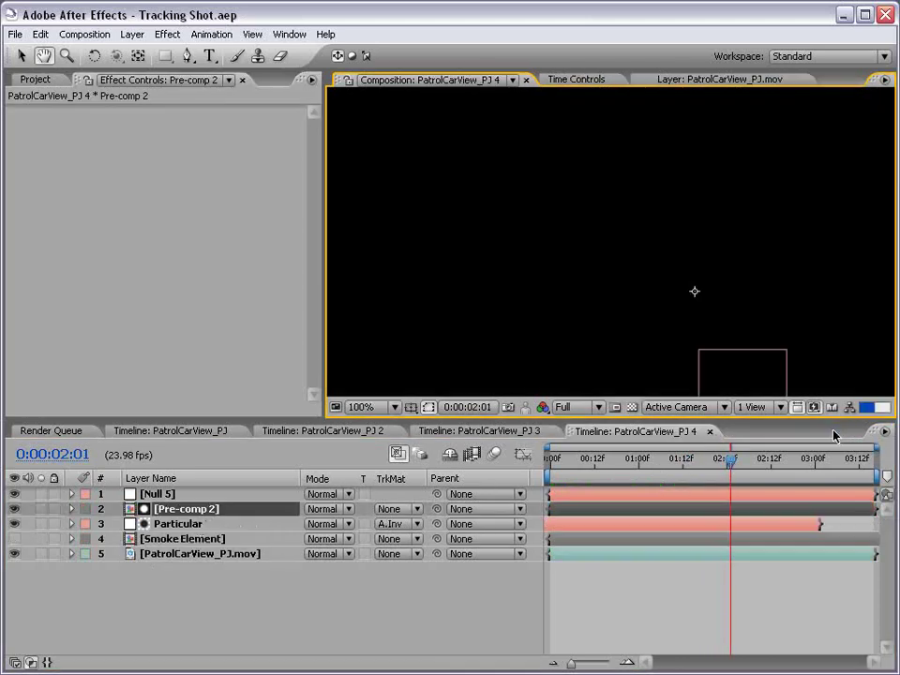
pyautogui.scroll(-2, 538, 268)
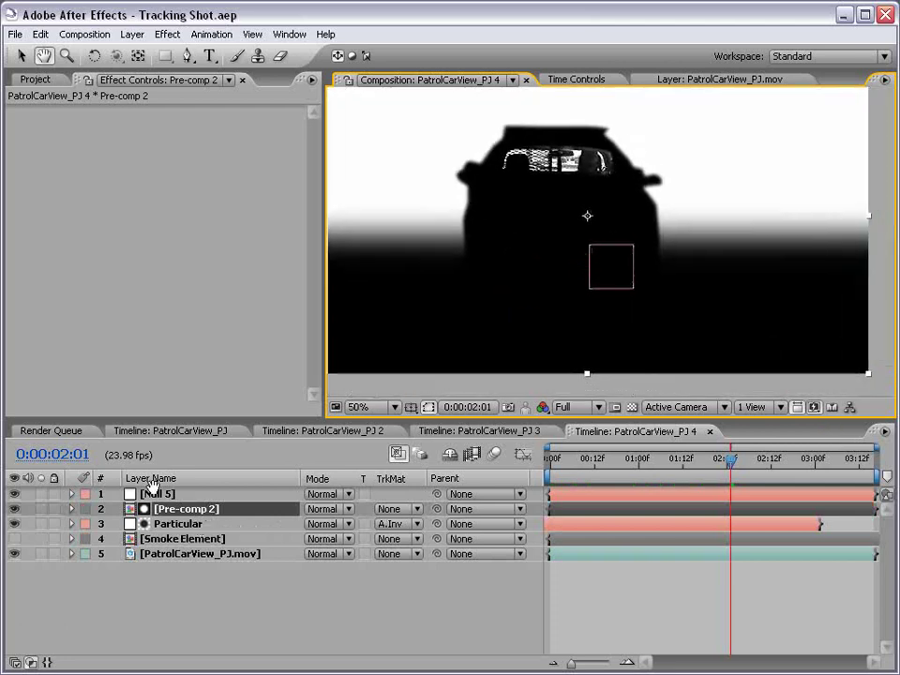
pyautogui.click(172, 527)
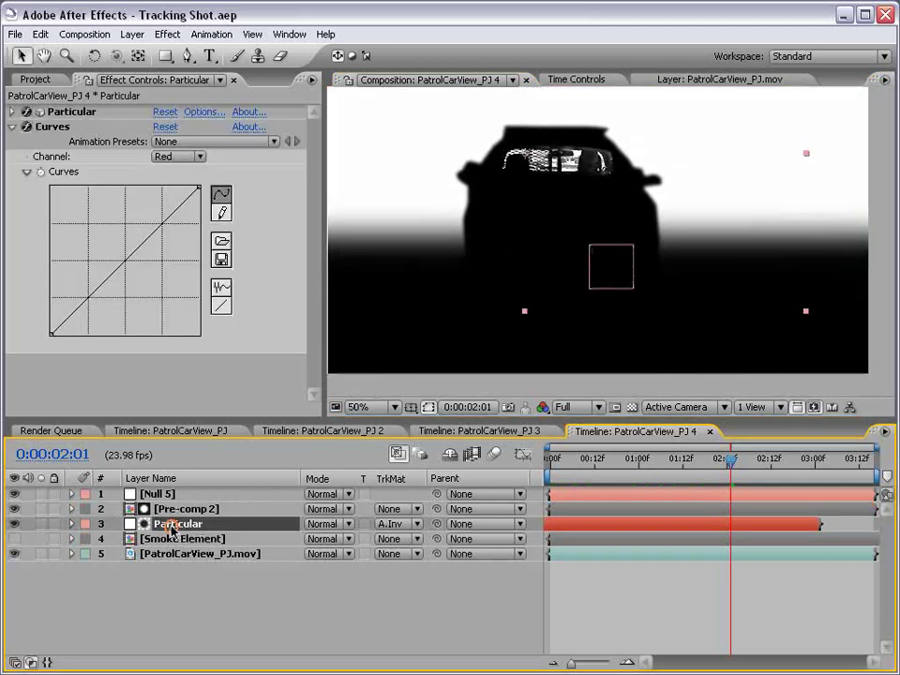
pyautogui.click(395, 524)
pyautogui.click(451, 539)
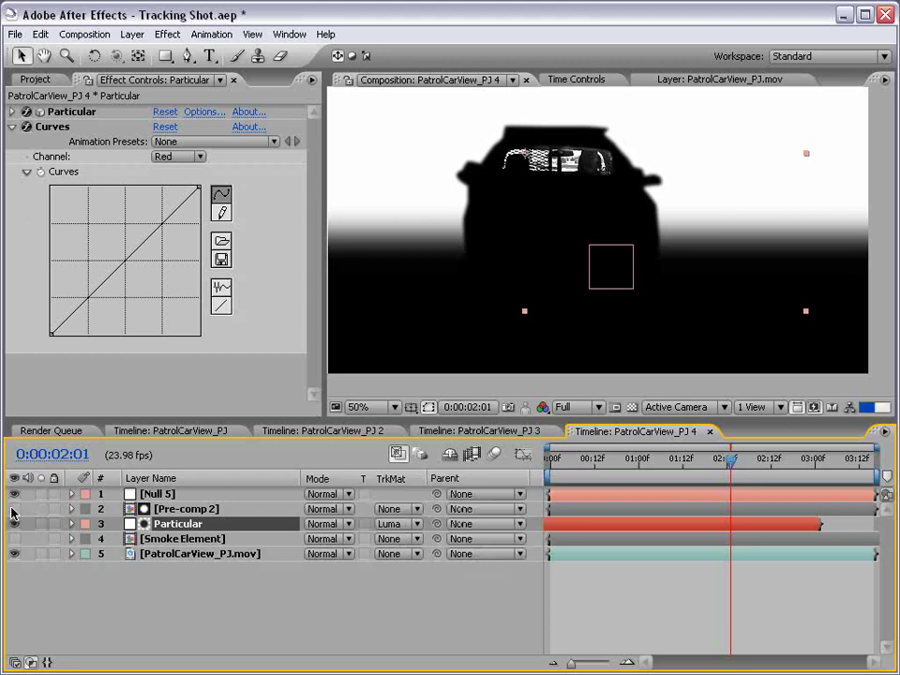
# Zoom in on the car's back window at 0:00:01:03 to inspect the matted smoke.
pyautogui.press('h')
pyautogui.scroll(2, 548, 185)
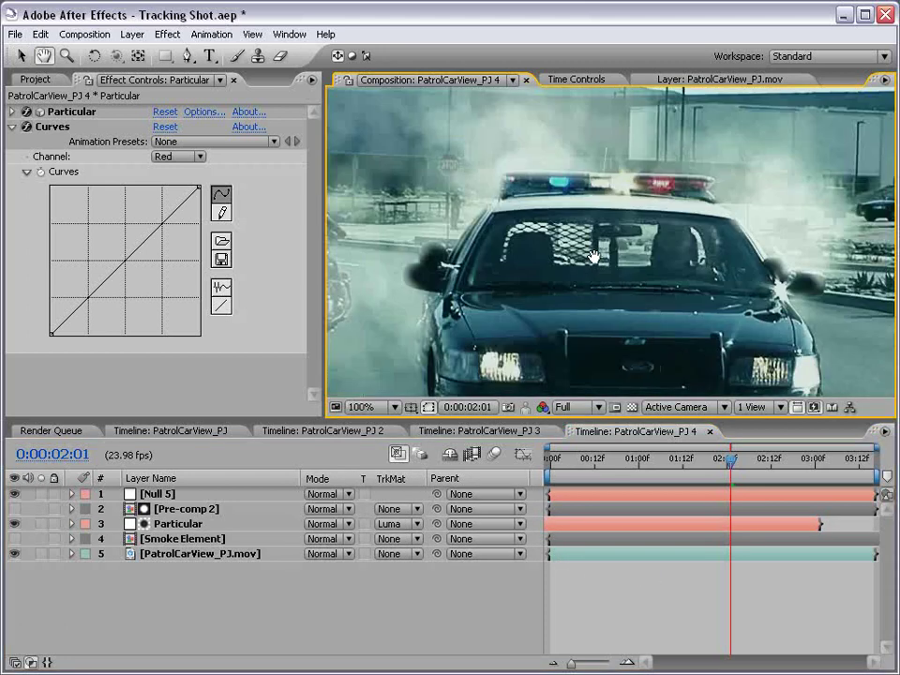
pyautogui.moveTo(581, 322); pyautogui.dragTo(581, 261)
pyautogui.moveTo(630, 460); pyautogui.dragTo(650, 460)
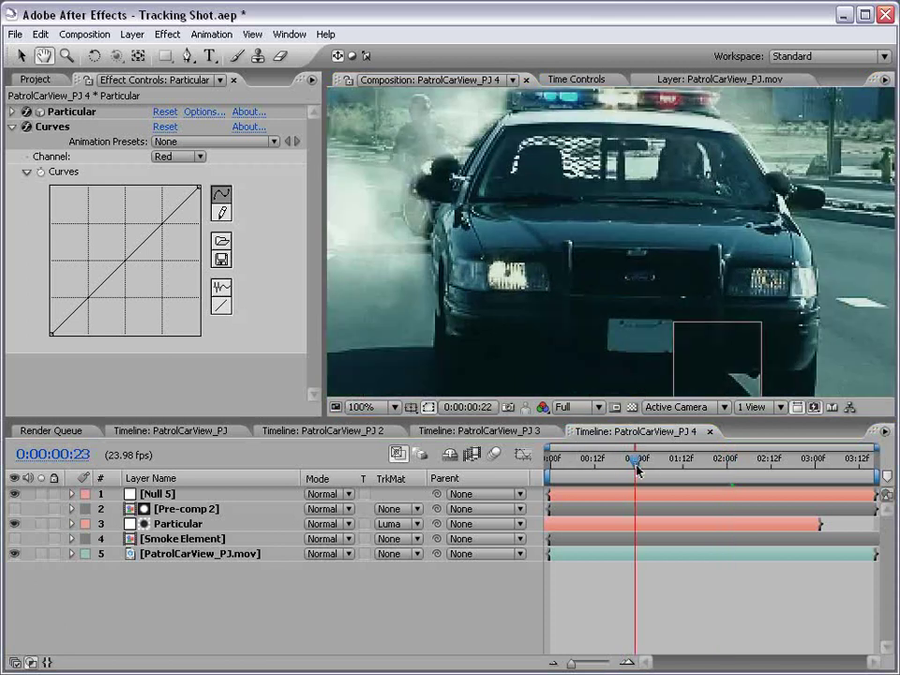
pyautogui.press('v')
pyautogui.press('h')
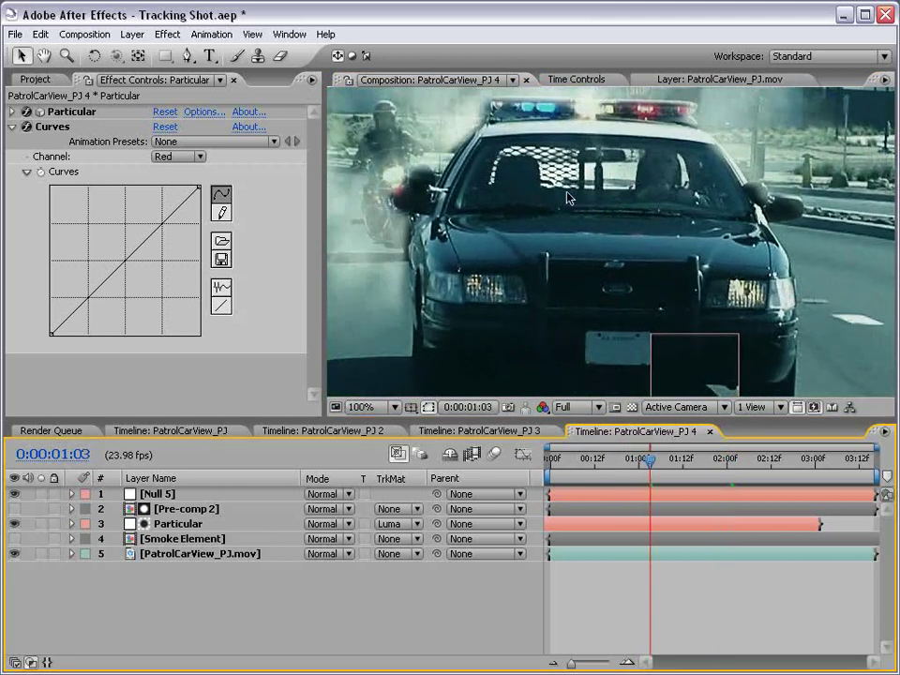
pyautogui.moveTo(564, 162); pyautogui.dragTo(571, 225)
# Return the viewer to the full frame at the shot's start and parent Particular to Null 5.
pyautogui.press(',')
pyautogui.press('Home')
pyautogui.press('v')
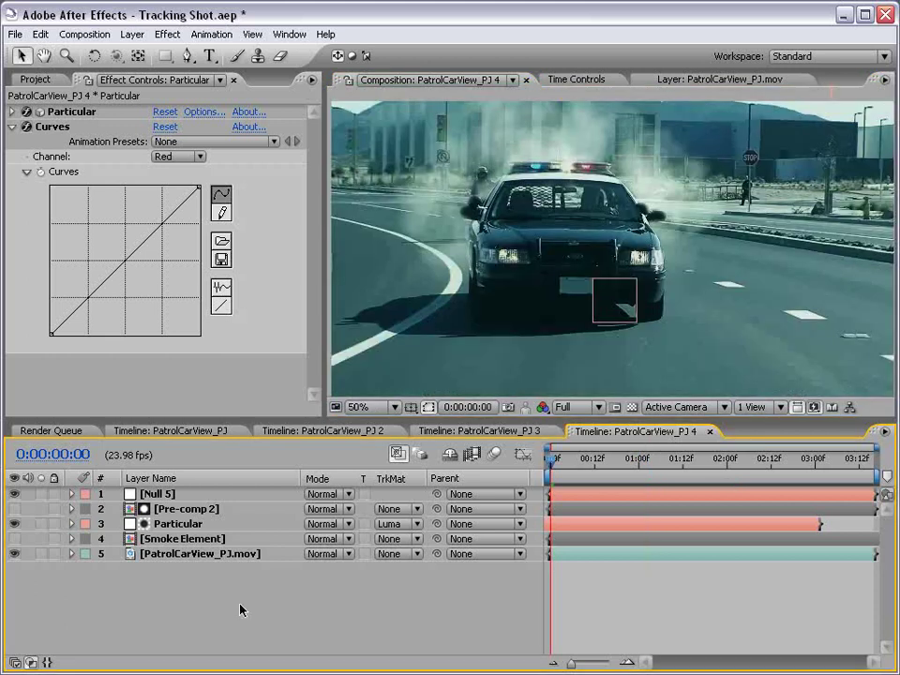
pyautogui.click(176, 526)
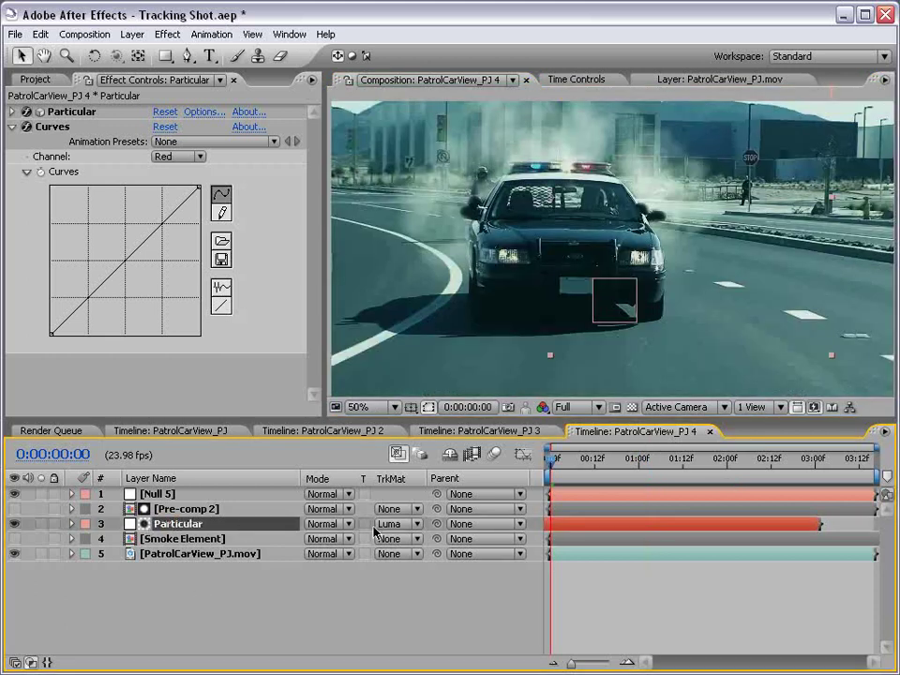
pyautogui.moveTo(437, 523)
pyautogui.mouseDown()
pyautogui.moveTo(256, 542)
pyautogui.moveTo(150, 494)
pyautogui.mouseUp()
# RAM-preview the smoke through the window starting from 0:00:00:14.
pyautogui.moveTo(577, 478); pyautogui.dragTo(602, 462)
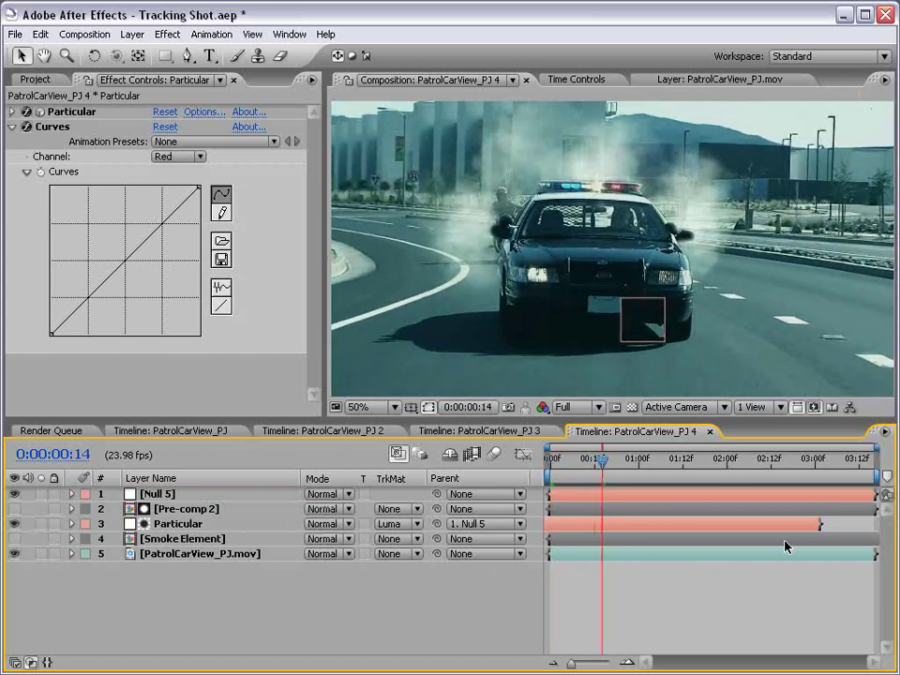
pyautogui.press('KP_0')
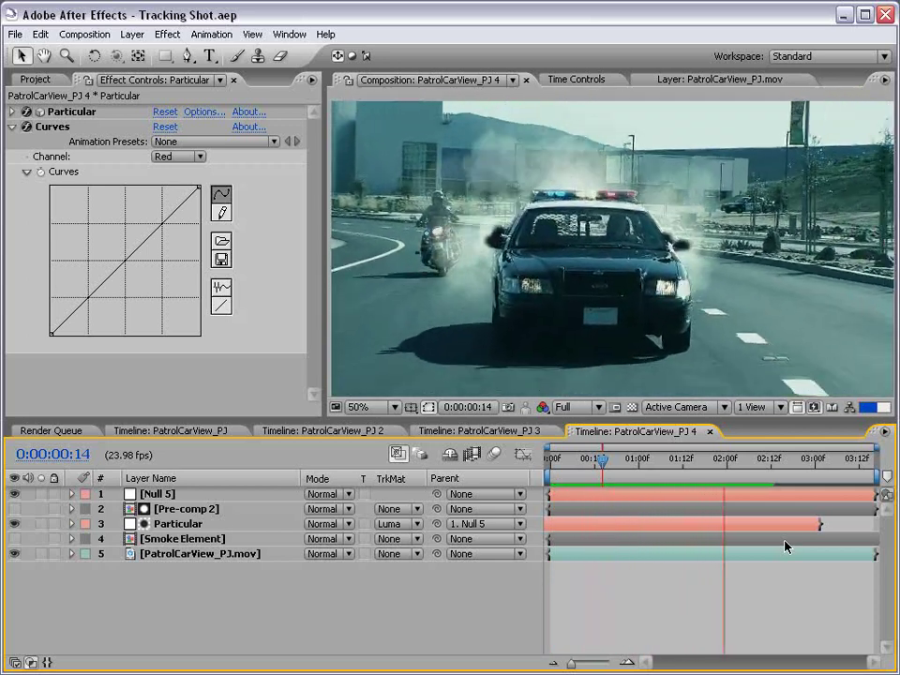
pyautogui.press('space')
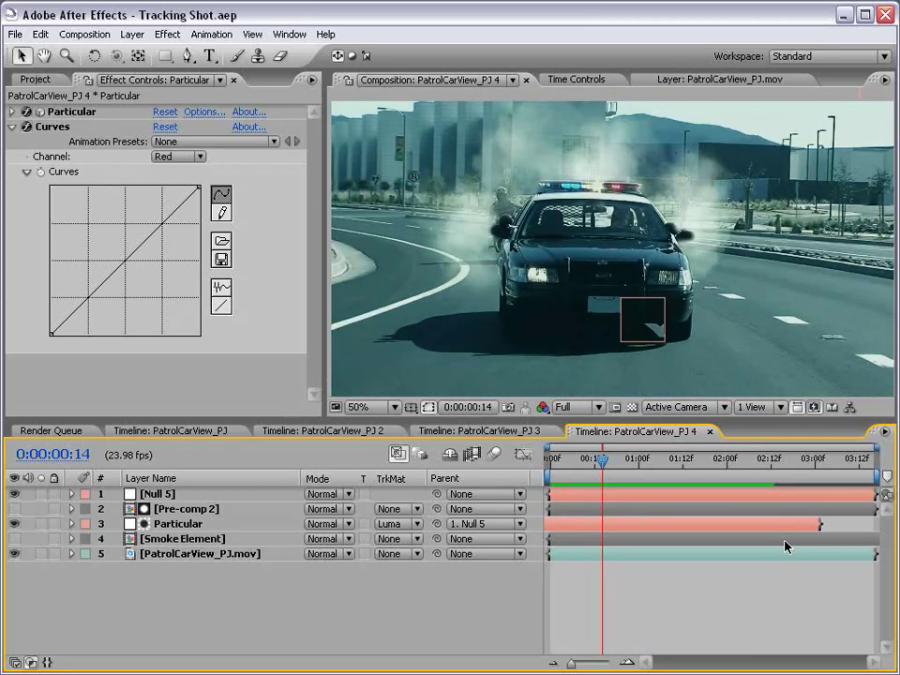